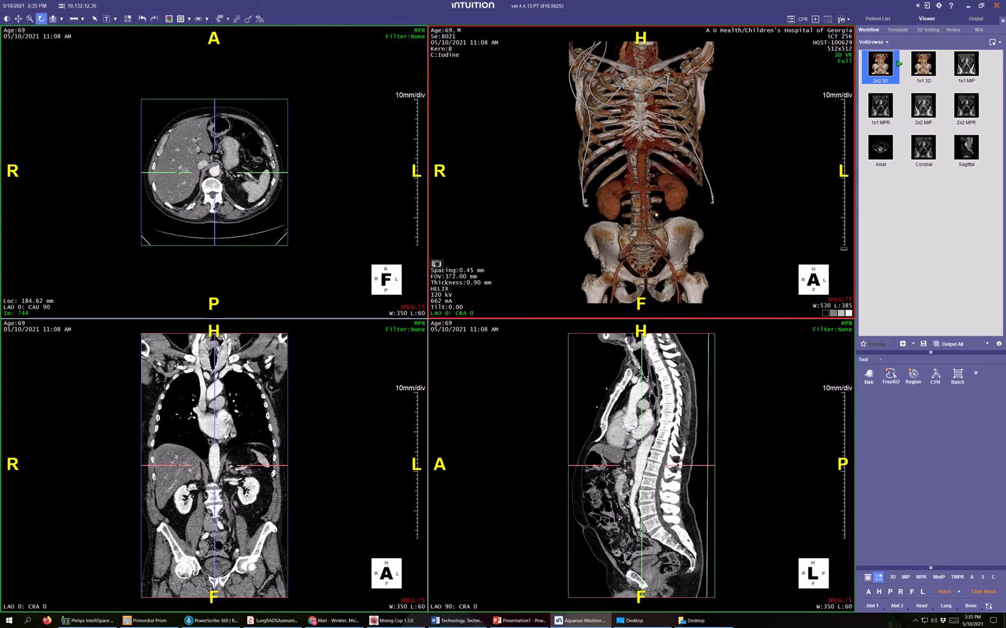
- Bring the axial view down to the femoral head level and set the slice window to W 702, L 117
right_click_drag(659, 202, 658, 239)
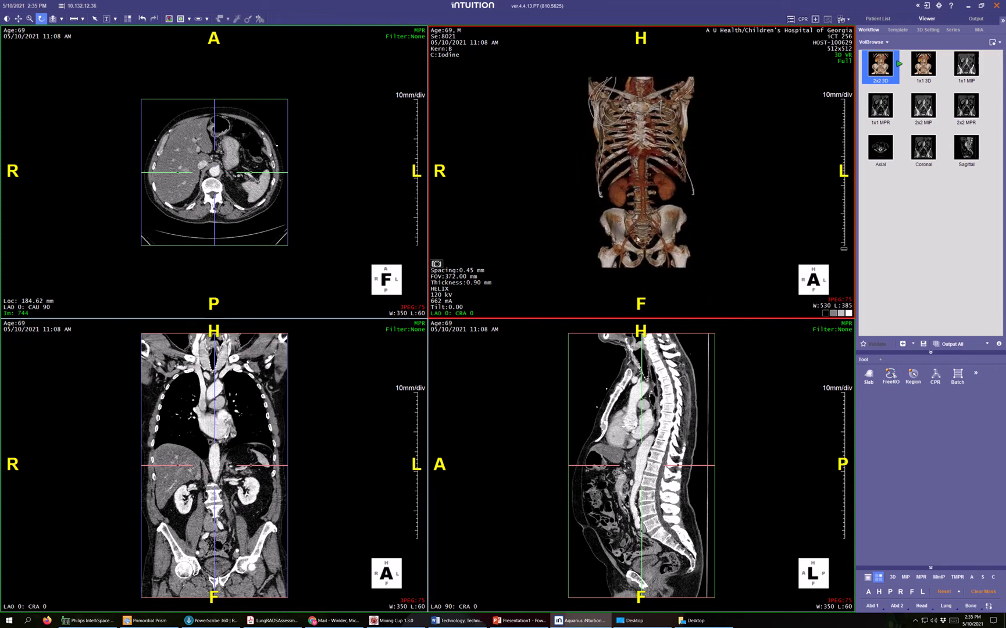
middle_click_drag(637, 239, 646, 203)
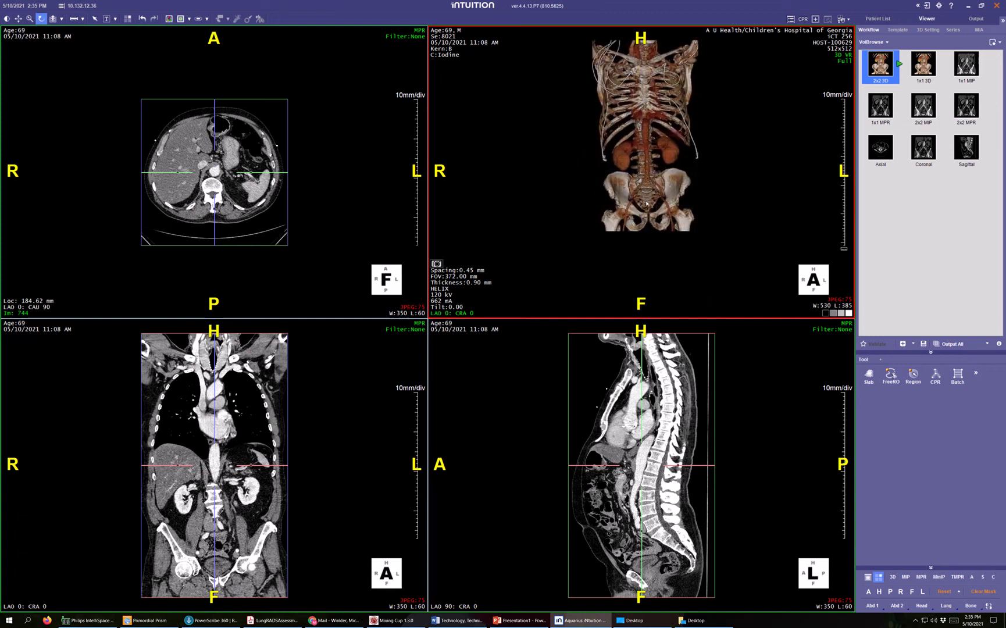
left_click(832, 354)
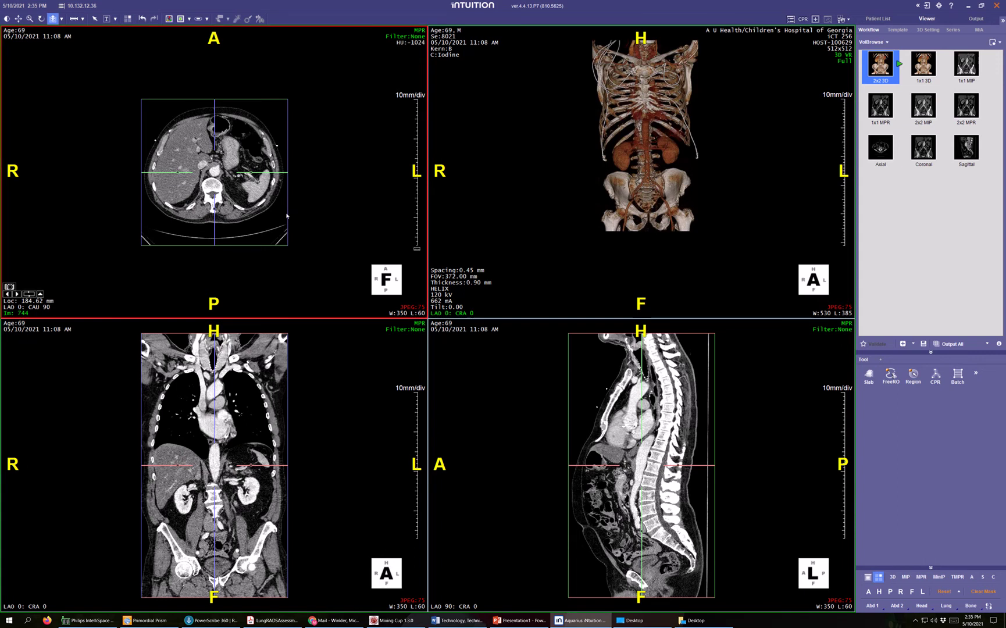
left_click_drag(250, 182, 228, 444)
left_click_drag(231, 165, 252, 223)
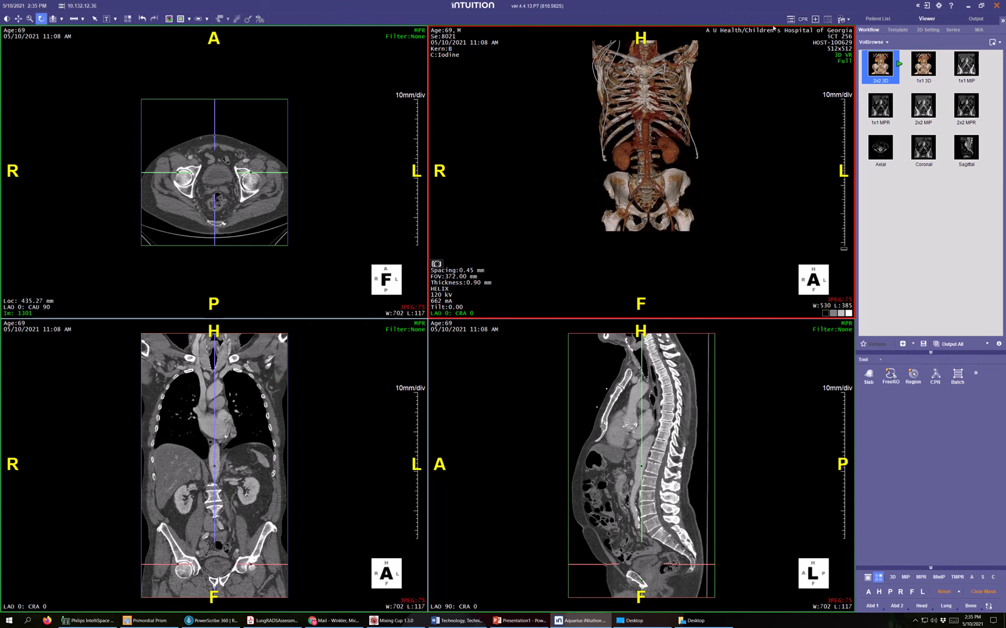
- Auto-trace CPR centerlines from the right and left femoral arteries on the axial slice at the femoral heads
left_click(936, 375)
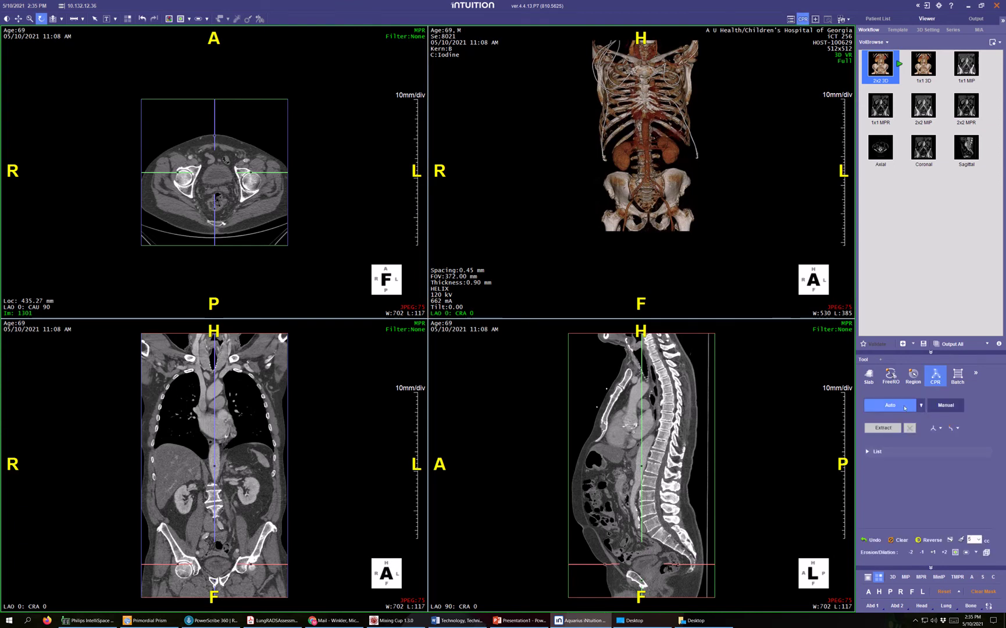
left_click(902, 407)
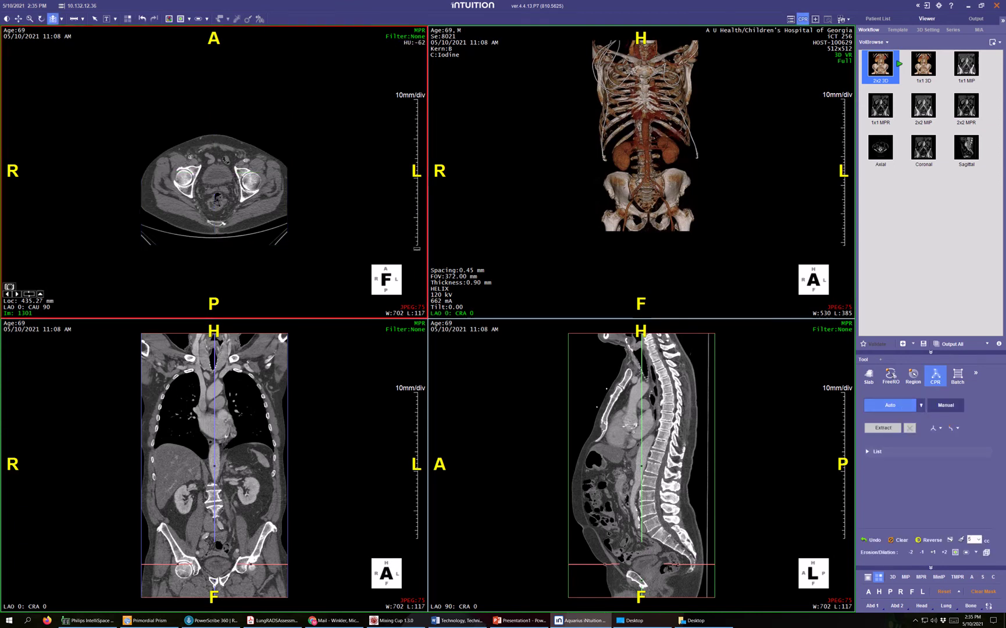
left_click(190, 156)
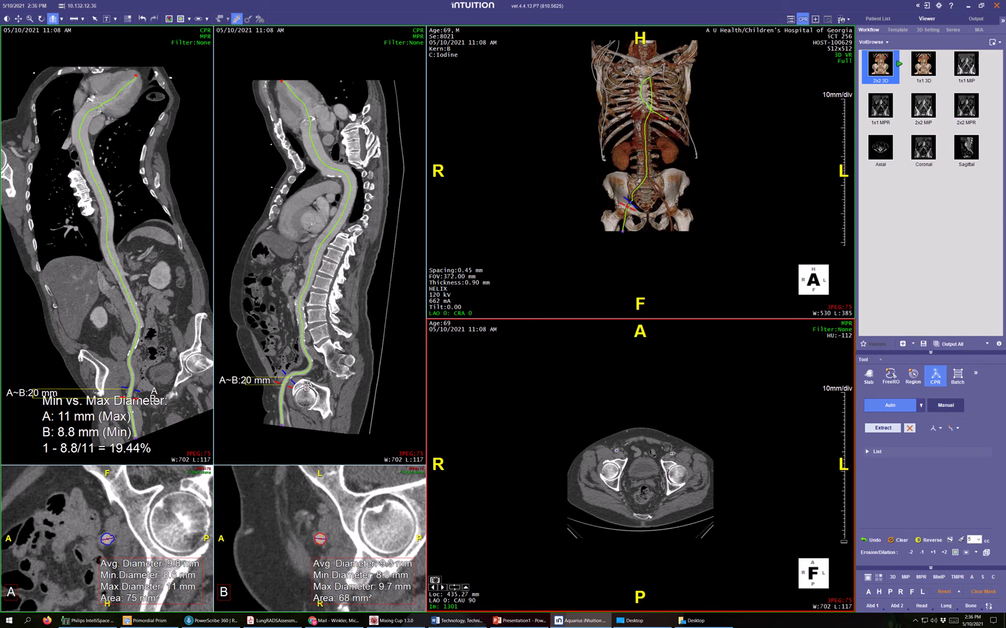
left_click(672, 453)
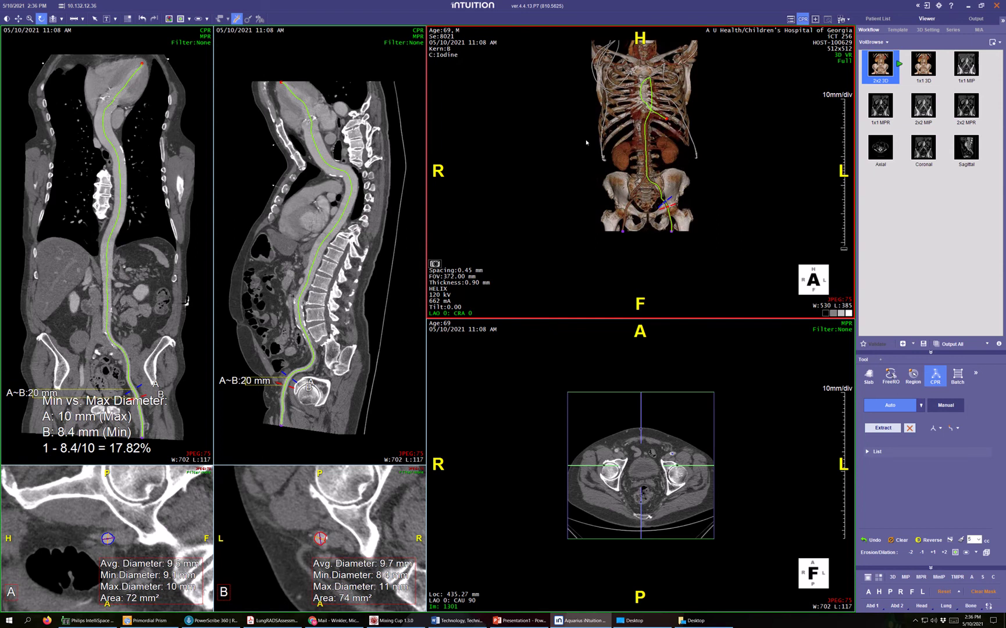
- Auto-trace CPR centerlines from the right and left subclavian arteries on axial slices at the thoracic inlet
middle_click_drag(662, 97, 660, 182)
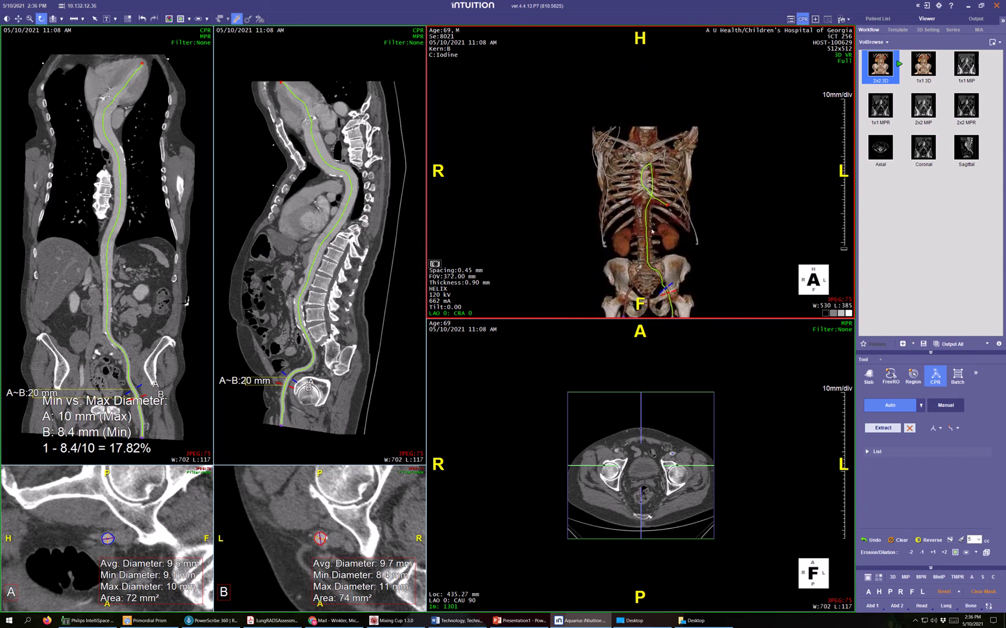
scroll(612, 148, "up", 6)
middle_click_drag(612, 148, 628, 203)
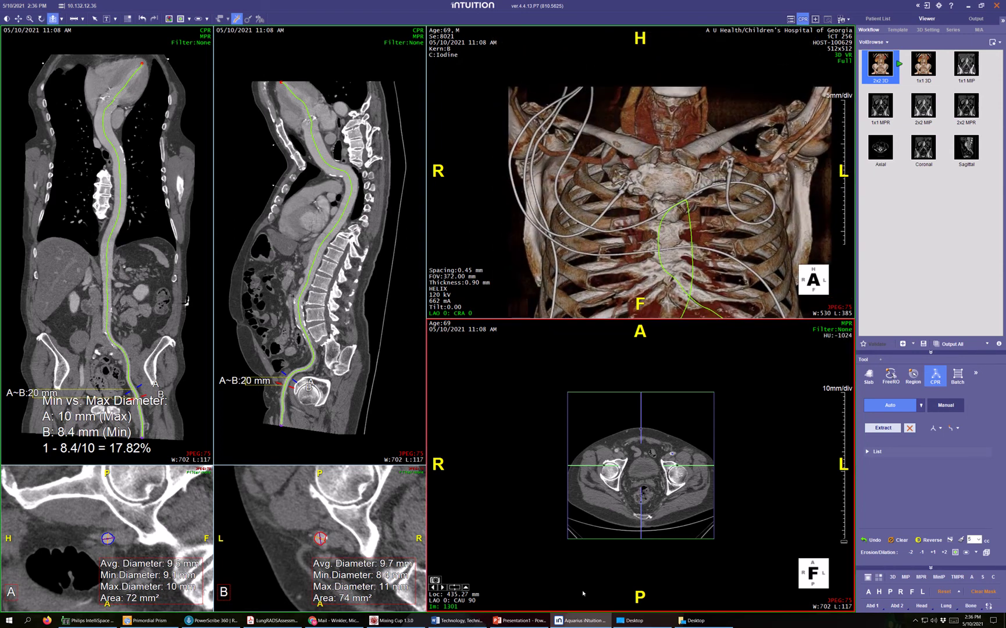
middle_click_drag(596, 576, 594, 569)
left_click_drag(594, 568, 642, 192)
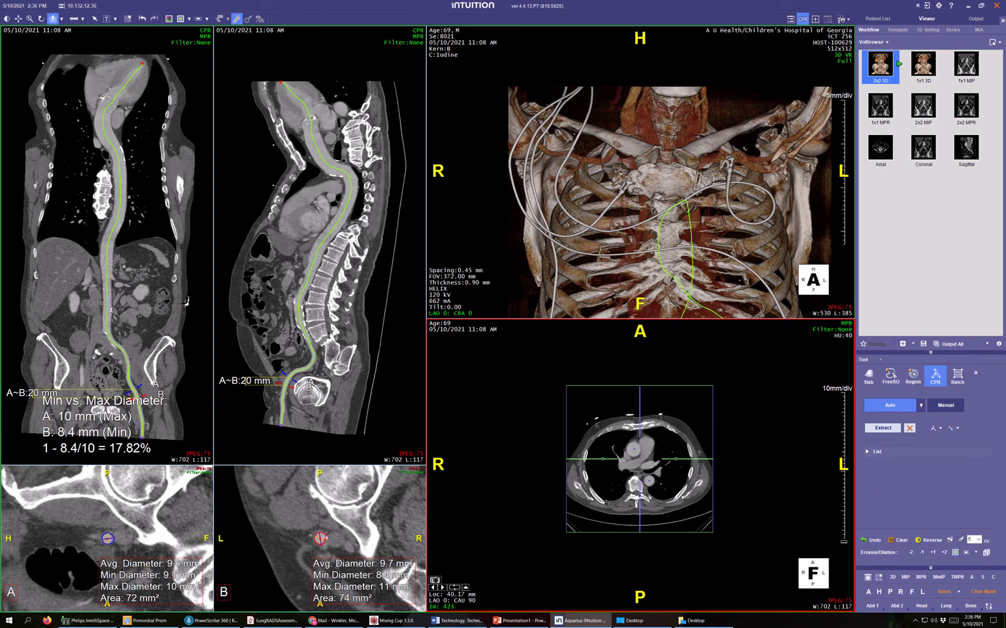
left_click_drag(606, 504, 629, 407)
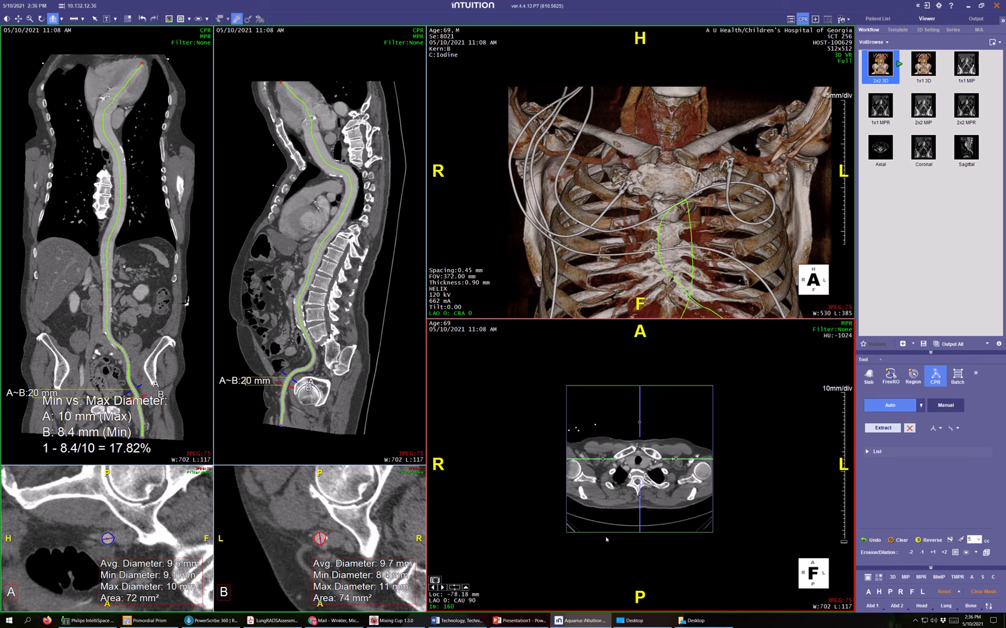
right_click_drag(607, 540, 600, 447)
scroll(600, 447, "up", 1)
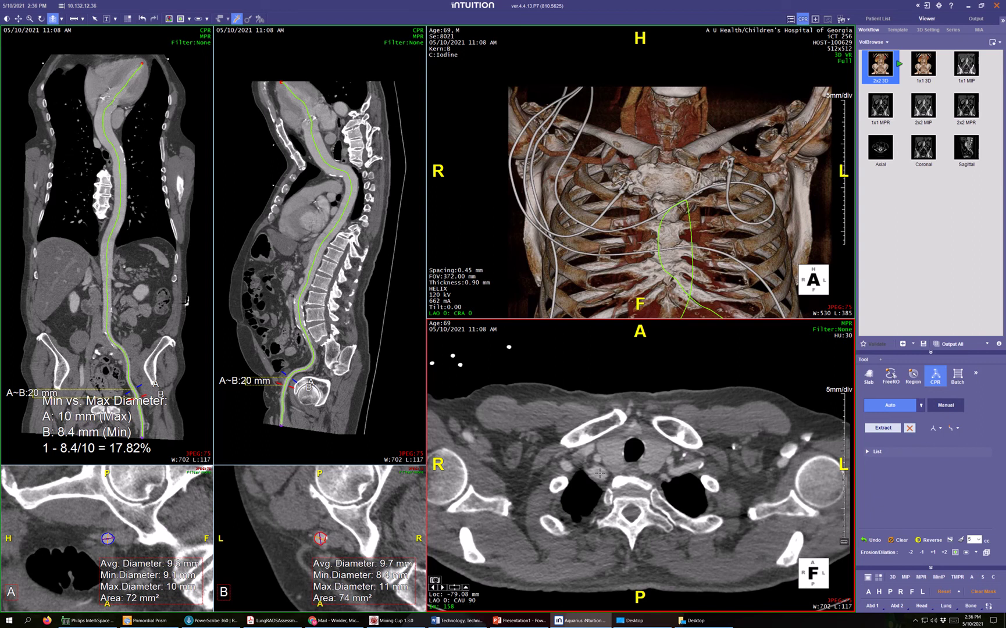
left_click(600, 473)
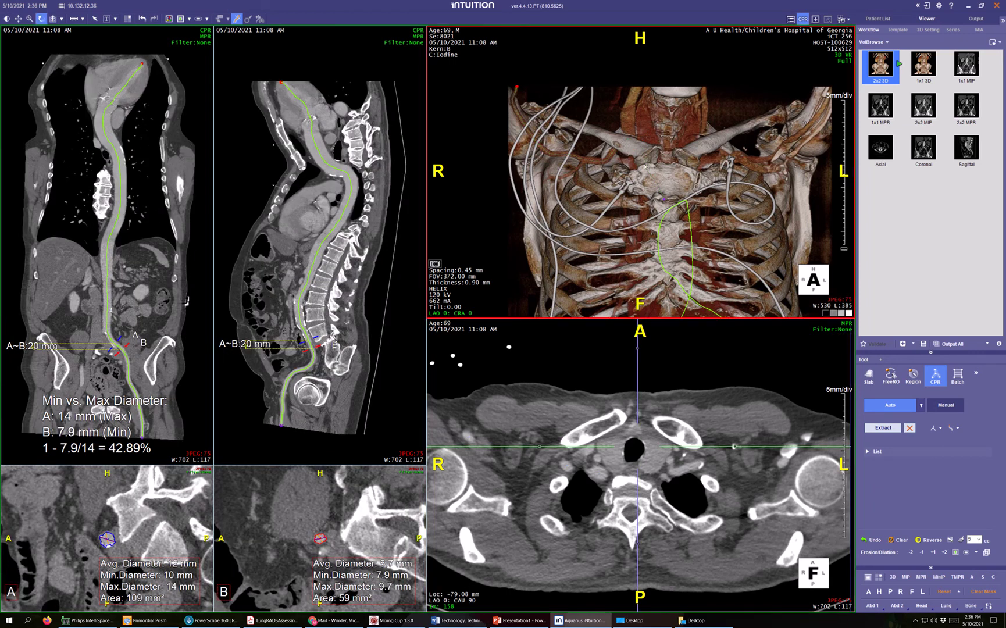
left_click(682, 472)
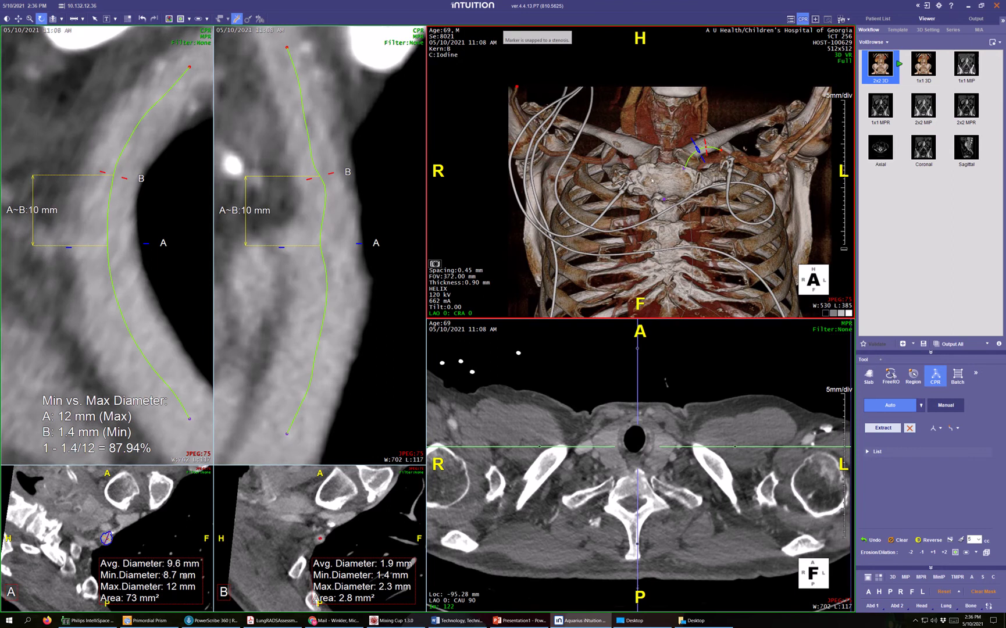
- Auto-trace the left-sided branch vessel just above the aortic arch and extract all traced vessels in the 3D view
scroll(687, 442, "down", 10)
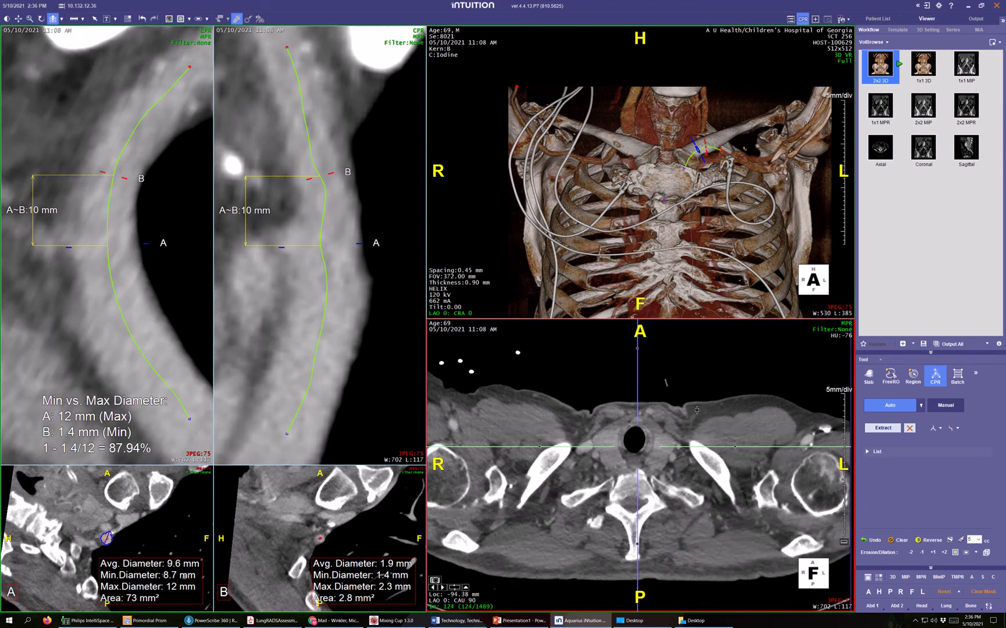
scroll(687, 443, "down", 13)
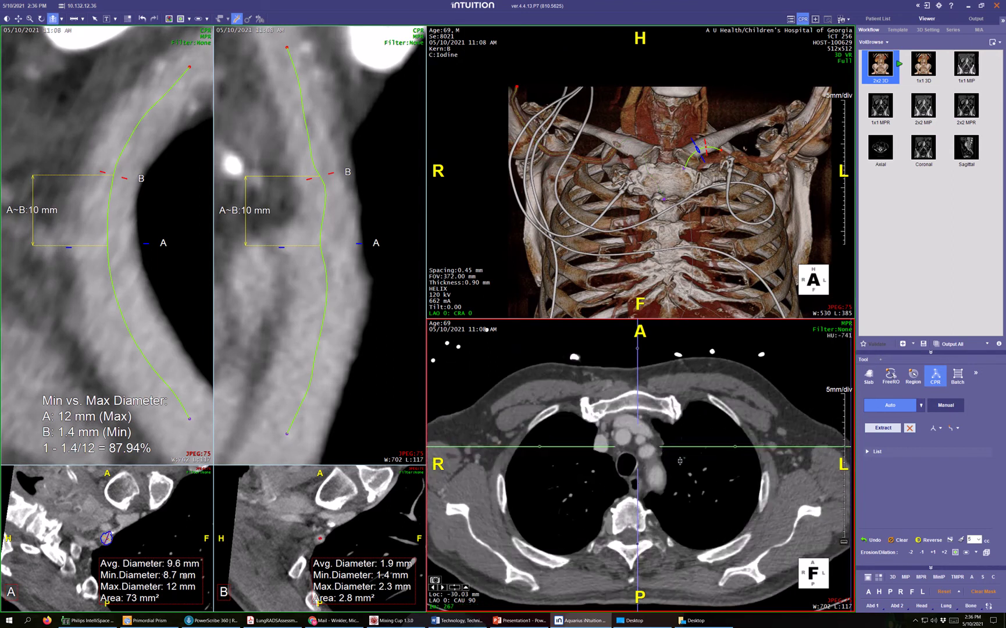
scroll(675, 457, "up", 2)
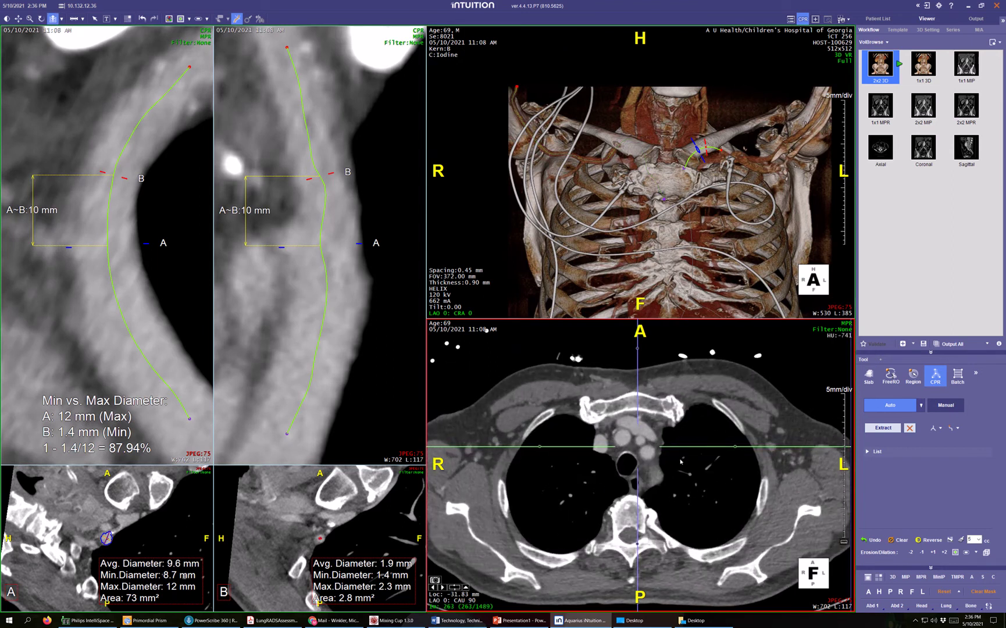
left_click(647, 453)
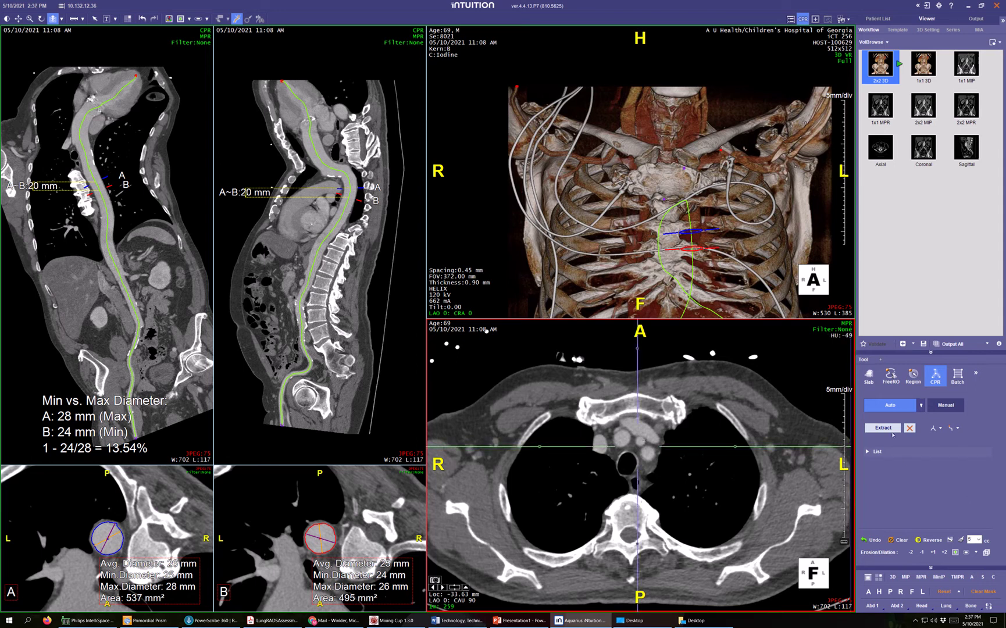
left_click(892, 430)
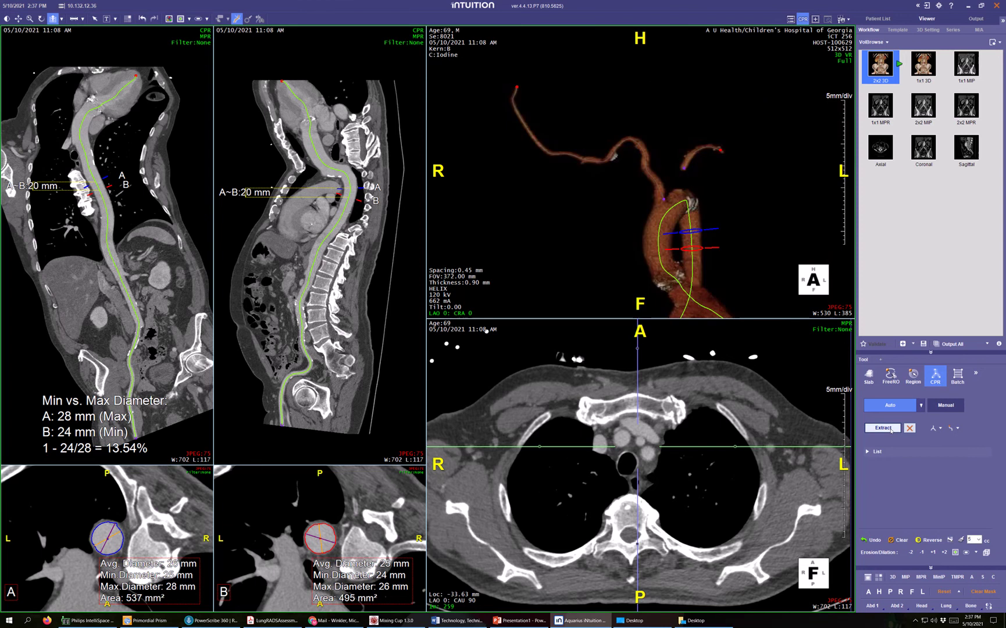
- Give the 3D view of the extracted vessels a grey background and enlarge it to a single full-size view
middle_click_drag(747, 193, 699, 113)
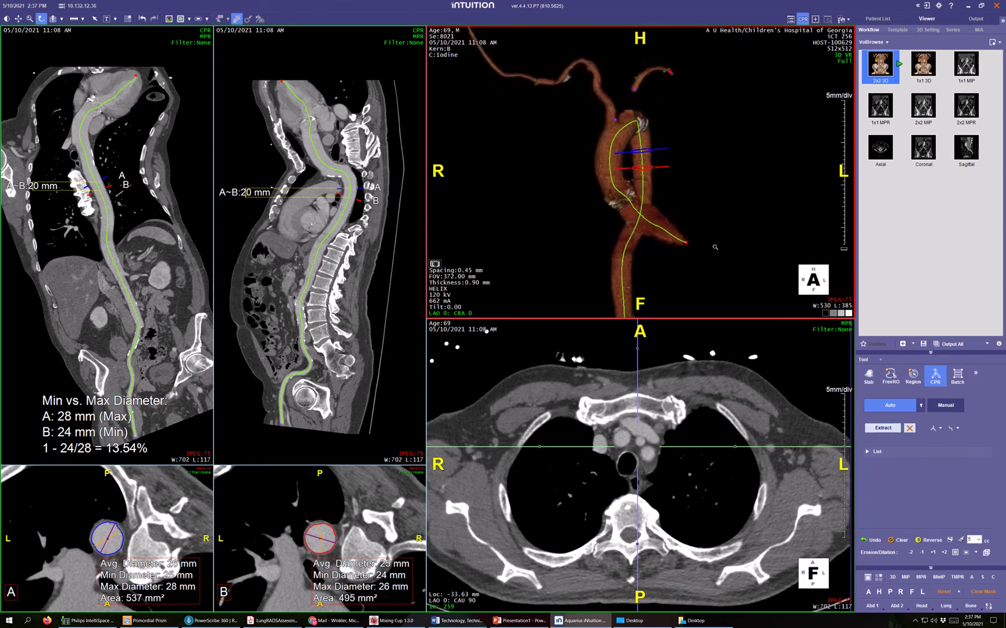
scroll(739, 209, "down", 5)
left_click(841, 313)
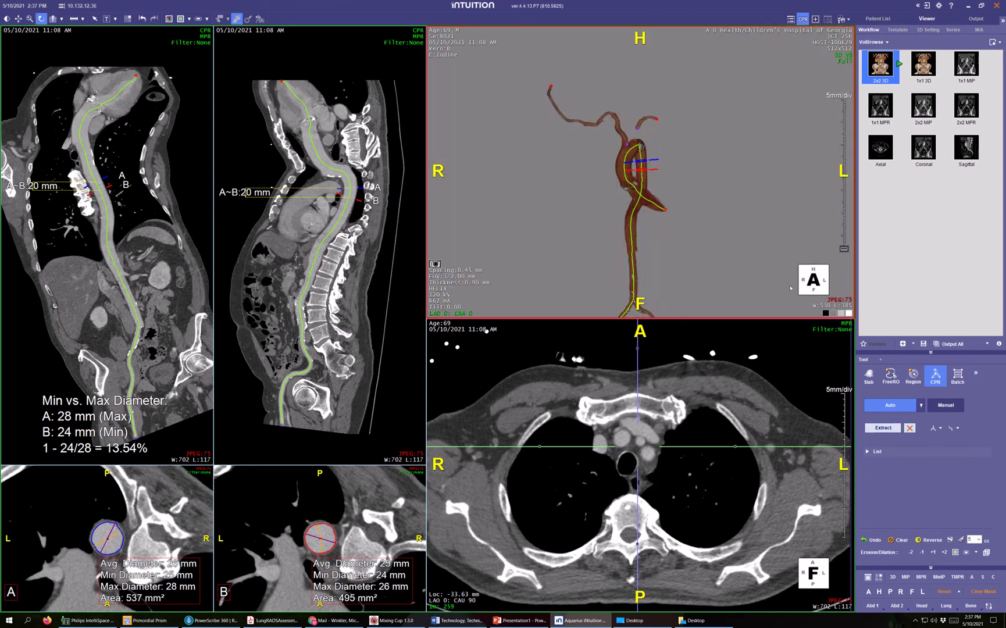
double_click(571, 231)
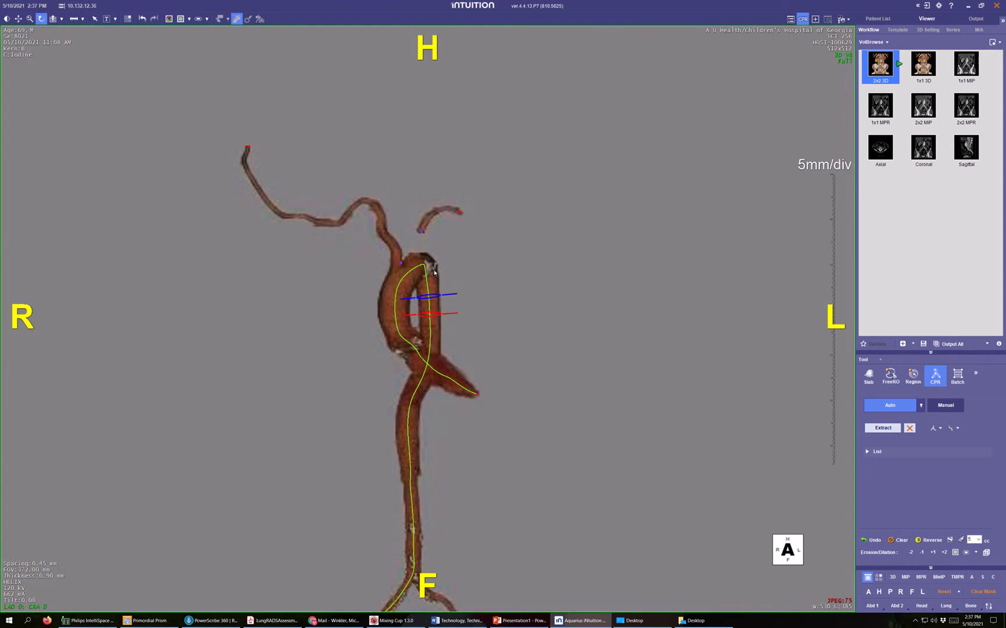
middle_click_drag(291, 443, 382, 301)
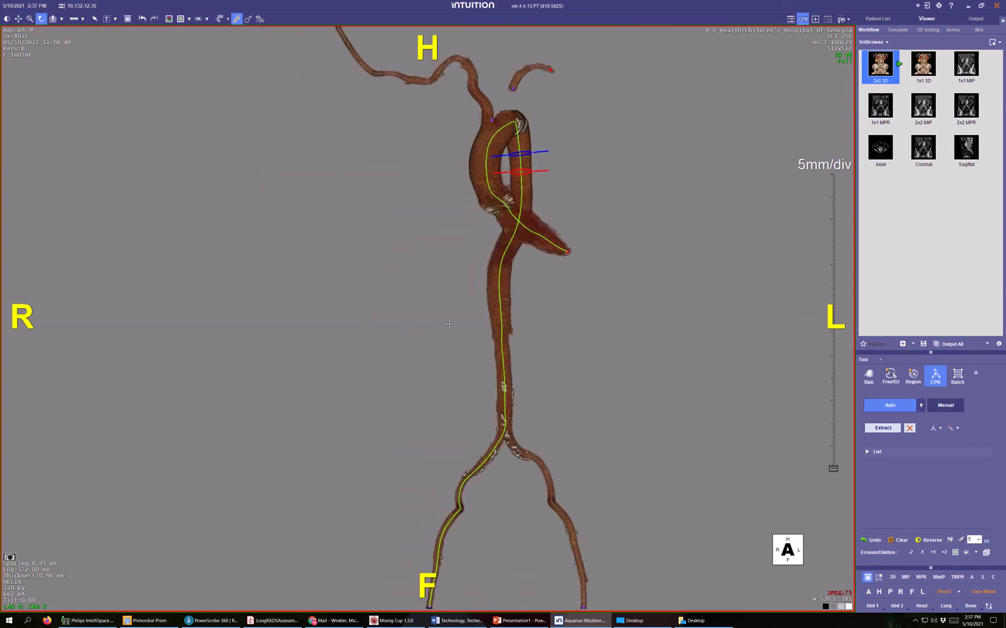
- Cut the stray fragment beside the right subclavian artery out of the 3D model with FreeRO
middle_click_drag(472, 117, 493, 256)
left_click_drag(572, 256, 453, 285)
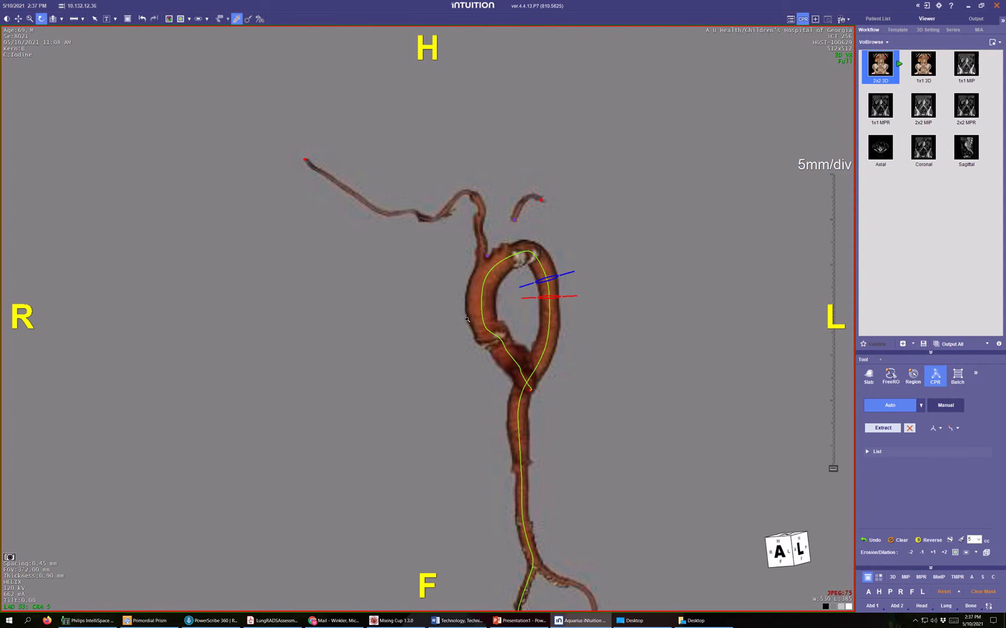
scroll(454, 285, "up", 7)
middle_click_drag(453, 287, 332, 442)
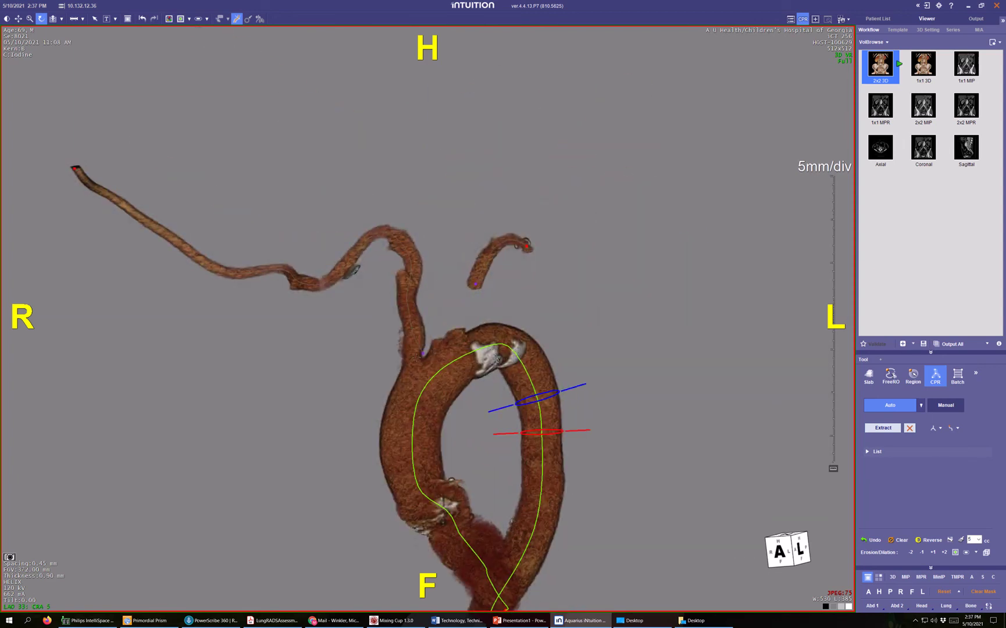
right_click_drag(425, 352, 422, 343)
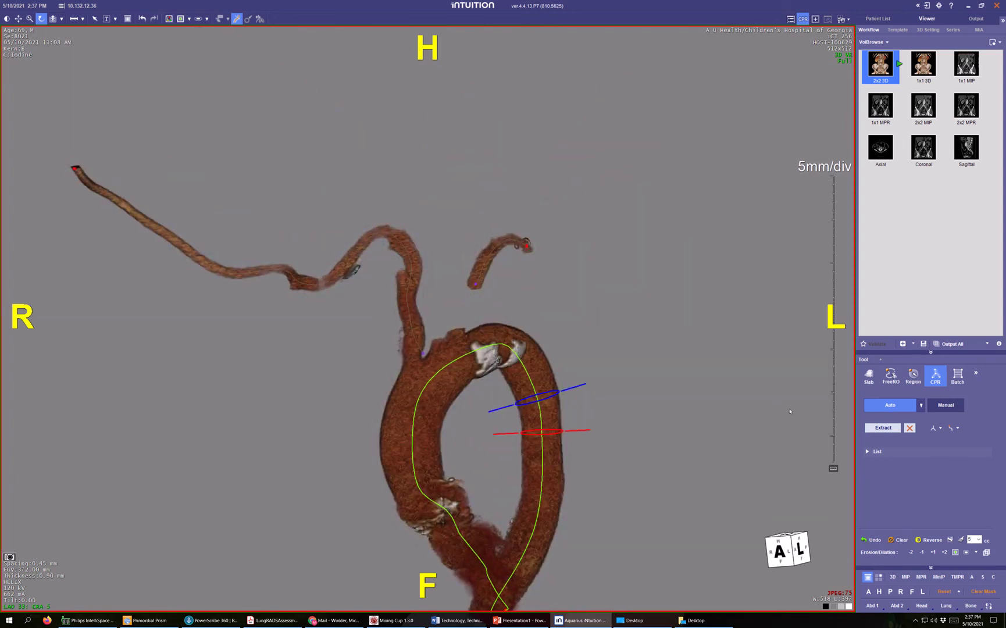
left_click(886, 381)
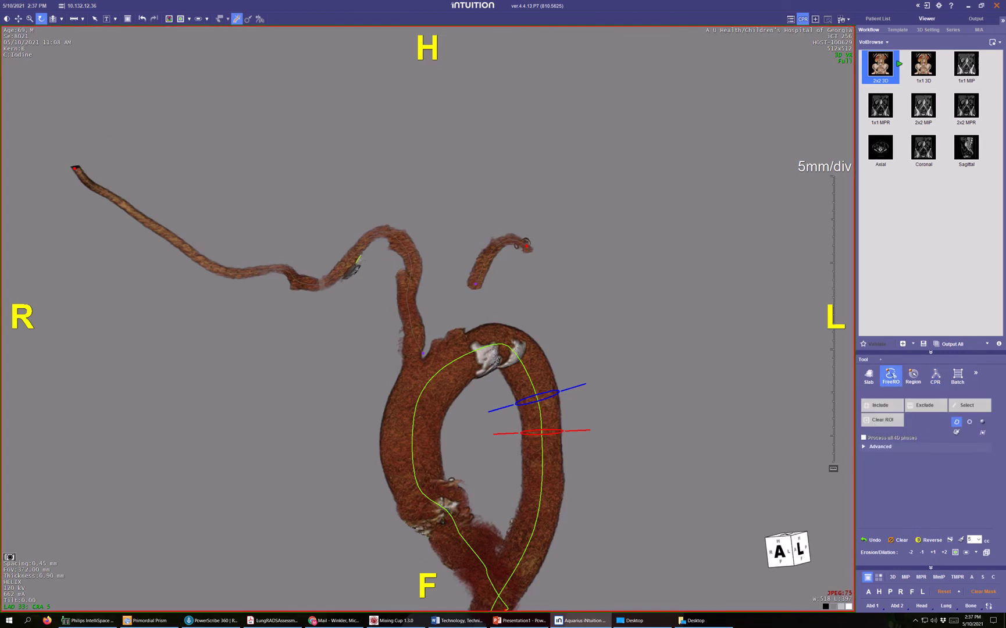
mouse_move(349, 271)
left_mouse_down()
mouse_move(341, 300)
mouse_move(399, 361)
mouse_move(402, 332)
mouse_move(369, 295)
mouse_move(361, 257)
left_mouse_up()
- Set region growing to Auto mode with a full-resolution overlay and add the missing branch along the vessel above the aortic arch
left_click(913, 375)
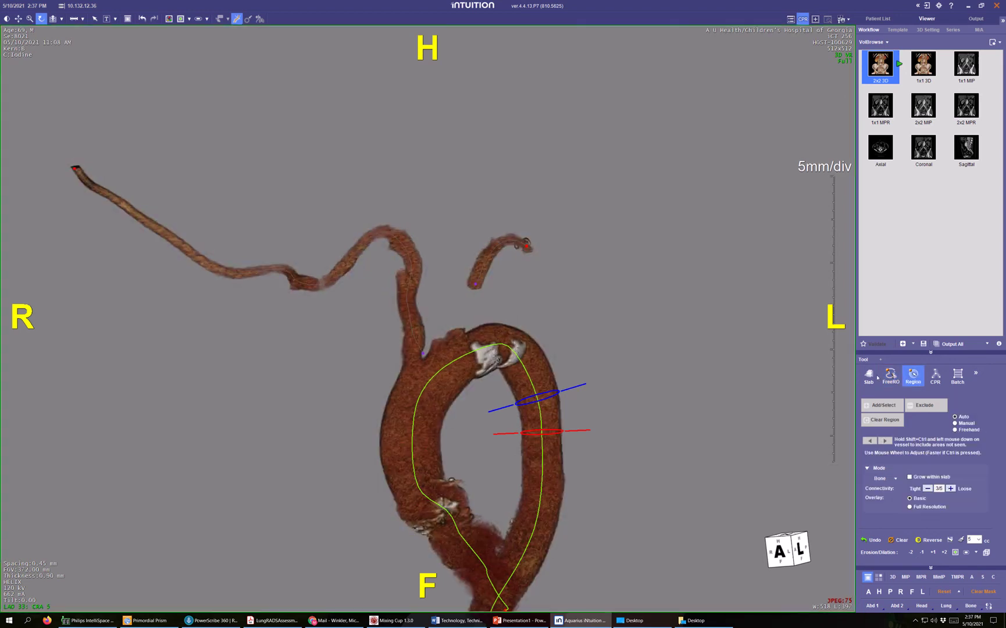
left_click(883, 480)
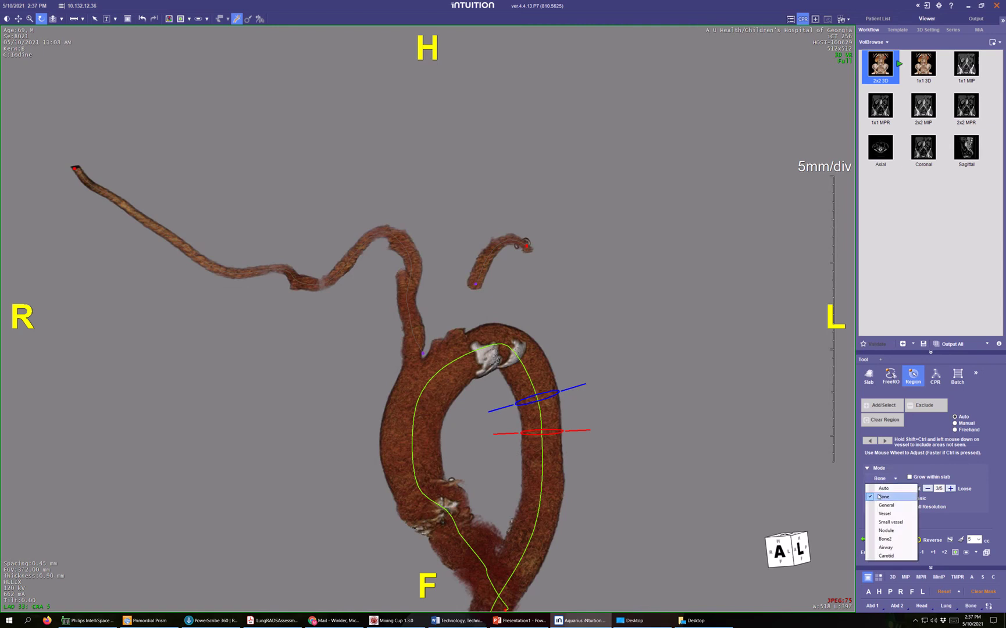
left_click(880, 488)
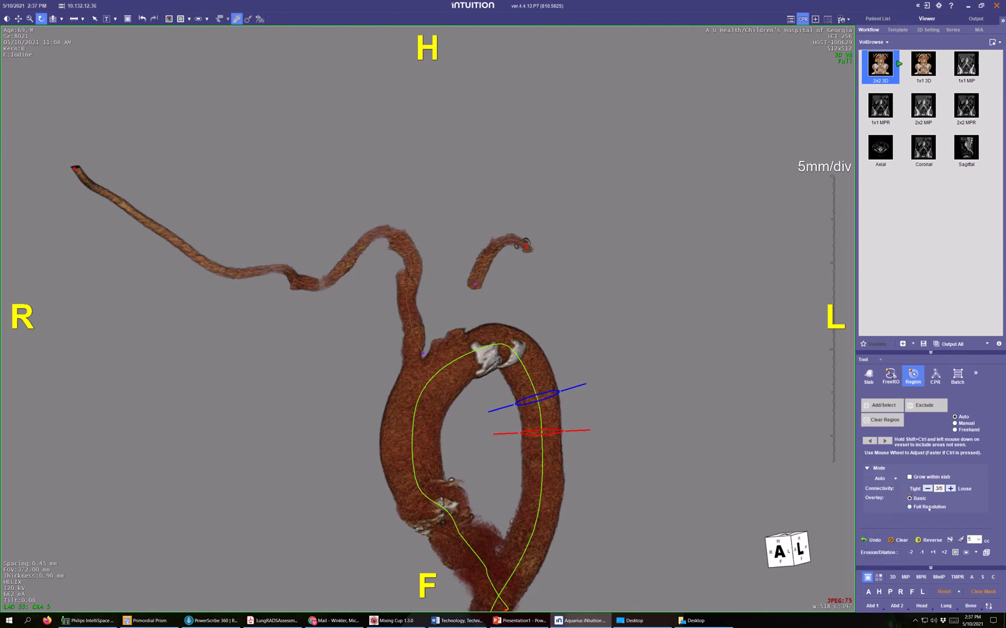
left_click(401, 275)
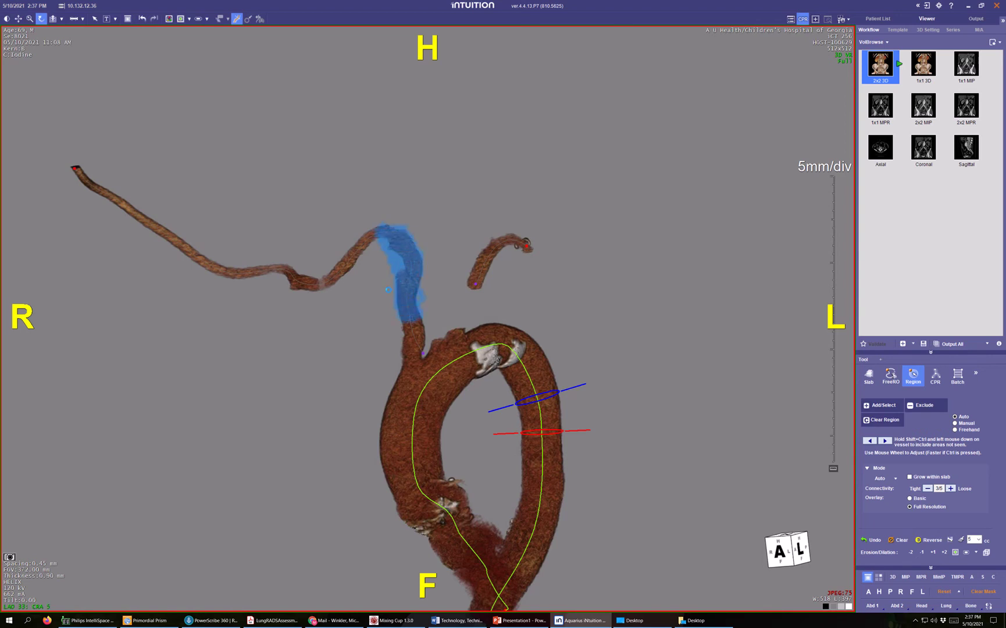
scroll(395, 299, "down", 3)
left_click(884, 406)
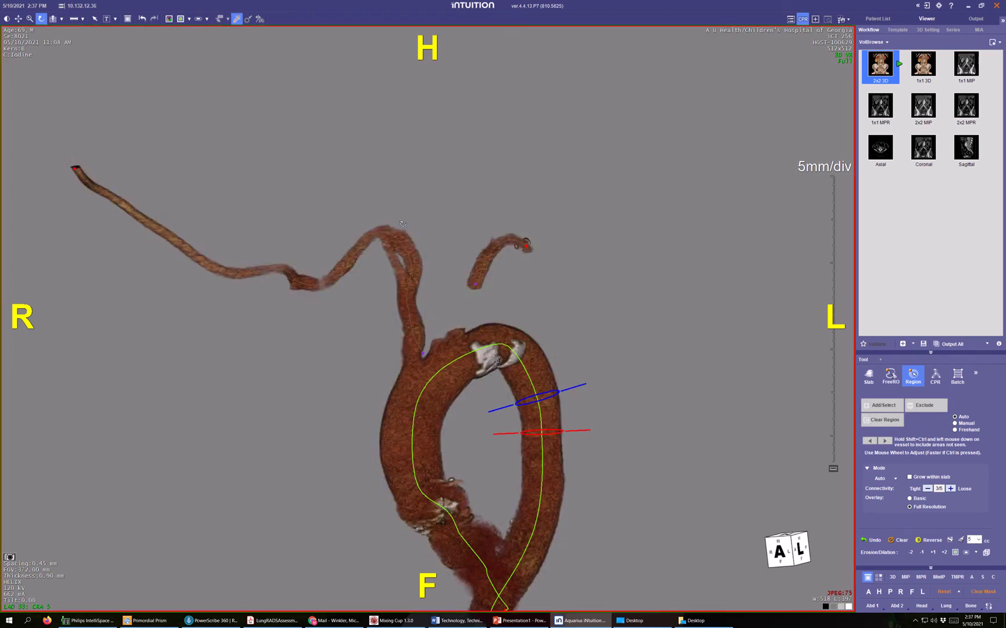
- Add the missing vessel segment at the peak of the right-sided branch to the 3D model by region growing
left_click_drag(403, 224, 405, 207)
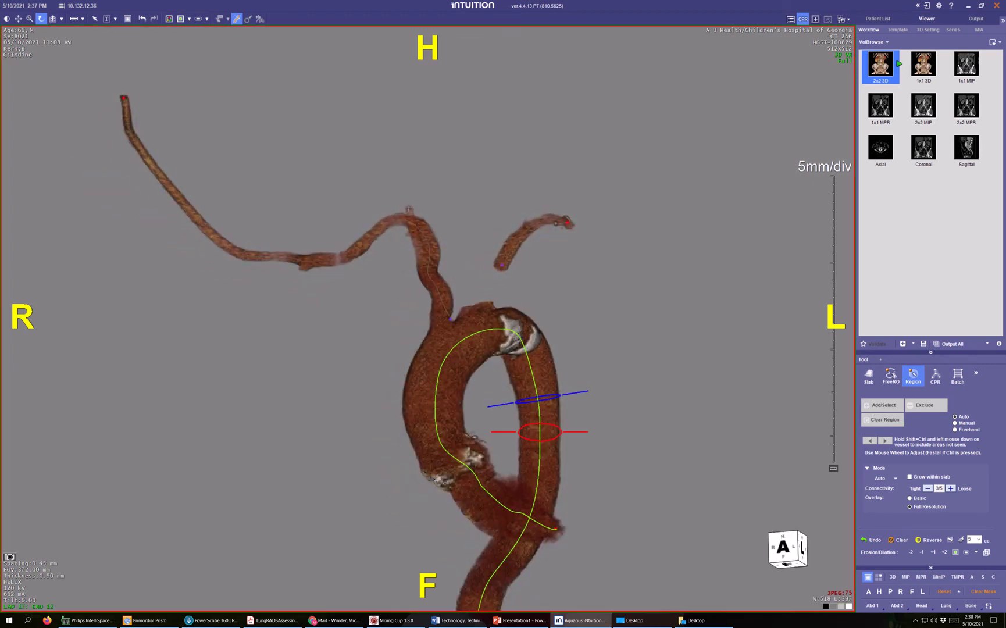
left_click(409, 210)
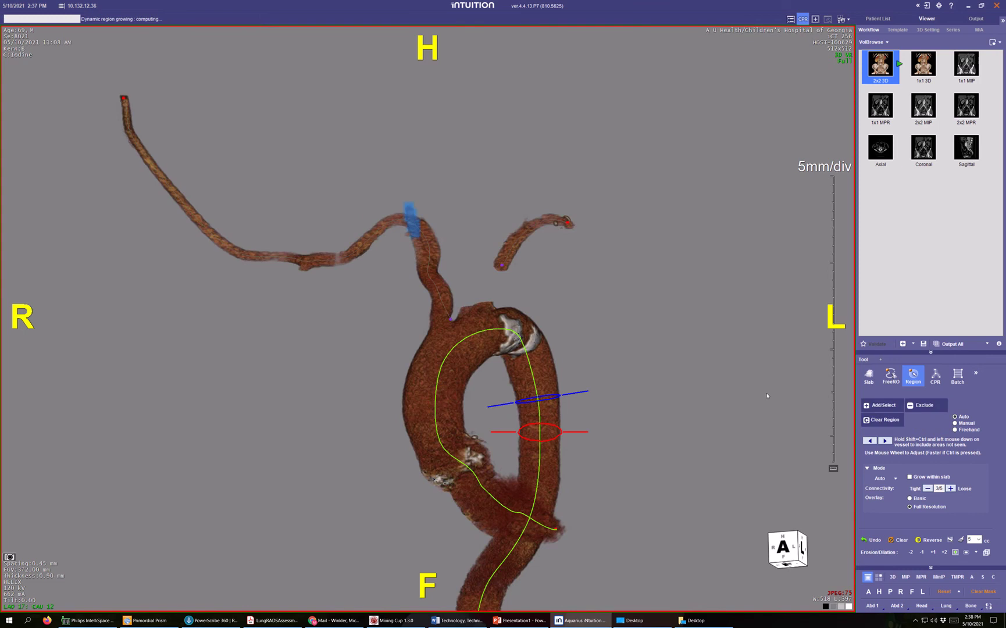
left_click(885, 406)
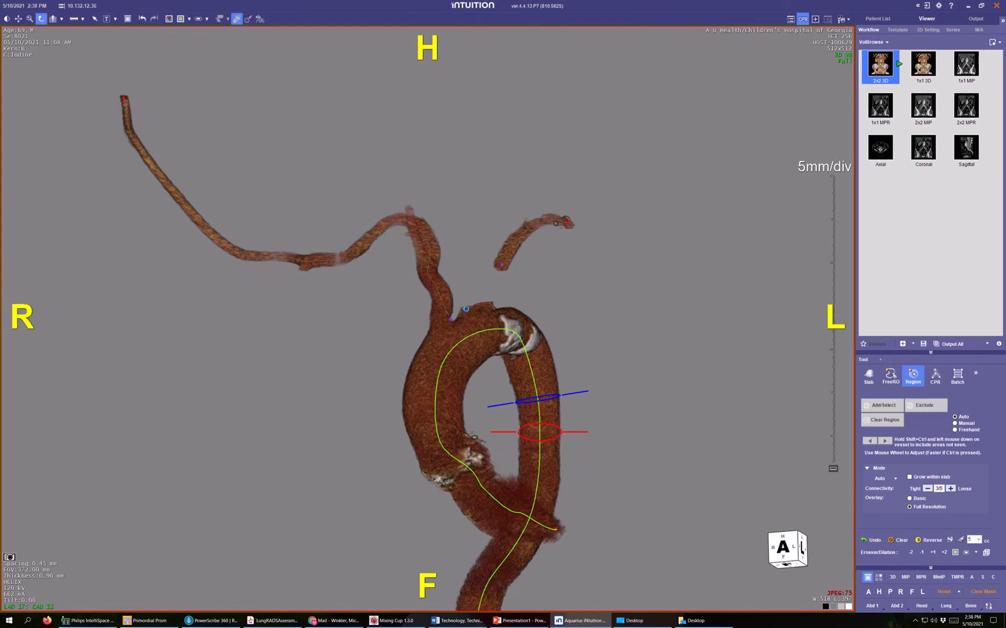
- Return from the full-size 3D view to the multi-view layout and display the model's mask overlay on the axial slices
left_click(466, 309)
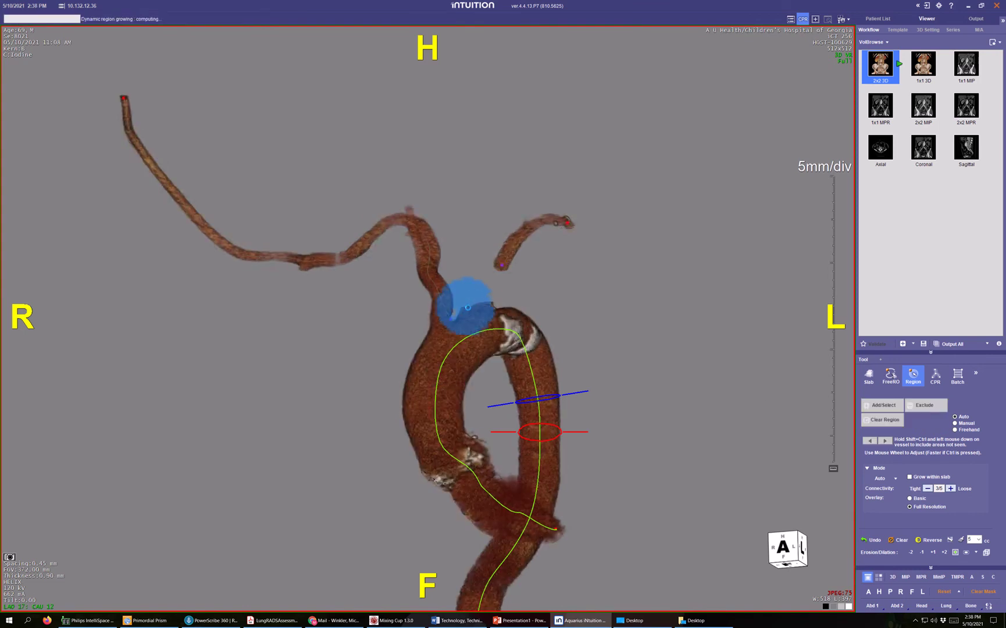
double_click(498, 400)
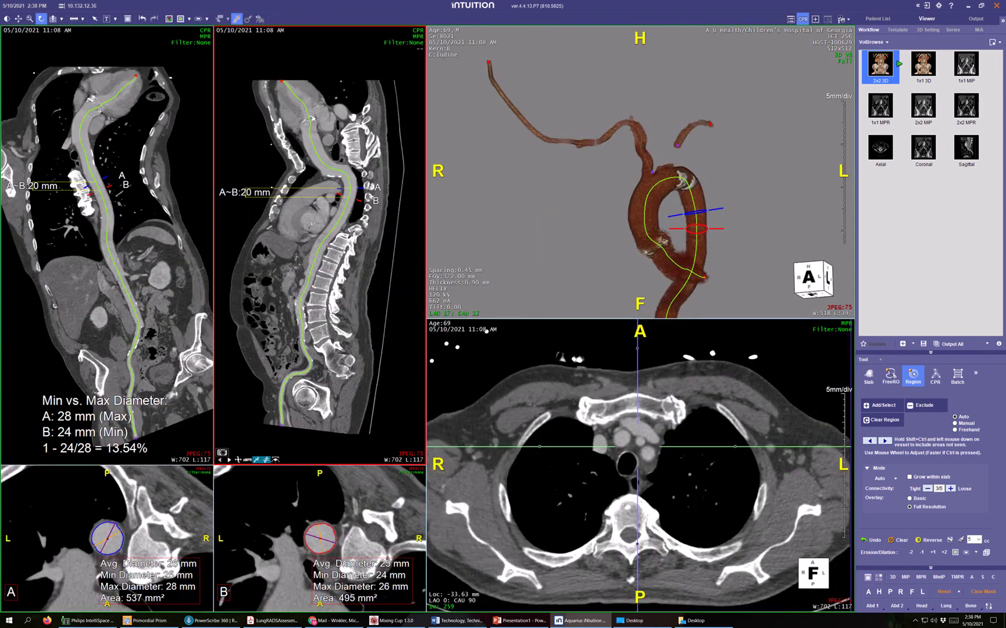
left_click(539, 442)
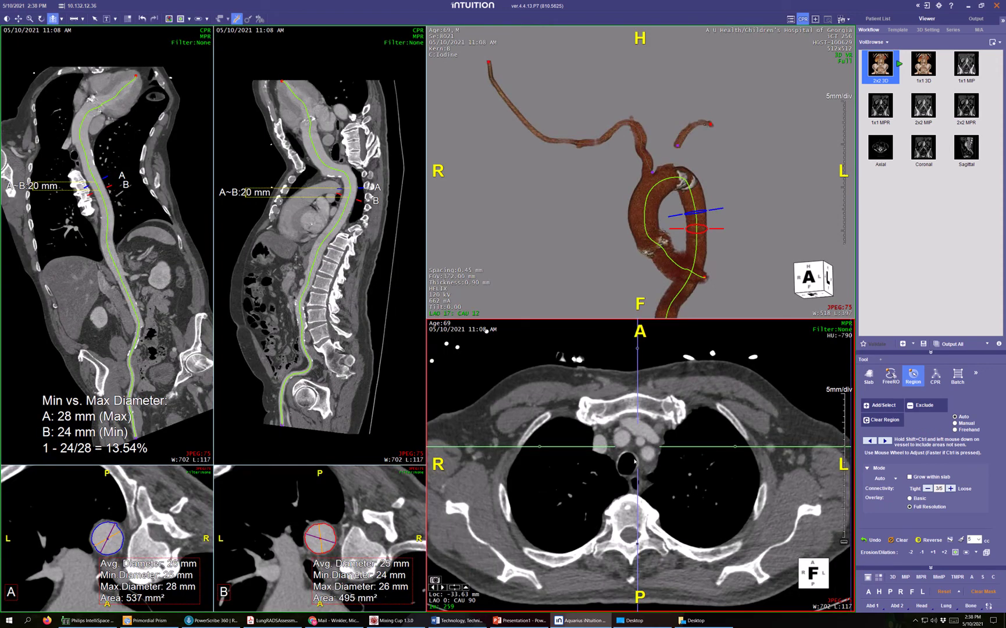
left_click(956, 553)
left_click(623, 436)
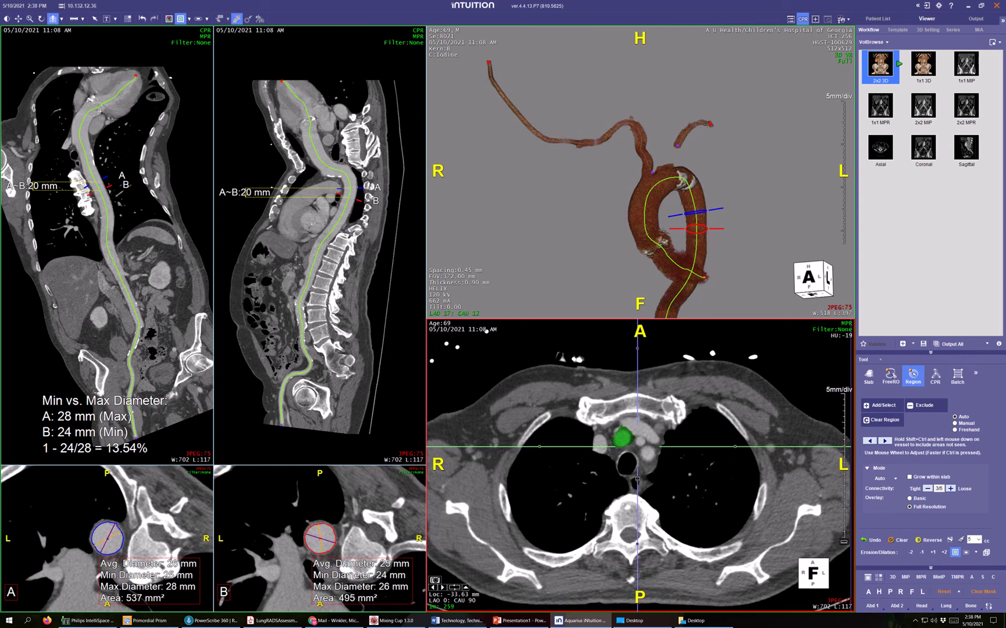
scroll(637, 480, "down", 10)
scroll(650, 460, "up", 11)
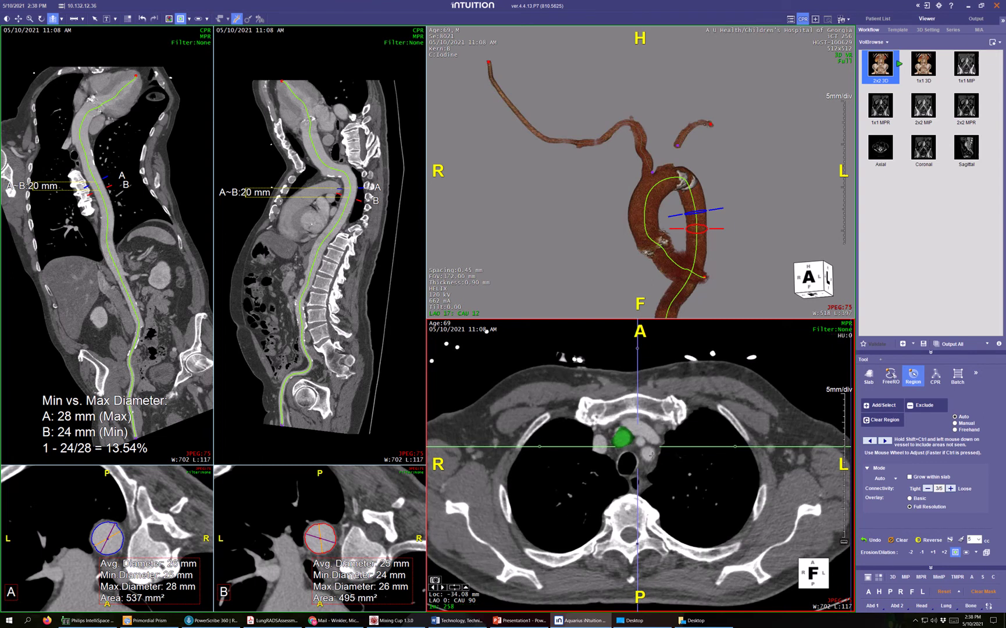
- Centre the slices on the vessels above the arch and switch to a 2x2 layout with axial, coronal, sagittal and 3D views
double_click(652, 456)
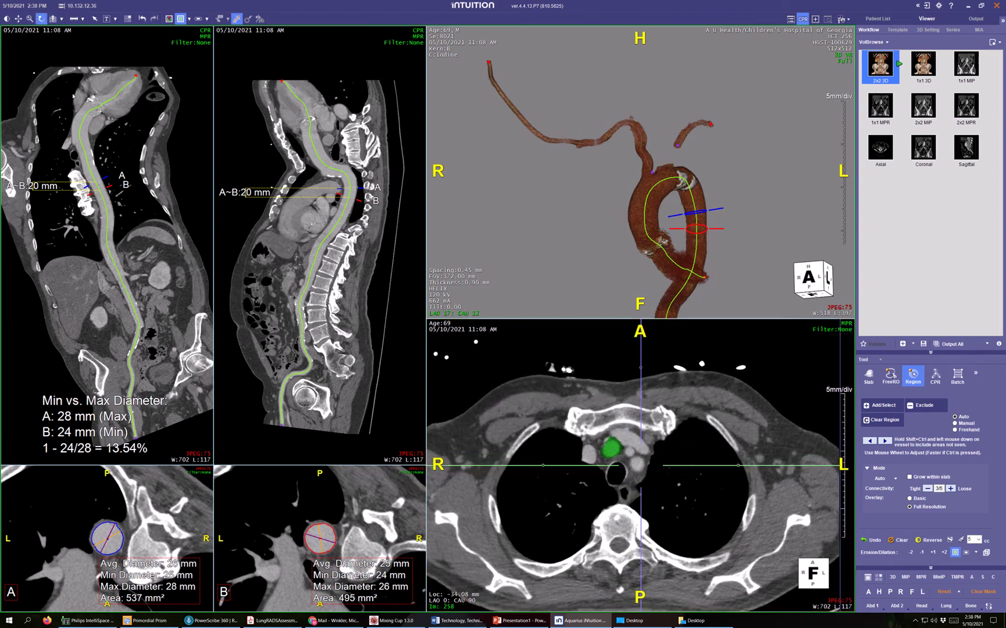
left_click(128, 19)
left_click(157, 42)
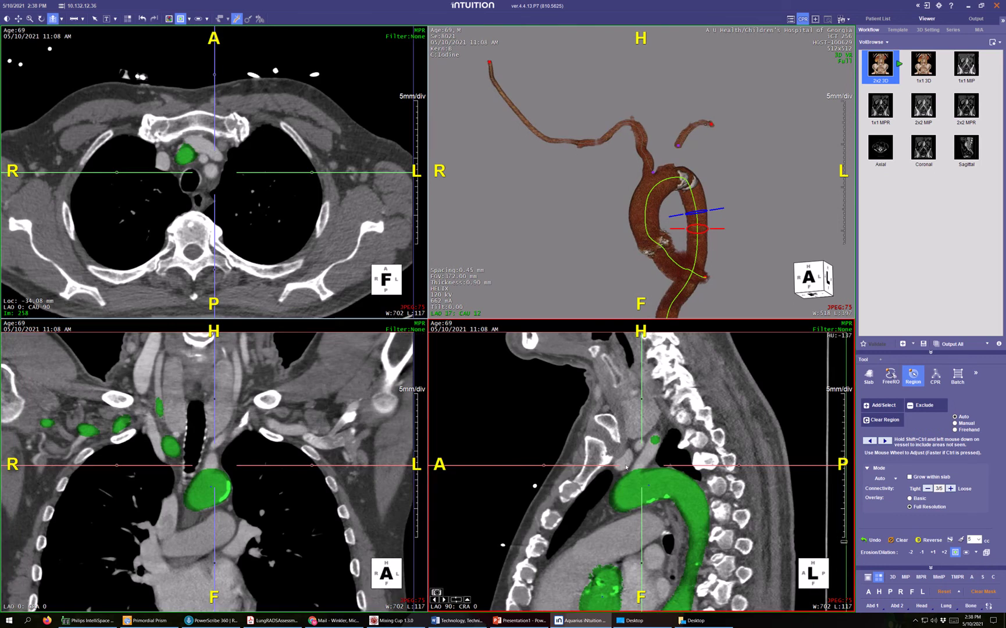
- Align the oblique plane with the left subclavian artery and add its missing segment above the arch by region growing
left_click_drag(642, 399, 675, 407)
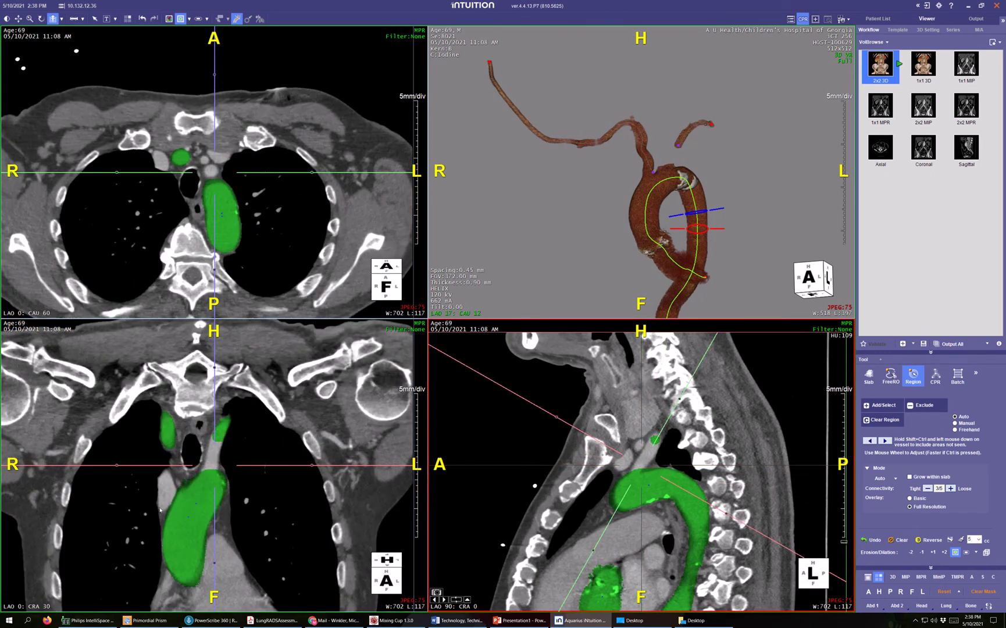
left_click(215, 449)
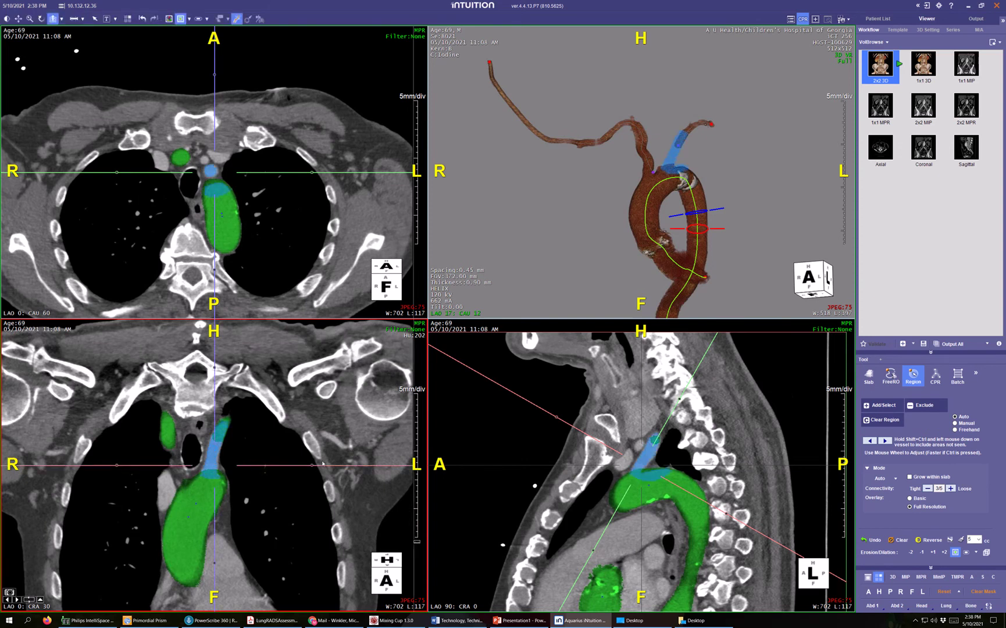
left_click(882, 406)
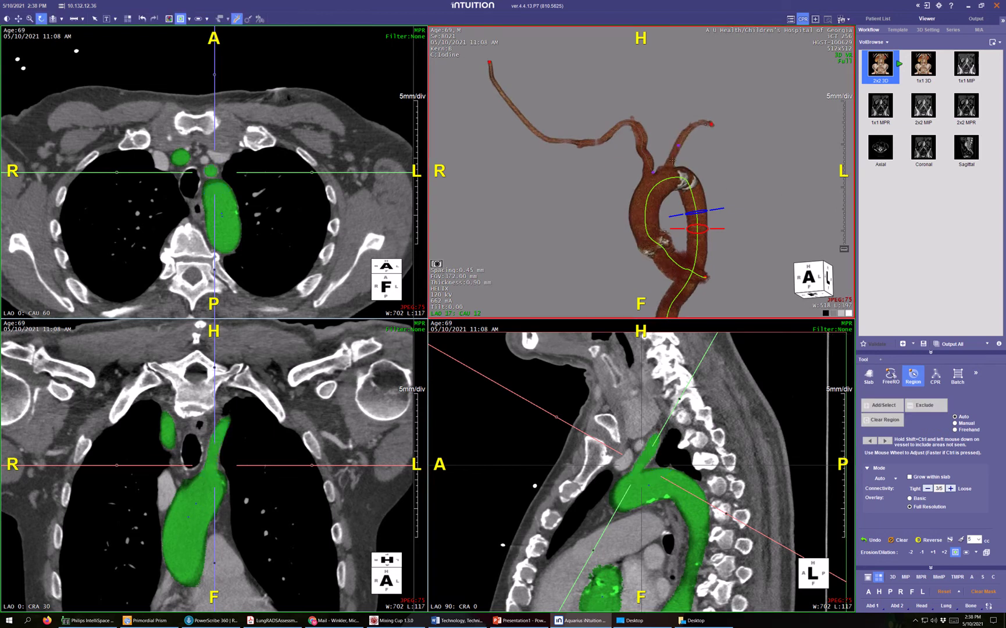
- Centre the slices at the left common carotid origin and add the vessel's proximal segment by region growing, adjusting the grown extent
left_click(660, 168)
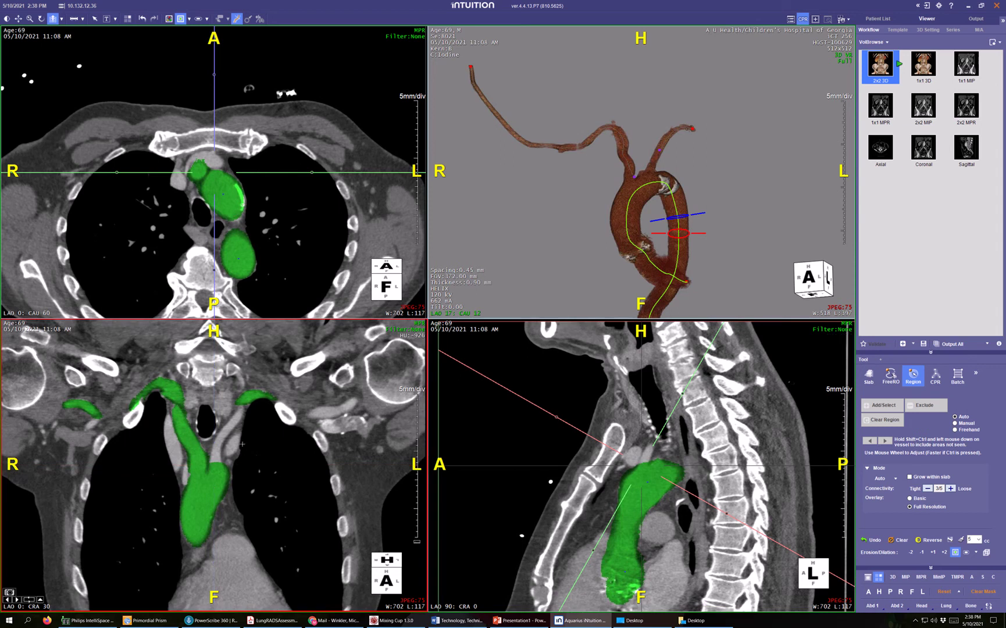
left_click(217, 443)
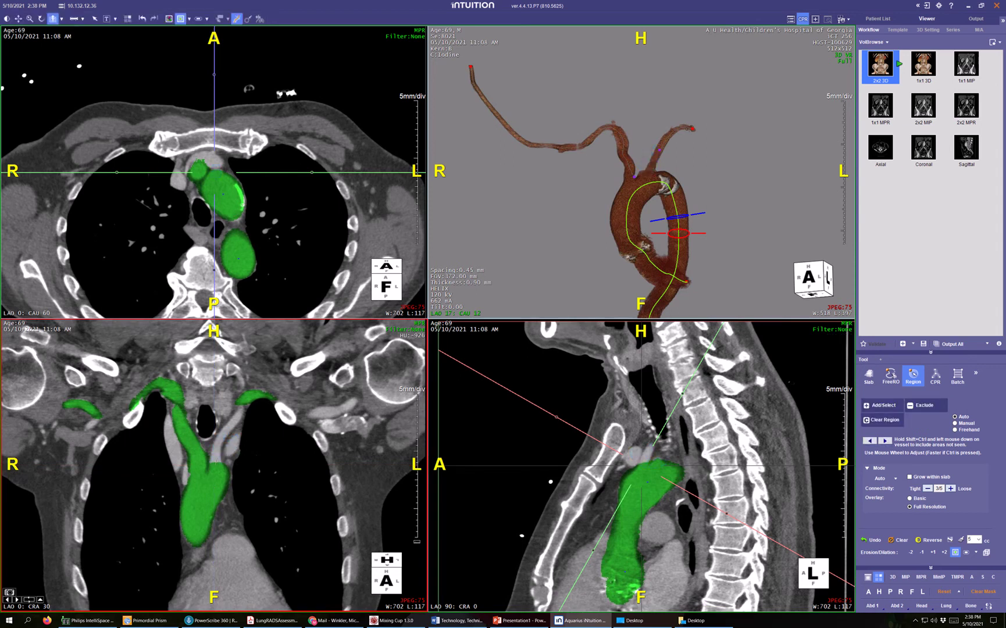
scroll(216, 462, "down", 3)
scroll(216, 463, "down", 2)
scroll(217, 462, "up", 3)
scroll(216, 461, "down", 3)
scroll(217, 461, "up", 1)
scroll(216, 459, "up", 1)
scroll(213, 459, "down", 2)
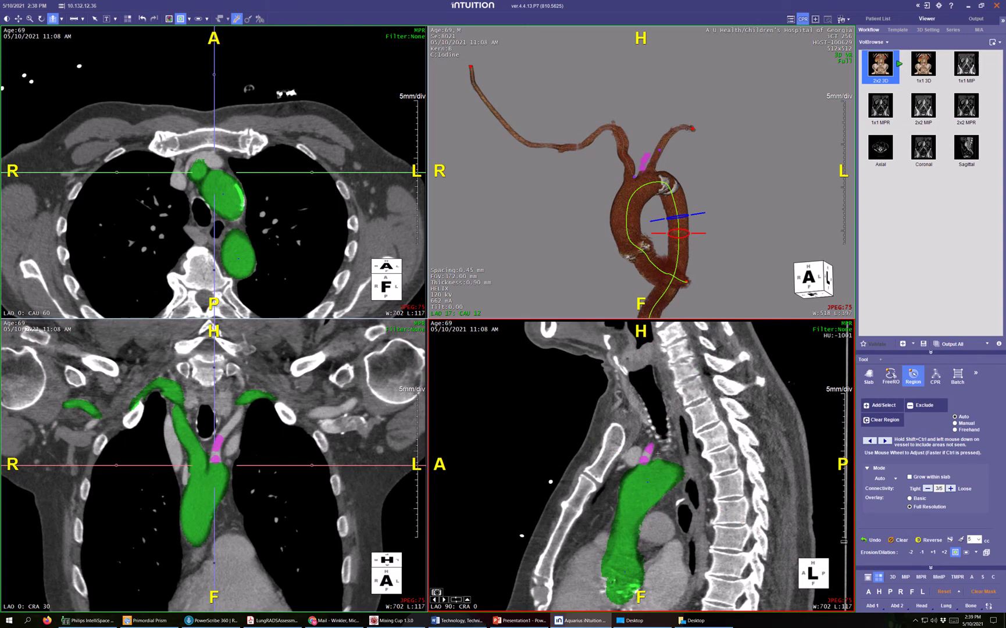
left_click(646, 459)
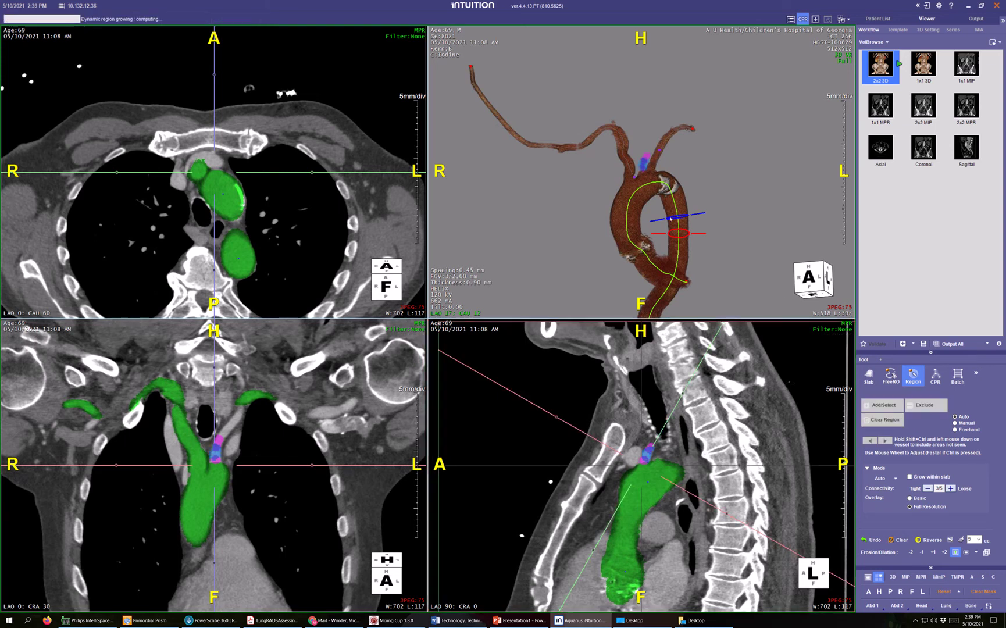
- Extend the left common carotid artery upward in the 3D model with two successive region-growing additions
left_click_drag(527, 227, 486, 200)
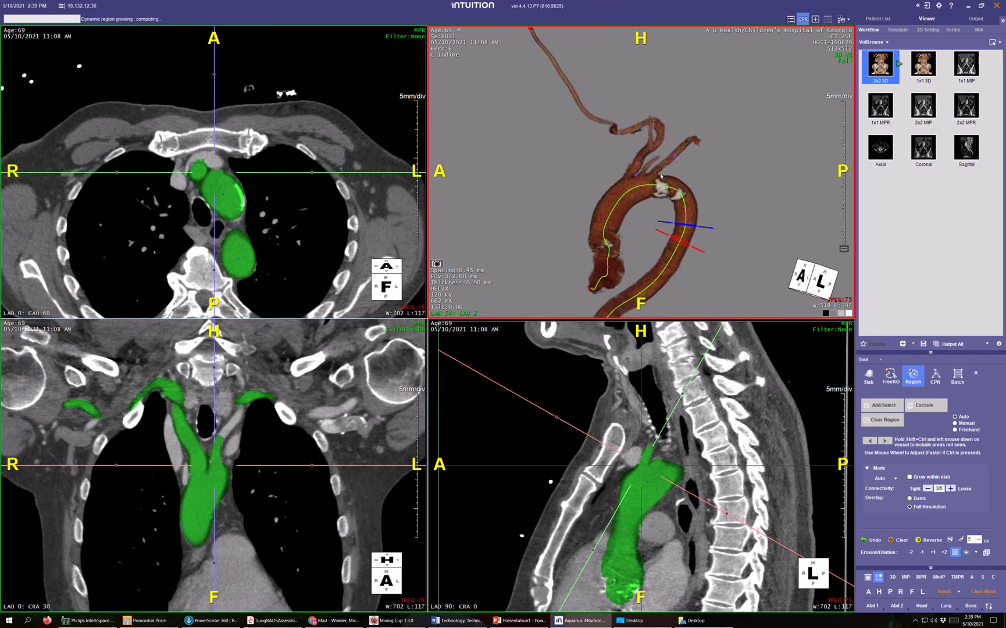
left_click(659, 157)
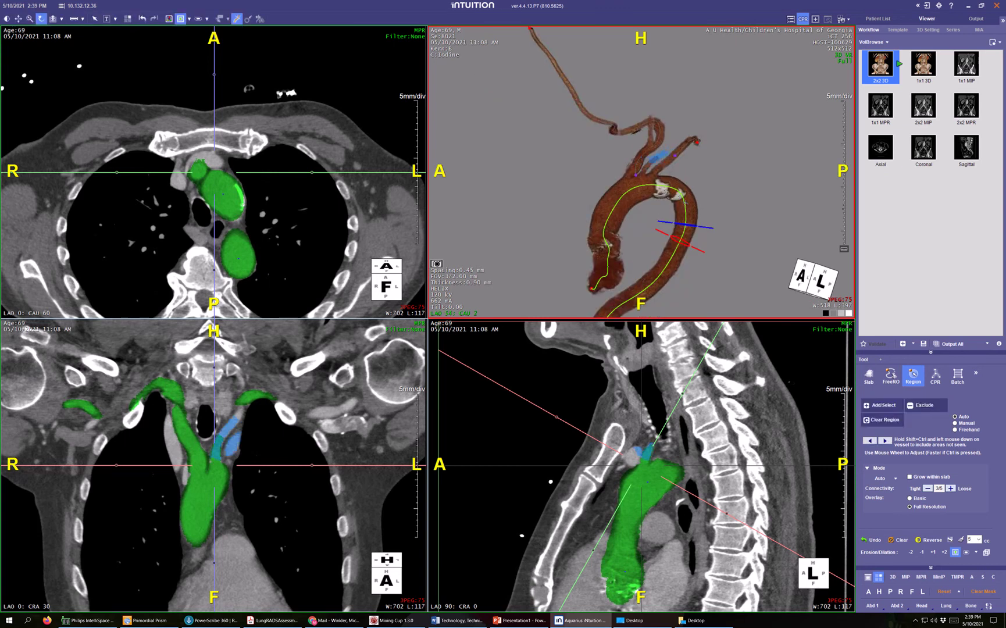
left_click(885, 408)
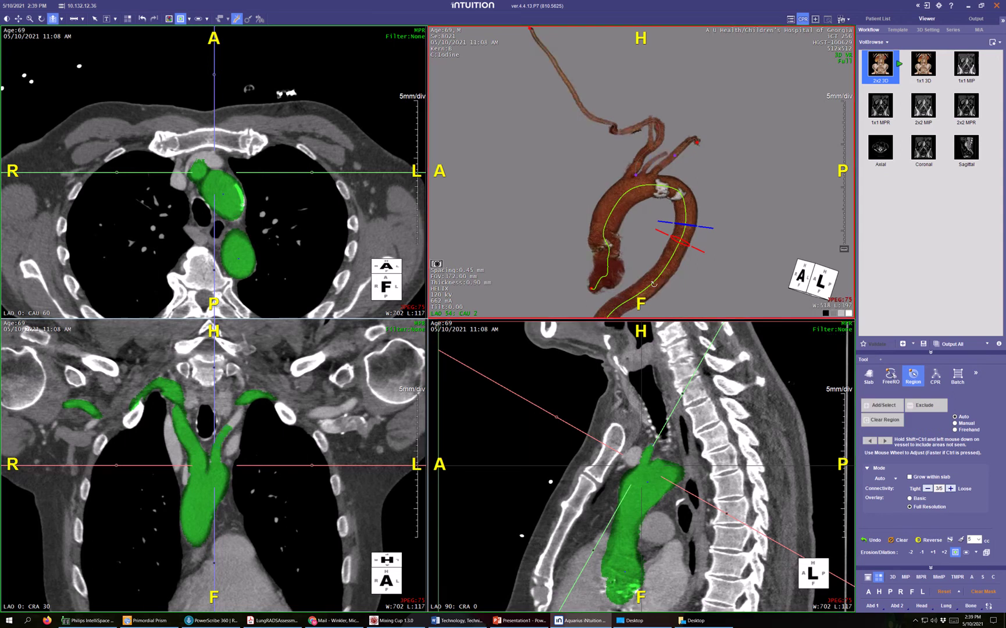
left_click_drag(654, 284, 663, 150)
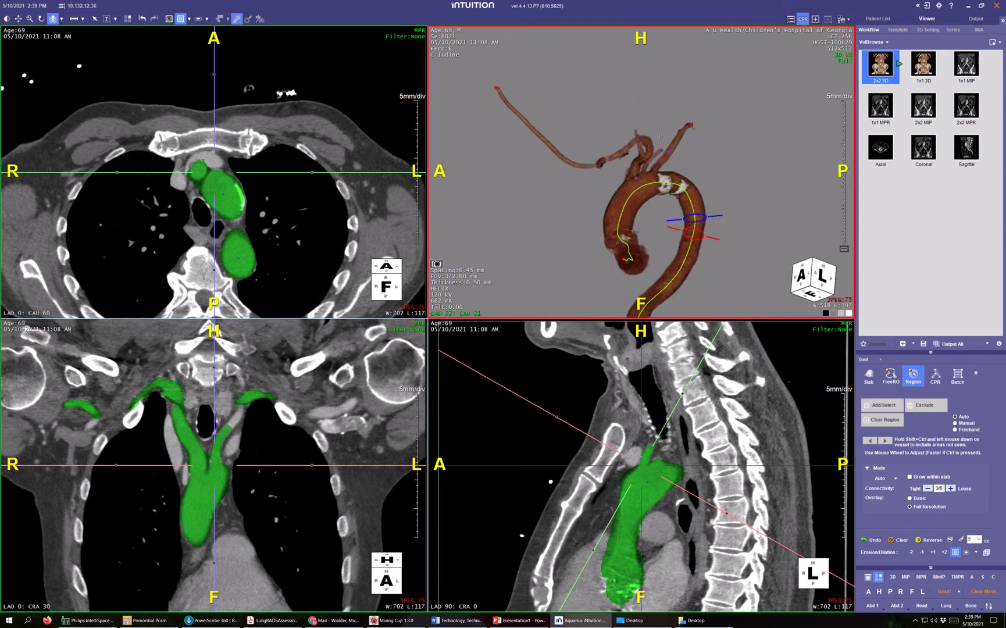
left_click(661, 150)
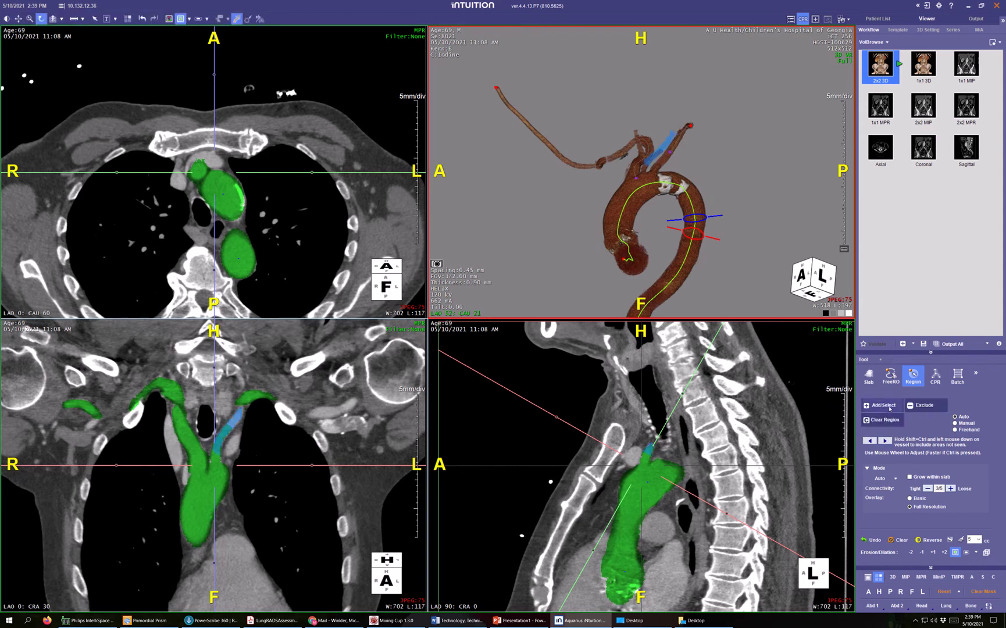
left_click(658, 221)
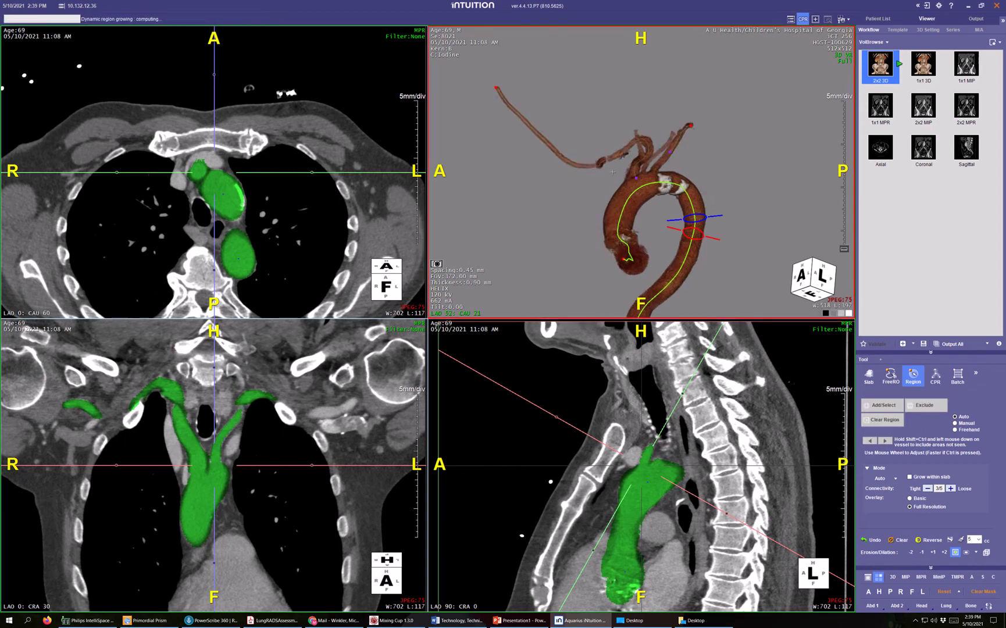
- Cut the stray dark fragment beneath the right subclavian artery out of the 3D model with FreeRO, and reset the views
left_click_drag(650, 236, 621, 168)
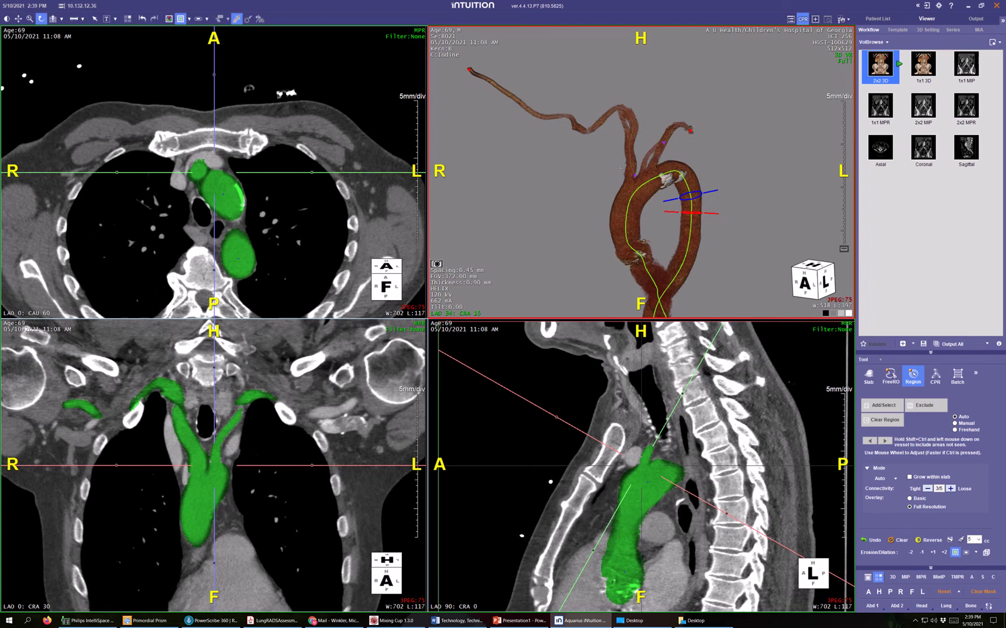
mouse_move(572, 145)
left_mouse_down()
mouse_move(743, 241)
mouse_move(740, 232)
left_mouse_up()
scroll(574, 135, "up", 6)
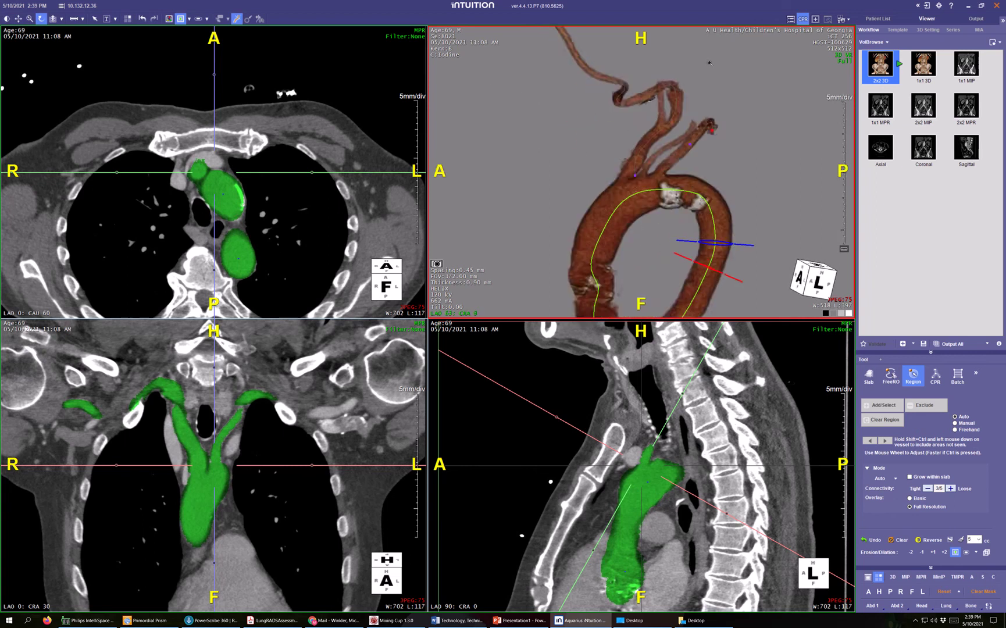
middle_click_drag(576, 134, 594, 248)
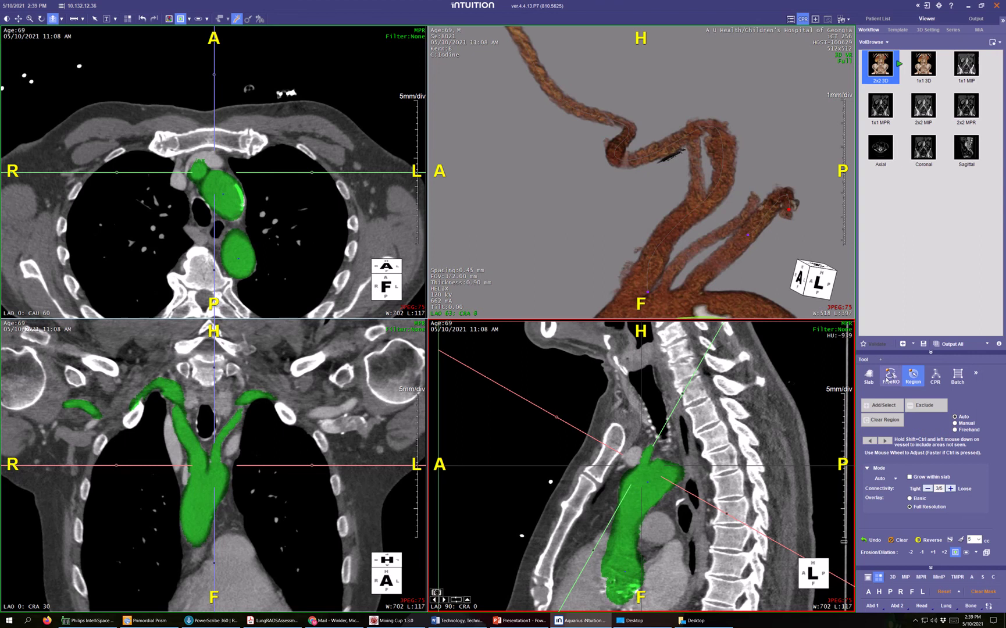
left_click(891, 376)
left_click(683, 156)
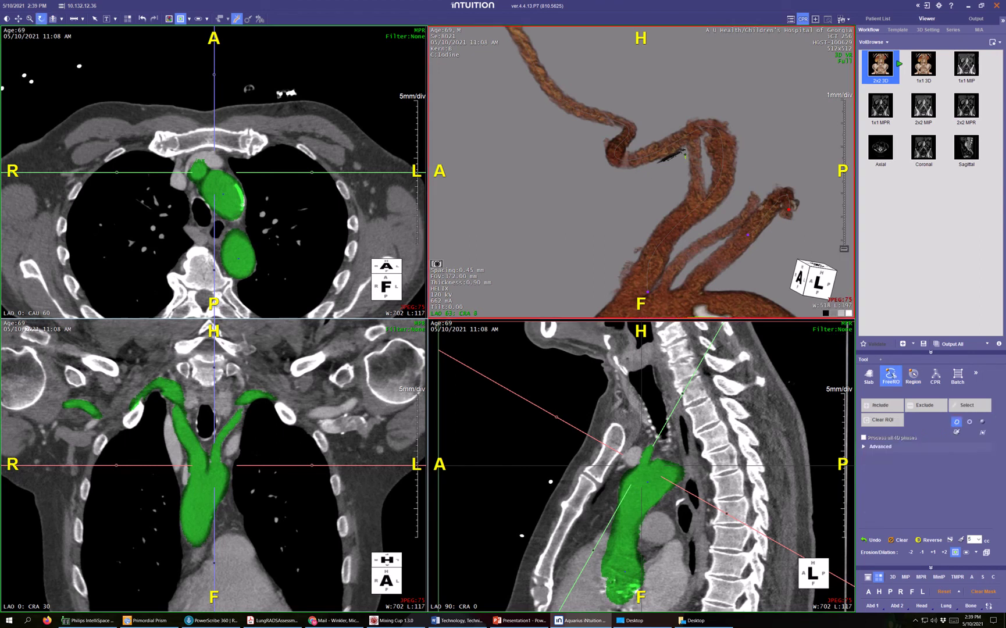
mouse_move(685, 151)
left_mouse_down()
mouse_move(622, 188)
mouse_move(603, 292)
mouse_move(638, 250)
left_mouse_up()
left_click(943, 592)
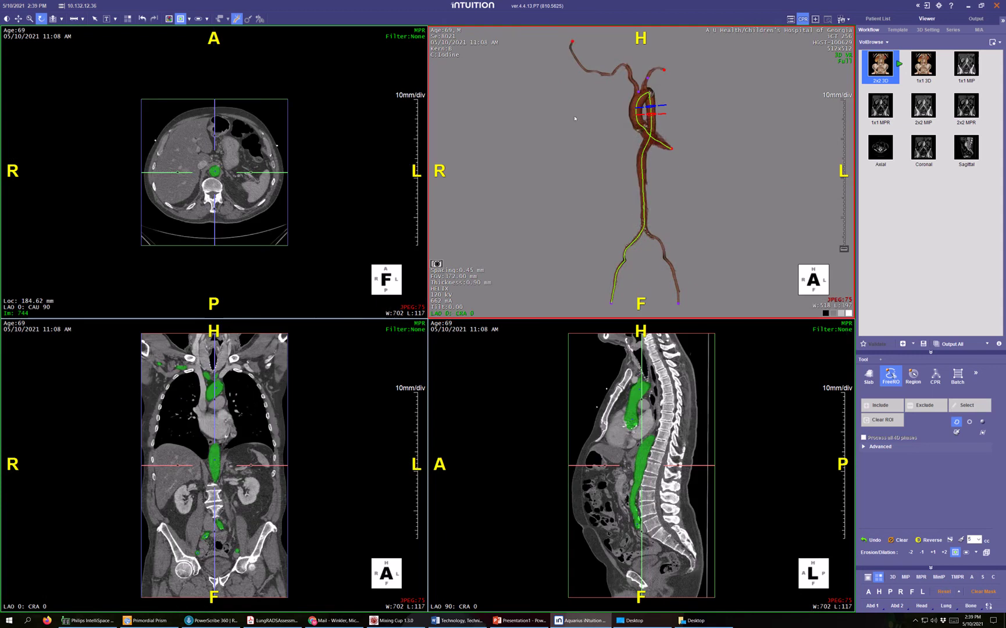
- Adjust the 3D window to W 571, L 368 and extend the left subclavian artery's distal end with two region-growing additions
right_click_drag(519, 58, 506, 193)
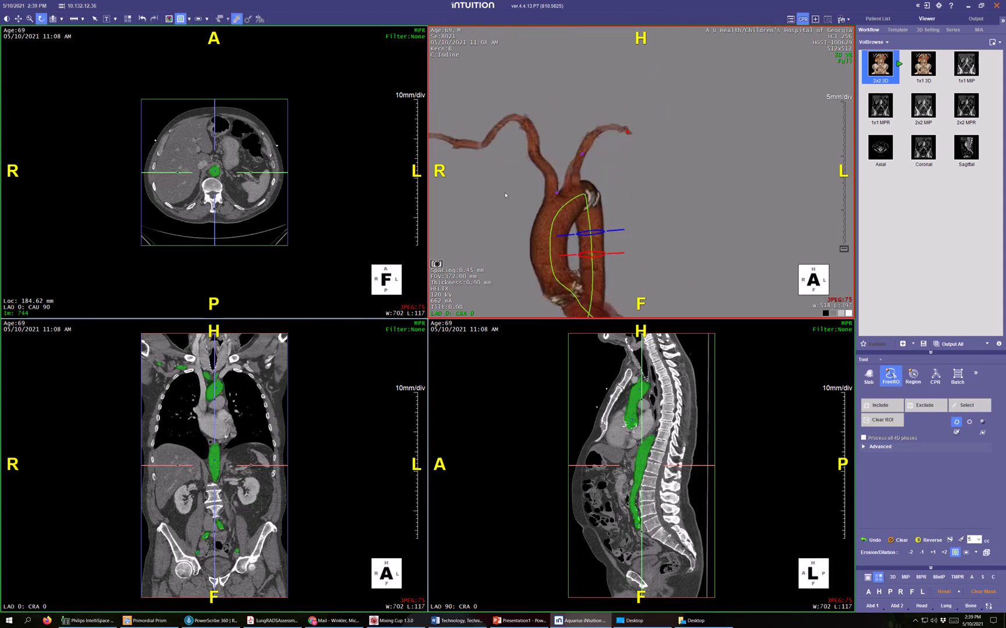
middle_click_drag(640, 227, 663, 209)
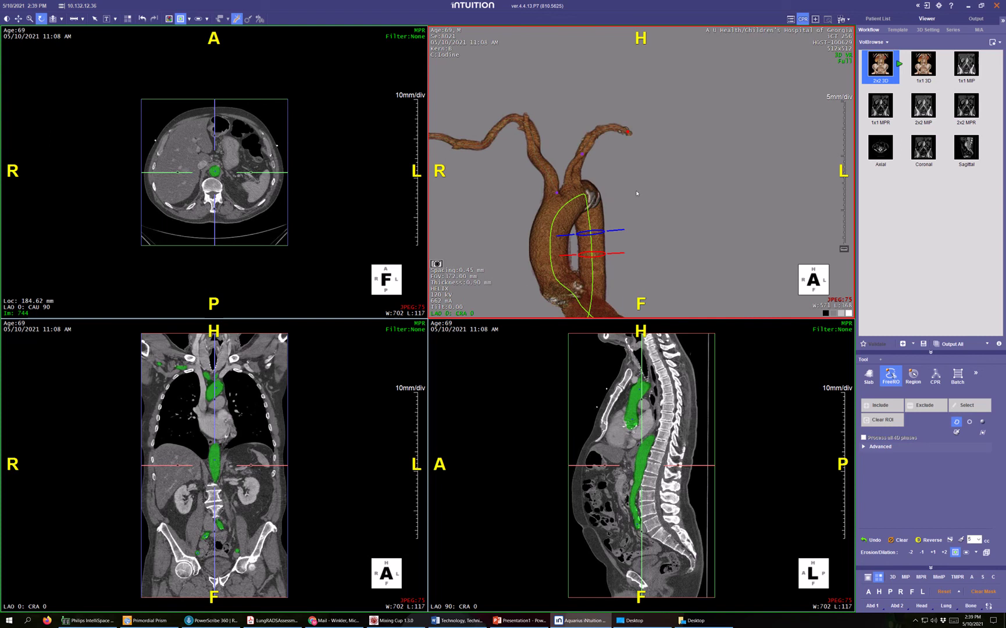
left_click(913, 375)
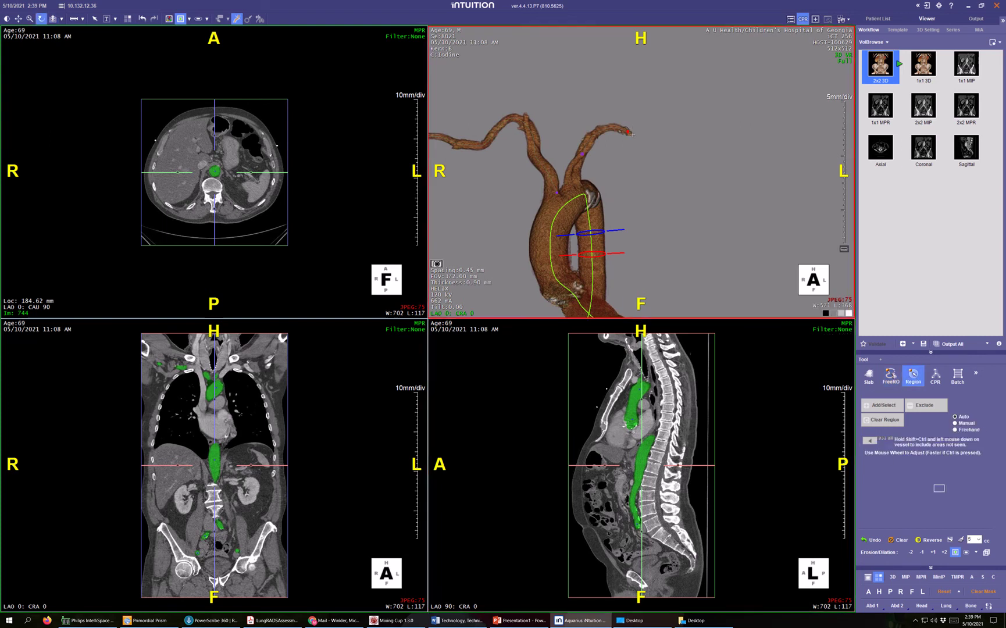
left_click(630, 133)
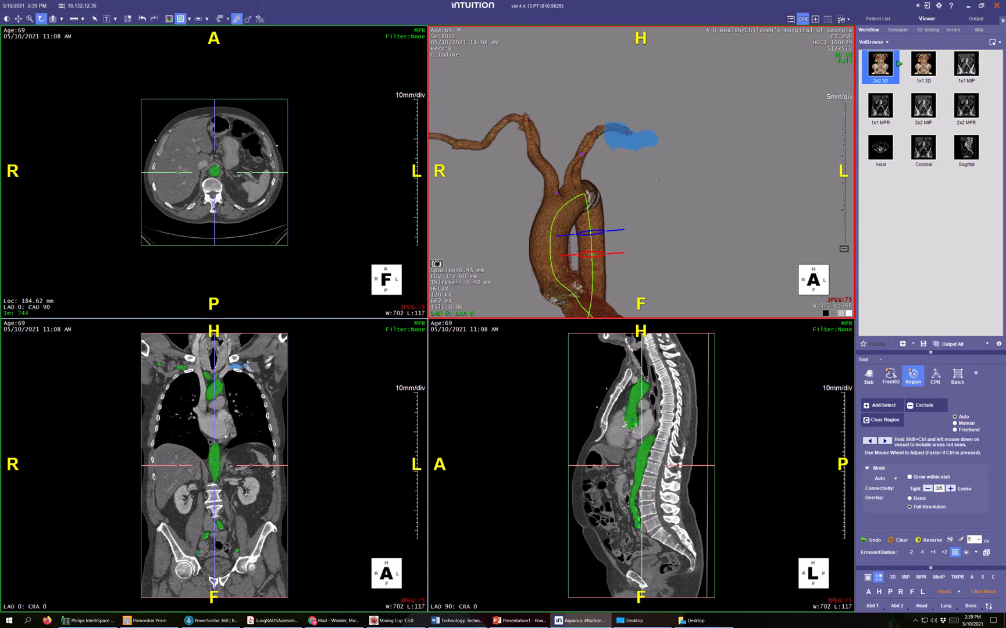
scroll(657, 179, "down", 2)
left_click(883, 405)
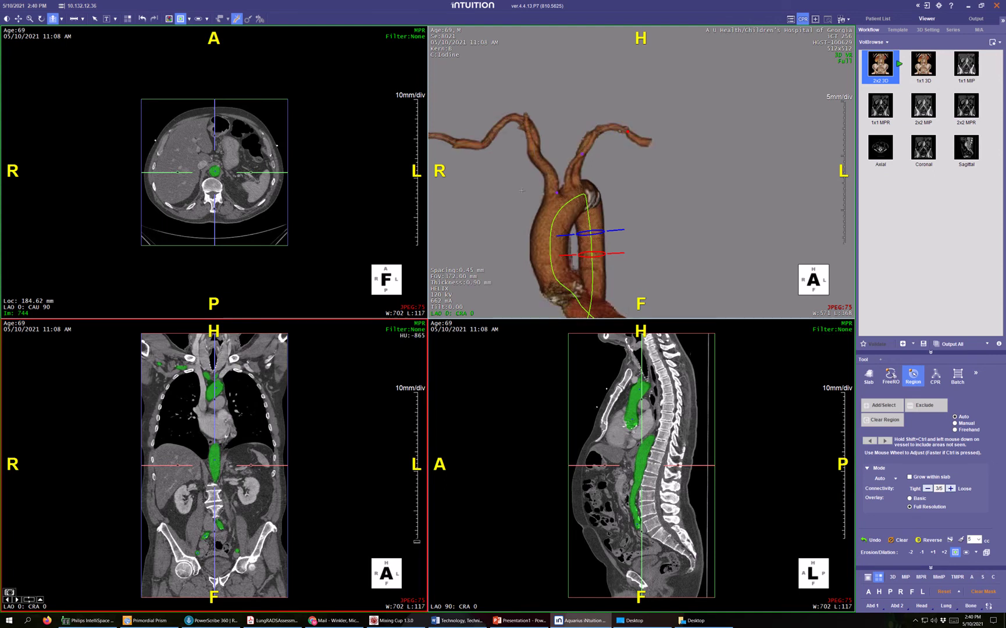
left_click(647, 144)
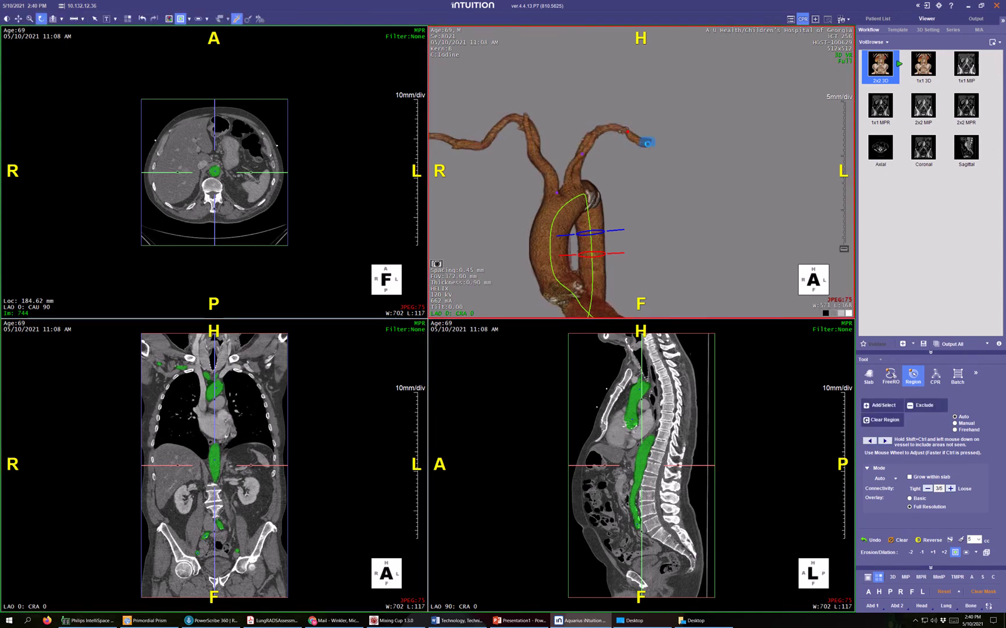
left_click(883, 405)
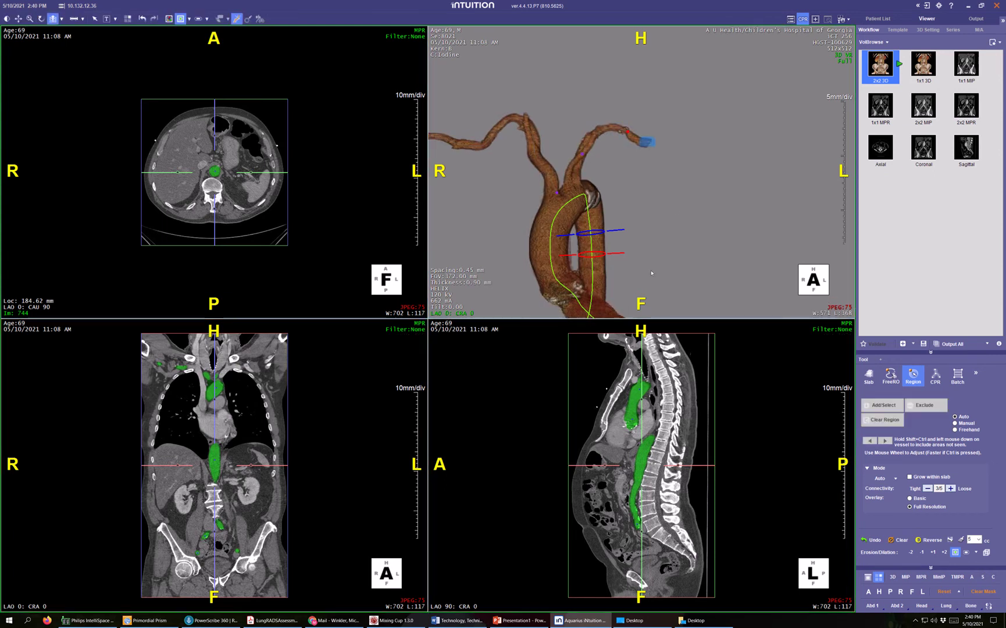
- Extend the left subclavian artery's distal end by region growing, and try growing the left common carotid artery from its cut end in the 3D view
left_click(655, 144)
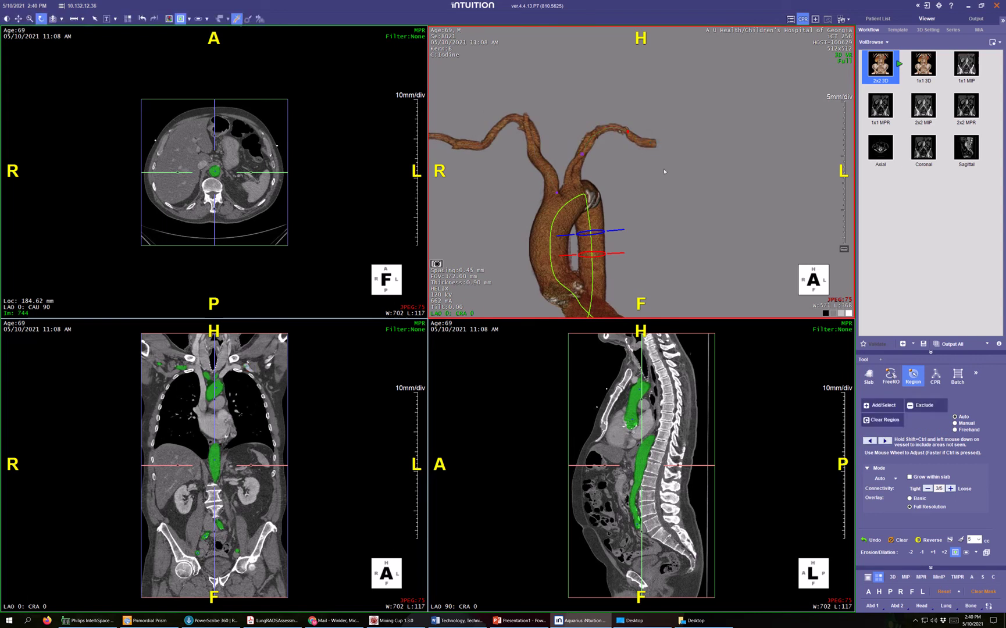
left_click_drag(654, 172, 628, 206)
scroll(623, 204, "up", 6)
middle_click_drag(516, 91, 617, 298)
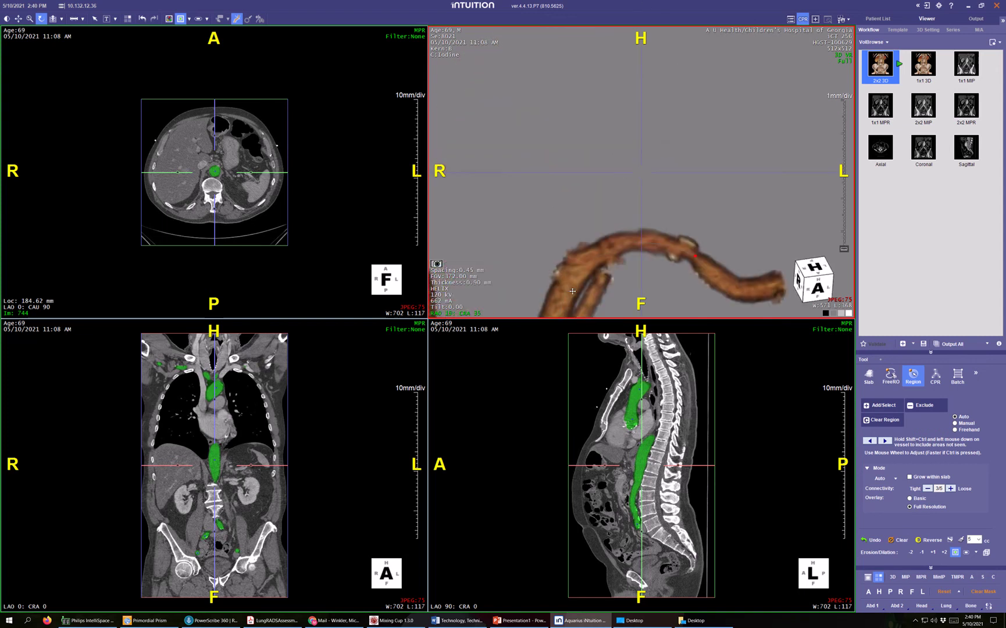
left_click(609, 284, "ctrl+shift")
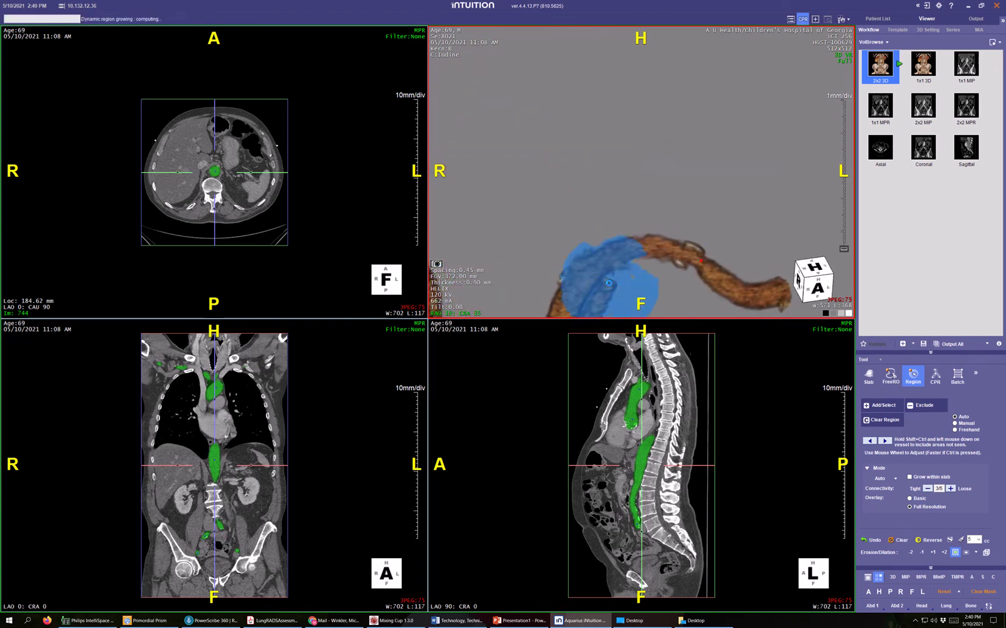
scroll(606, 289, "down", 3)
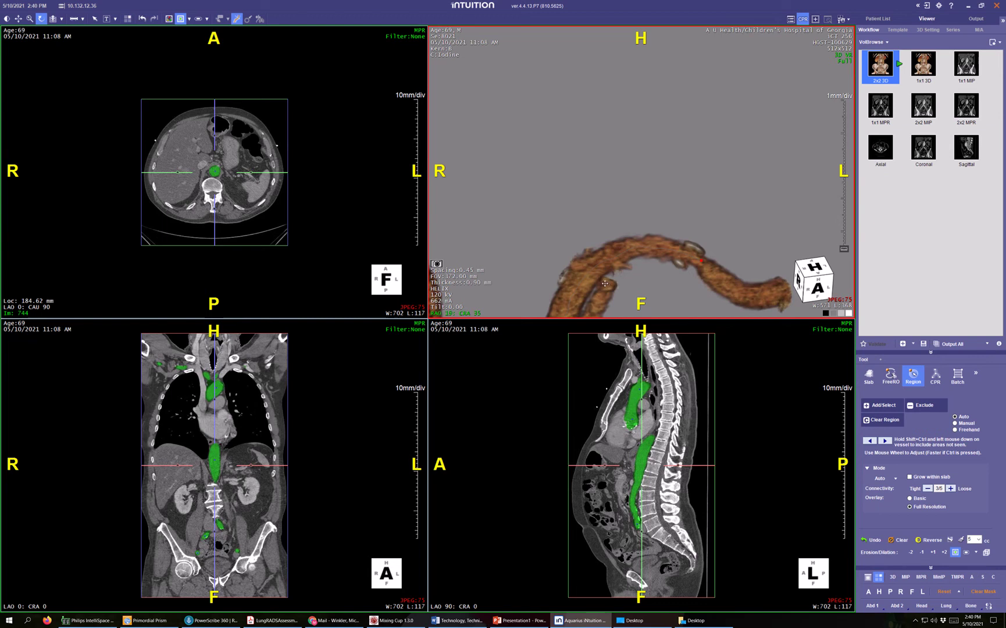
- Centre the slices on the left common carotid's cut end and align the coronal and sagittal planes with the vessel
double_click(607, 284)
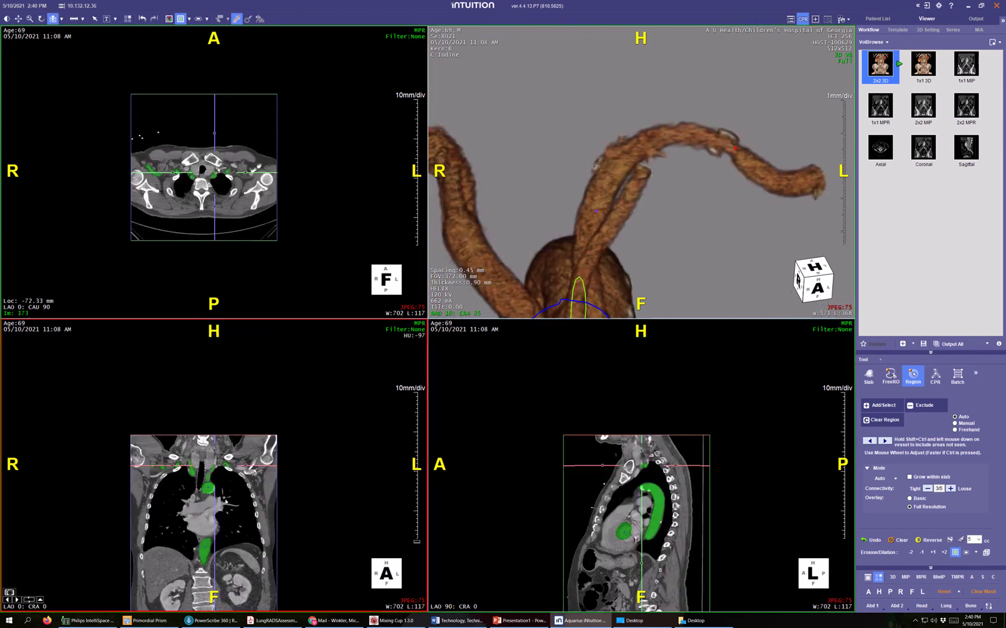
right_click_drag(240, 360, 196, 411)
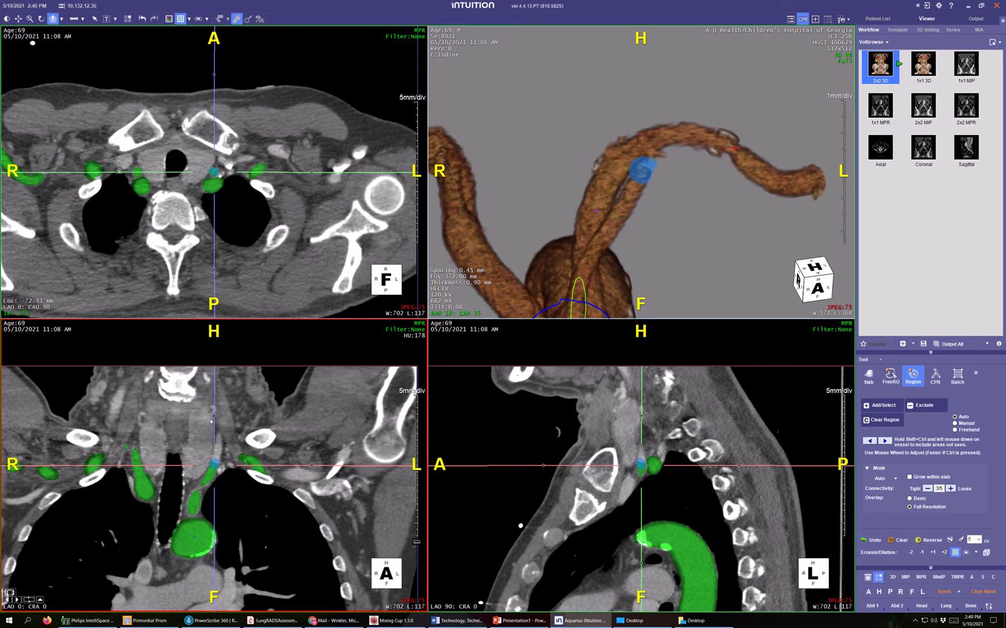
left_click_drag(215, 422, 226, 425)
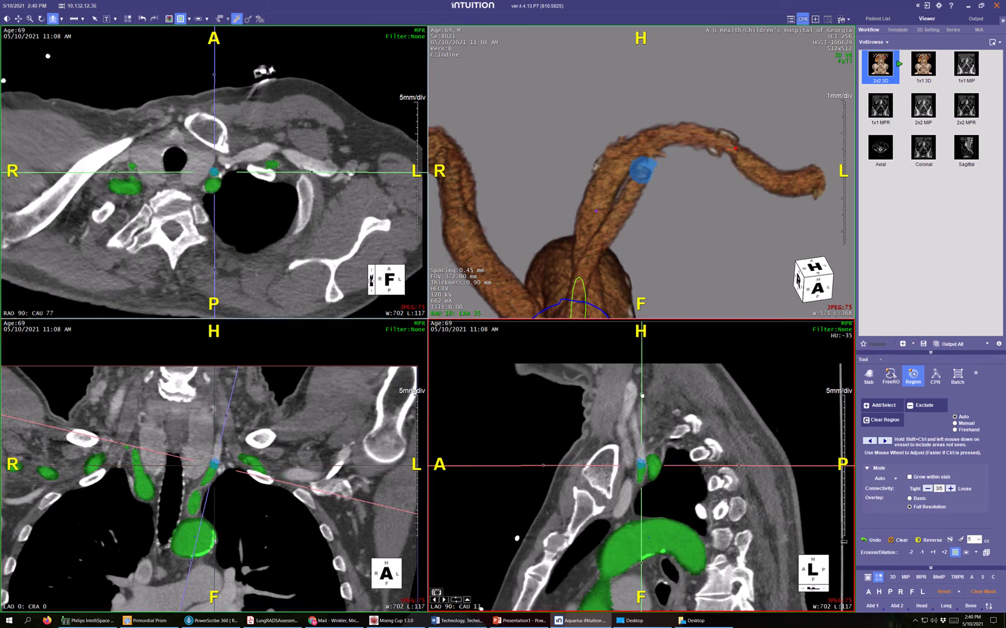
left_click_drag(642, 394, 635, 397)
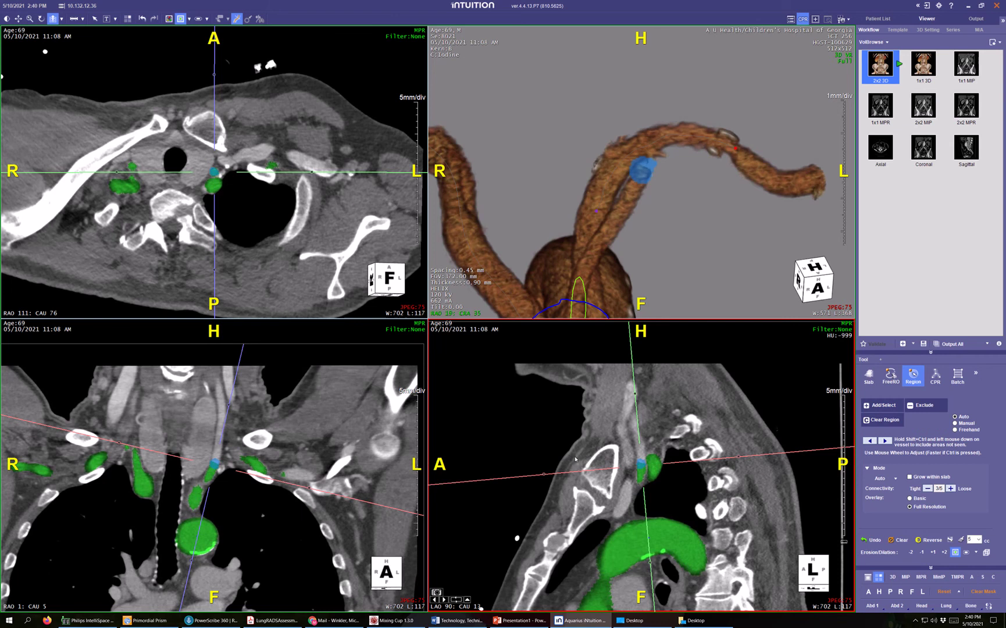
scroll(648, 456, "up", 5)
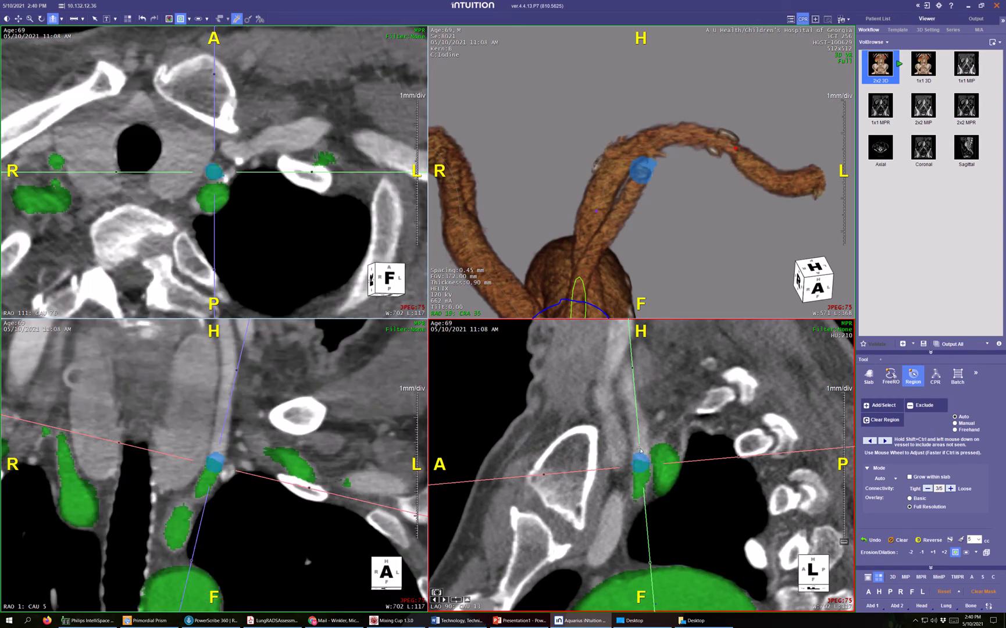
- Region-grow the left common carotid artery upward from its cut end with successive seeds along the vessel in the sagittal and coronal slices
left_click(640, 449)
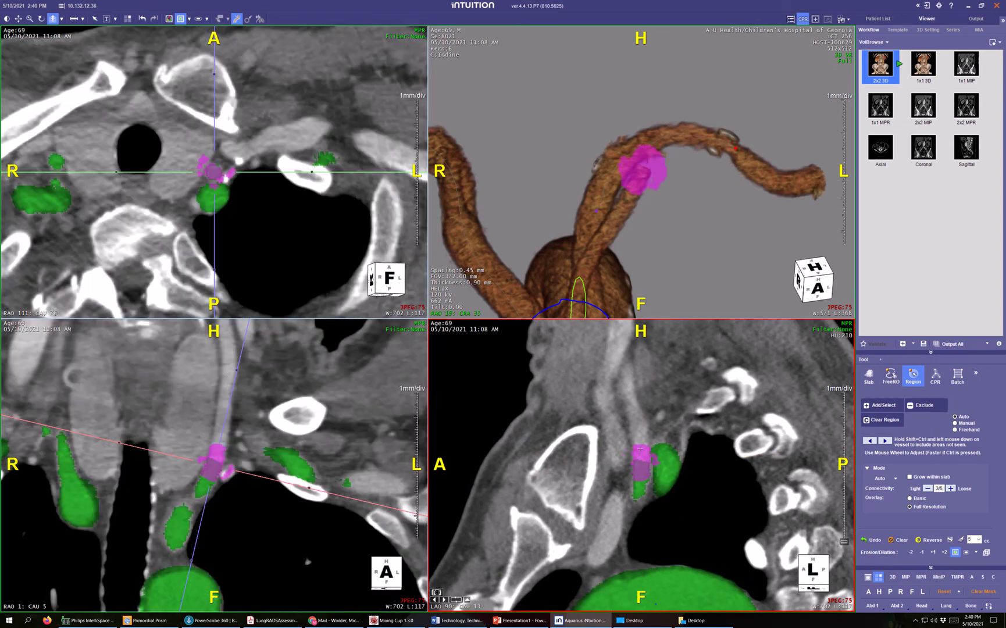
left_click(638, 428)
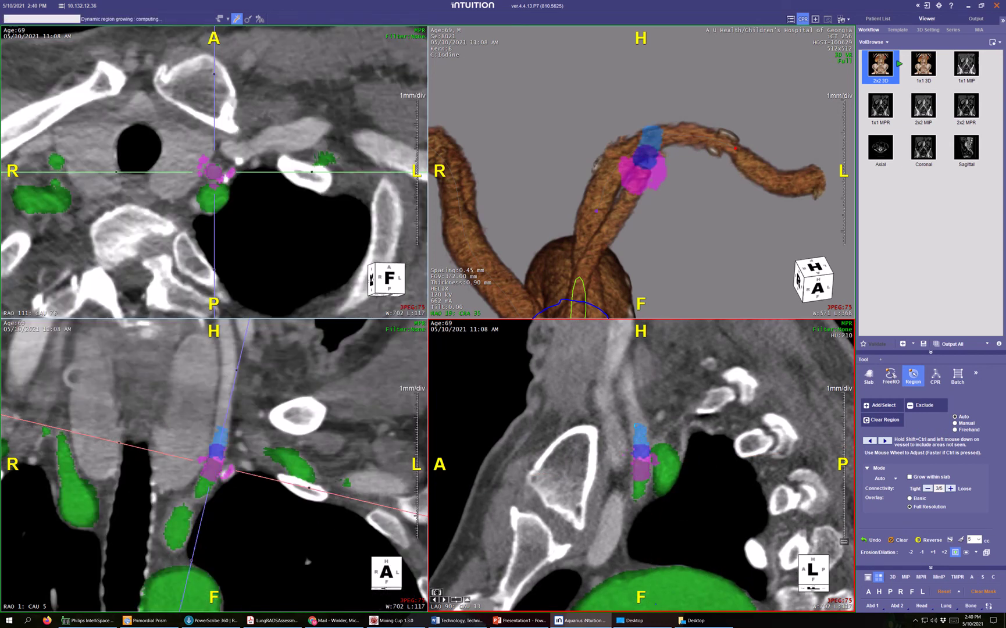
left_click(632, 409, "ctrl+shift")
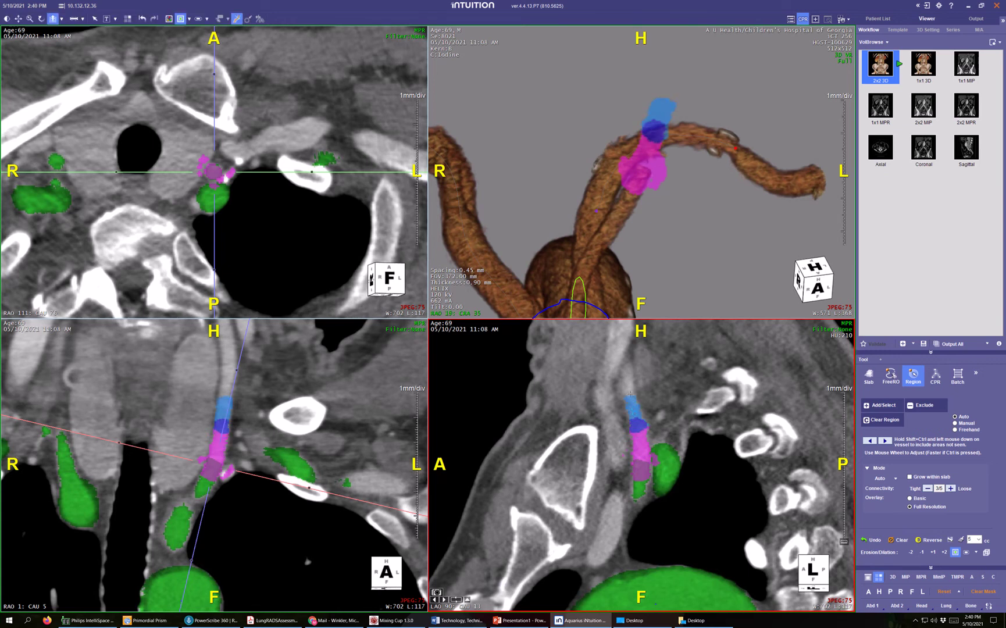
scroll(632, 410, "up", 1)
scroll(234, 370, "up", 1)
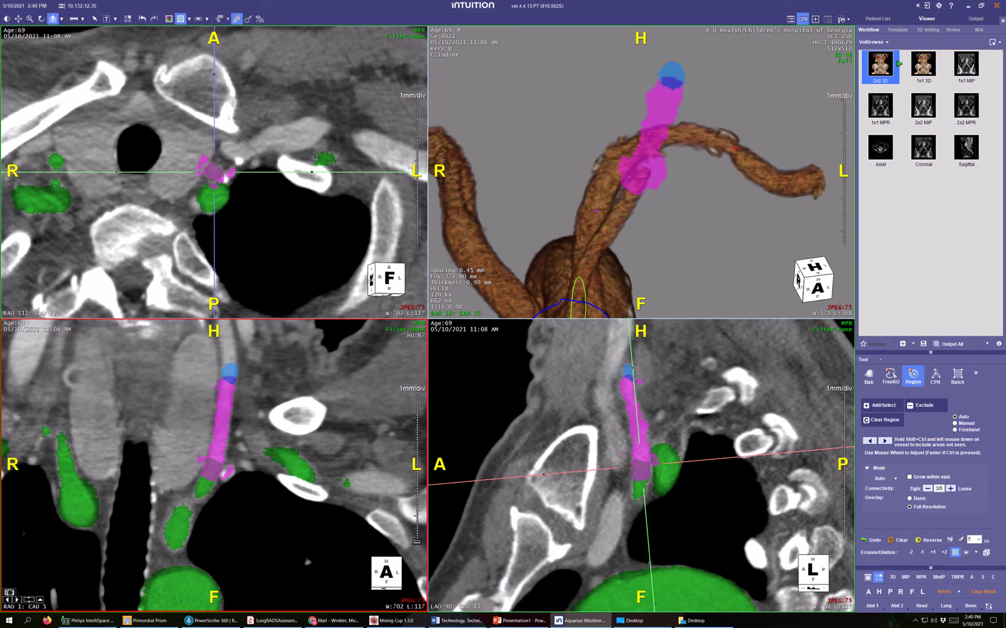
scroll(236, 358, "up", 1)
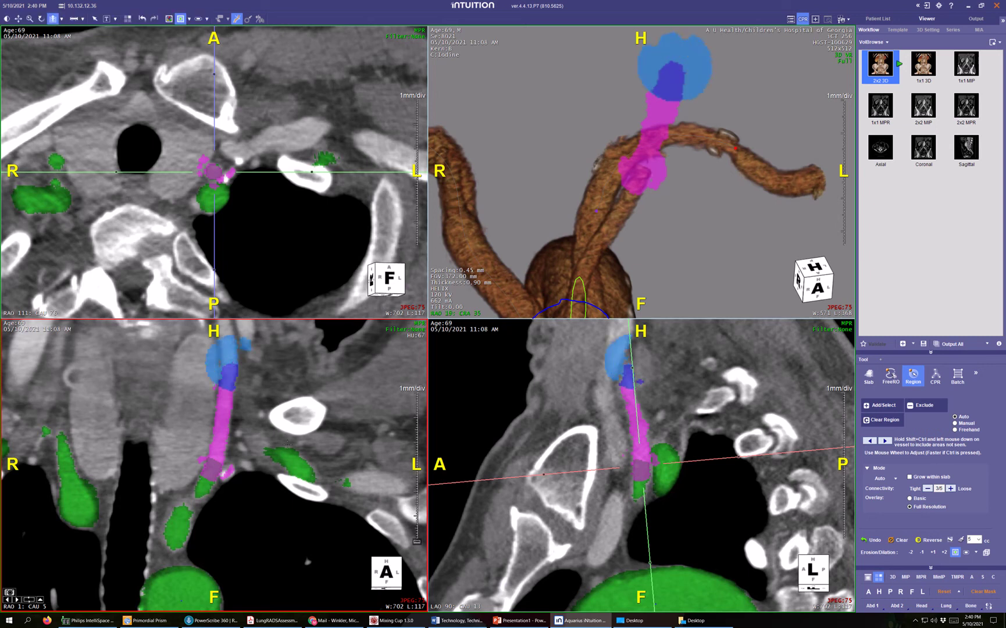
- Continue growing the left common carotid up the neck in the coronal slice, limiting leakage, and add the grown region to the 3D model
middle_click_drag(290, 391, 298, 452)
scroll(257, 412, "down", 1)
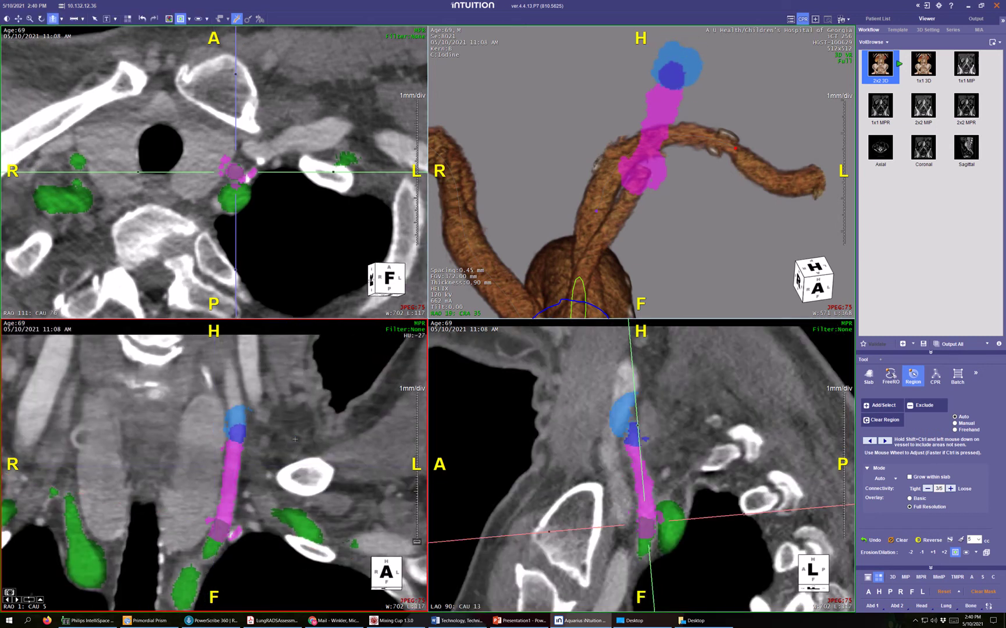
scroll(233, 393, "up", 1)
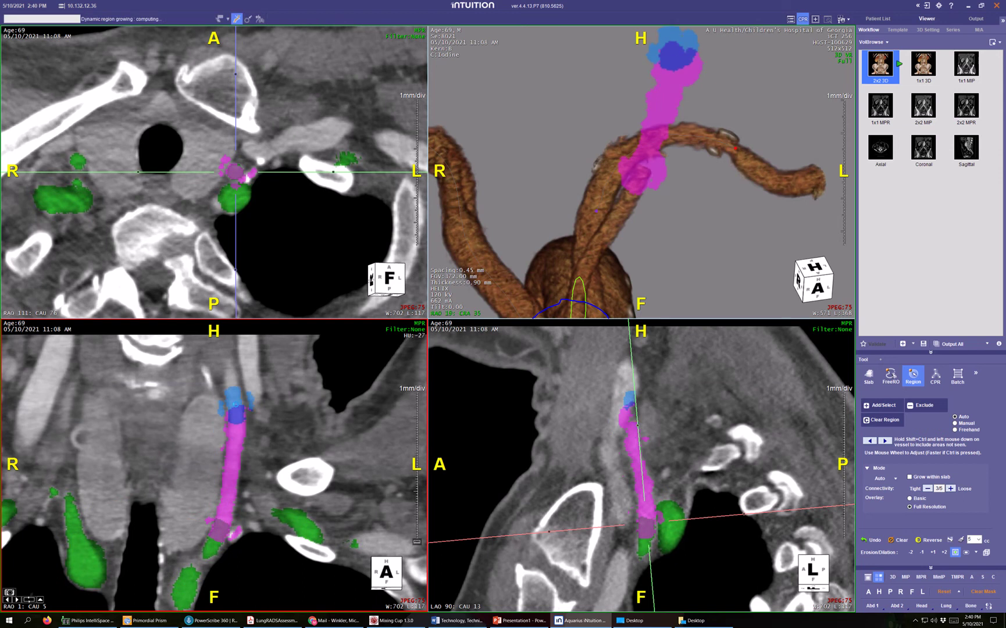
scroll(234, 393, "down", 1)
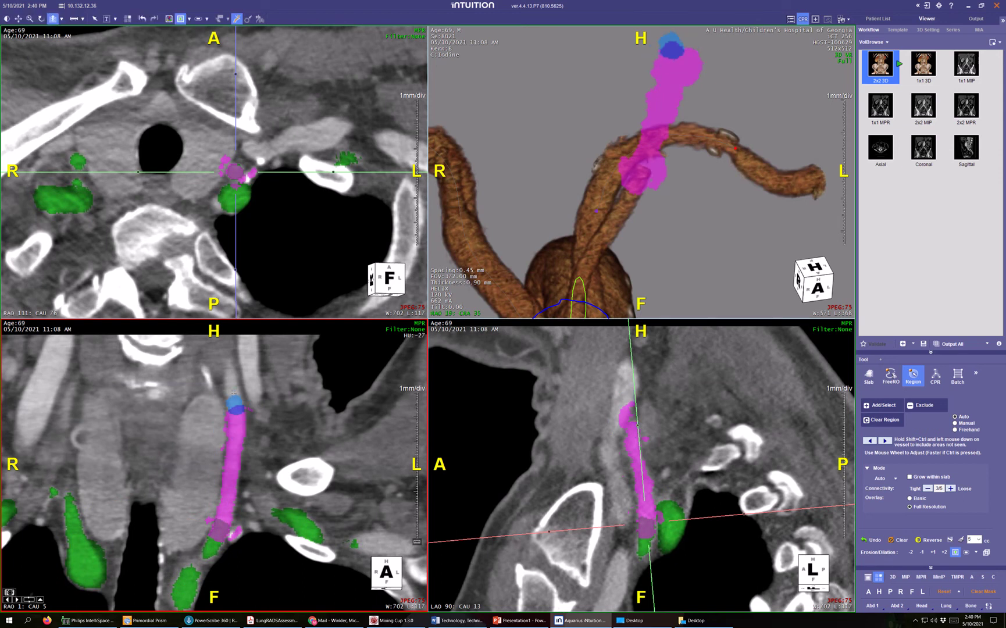
scroll(234, 393, "up", 3)
scroll(234, 394, "down", 1)
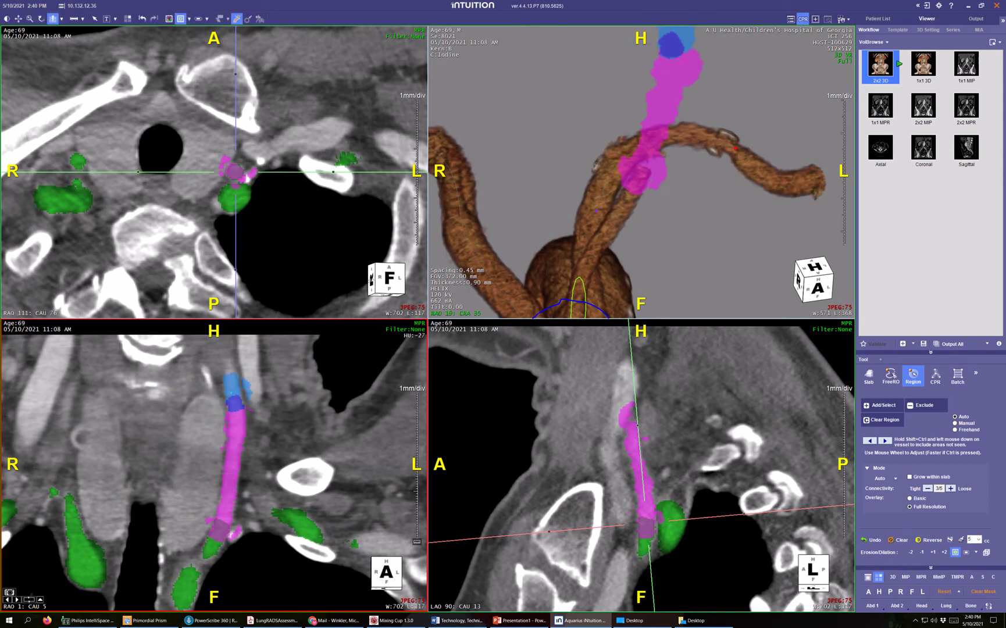
scroll(234, 393, "down", 1)
scroll(232, 380, "up", 2)
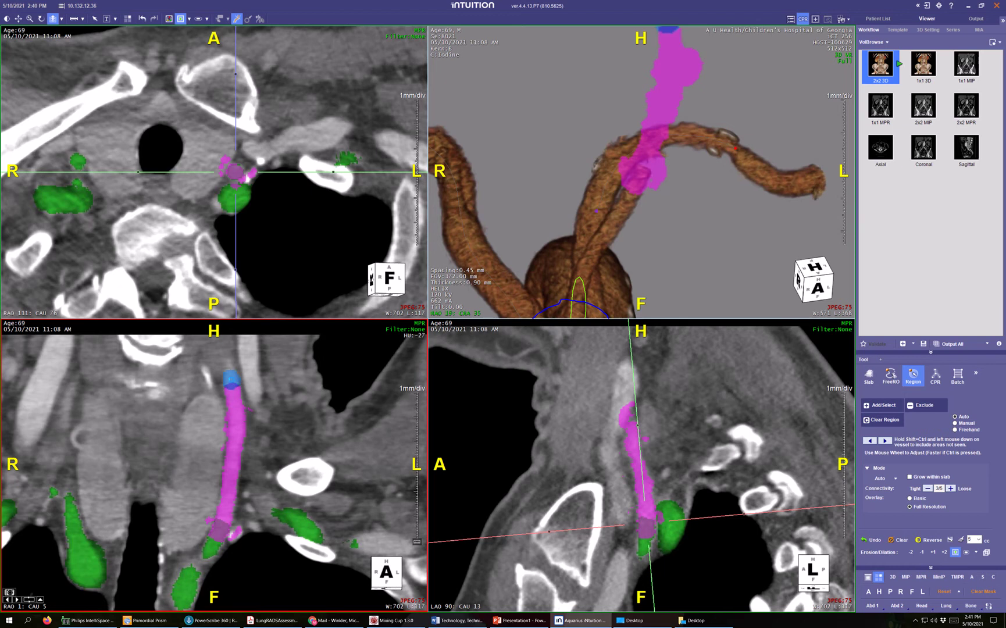
left_click(870, 408)
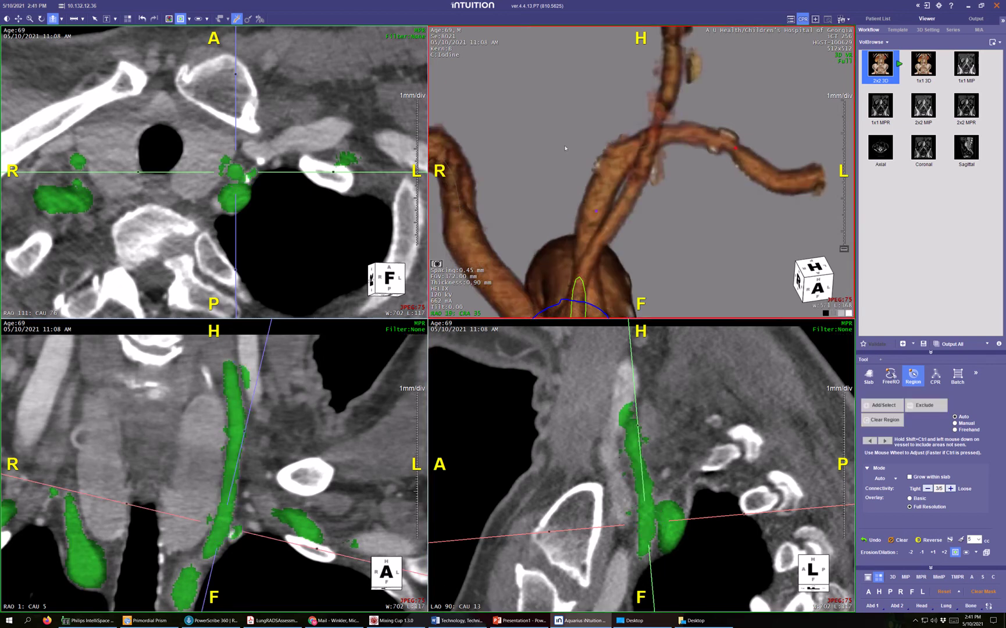
- Grow a region at the left common carotid's upper tip in the 3D view, reduce its extent, and add it to the model
middle_click_drag(677, 34, 569, 220)
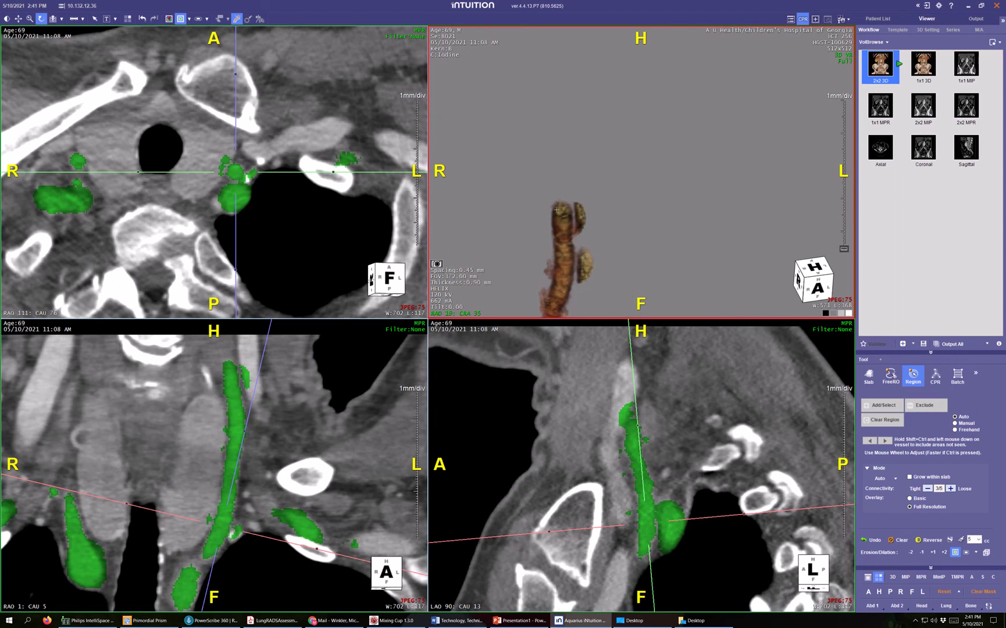
left_click(560, 209)
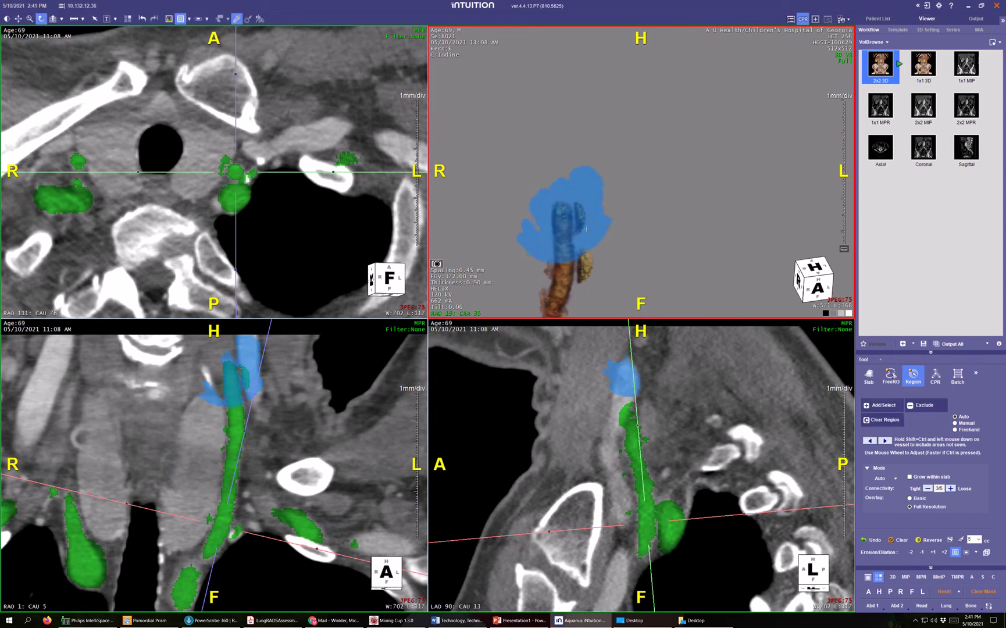
scroll(586, 230, "down", 2)
scroll(586, 230, "down", 2)
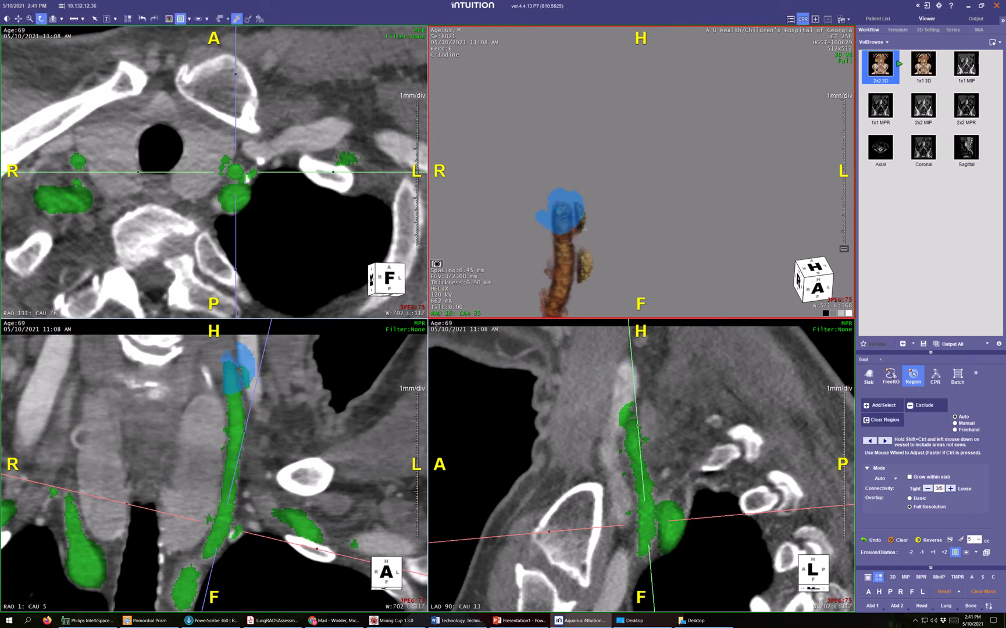
left_click(874, 402)
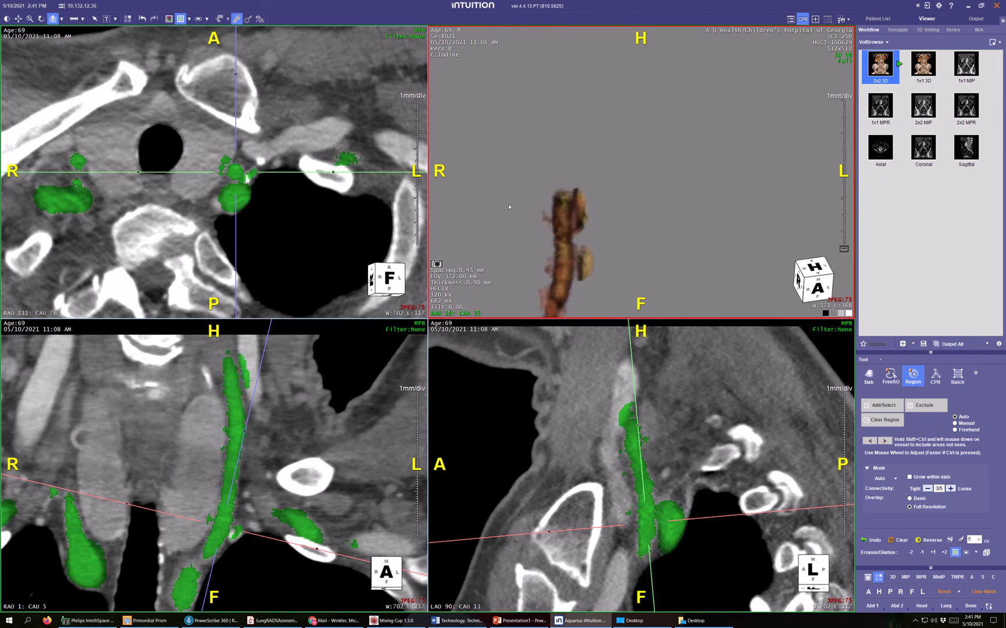
- Enlarge the 3D view, rotate it to expose the stray fragments on the left common carotid's medial side, and cut them out with FreeRO
double_click(461, 235)
right_click_drag(400, 359, 439, 300)
middle_click_drag(439, 300, 488, 202)
left_click_drag(451, 289, 470, 239)
left_click(891, 377)
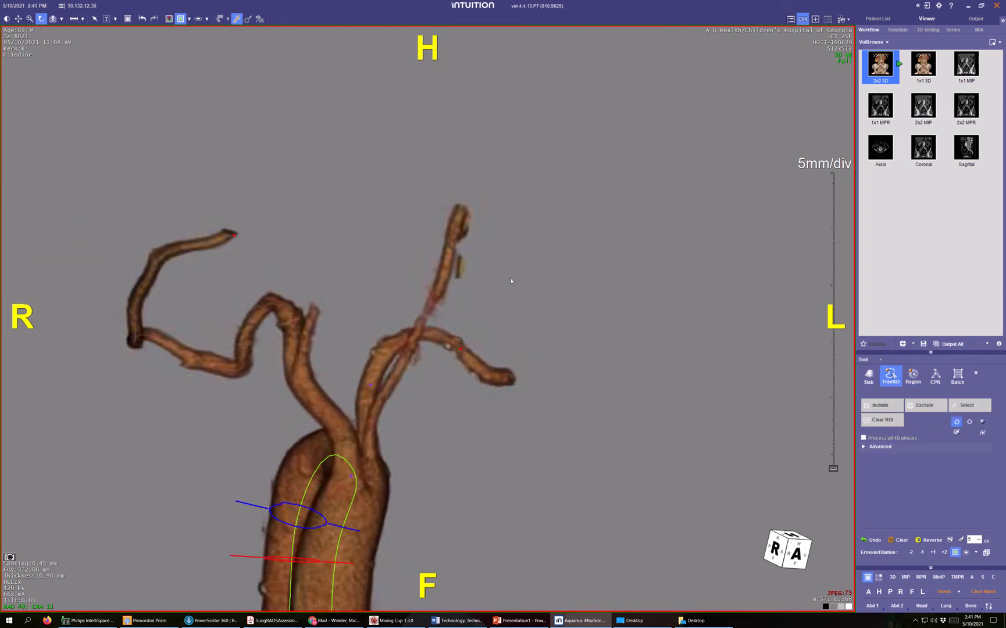
left_click_drag(512, 281, 17, 240)
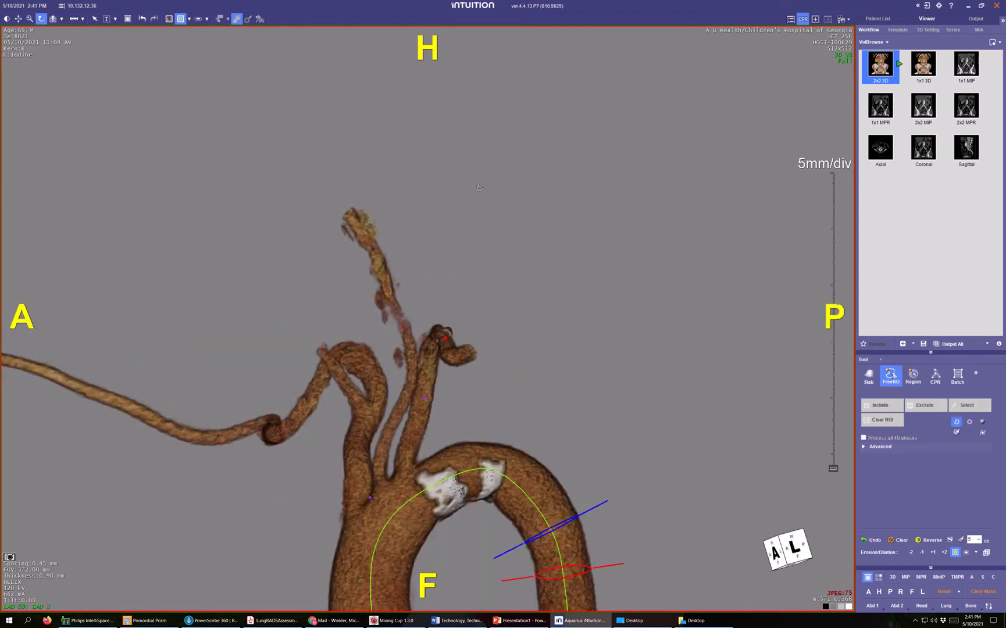
left_click_drag(366, 259, 495, 240)
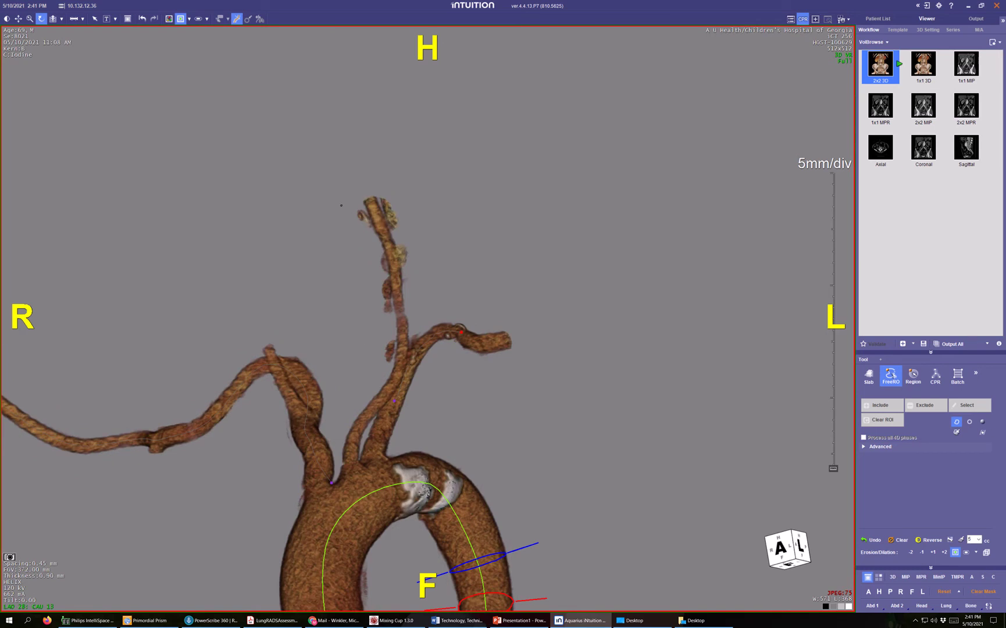
mouse_move(365, 208)
left_mouse_down()
mouse_move(389, 280)
mouse_move(394, 340)
mouse_move(390, 354)
mouse_move(362, 364)
left_mouse_up()
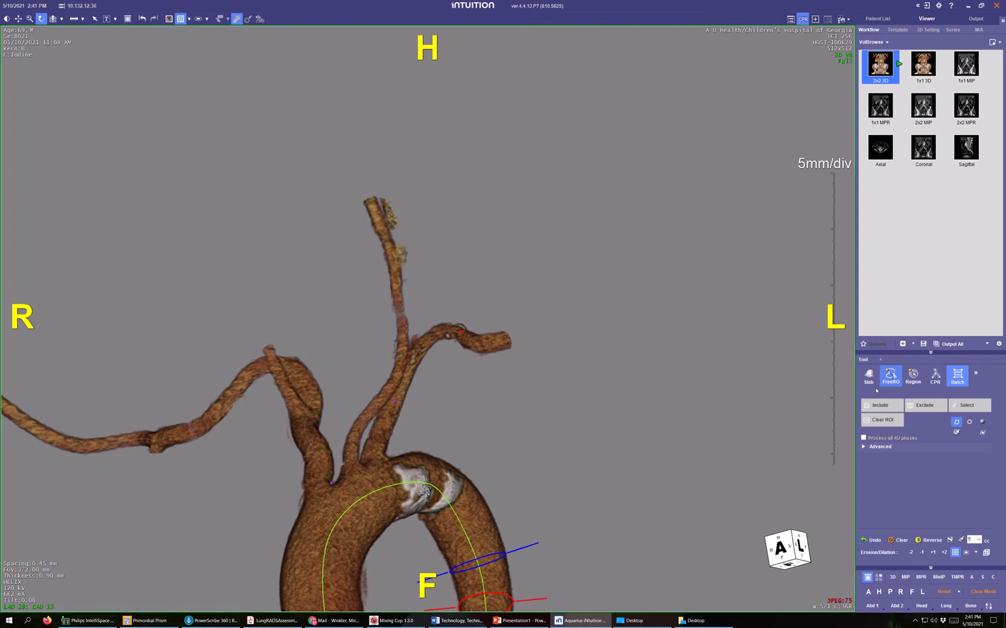
- Open the Batch tool, show the whole vessel model from the anterior, and restore the 2x2 layout
left_click(958, 376)
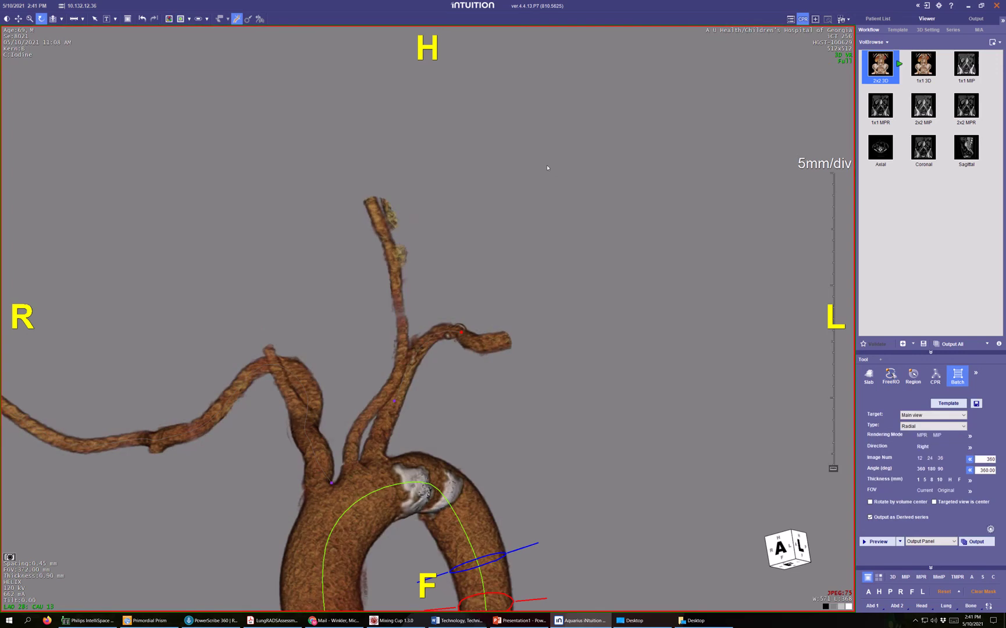
key("a")
right_click_drag(525, 317, 521, 409)
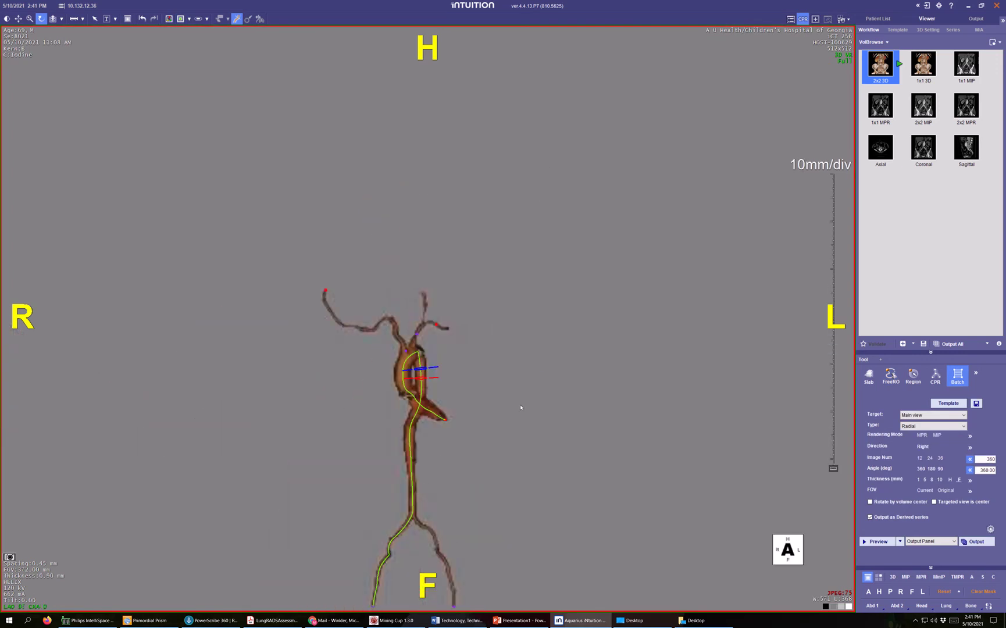
middle_click_drag(533, 370, 636, 195)
double_click(339, 411)
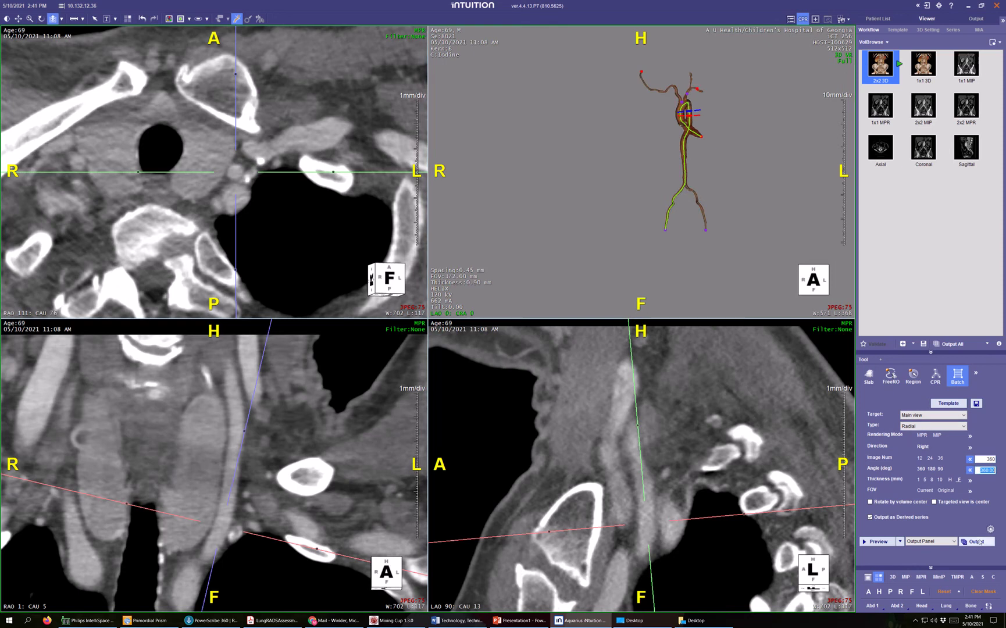
- Set up a Parallel batch on the 3D view, fit it to the full volume, and choose Thick MPR rendering
left_click(918, 439)
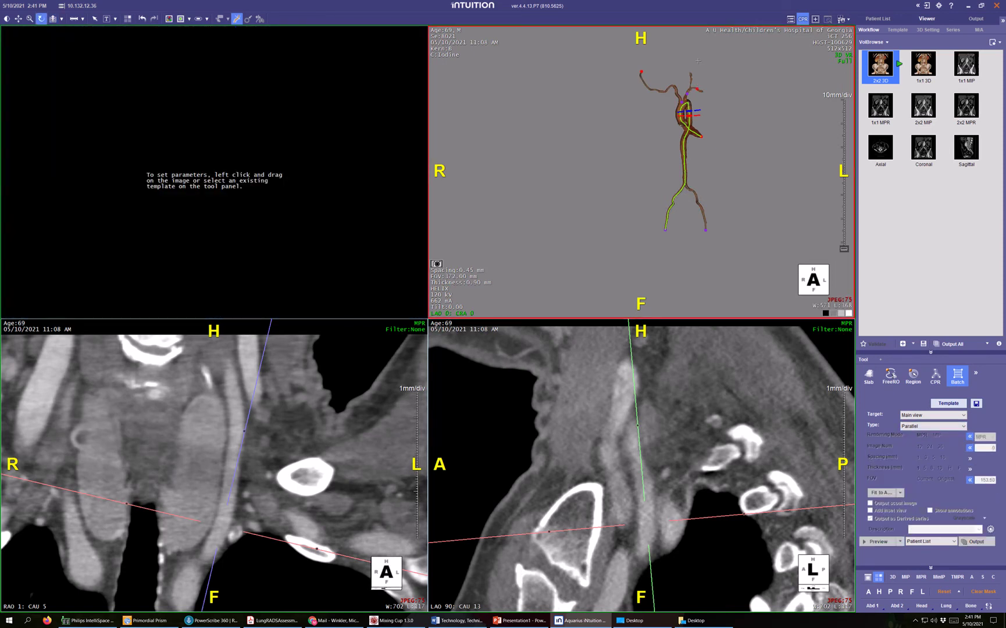
left_click_drag(698, 61, 701, 138)
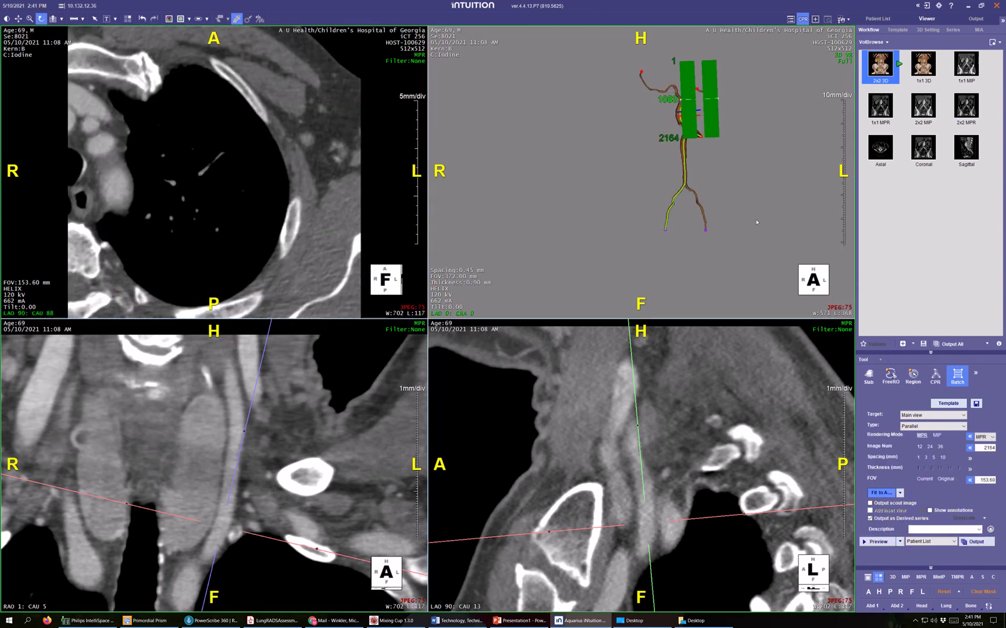
left_click(888, 496)
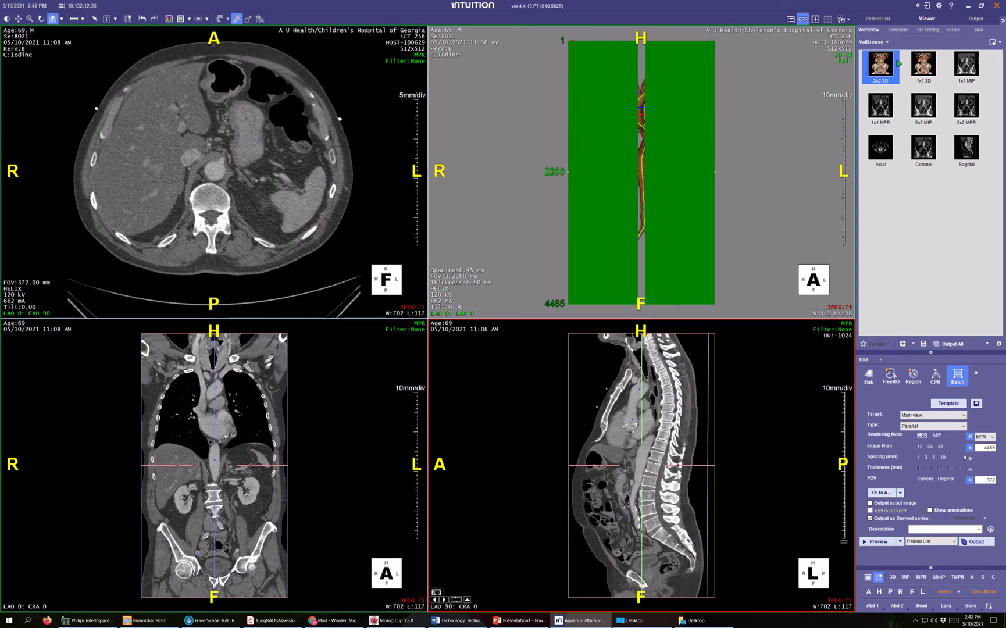
left_click(986, 437)
left_click(987, 469)
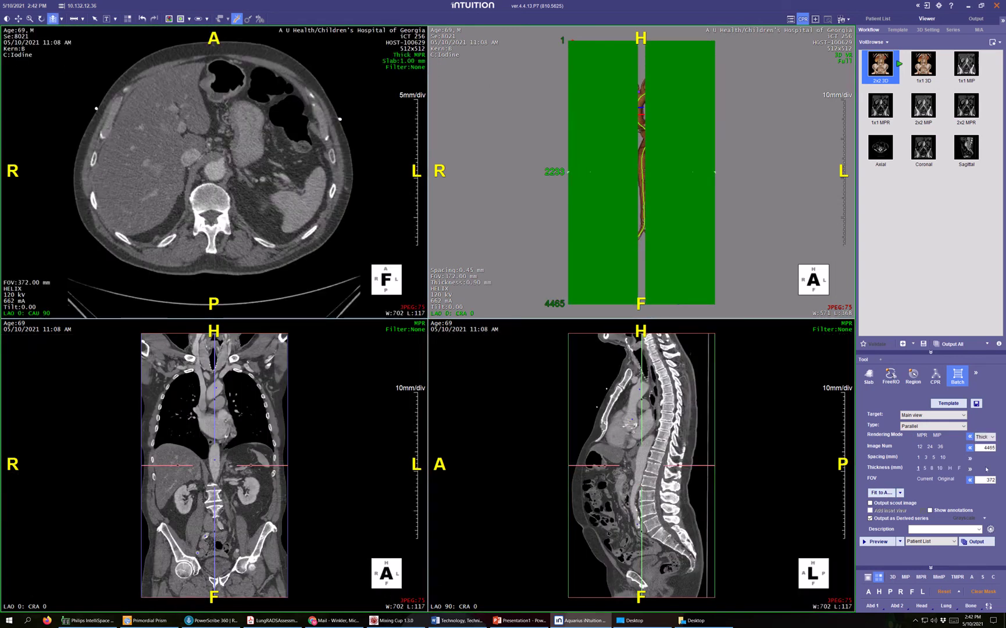
- Inspect the batch range in an enlarged 3D view, restore the four-view layout, and set the image spacing to 1 mm
double_click(733, 238)
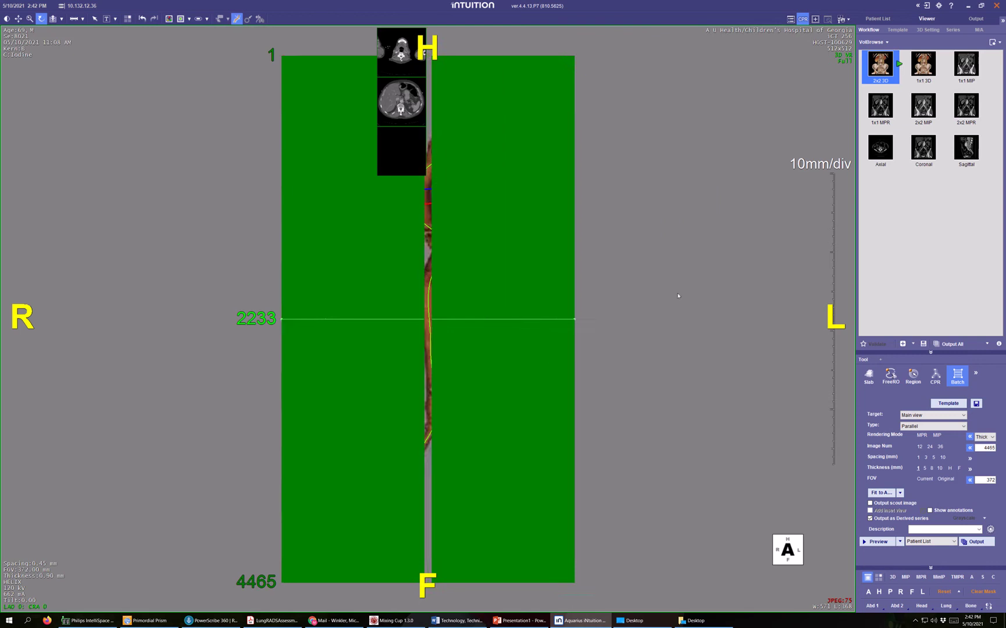
double_click(537, 351)
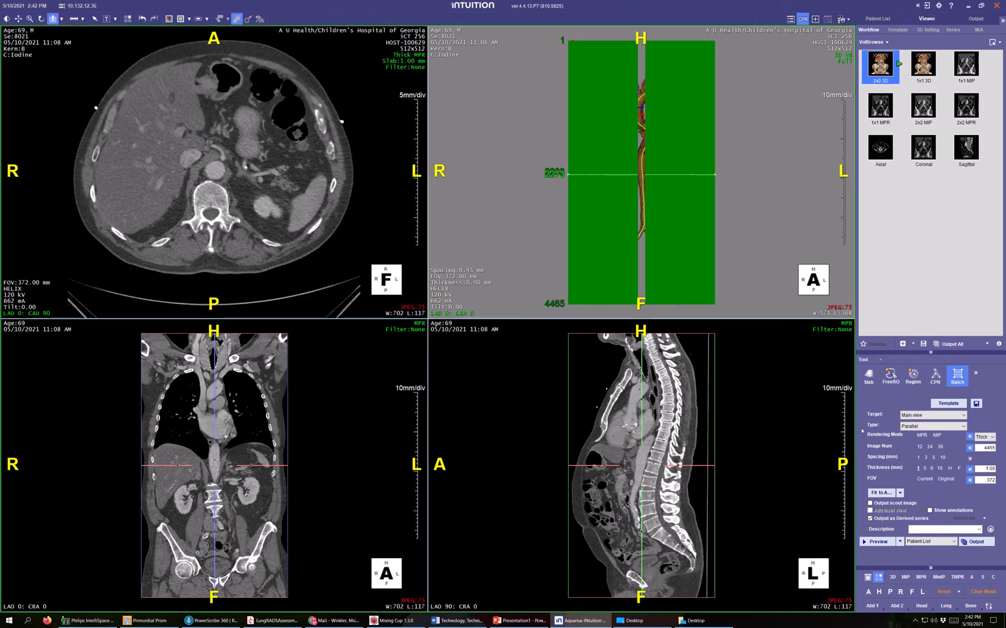
left_click(971, 459)
left_click(919, 457)
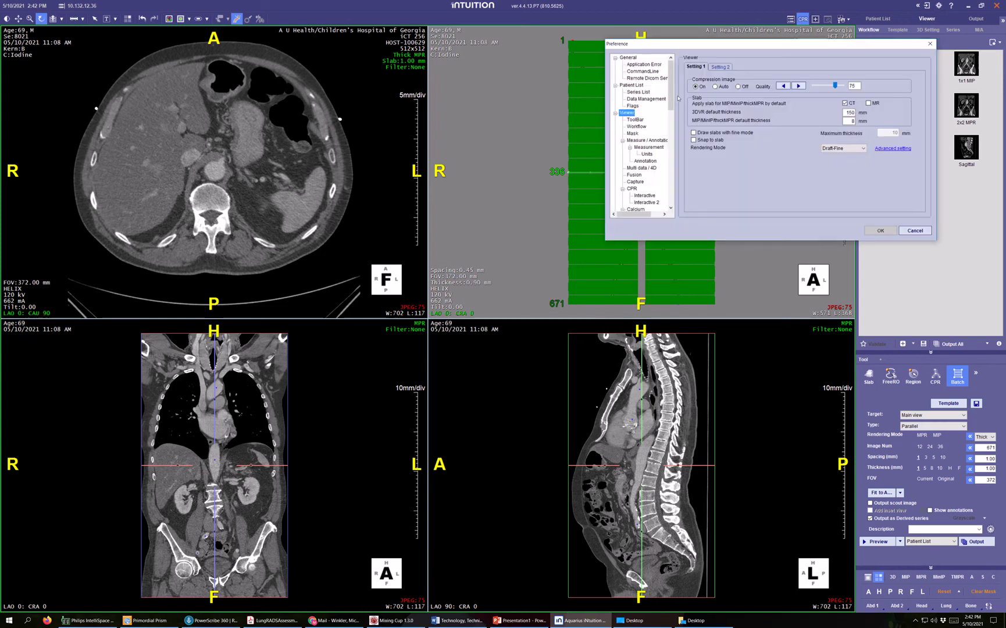
- Set the capture preference for saving captured images to 512x512 (High Speed) and confirm the change
left_click(636, 182)
left_click(914, 132)
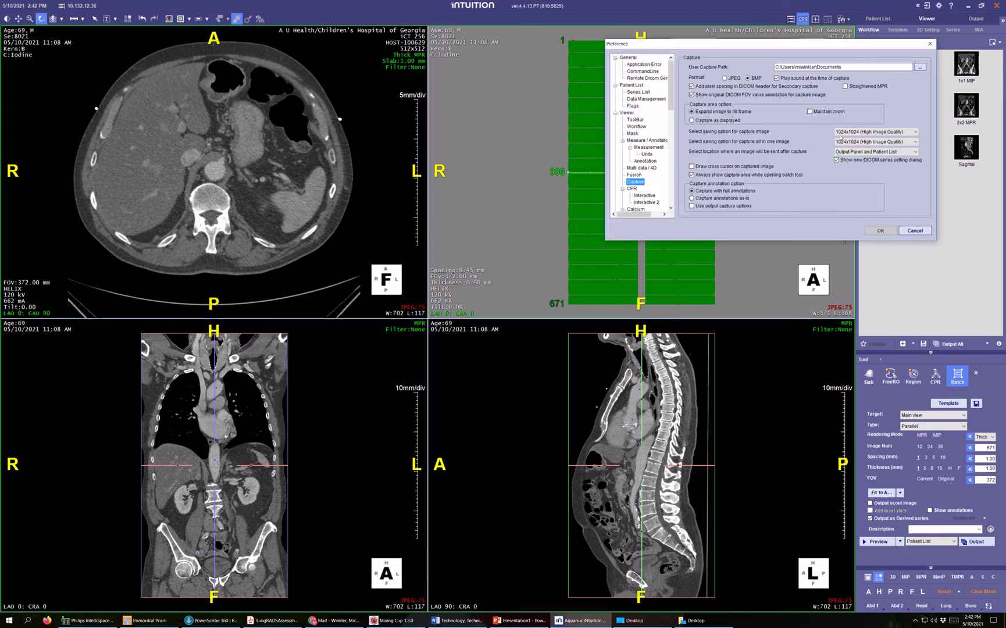
left_click(859, 140)
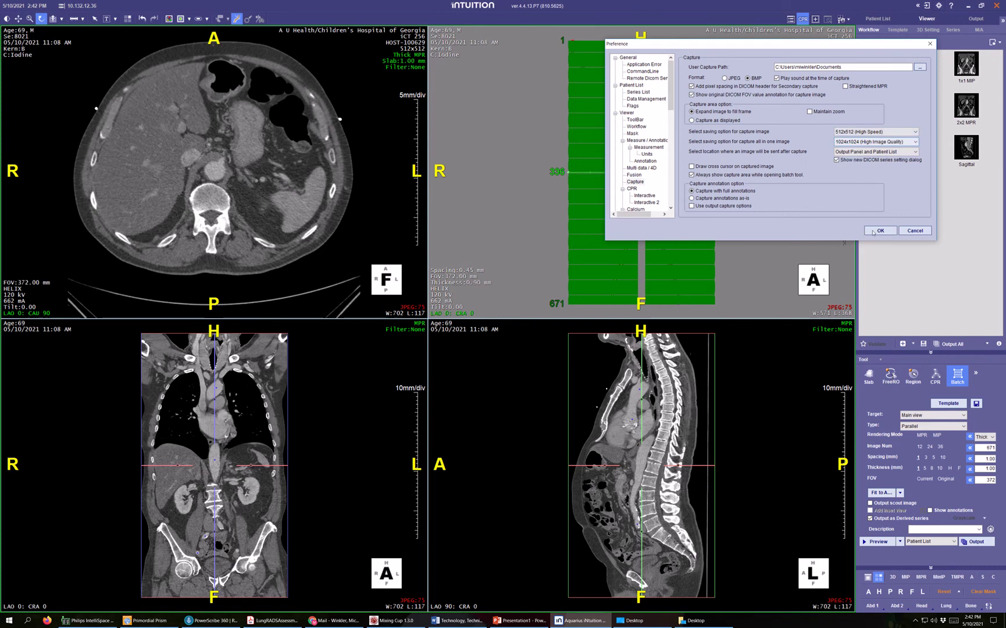
left_click(882, 233)
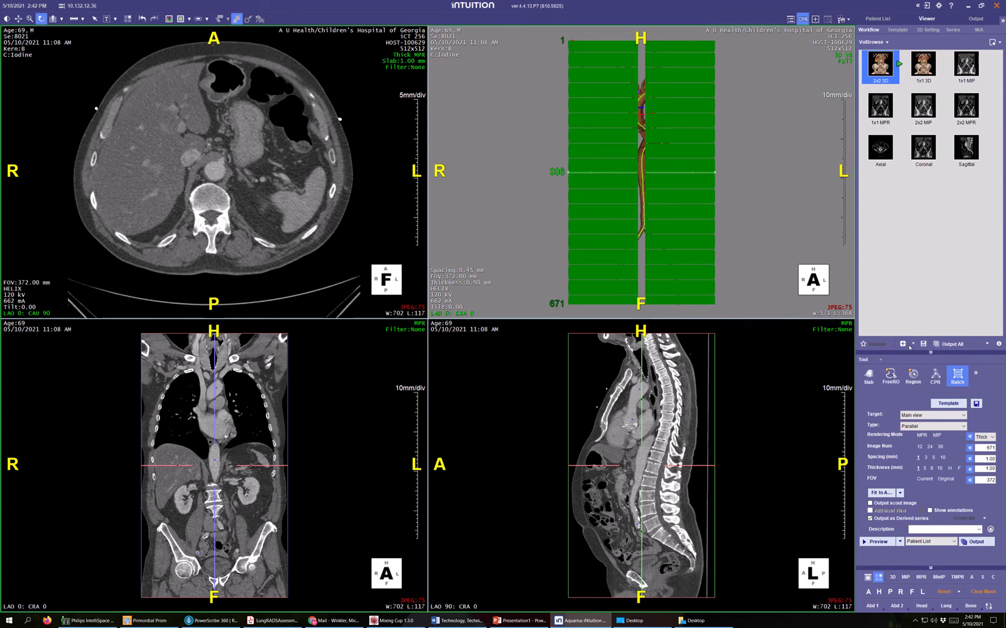
- Set the batch slice thickness to 0.8 mm and the spacing to 0.6 mm
left_click(989, 468)
type("0.8")
key("Tab")
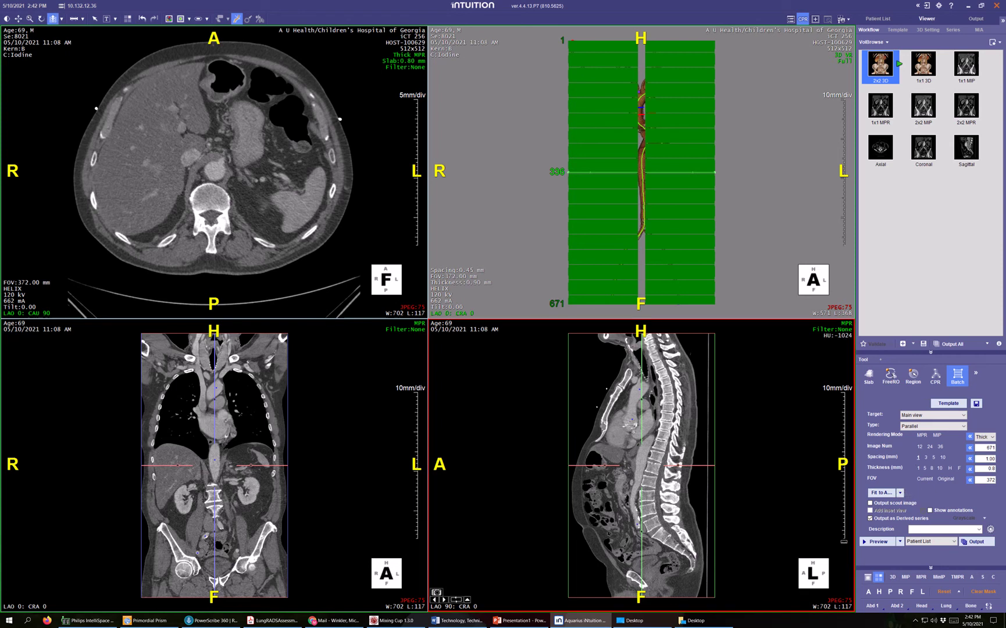
left_click(984, 458)
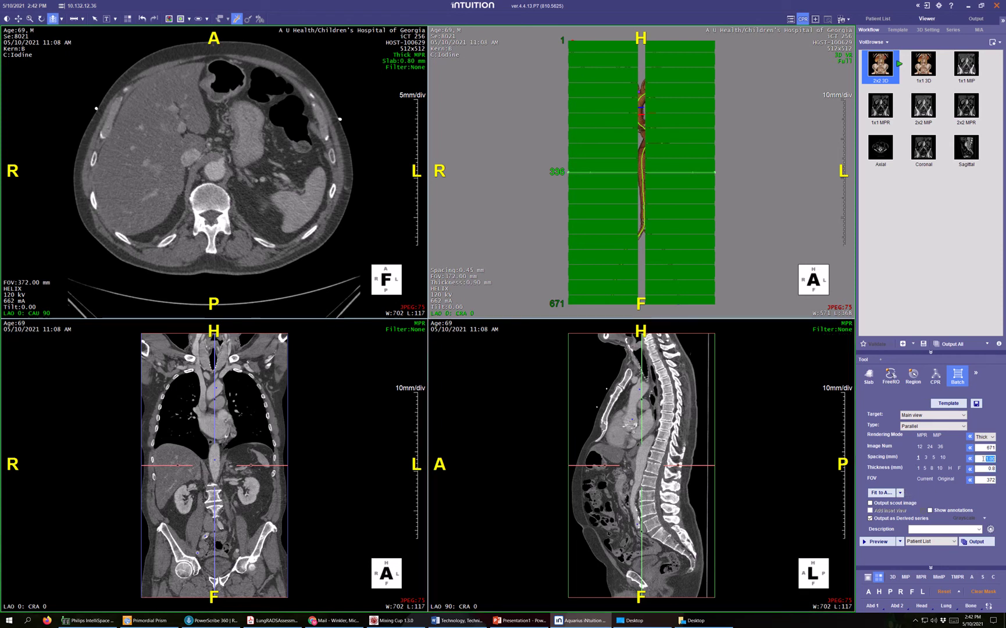
type("0.6")
key("Return")
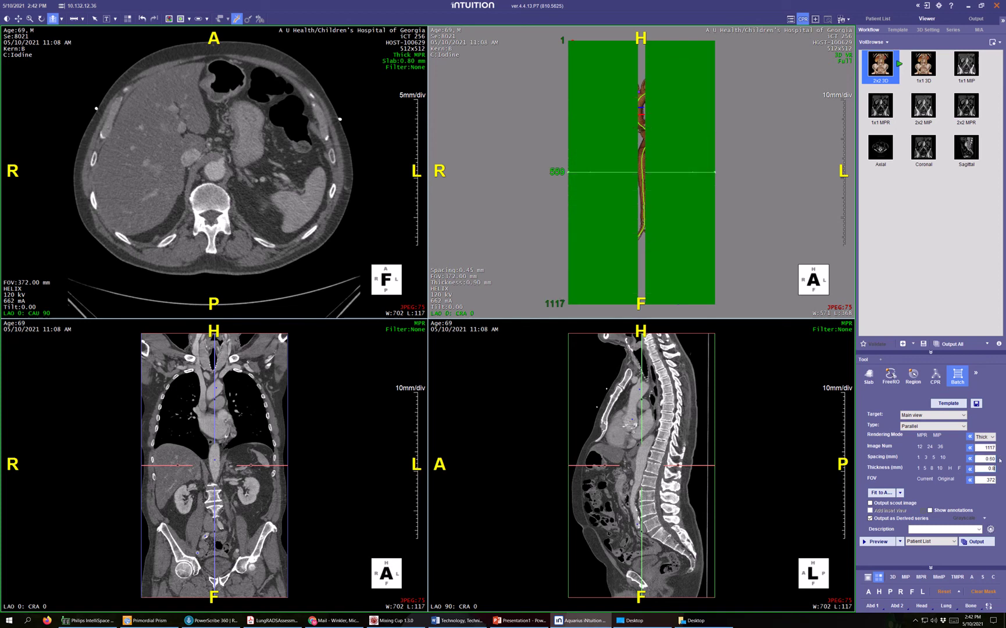
left_click_drag(995, 481, 975, 488)
- Apply the iGENTLE filter to the MPR views and raise its strength to 5
left_click(407, 60)
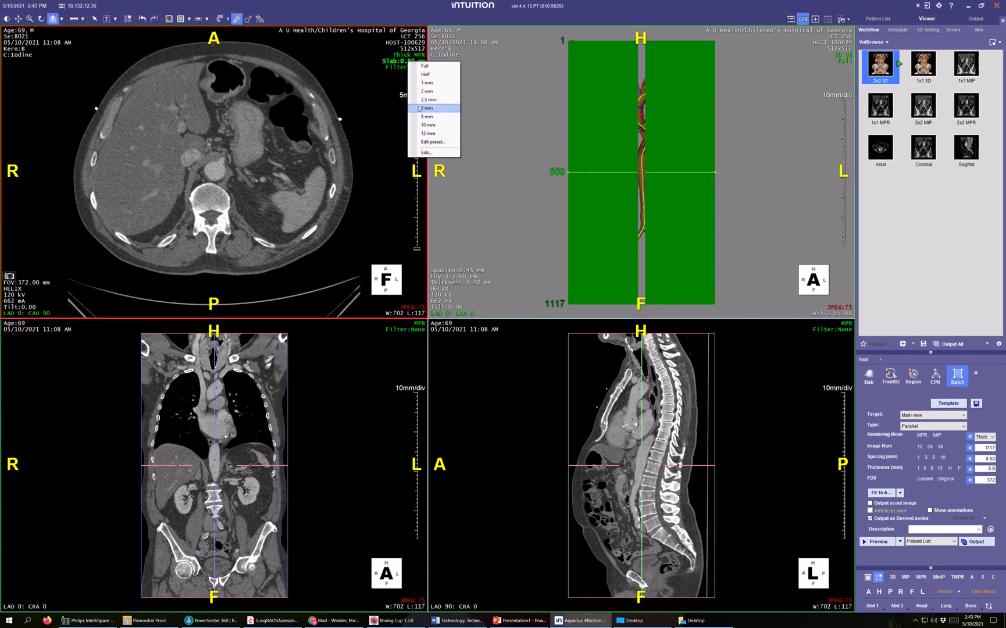
left_click(390, 67)
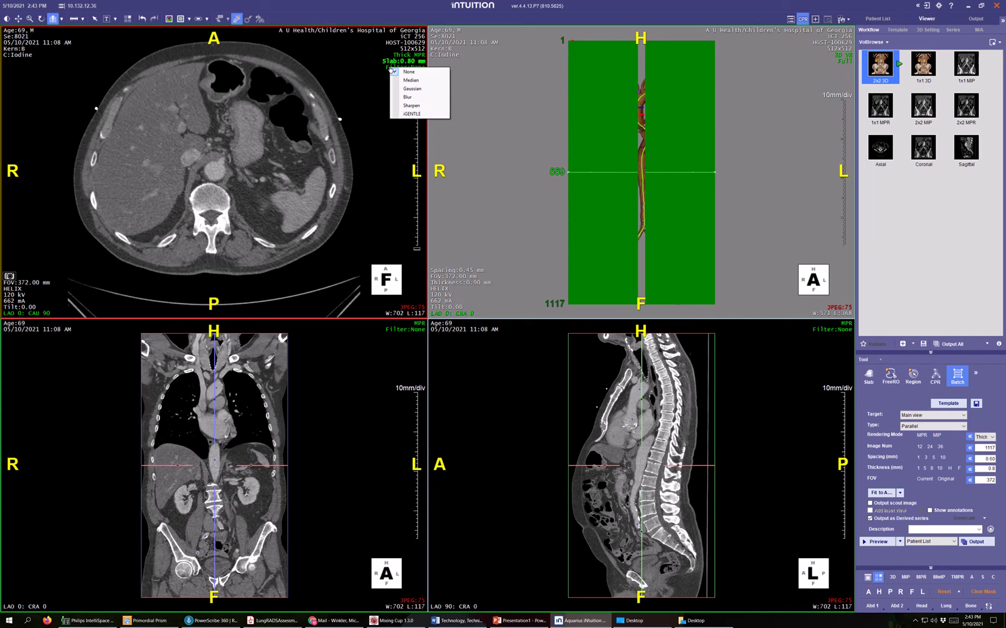
left_click(411, 114)
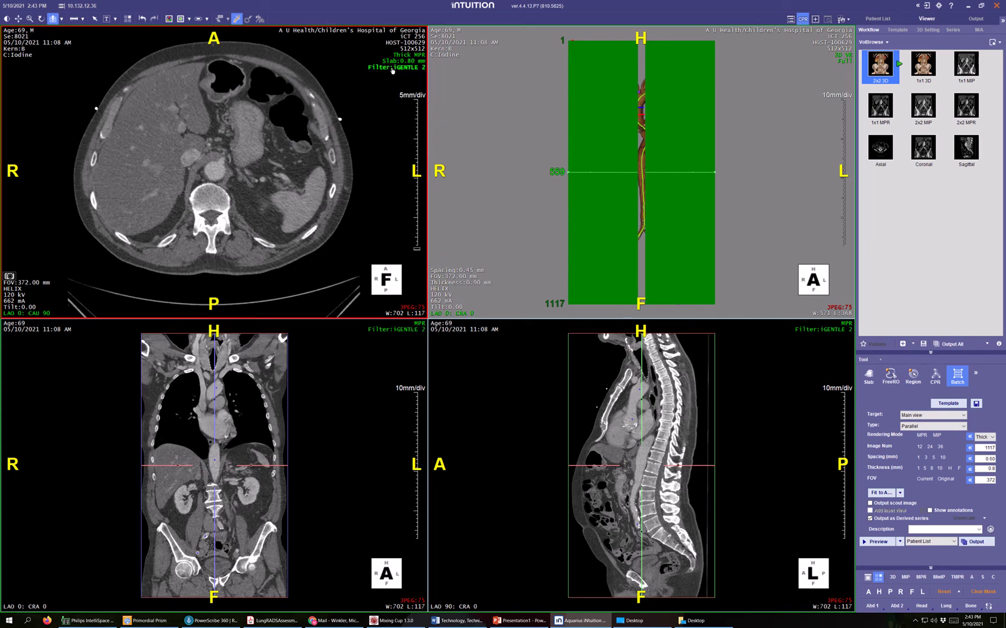
left_click(401, 67)
left_click(420, 126)
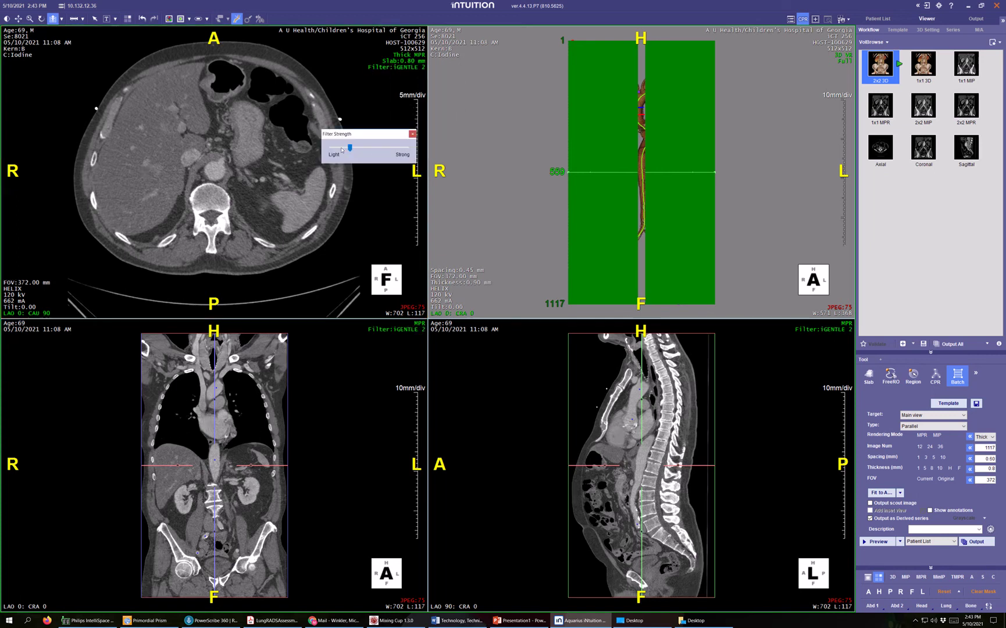
left_click(400, 150)
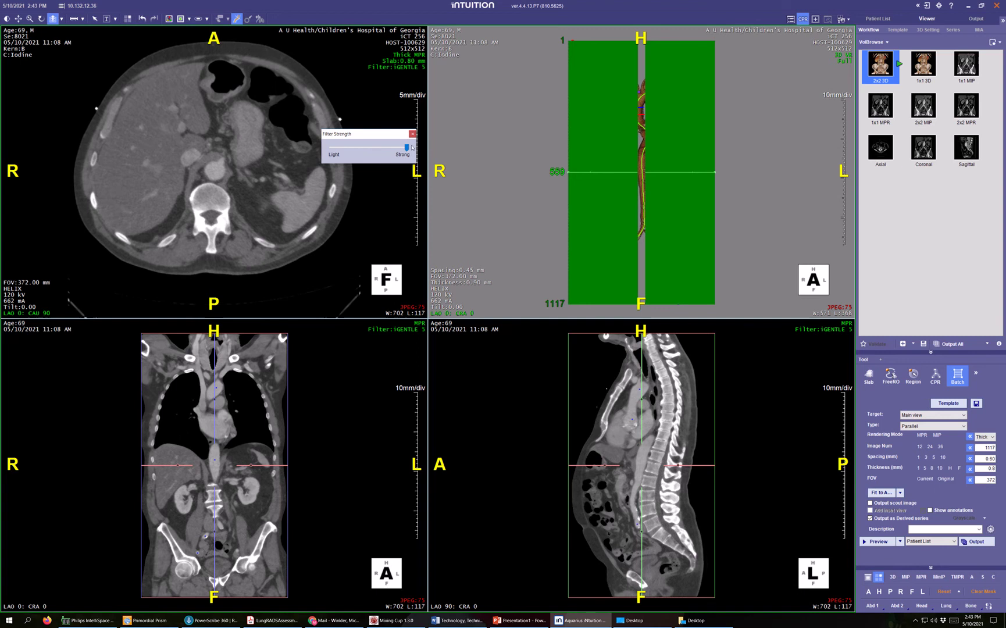
left_click(413, 134)
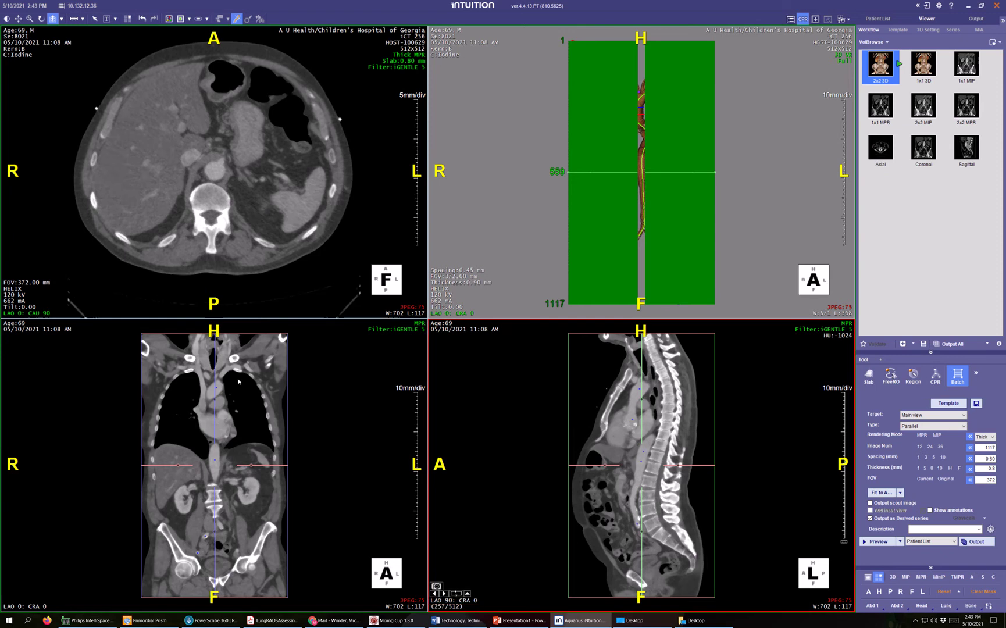
- Page the axial view down to the upper thighs and magnify it until the batch field of view is about 300 mm
mouse_move(249, 183)
right_mouse_down()
mouse_move(249, 158)
mouse_move(248, 192)
right_mouse_up()
left_click_drag(247, 195, 212, 569)
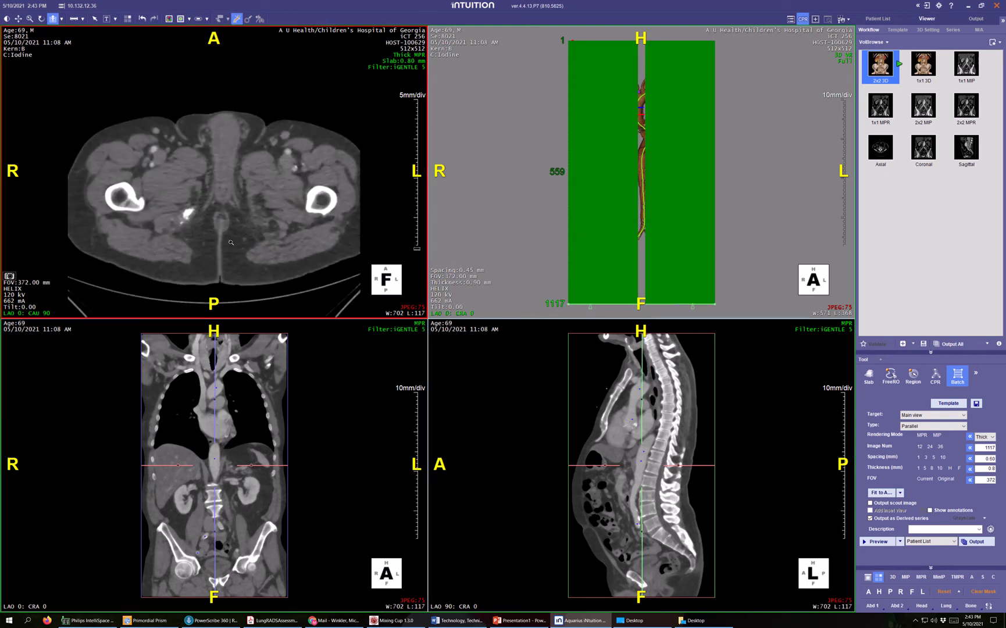
right_click_drag(231, 242, 236, 228)
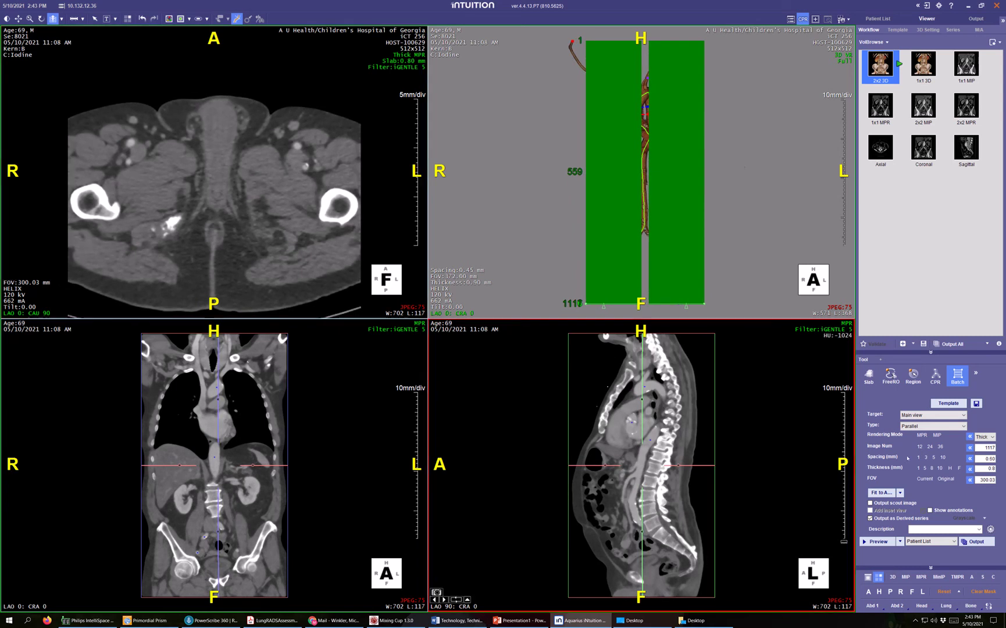
- Enter "noise reduction" as the batch description and output the series to the patient list
left_click(948, 529)
type("n")
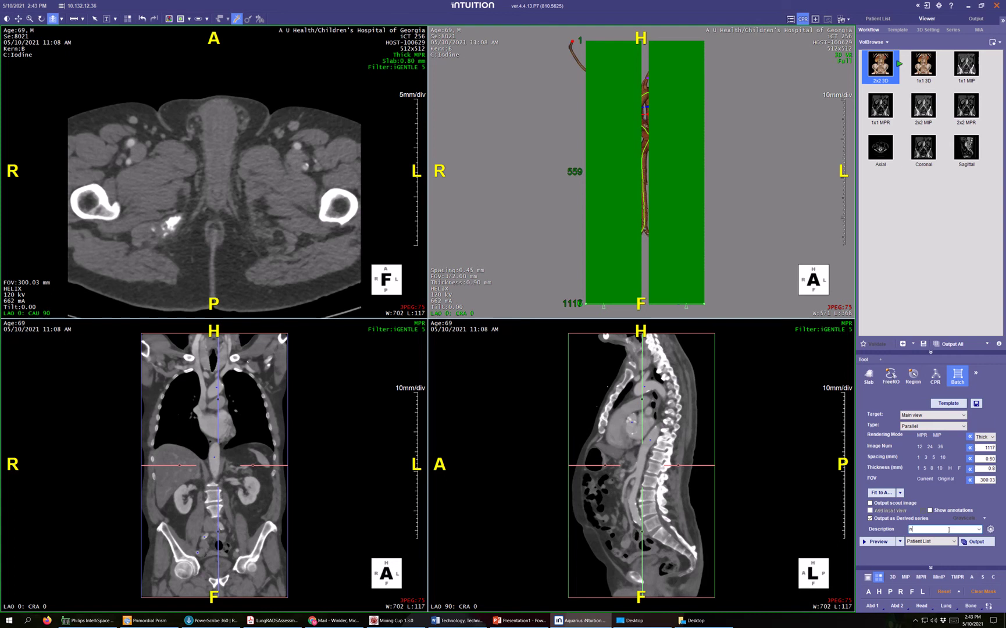
type("oise reduction")
left_click(973, 543)
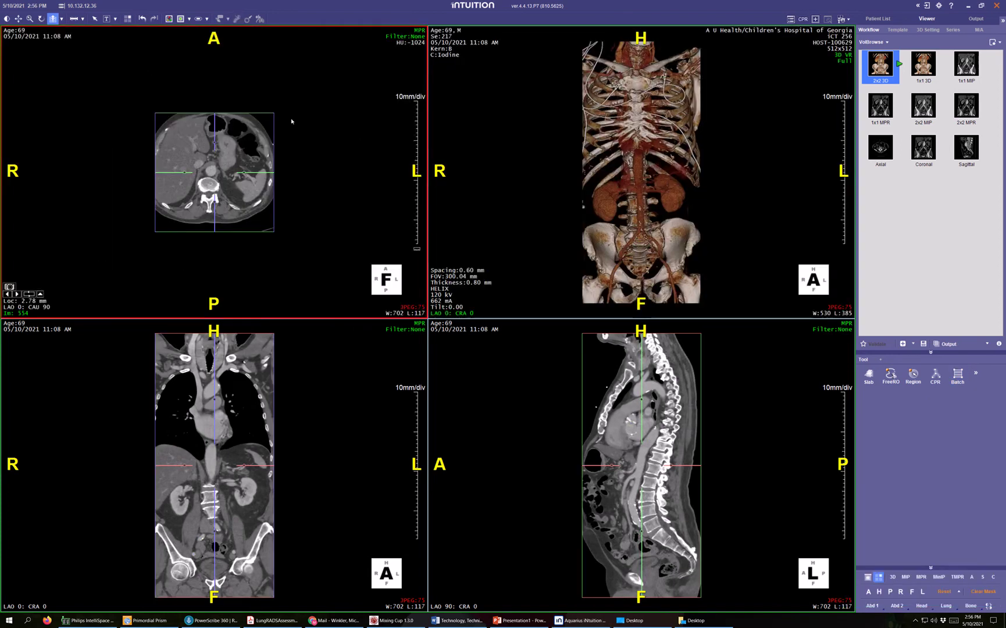
left_click(437, 132)
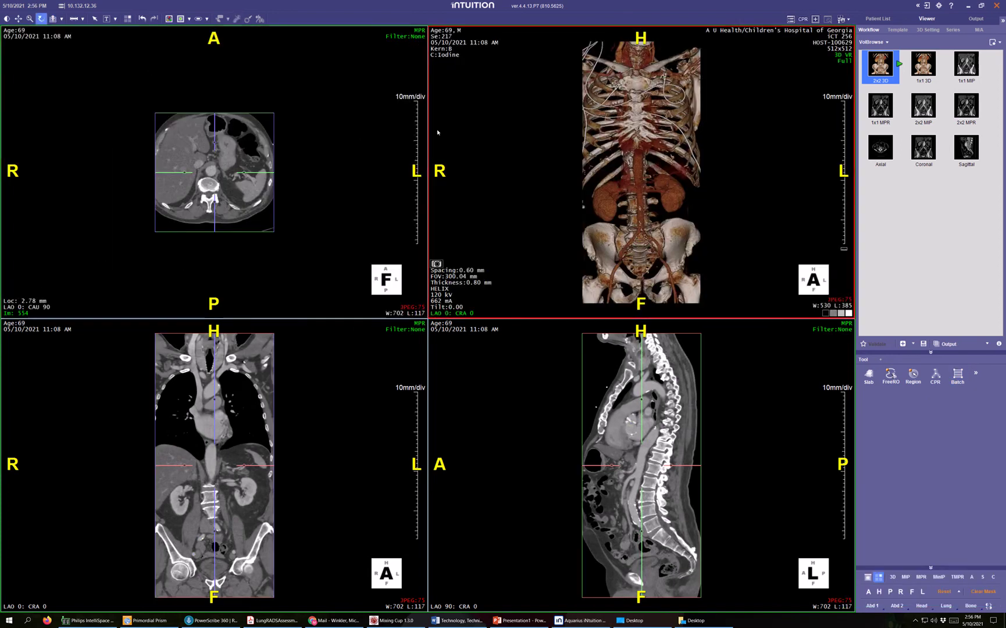
left_click(475, 210)
left_click(605, 483)
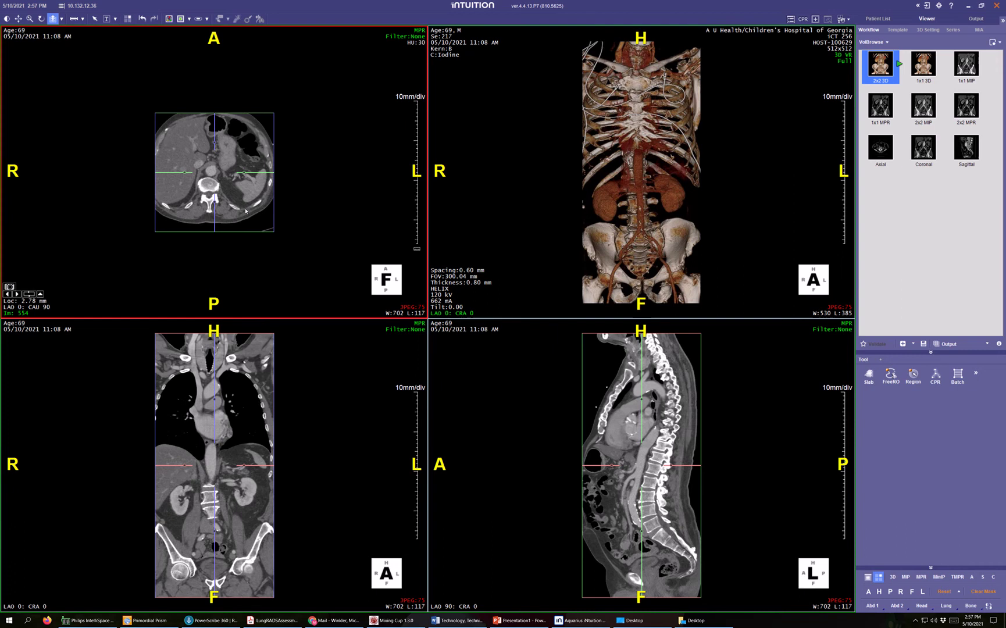
- Extract automatic CPR centerlines from the right and left femoral arteries on the axial slice at the femoral heads
left_click_drag(223, 279, 198, 267)
right_click_drag(205, 177, 194, 152)
mouse_move(180, 165)
left_mouse_down()
mouse_move(188, 187)
mouse_move(189, 179)
left_mouse_up()
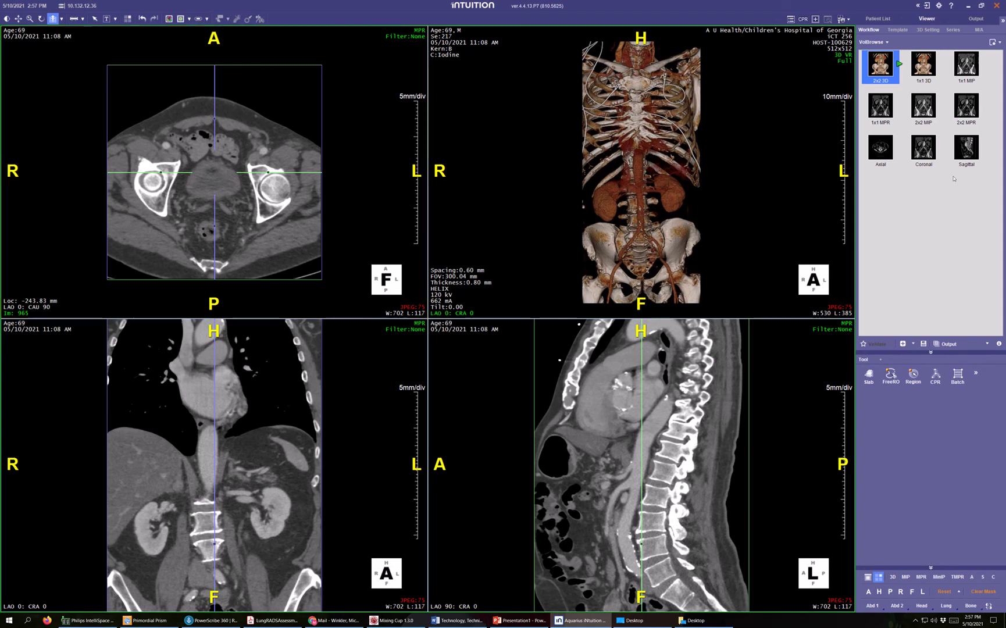
left_click(803, 19)
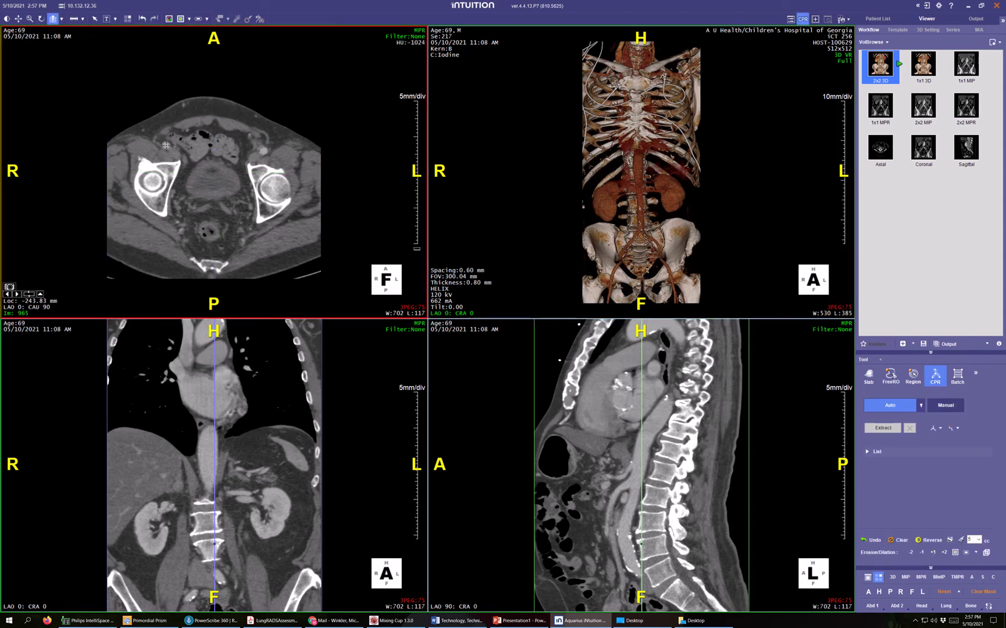
left_click(165, 145)
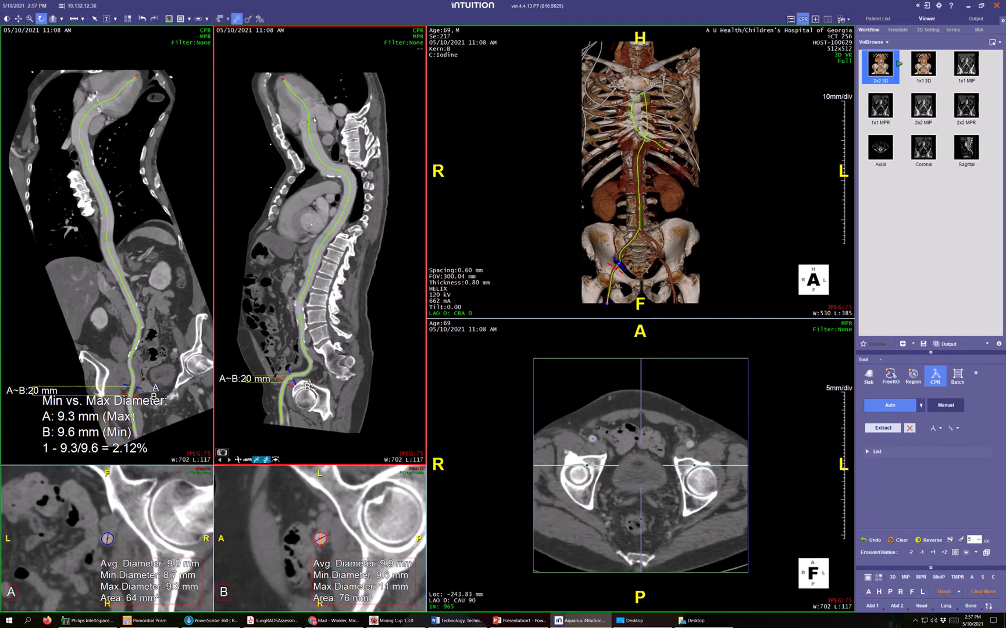
left_click(690, 443)
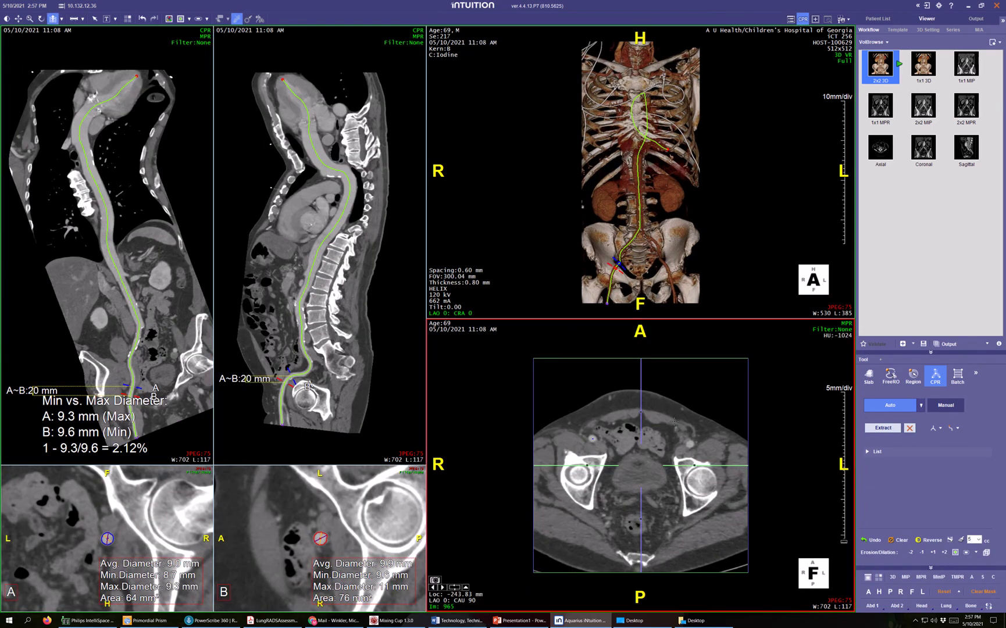
left_click(691, 444)
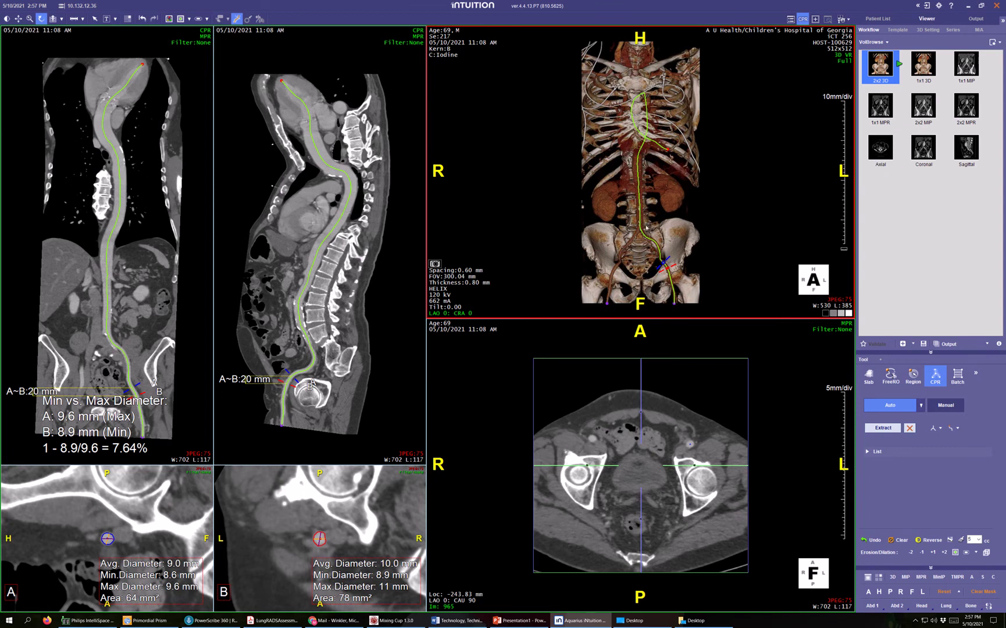
- Frame the chest in the 3D view and try to pick a branch vessel on the axial slice above the aortic arch
right_click_drag(653, 19, 656, 218)
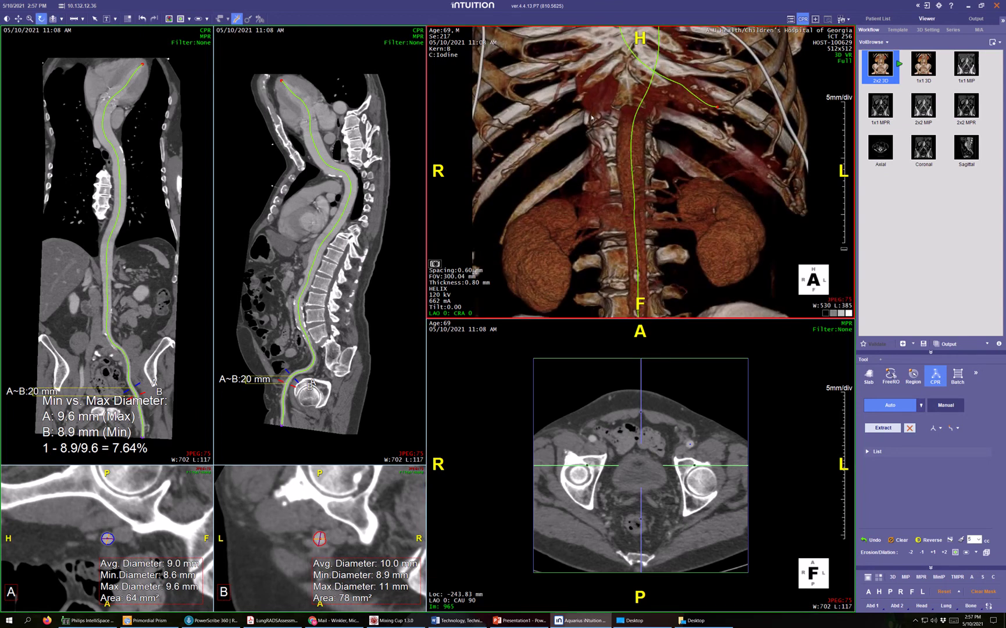
middle_click_drag(592, 117, 624, 279)
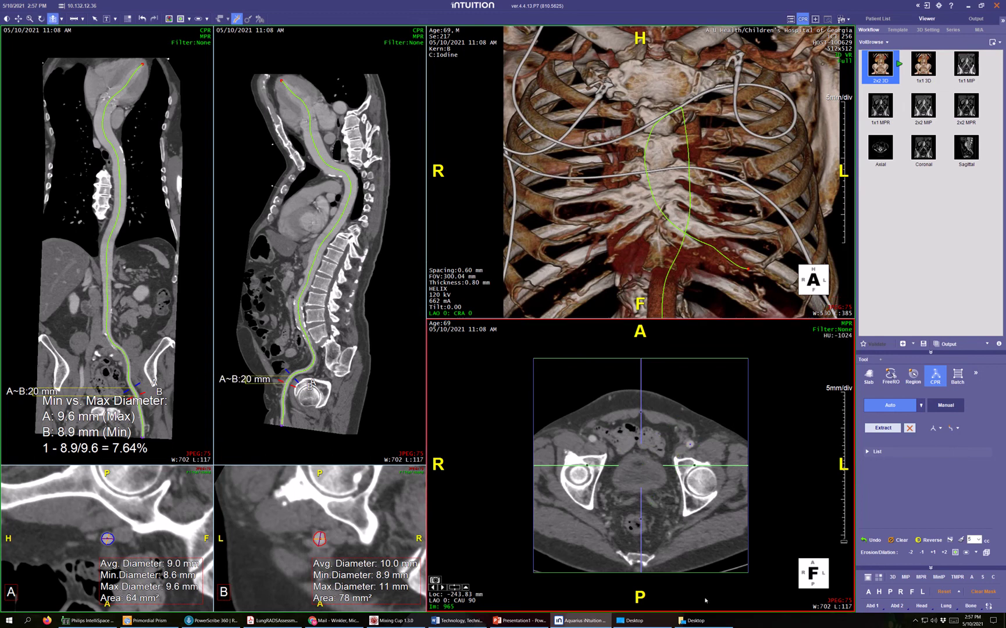
scroll(707, 597, "up", 20)
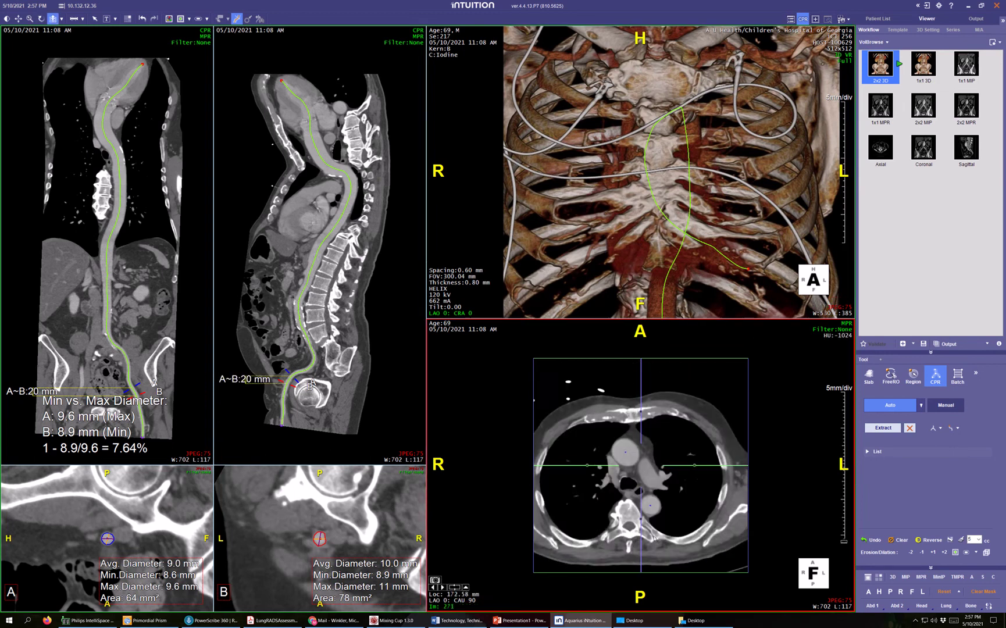
scroll(635, 567, "up", 5)
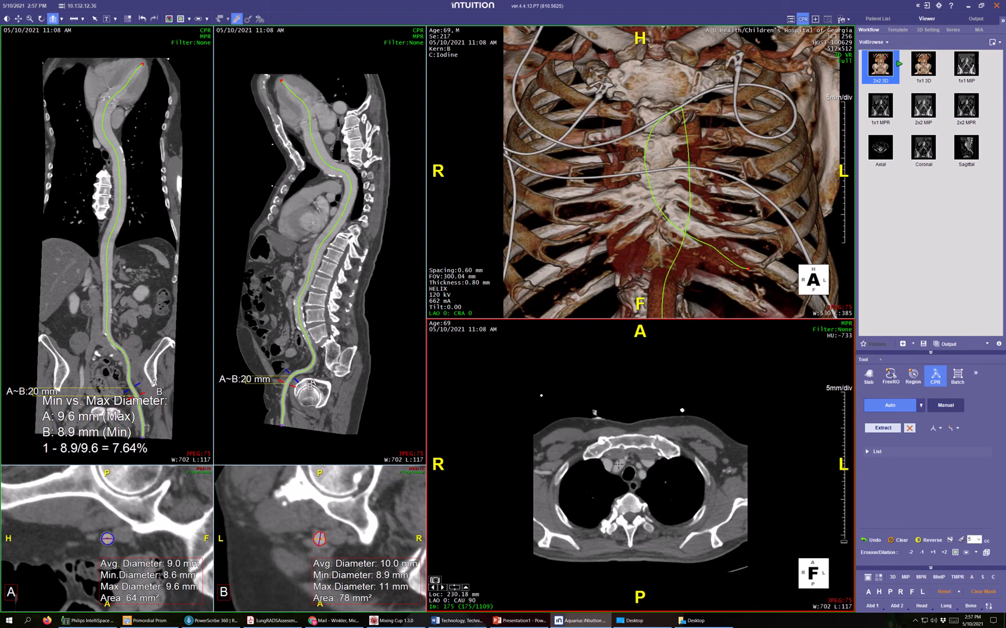
left_click(618, 464)
left_click(627, 466)
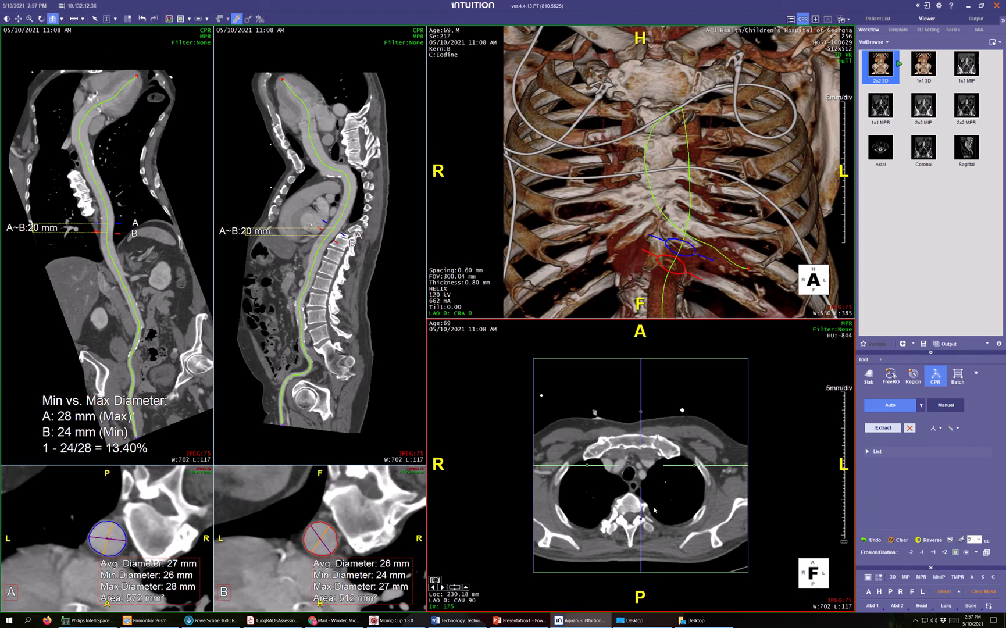
- Enlarge the axial view around the upper mediastinal branch vessels and switch to the 2x2 layout
right_click_drag(646, 504, 643, 464)
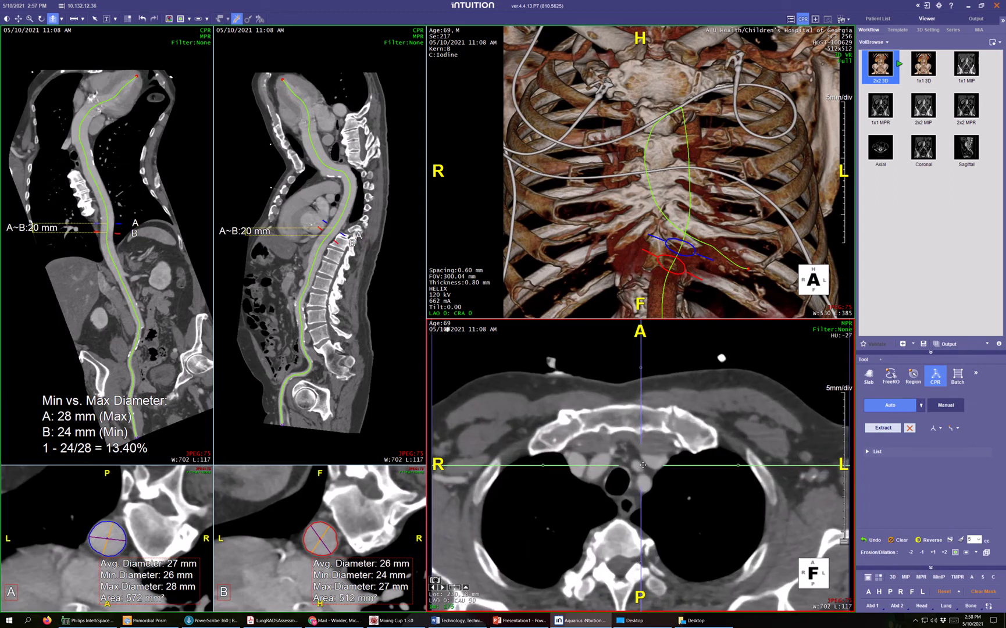
left_click(597, 465)
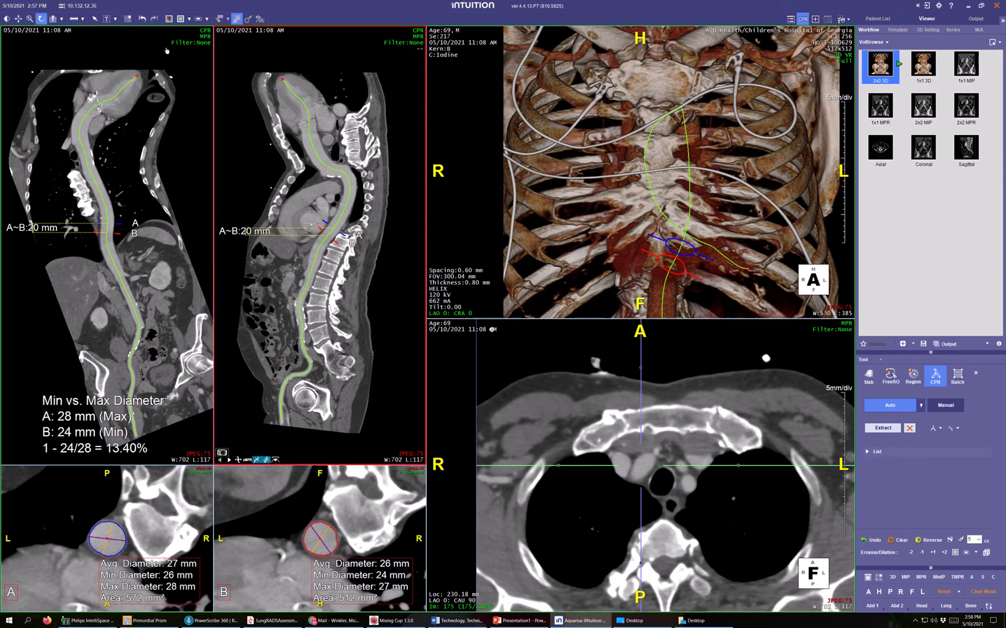
left_click(127, 19)
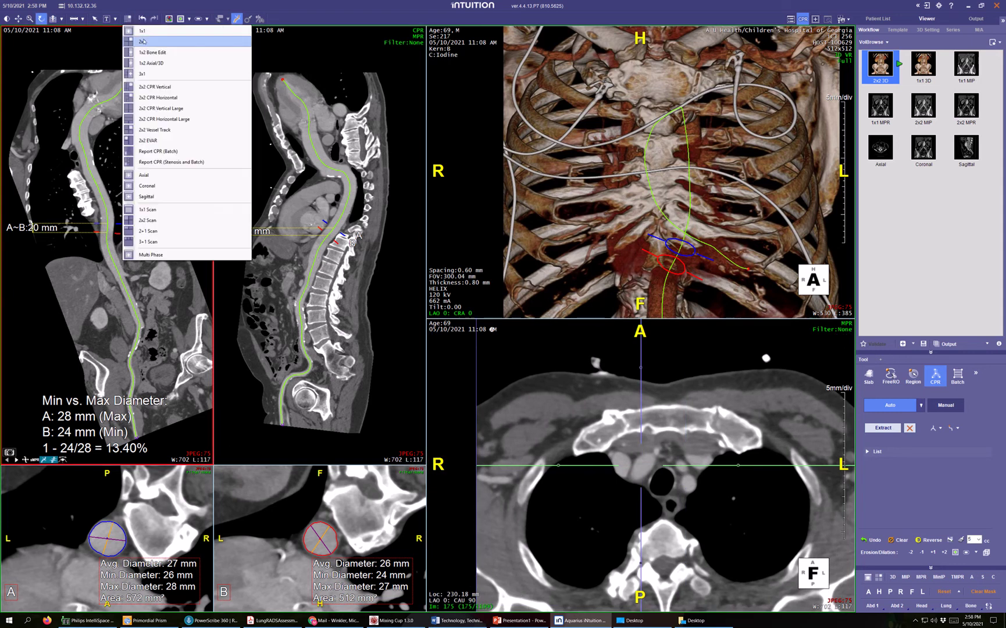
left_click(139, 41)
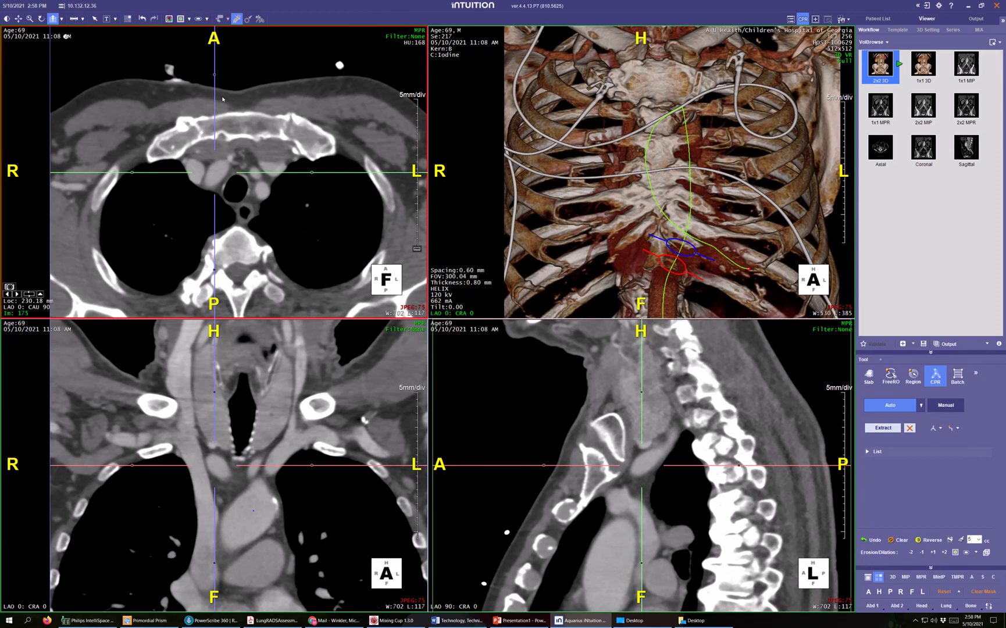
- Rotate the axial crosshair planes along the brachiocephalic artery, extract the right subclavian centerline, and return to the 2x2 layout
left_click_drag(214, 73, 274, 94)
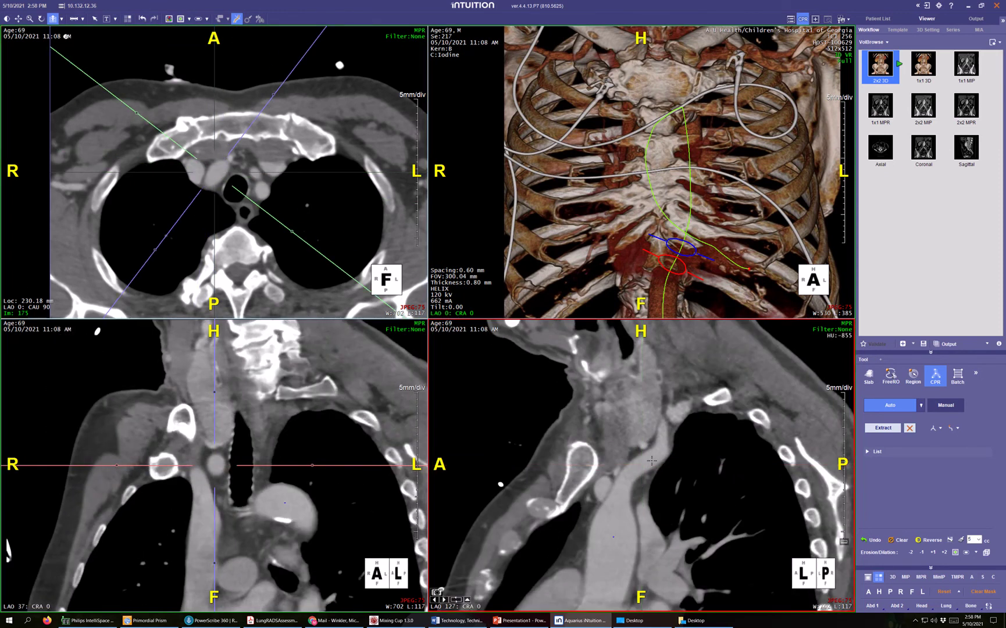
left_click(647, 460)
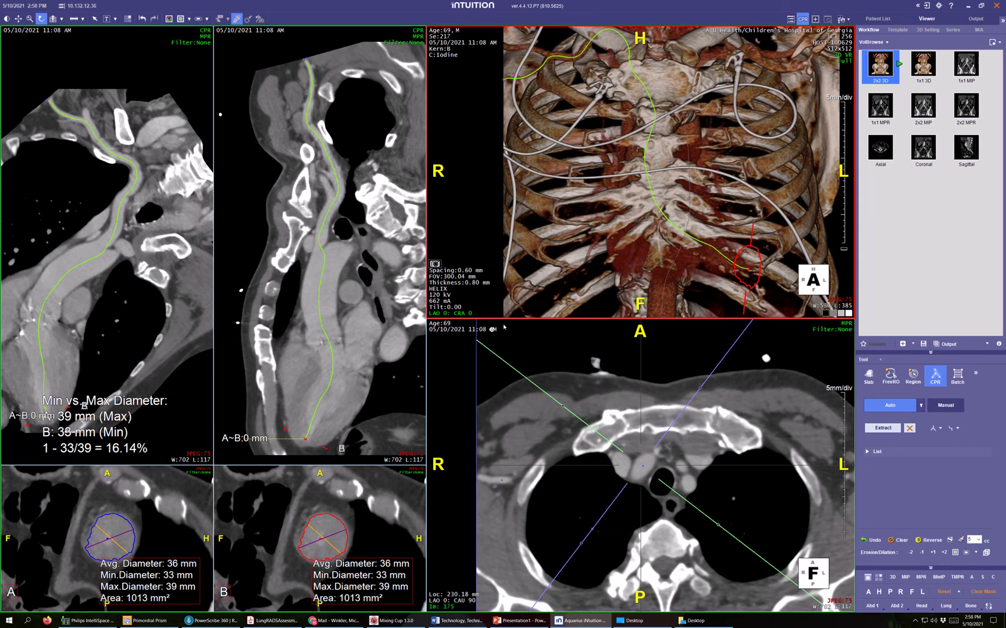
left_click(127, 19)
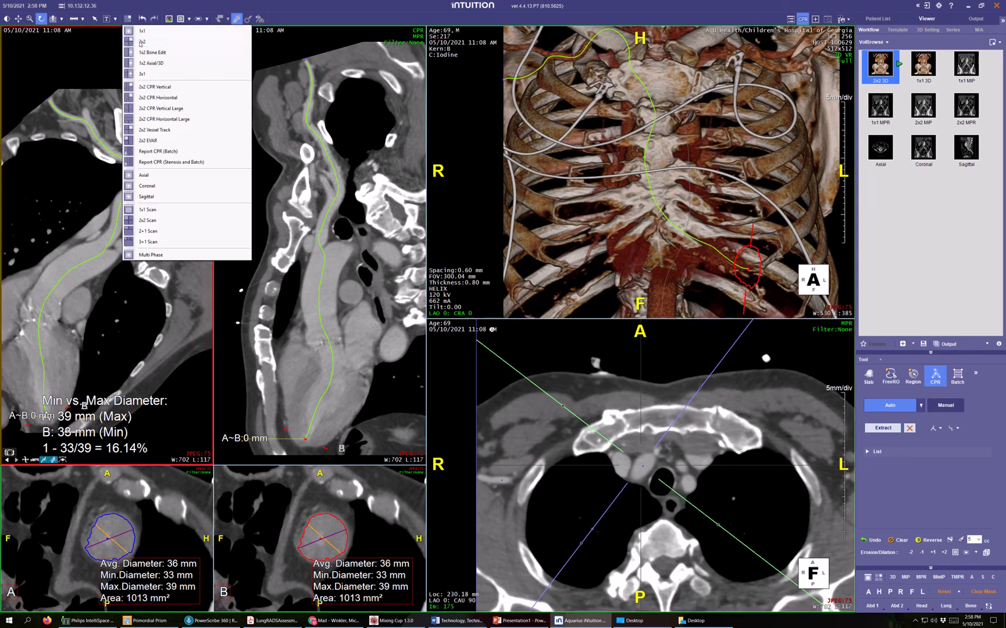
left_click(141, 41)
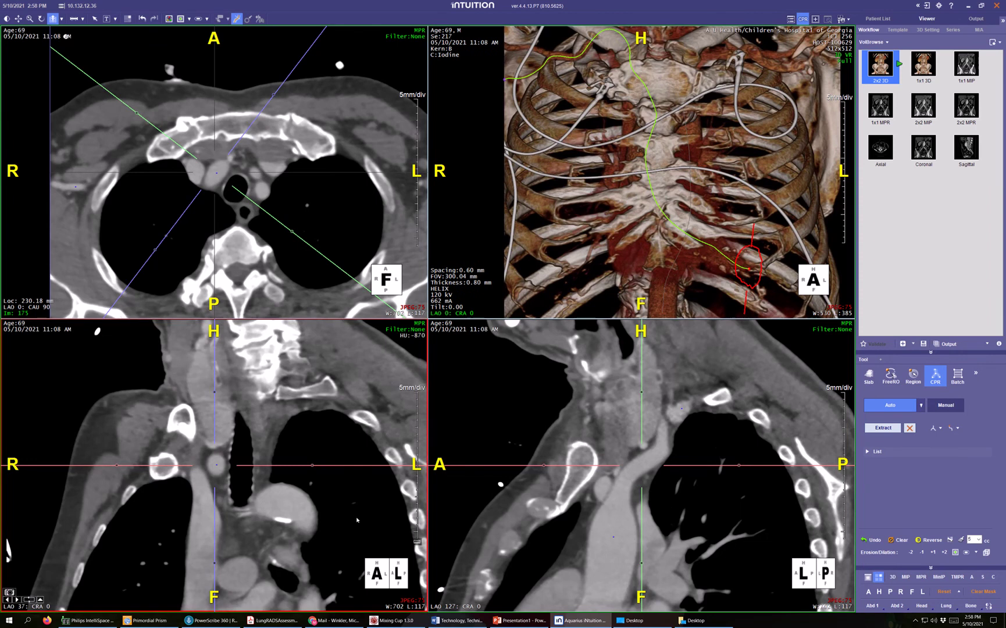
- Locate the right common carotid artery in the neck, extract its centerline, and return to the 2x2 layout
mouse_move(357, 520)
left_mouse_down()
mouse_move(358, 485)
mouse_move(356, 513)
left_mouse_up()
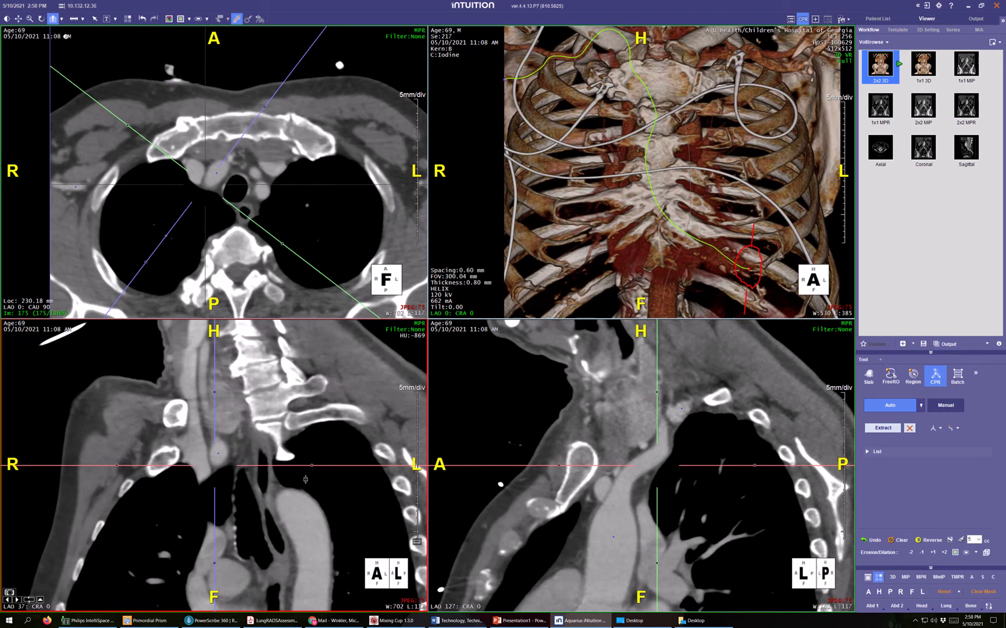
left_click(204, 381)
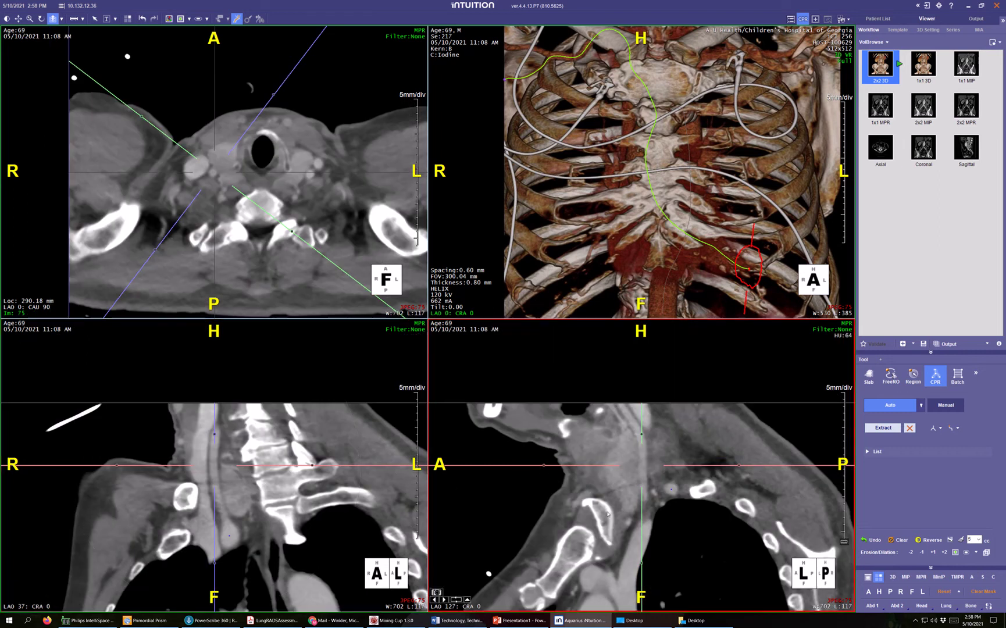
right_click_drag(214, 208, 219, 183)
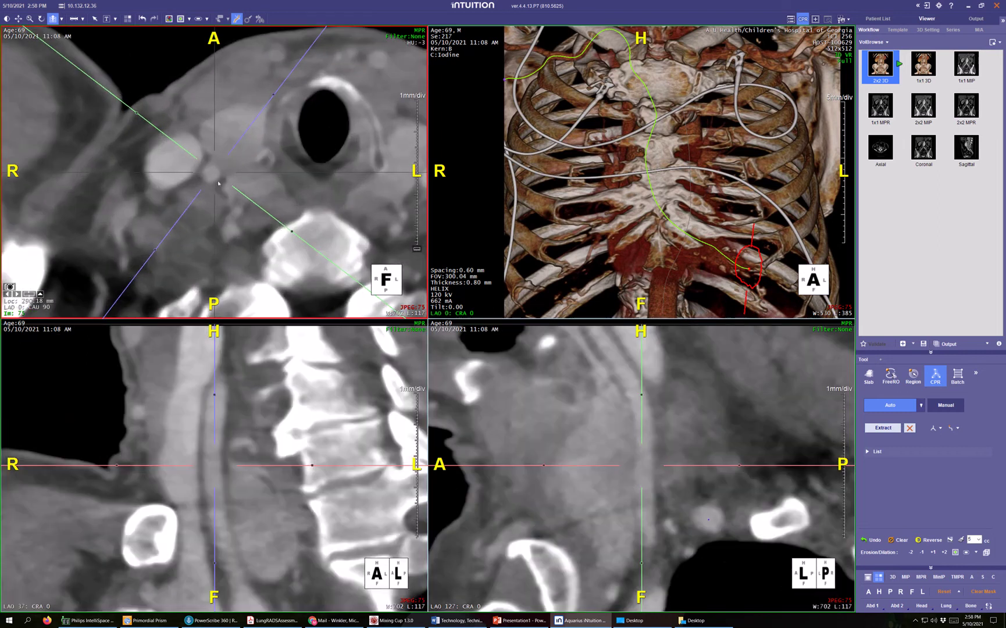
left_click(210, 176)
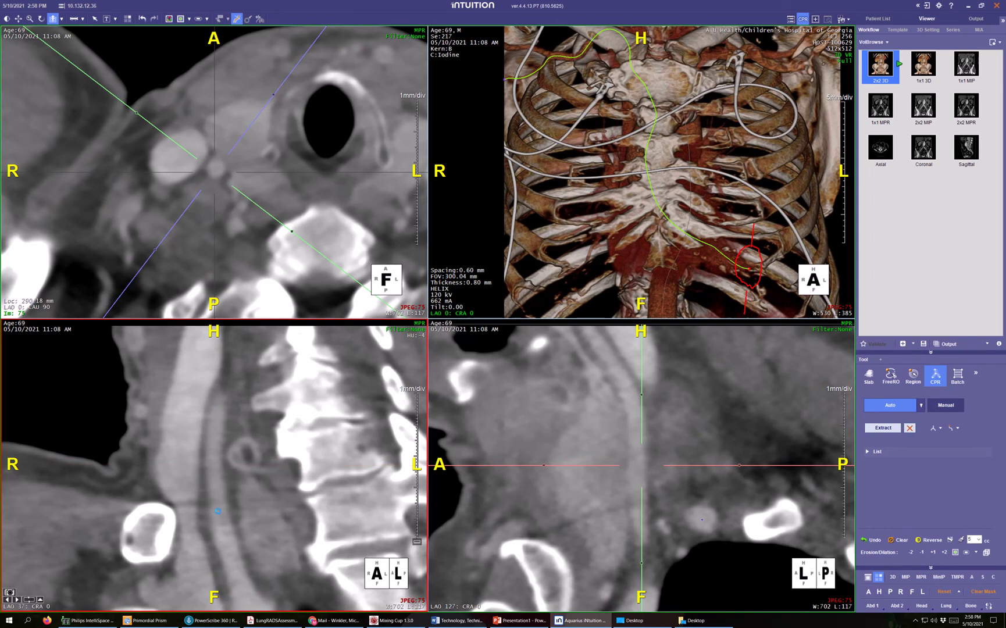
left_click(217, 511)
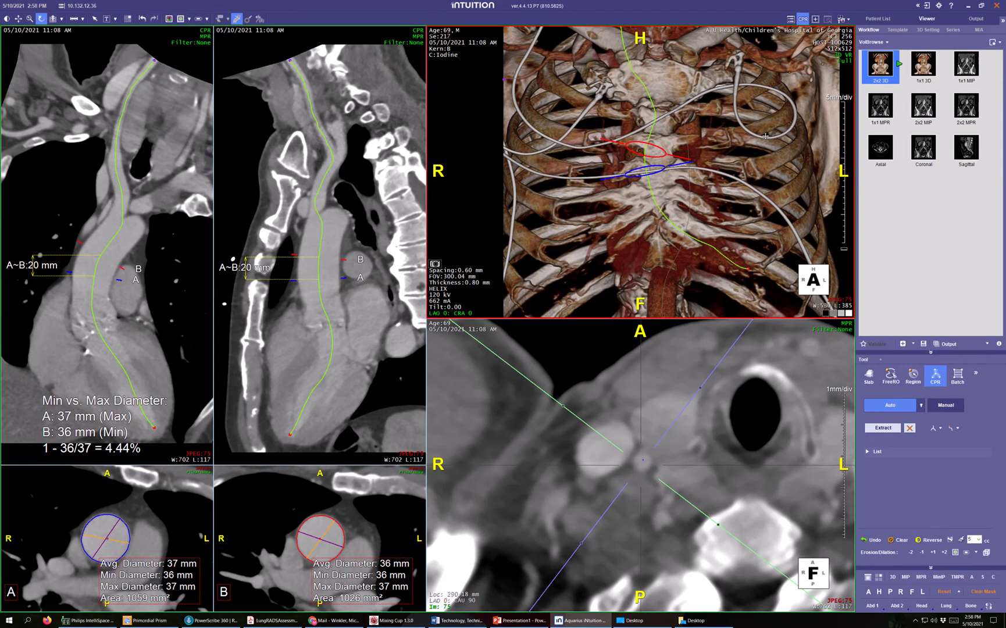
middle_click_drag(766, 136, 741, 179)
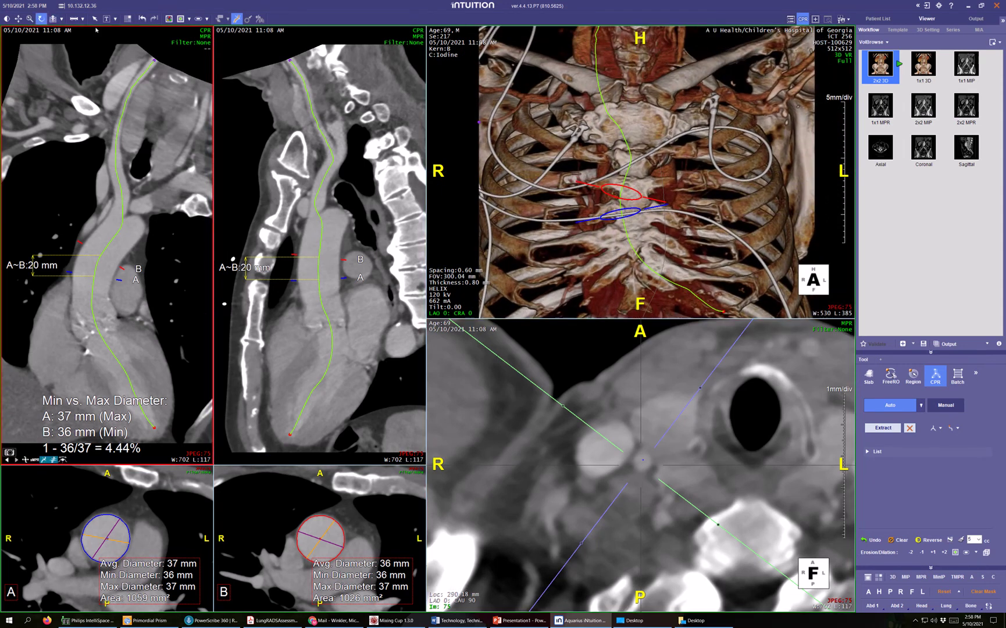
left_click(128, 19)
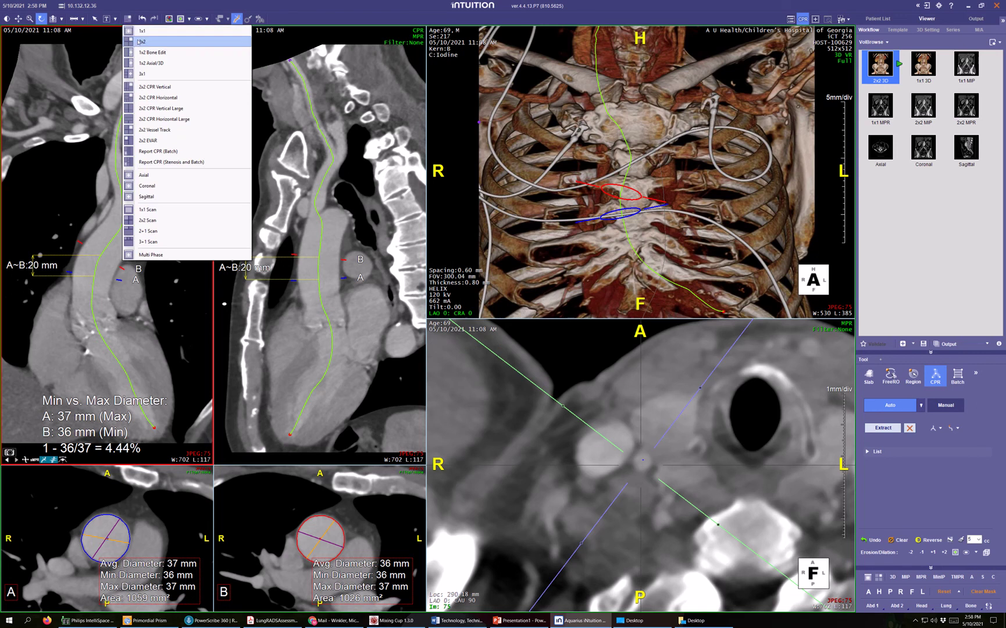
left_click(140, 41)
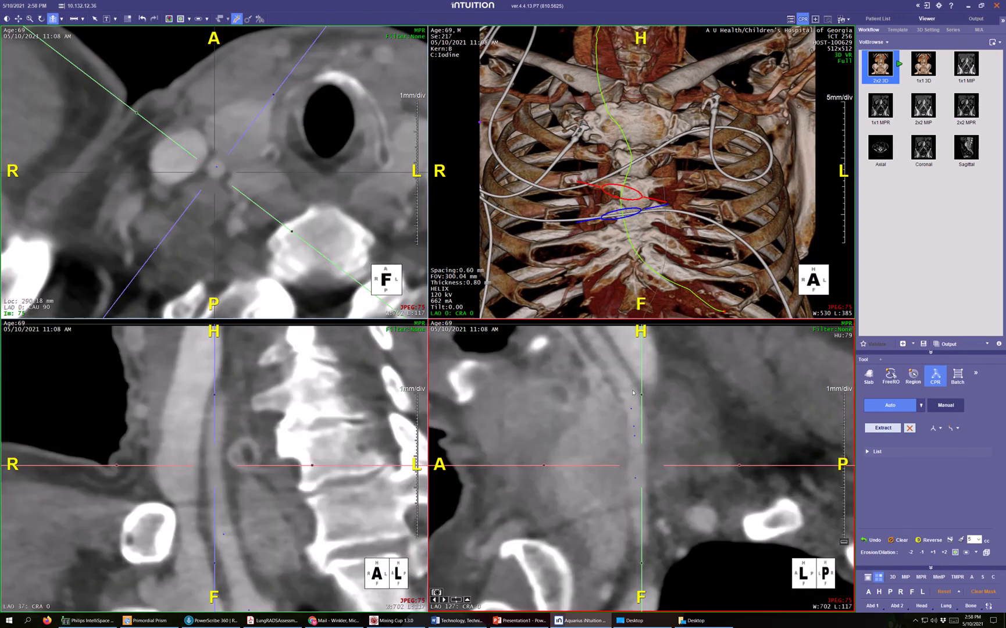
- Reset the views, align the planes with the left subclavian artery, and extract its centerline, returning to the 2x2 layout
left_click(944, 592)
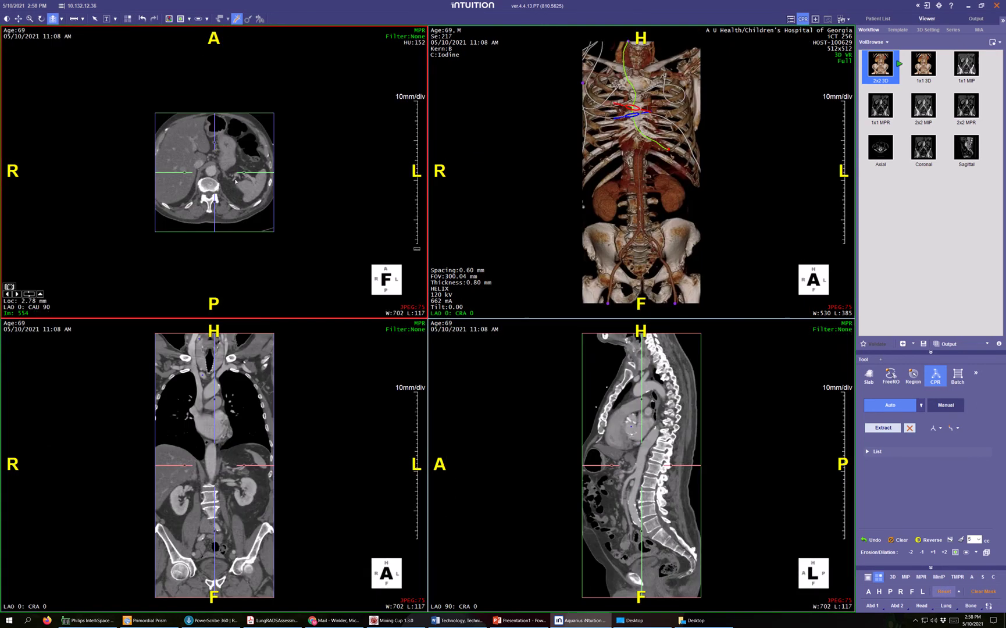
left_click_drag(276, 1, 228, 299)
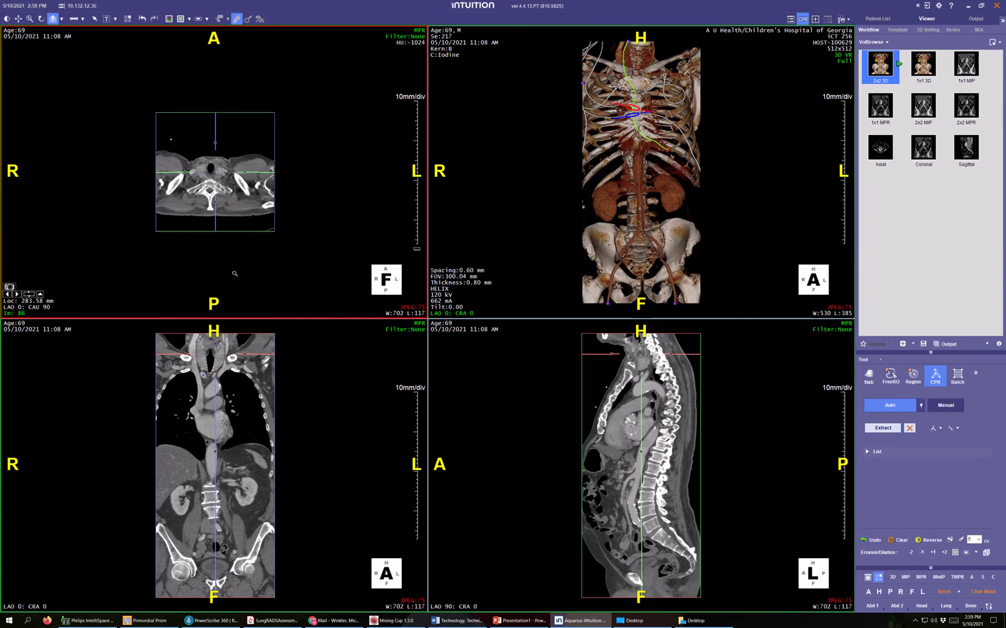
right_click_drag(235, 273, 251, 207)
left_click_drag(274, 236, 277, 269)
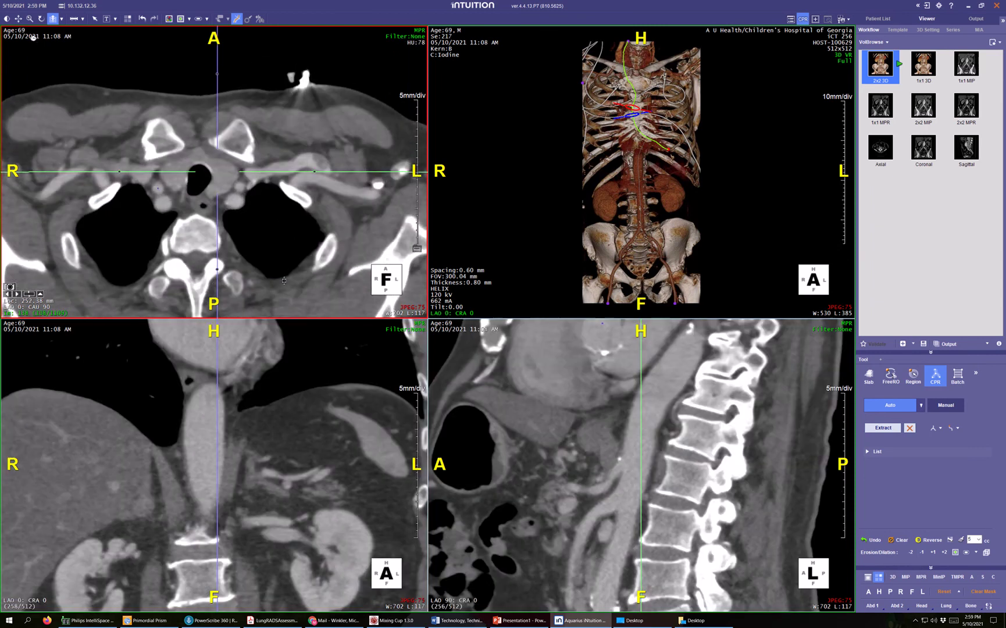
scroll(227, 216, "up", 1)
double_click(238, 201)
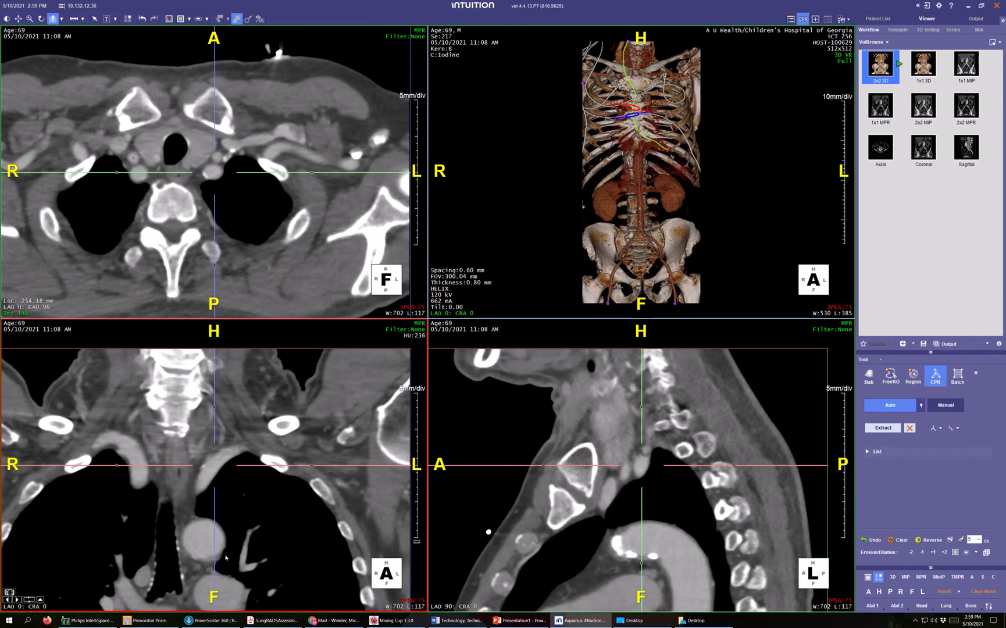
left_click_drag(168, 543, 166, 541)
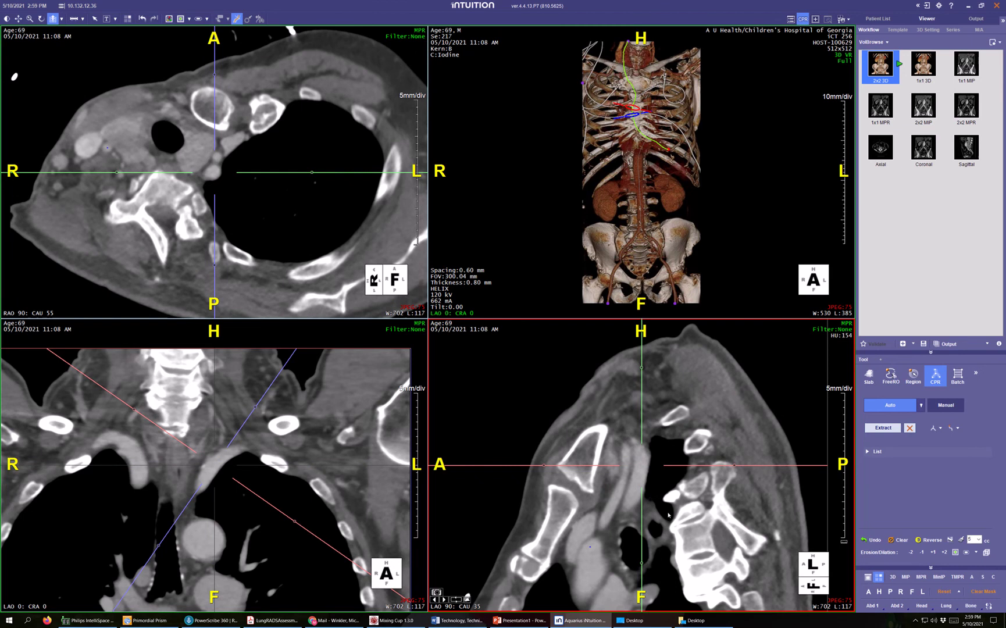
left_click(639, 482)
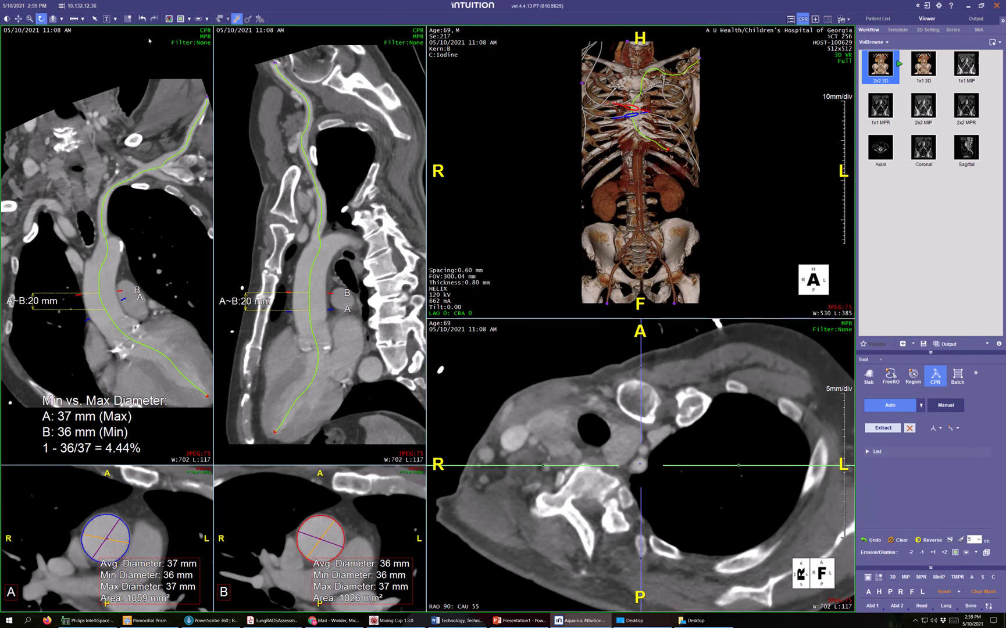
left_click(128, 19)
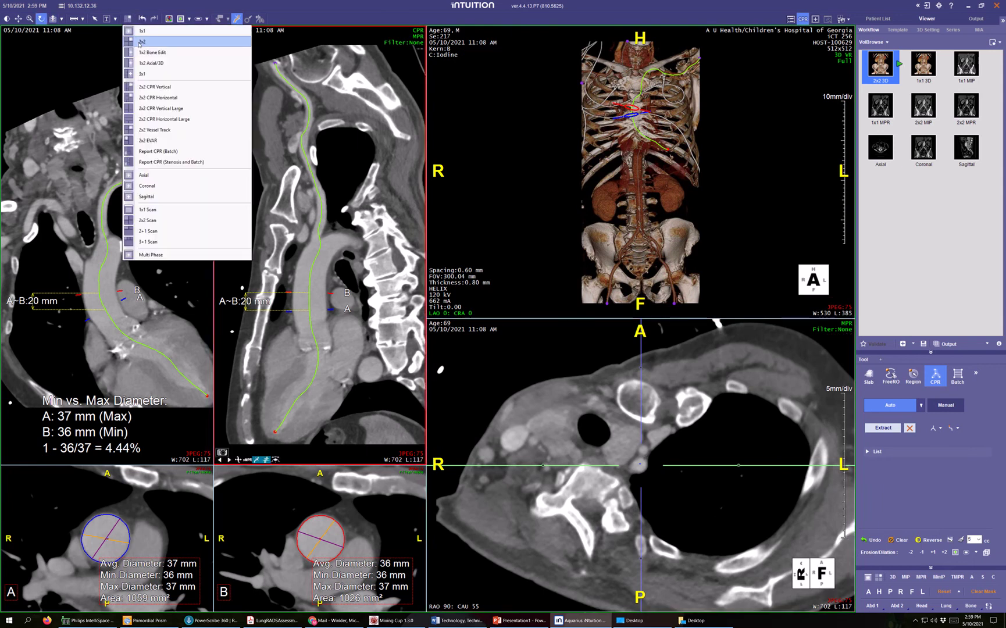
left_click(139, 41)
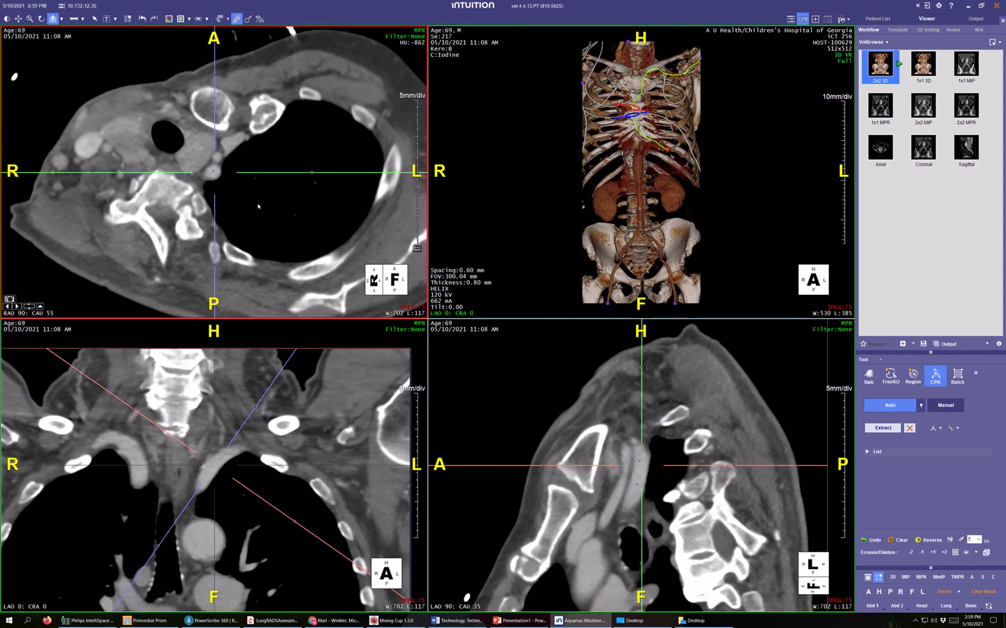
- Center the planes on the left common carotid artery and extract its centerline
left_click(216, 156)
scroll(207, 446, "up", 5)
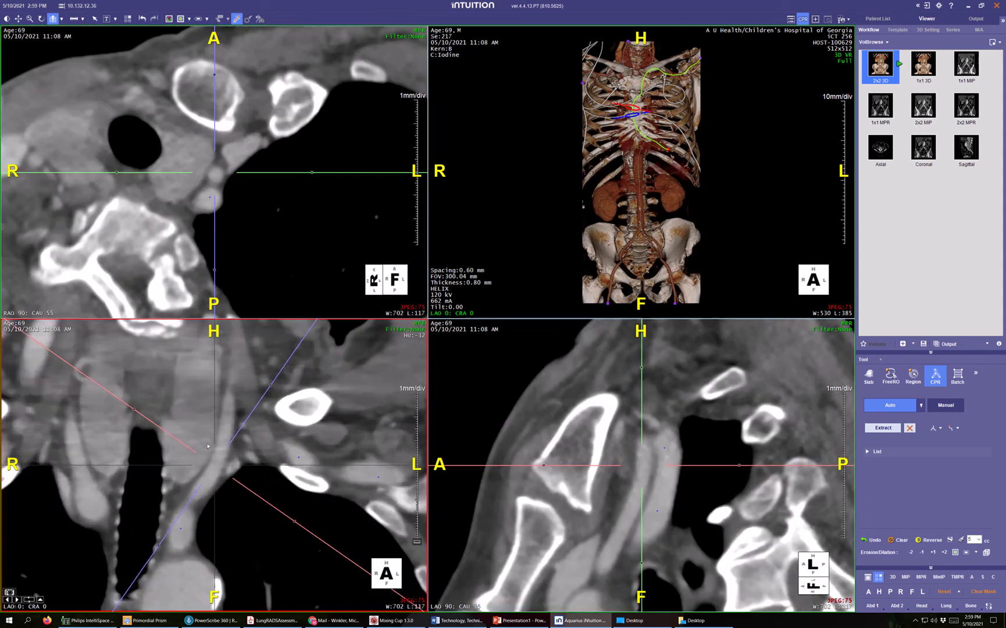
scroll(208, 446, "down", 1)
left_click(223, 438)
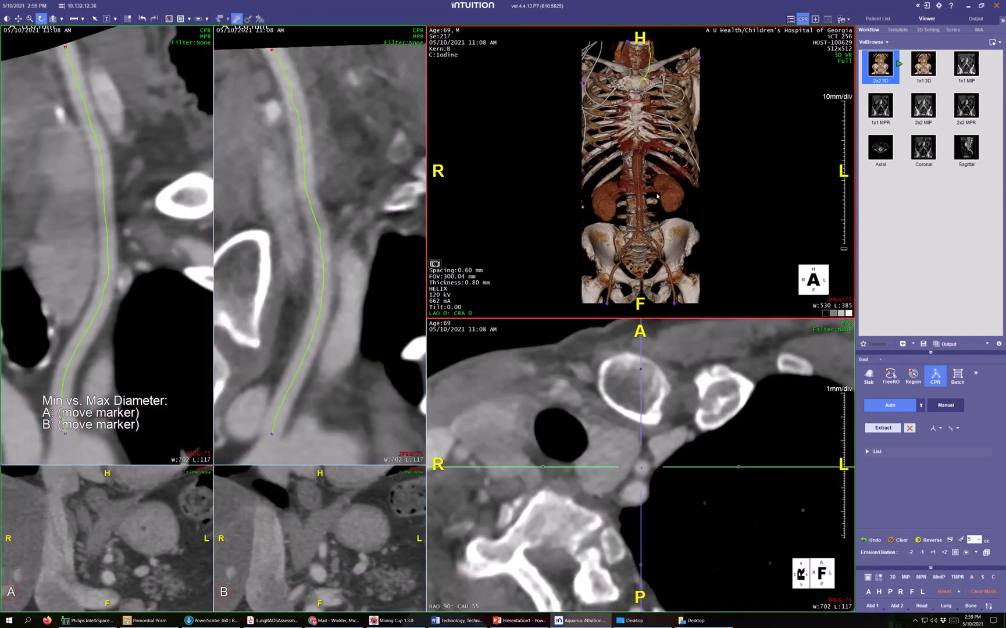
- Extract the traced vessels from the full 3D volume and enlarge the 3D view to a single viewport
left_click(883, 429)
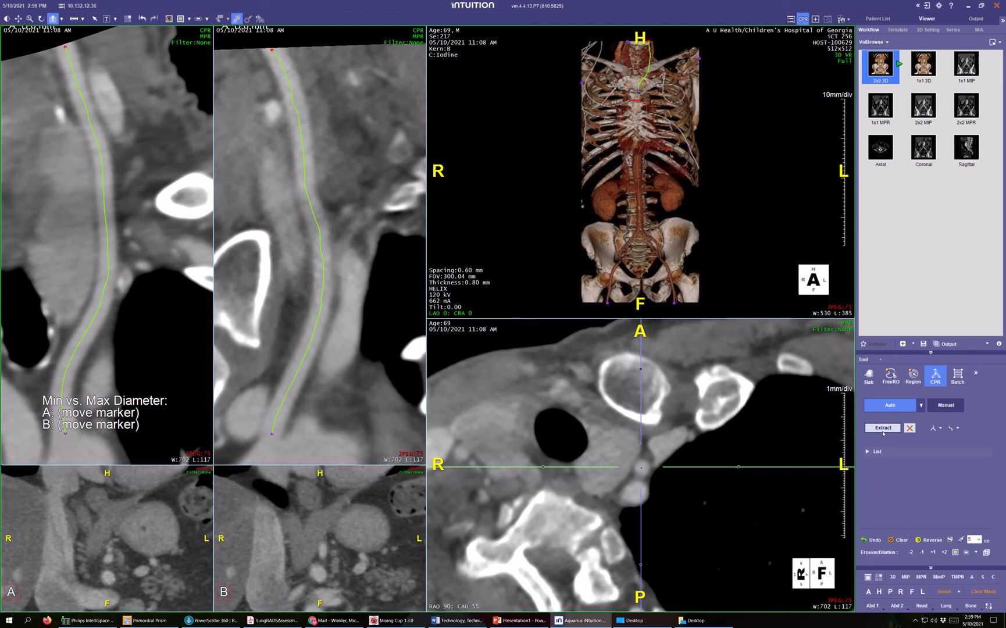
left_click(883, 428)
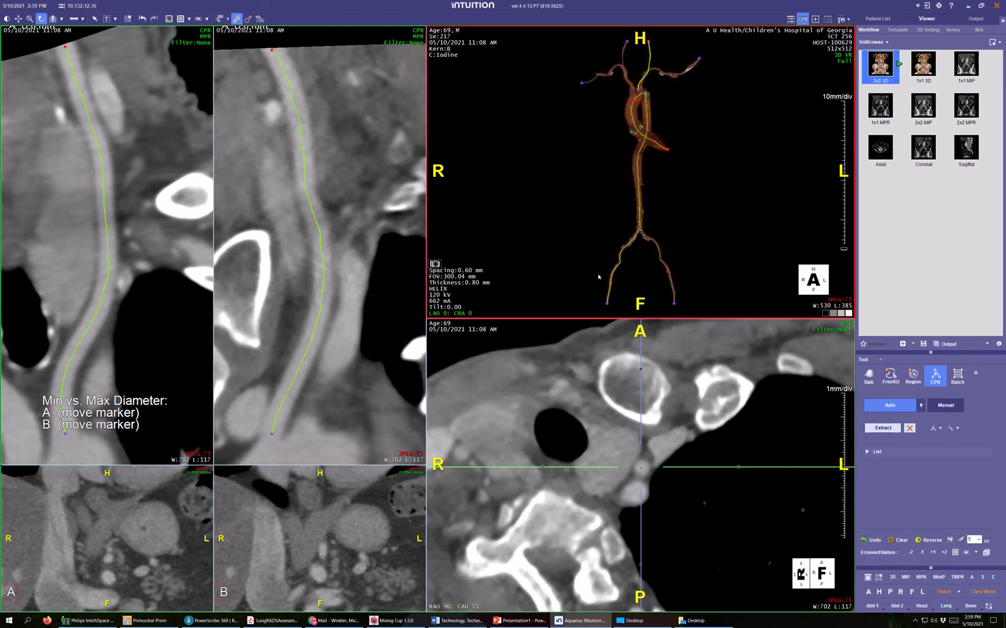
double_click(573, 263)
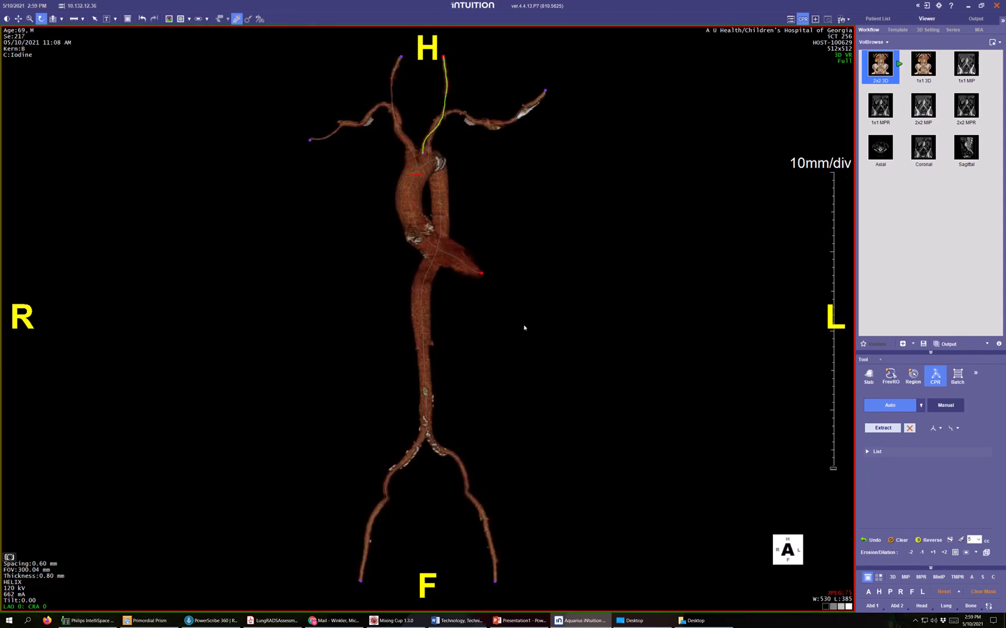
- Outline the left ventricle below the aortic valve with a FreeRO polygon in a lateral view and exclude it from the model
left_click_drag(524, 328, 237, 456)
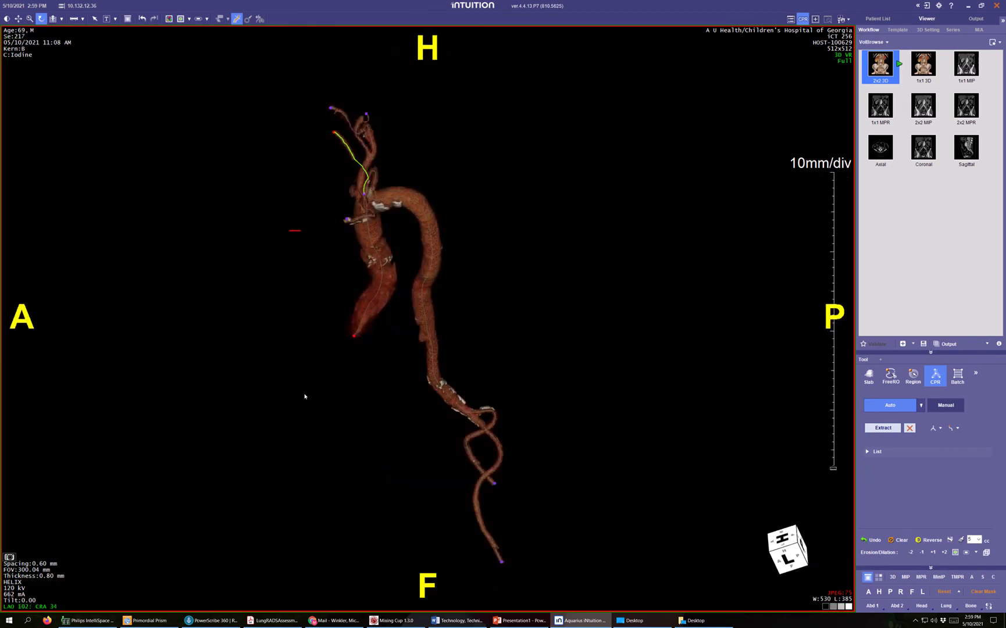
right_click_drag(305, 397, 312, 137)
middle_click_drag(310, 149, 433, 266)
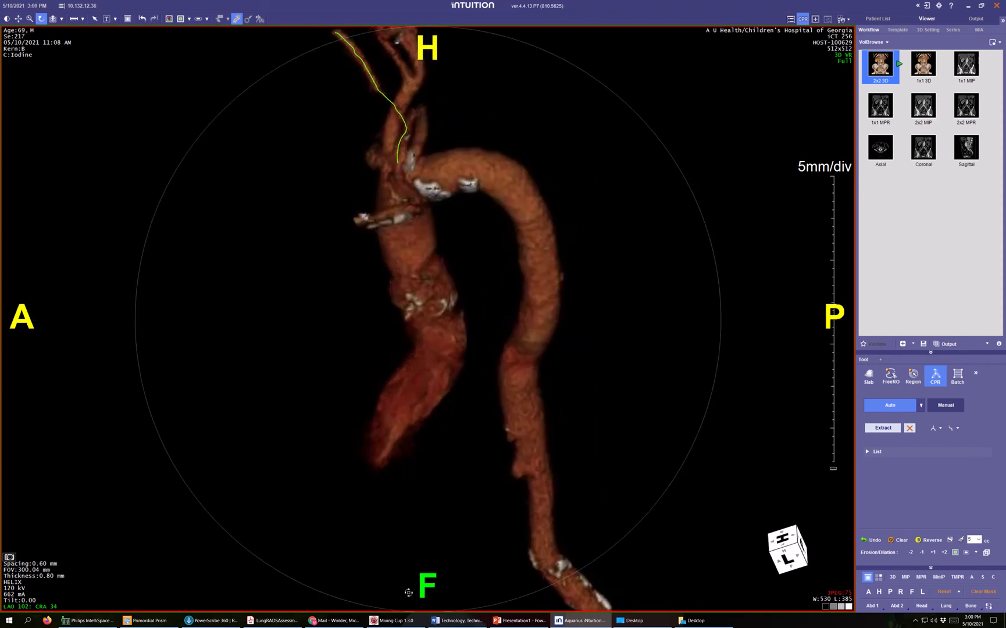
left_click_drag(409, 593, 378, 555)
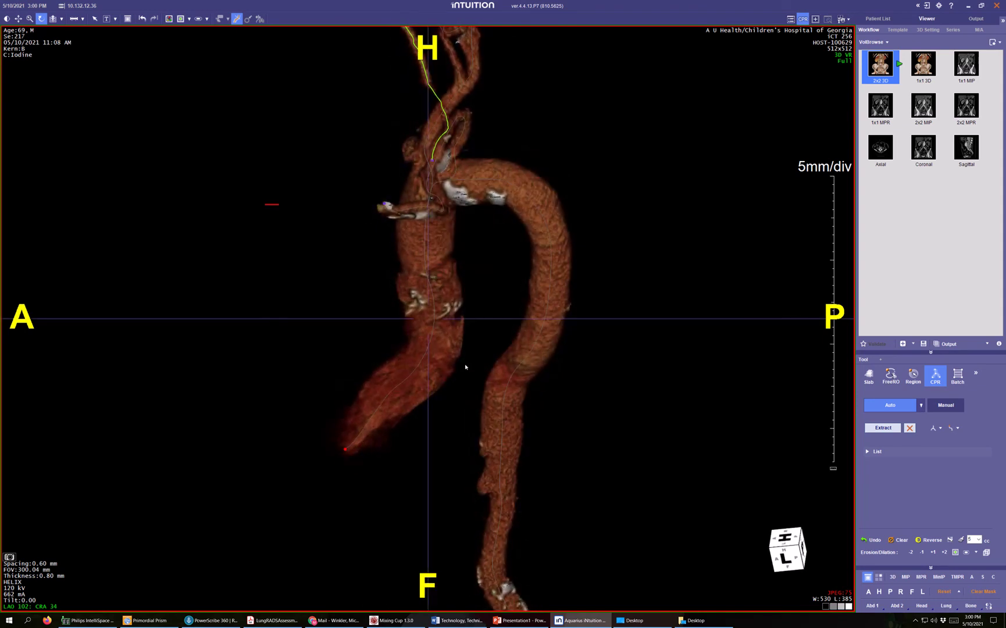
left_click(891, 376)
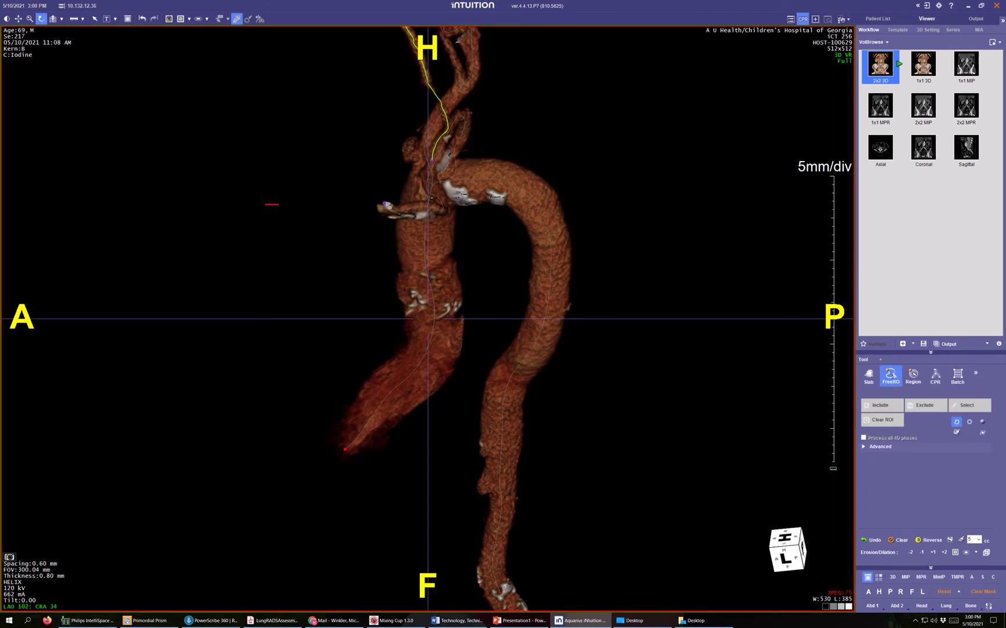
left_click(455, 318)
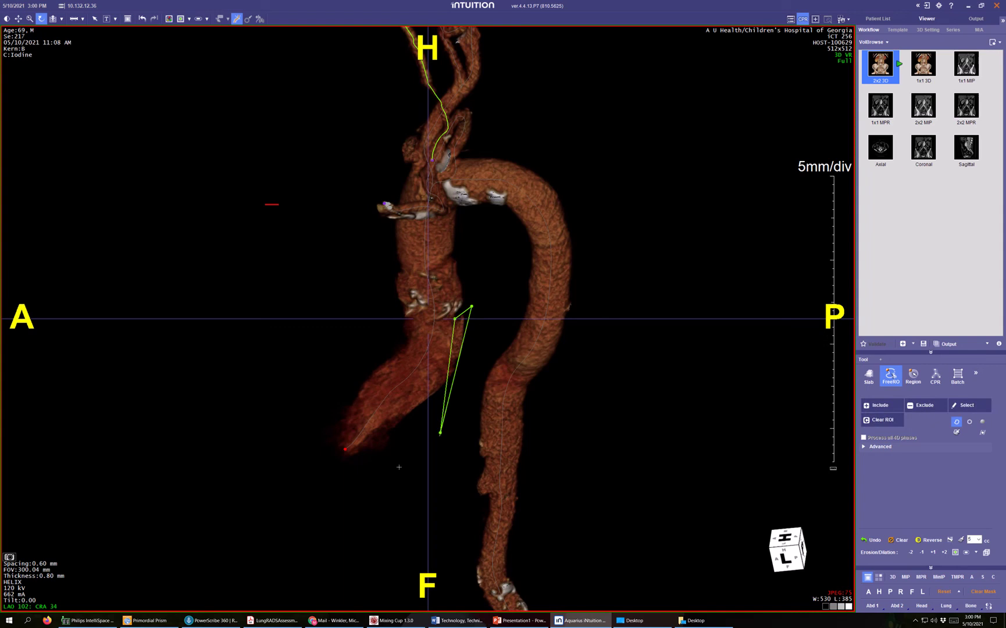
left_click(440, 433)
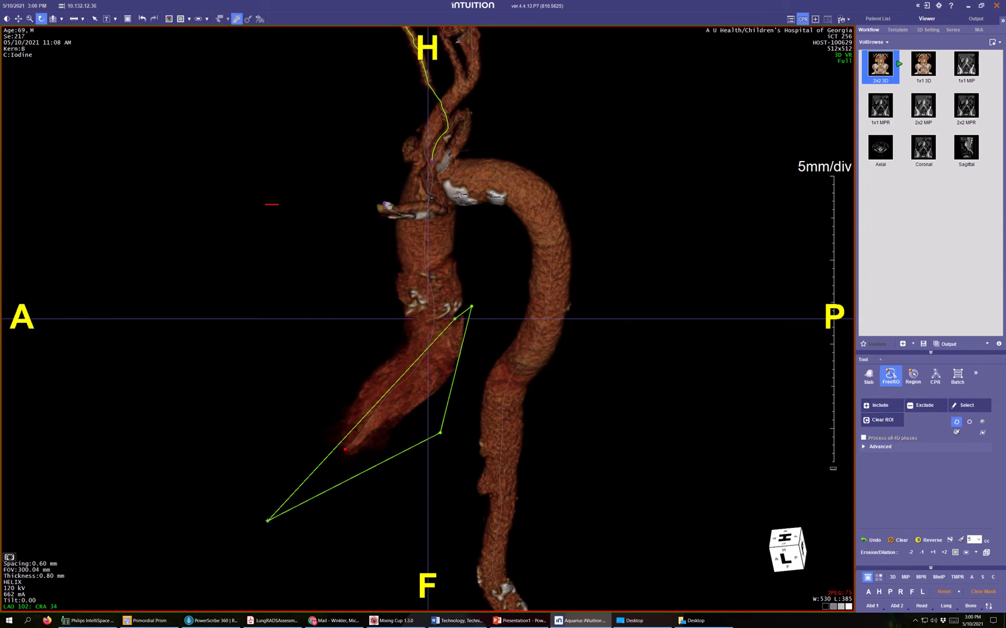
left_click(323, 319)
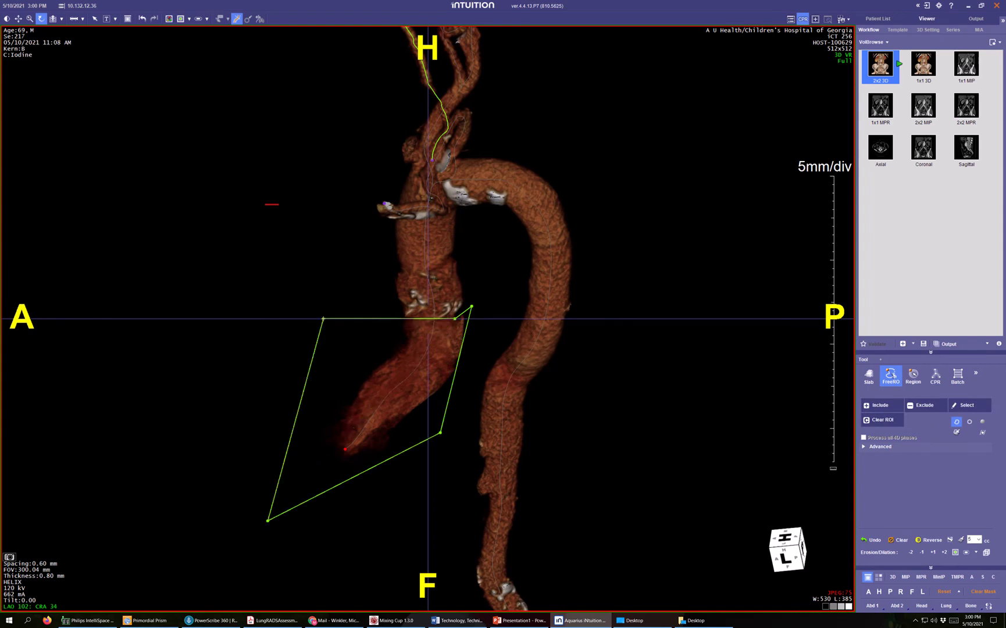
left_click(920, 407)
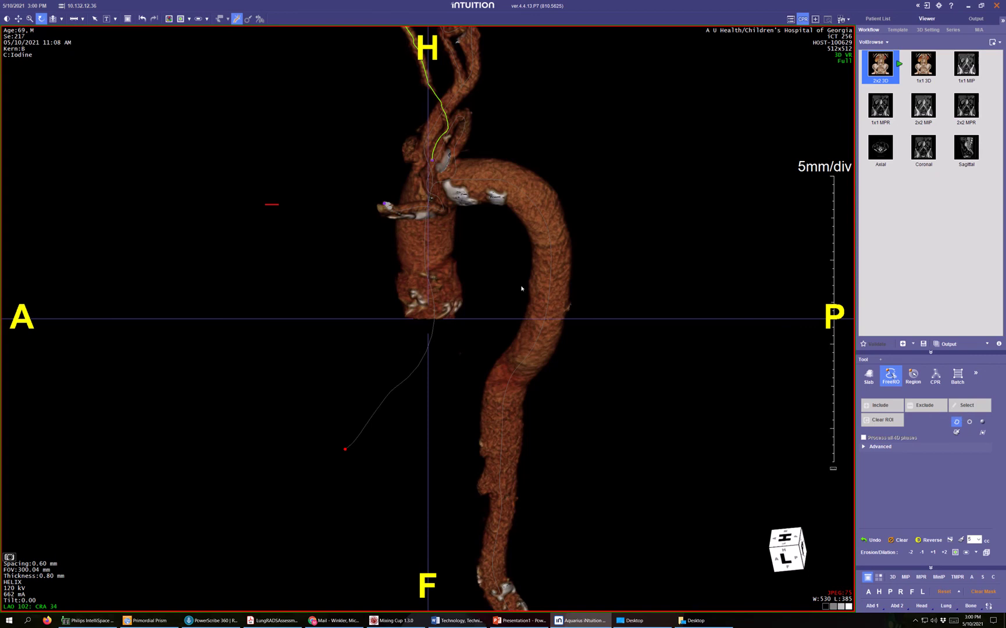
- Examine the aortic bifurcation and the iliac and femoral arteries enlarged in the anterior 3D view
key("a")
right_click_drag(478, 203, 480, 406)
middle_click_drag(480, 406, 426, 156)
middle_click_drag(433, 463, 428, 409)
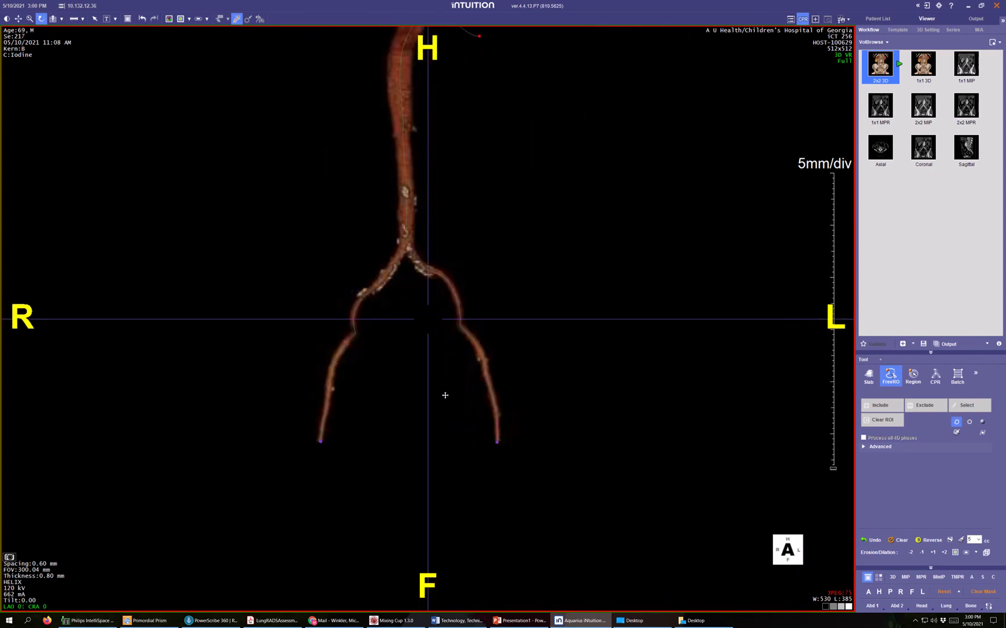
right_click_drag(447, 342, 460, 308)
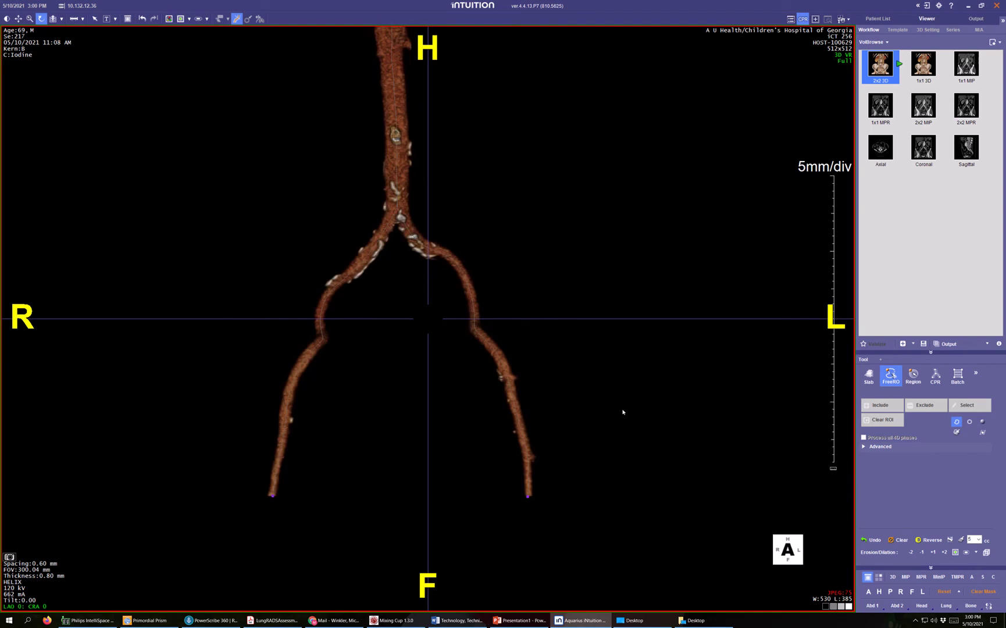
- Region-grow the calcified segments of the right and left common iliac arteries in Auto mode and add them to the model
left_click(913, 376)
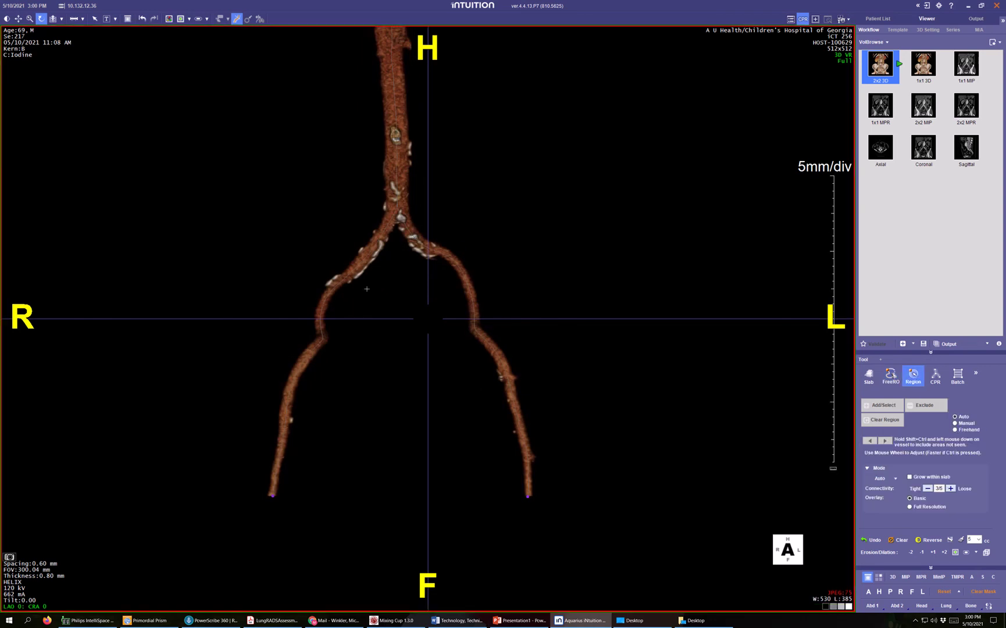
left_click(357, 269)
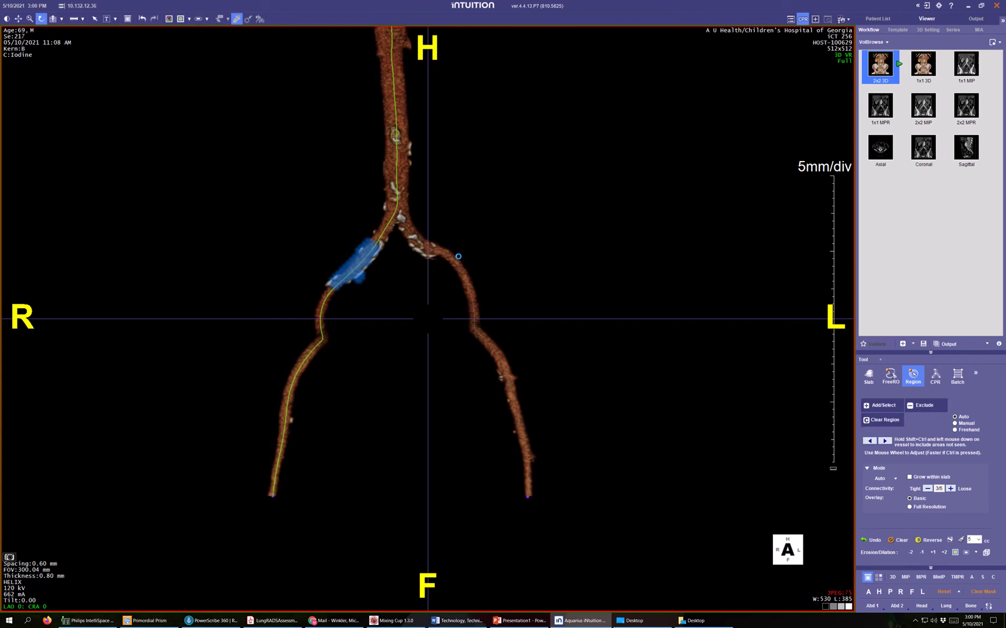
left_click(432, 257)
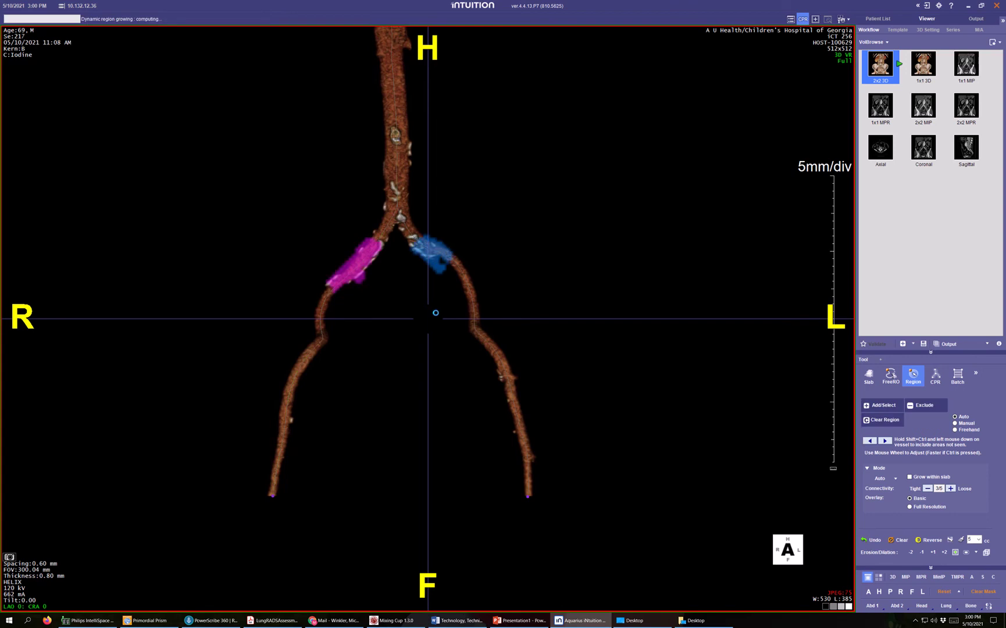
left_click(882, 407)
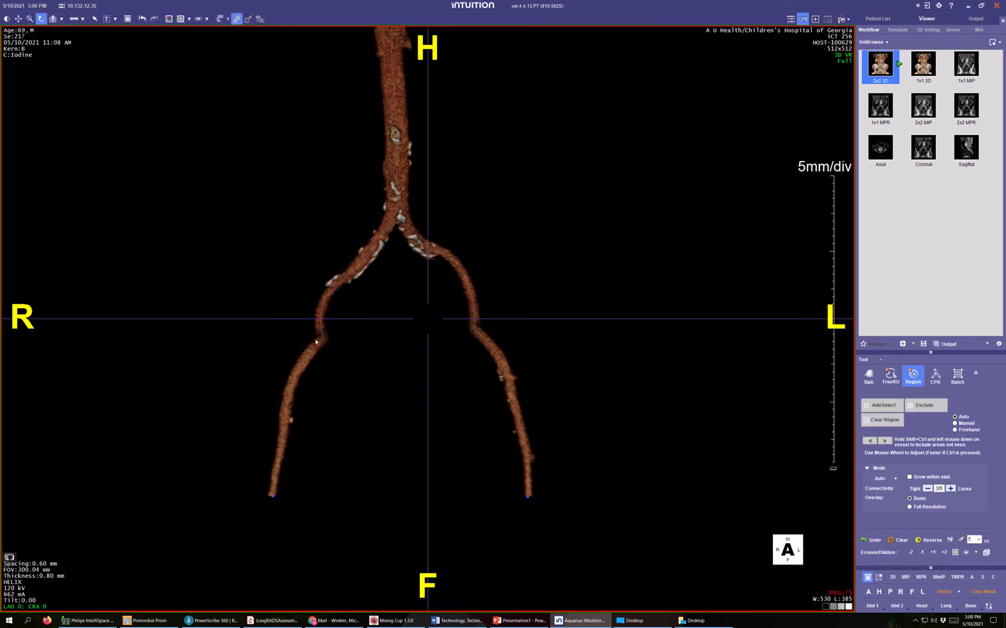
- Grow regions from the right and left internal iliac stumps in a caudally tilted view and add them to the model
left_click_drag(256, 162, 330, 313)
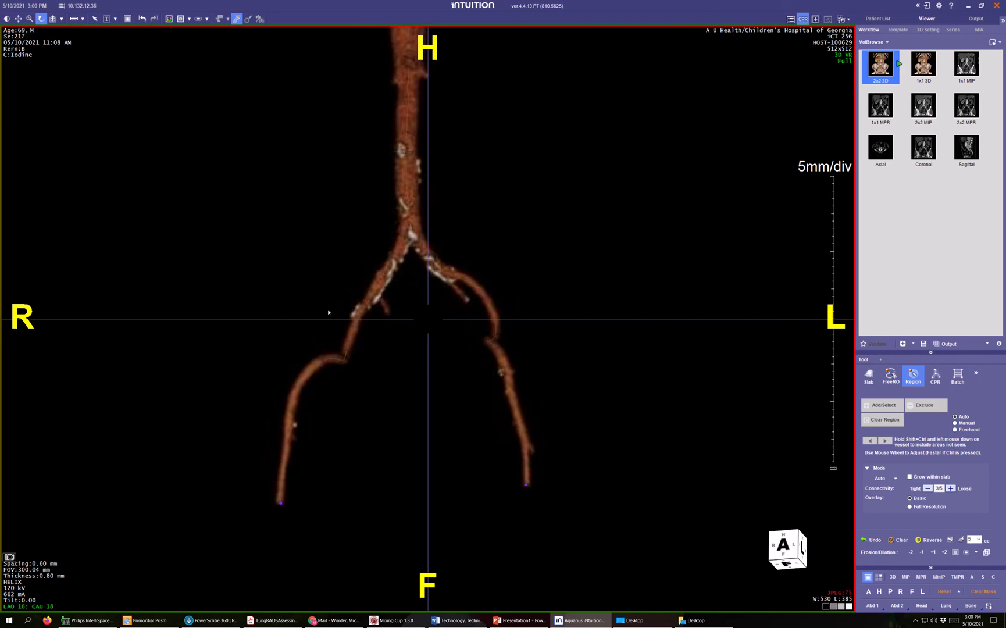
left_click(389, 316)
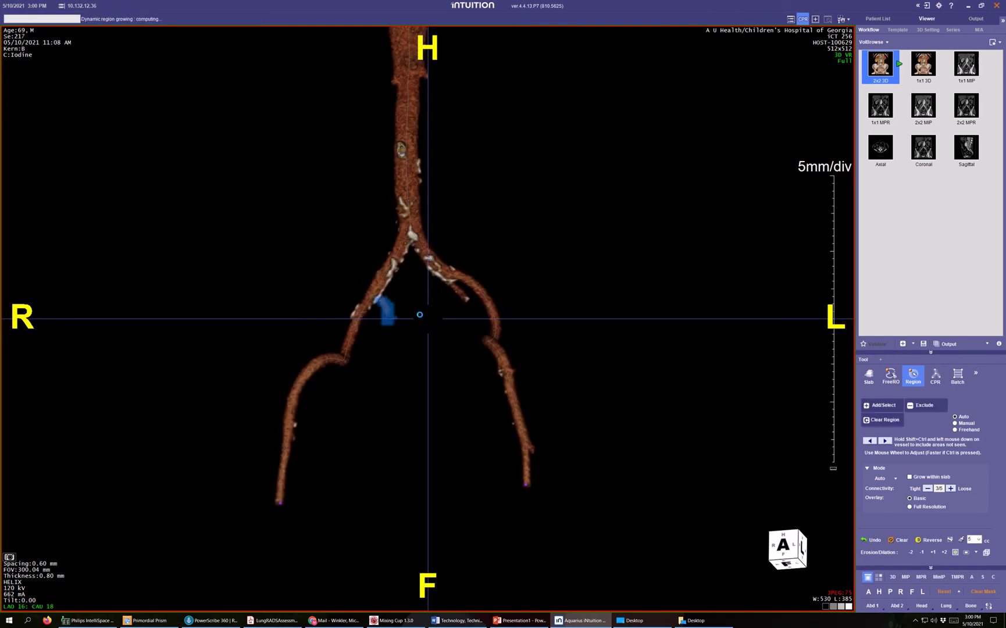
left_click(466, 299)
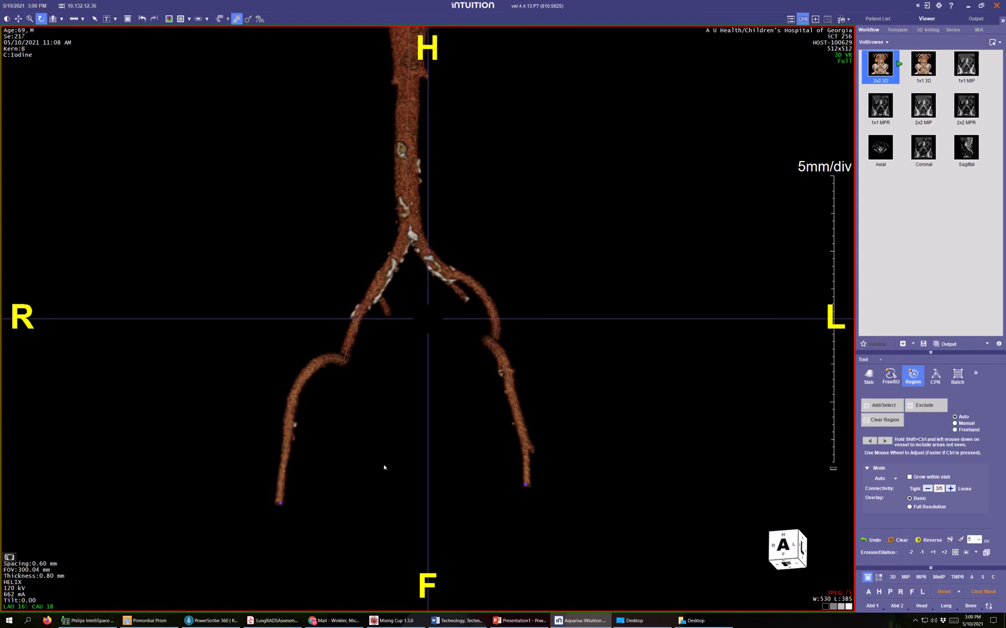
- Grow two regions along each iliofemoral artery, left and right, to capture their side branches, and add them to the model
left_click(530, 444)
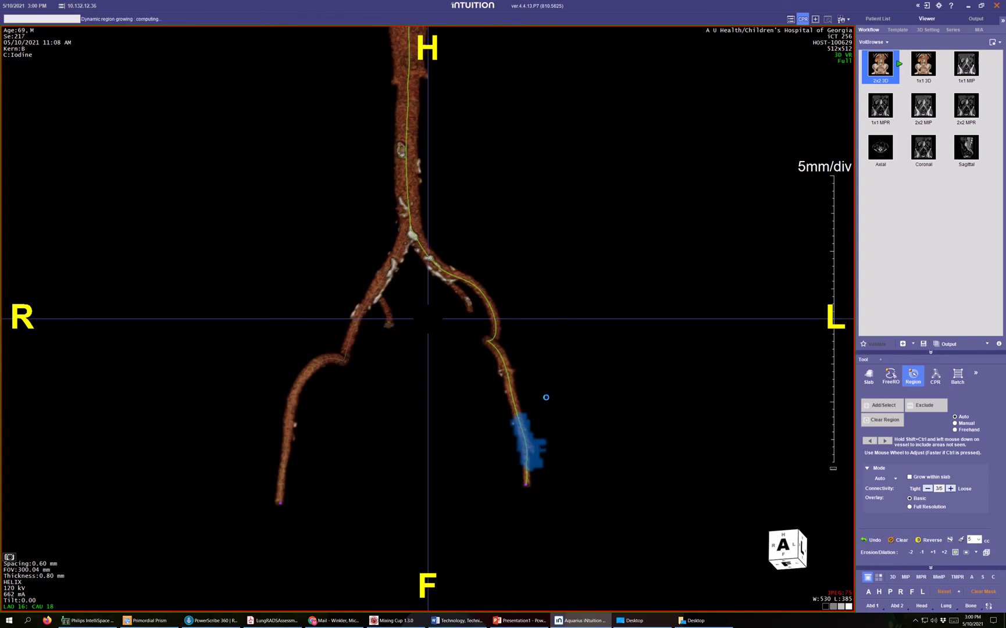
left_click(517, 367)
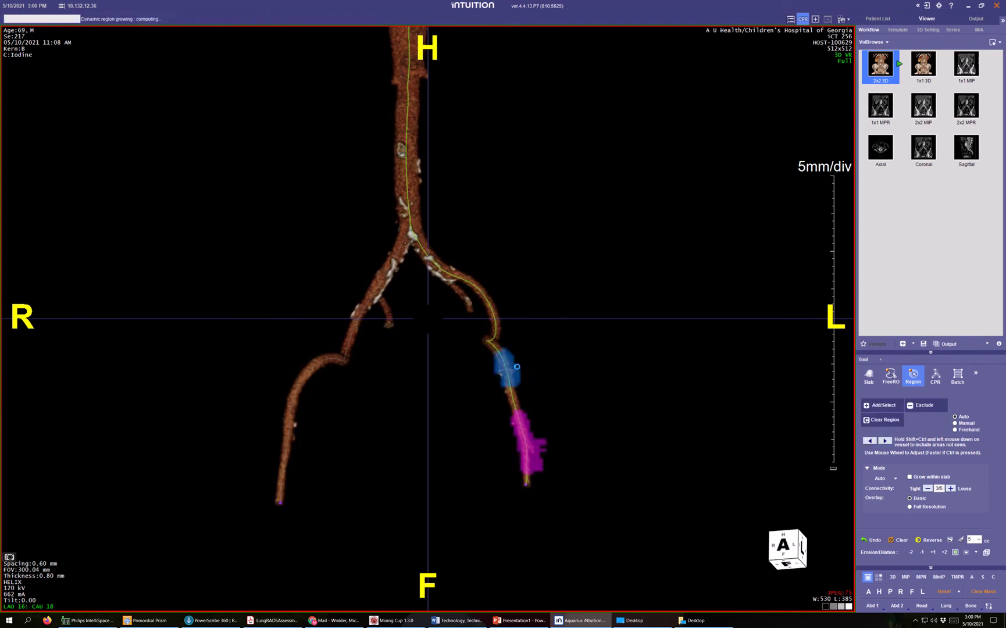
left_click(291, 416)
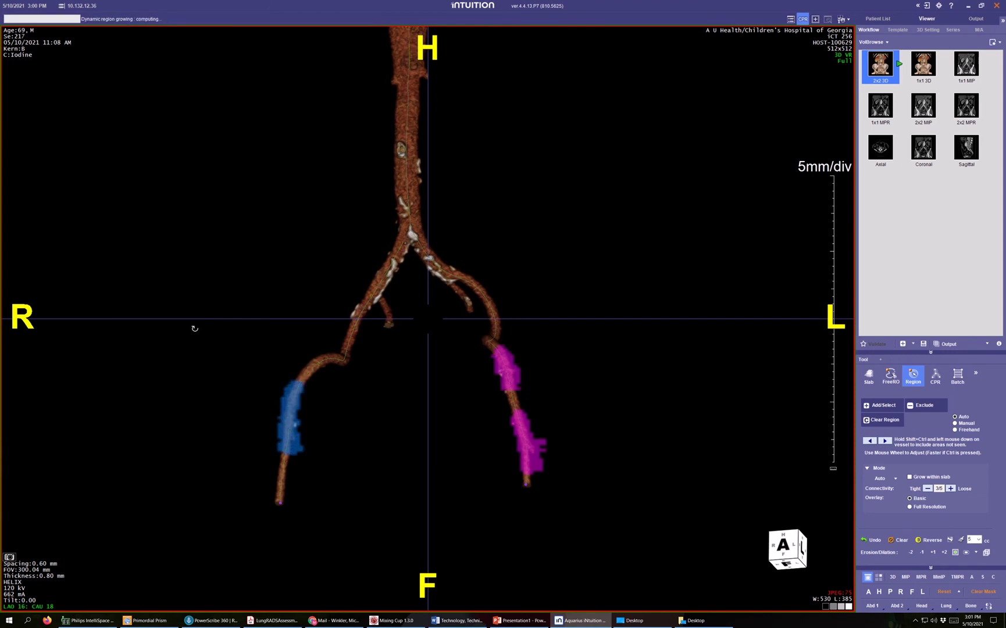
left_click_drag(193, 328, 294, 366)
left_click(350, 362)
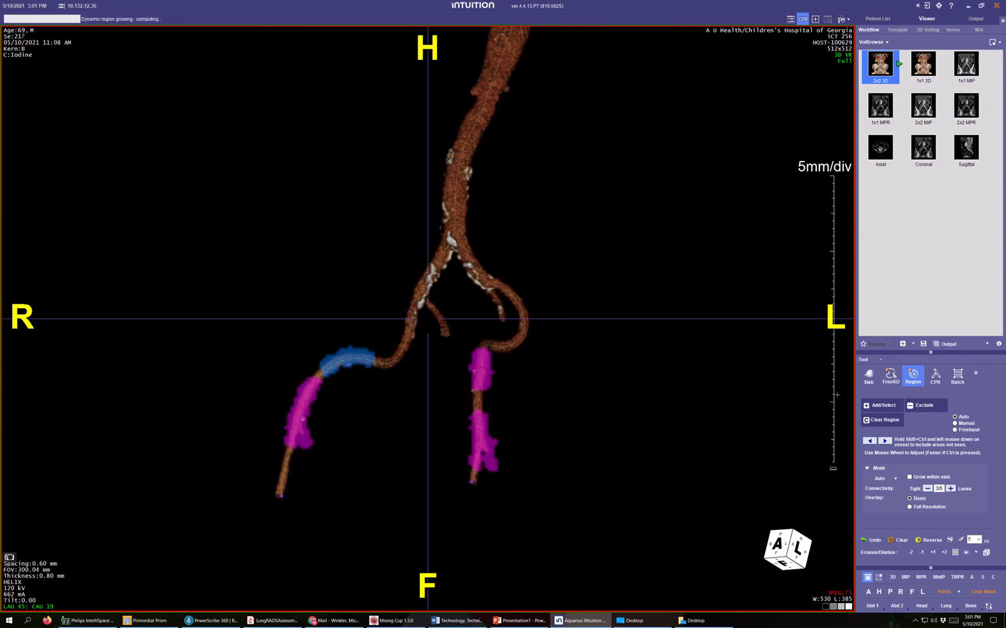
left_click(868, 409)
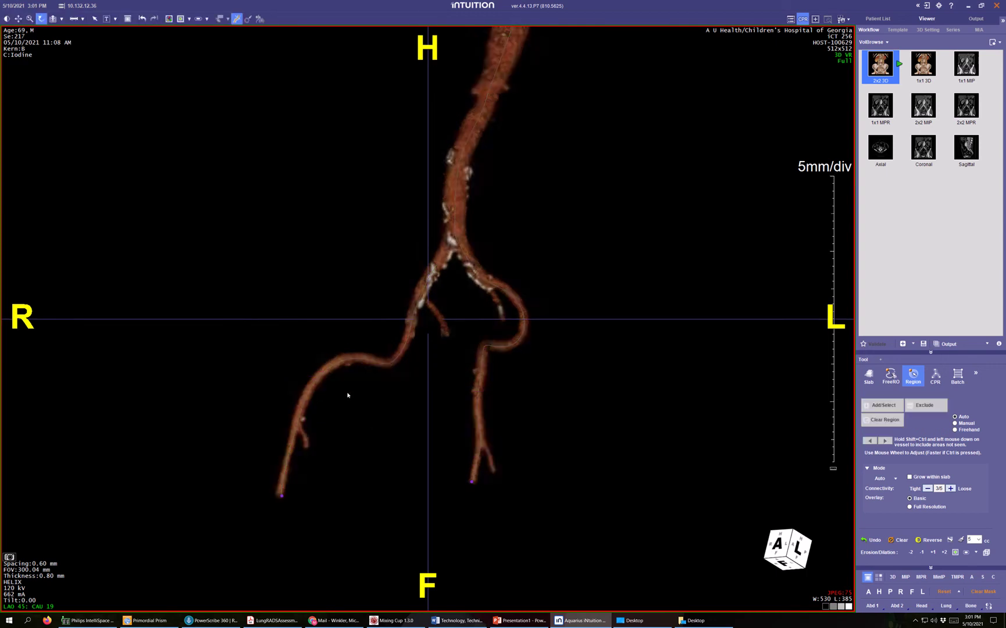
- Copy the vessel volume as a full-anatomy layer in the anterior view and apply the Background Mask template
key("a")
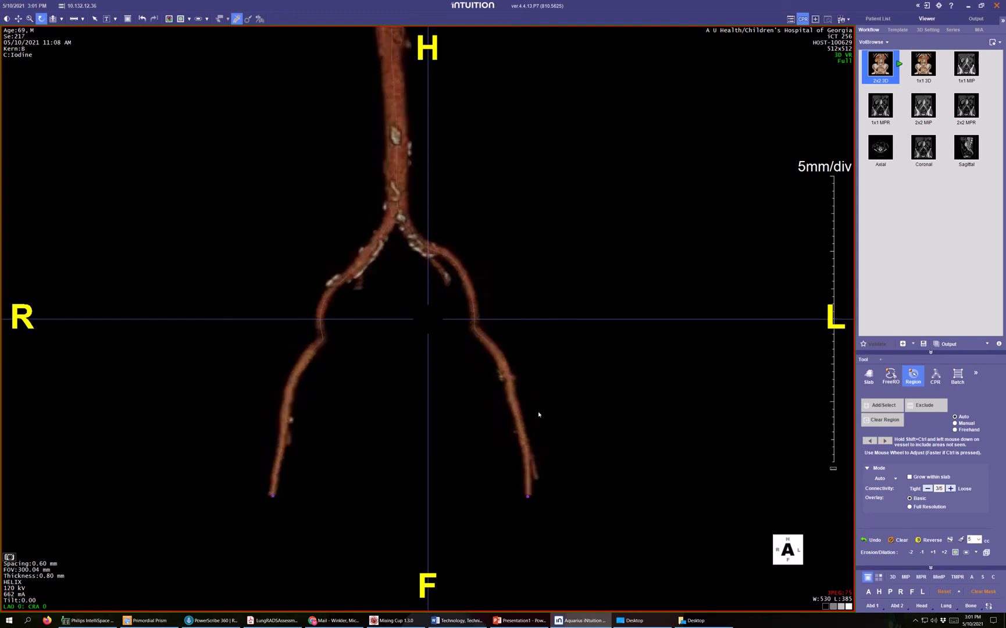
right_click_drag(487, 400, 461, 403)
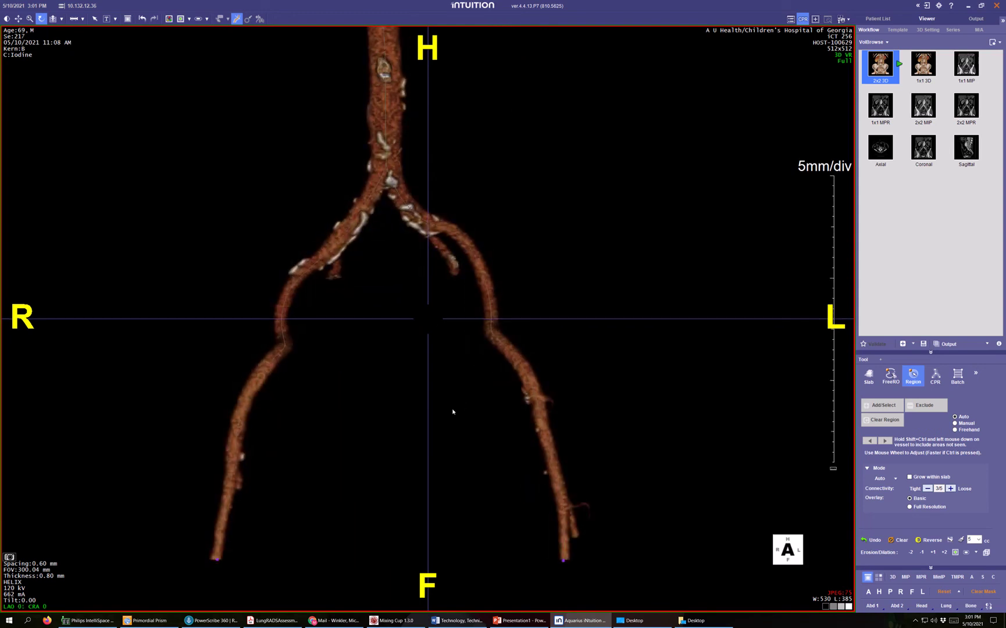
middle_click_drag(343, 347, 395, 370)
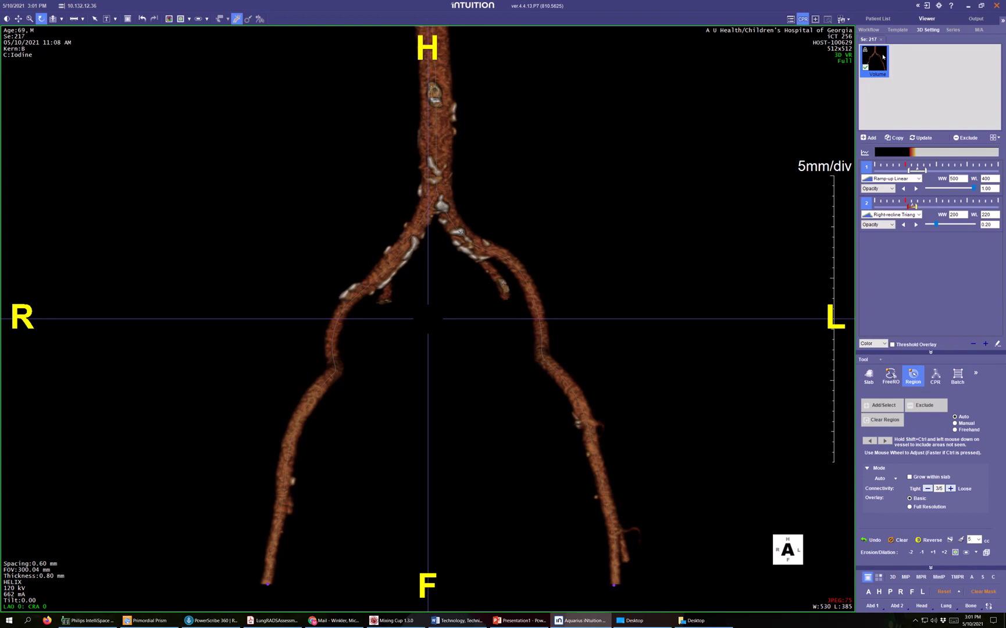
left_click(895, 137)
left_click(802, 113)
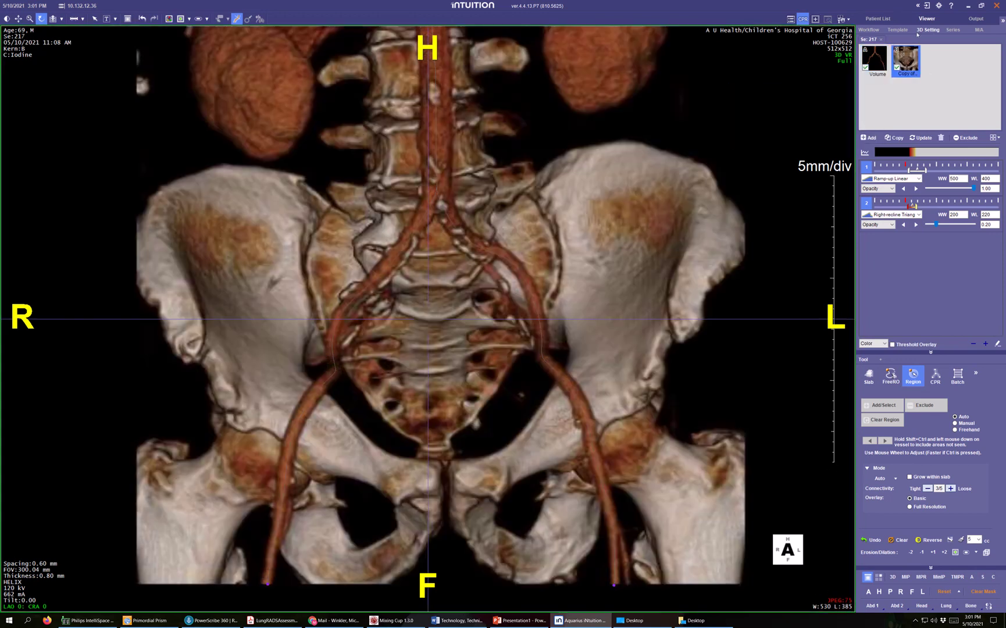
left_click(898, 30)
left_click(924, 106)
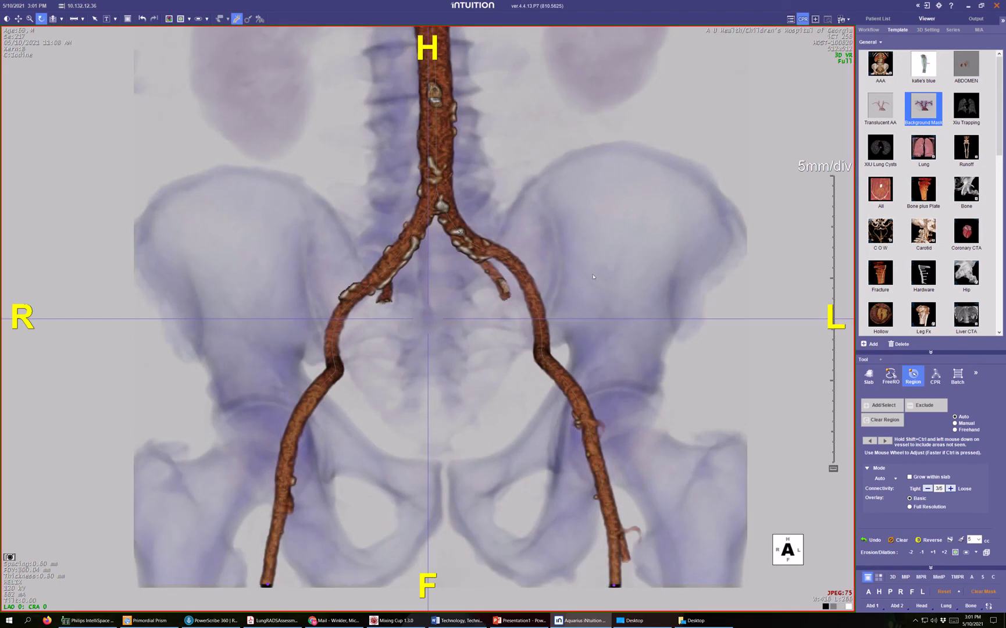
- Grow a region at the right deep femoral branch in a left oblique view and add it to the model
left_click_drag(177, 311, 195, 507)
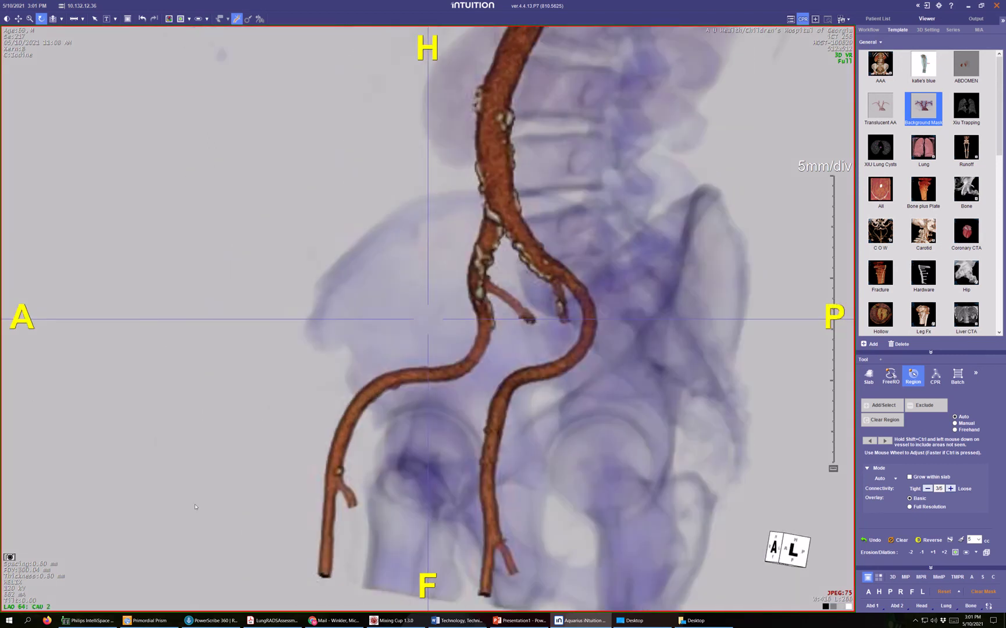
left_click(351, 503)
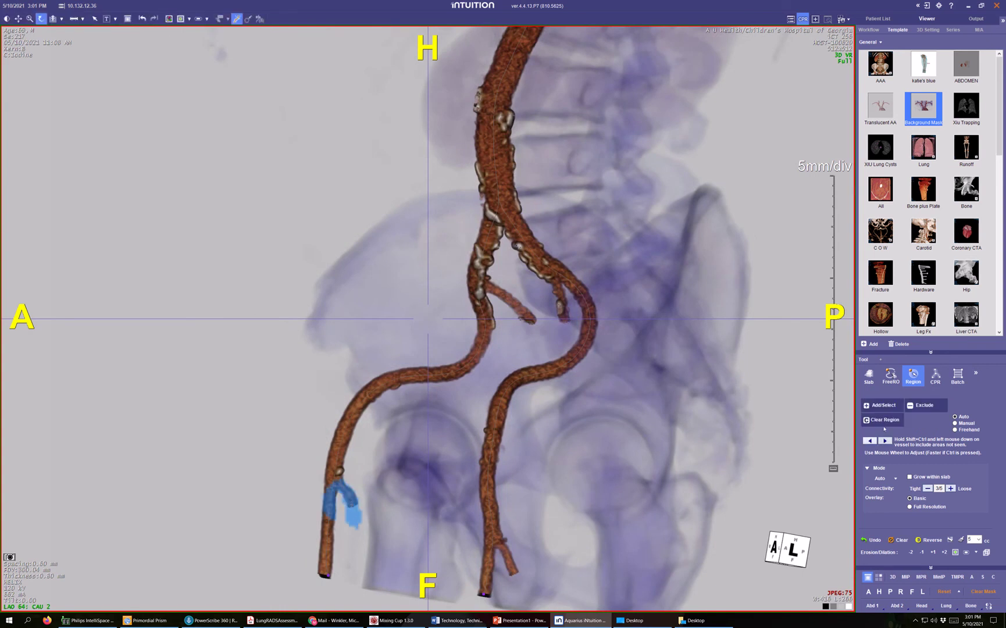
left_click(888, 407)
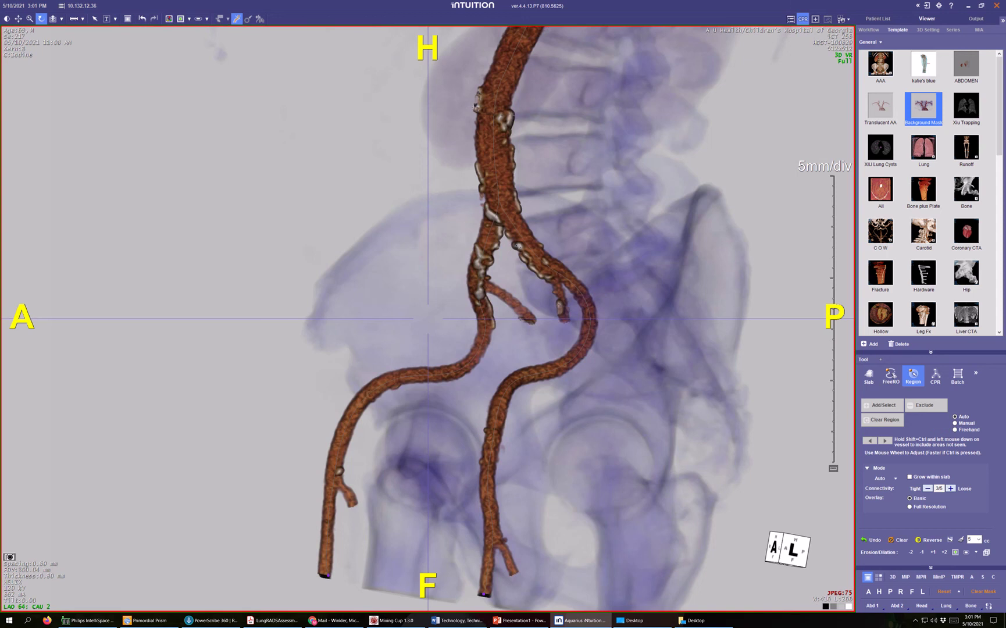
- Try to grow regions on the calcified plaques of the lower aorta and right iliac artery in Auto mode
left_click(476, 108)
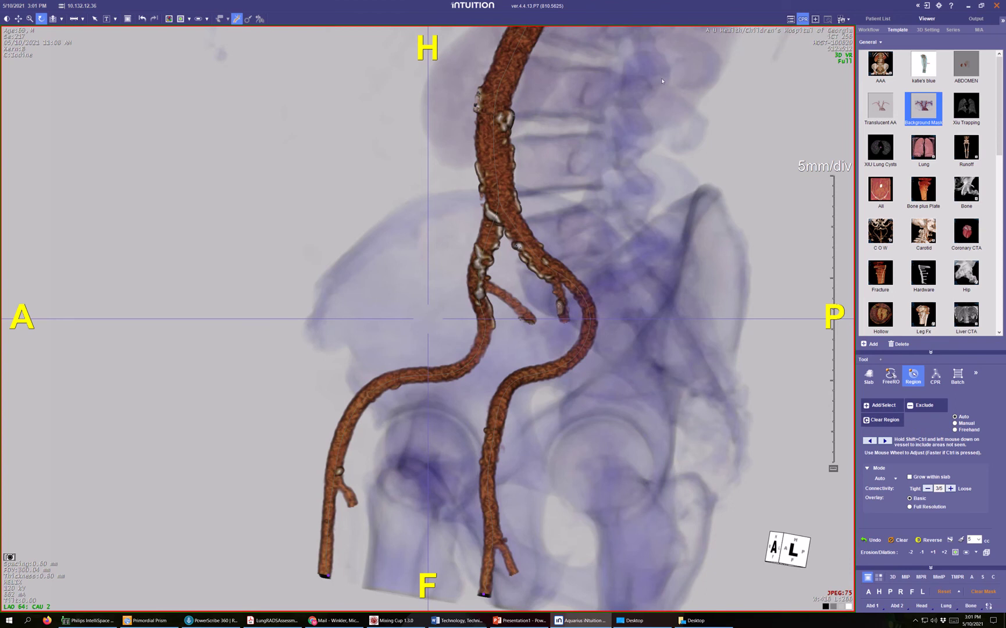
key("a")
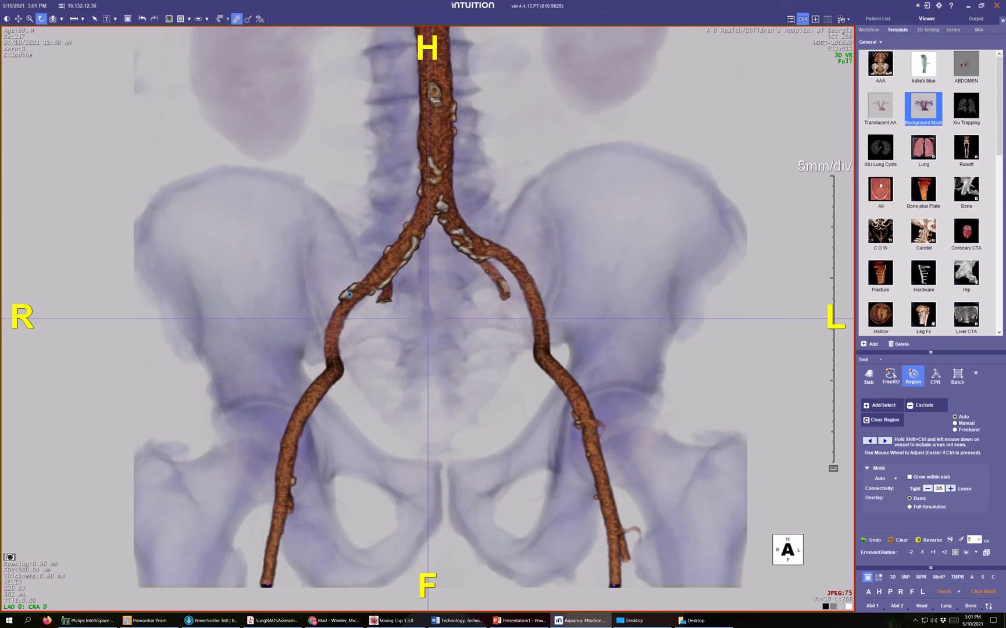
left_click(928, 30)
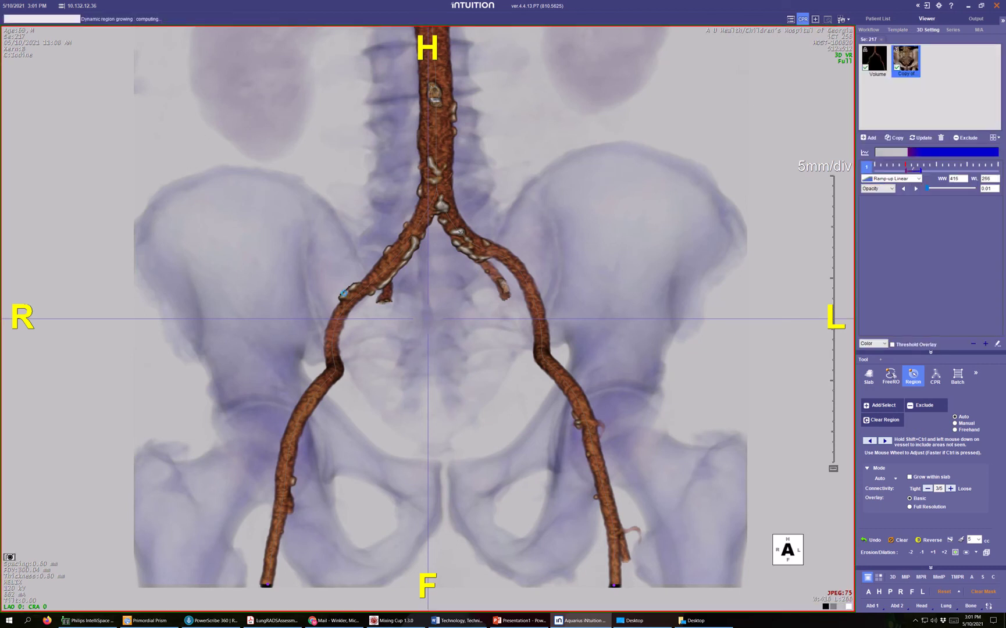
left_click(351, 288)
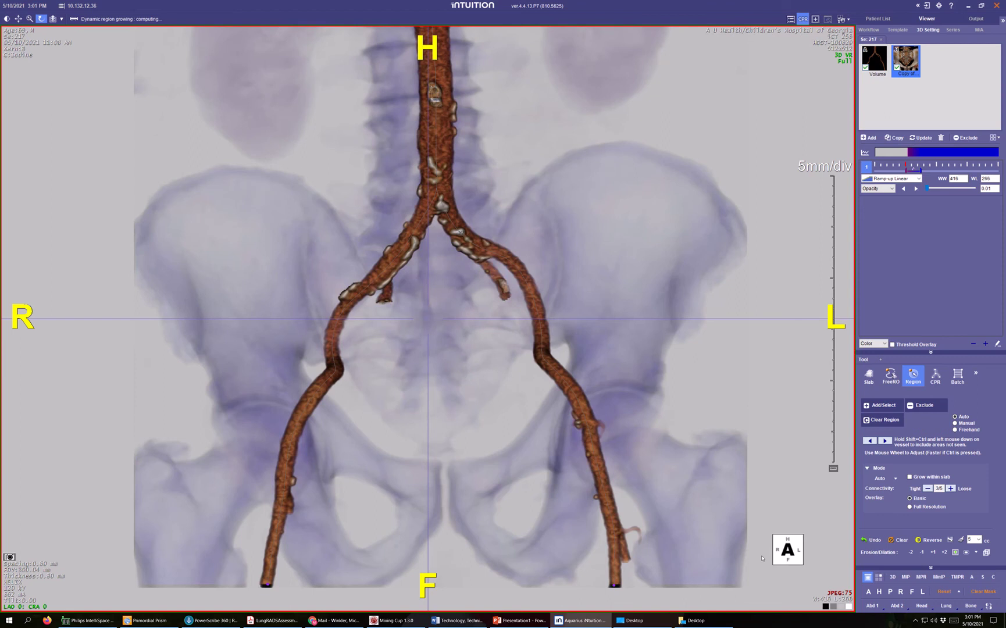
- Set the region-growing mode to Bone and hide the copied background volume so that only the vessel volume is active
left_click(885, 478)
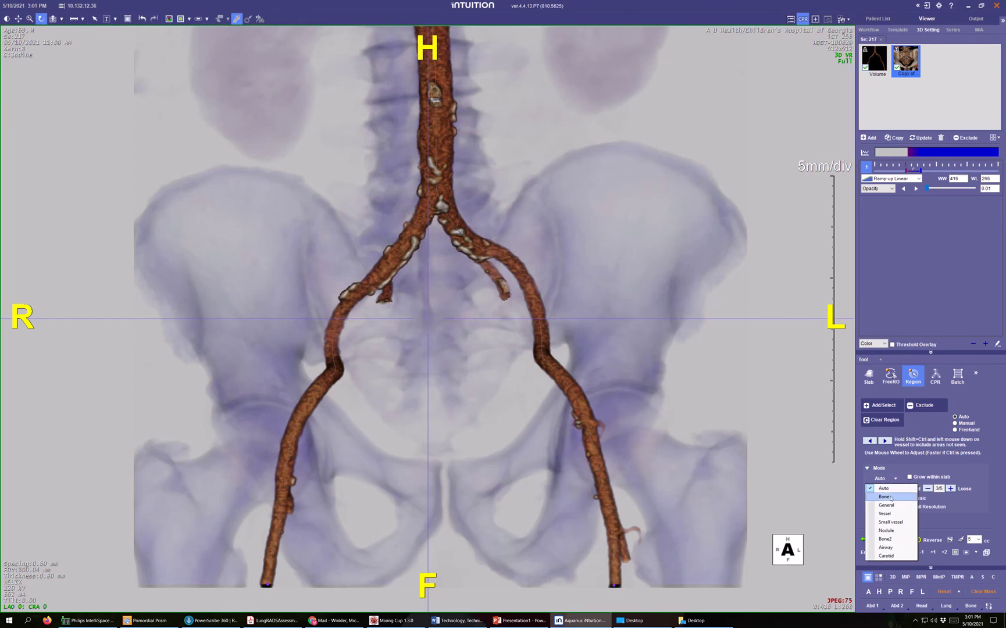
left_click(885, 497)
left_click(897, 67)
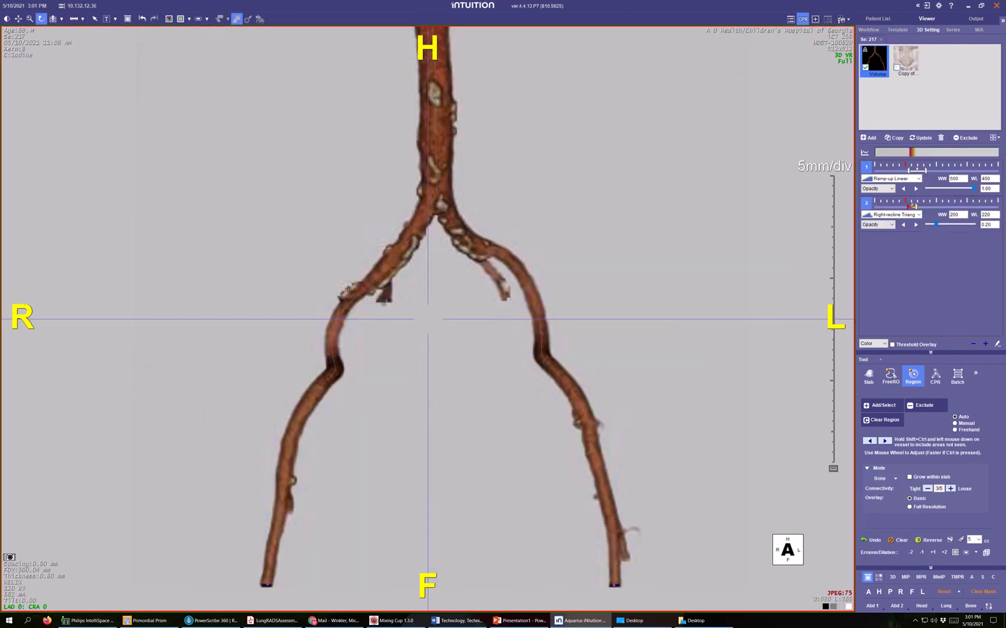
- Grow regions on the calcified plaques of the right iliac, left common iliac and left internal iliac arteries and add them
left_click(347, 289)
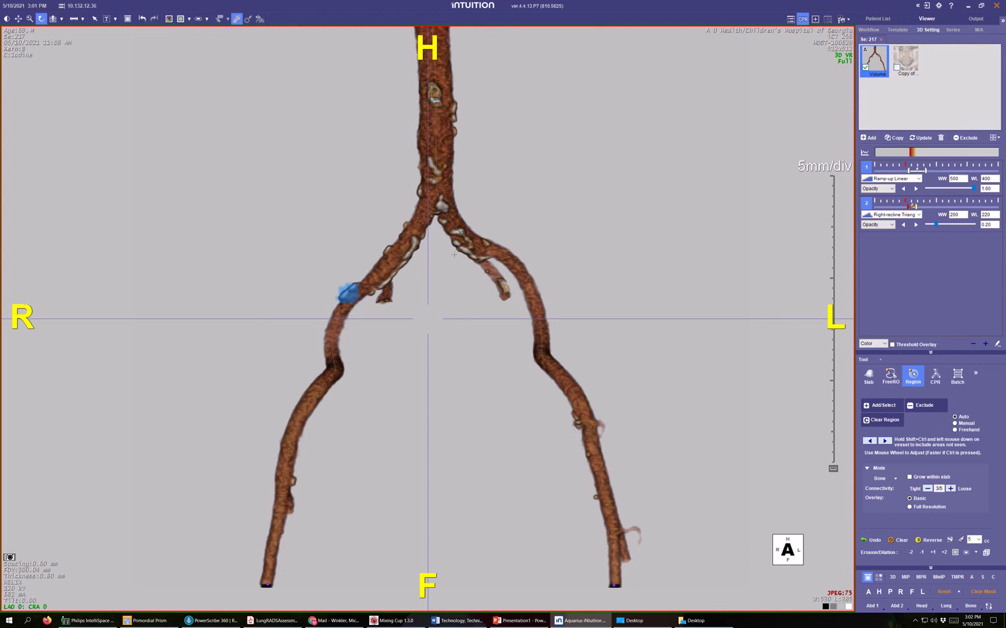
left_click(461, 232)
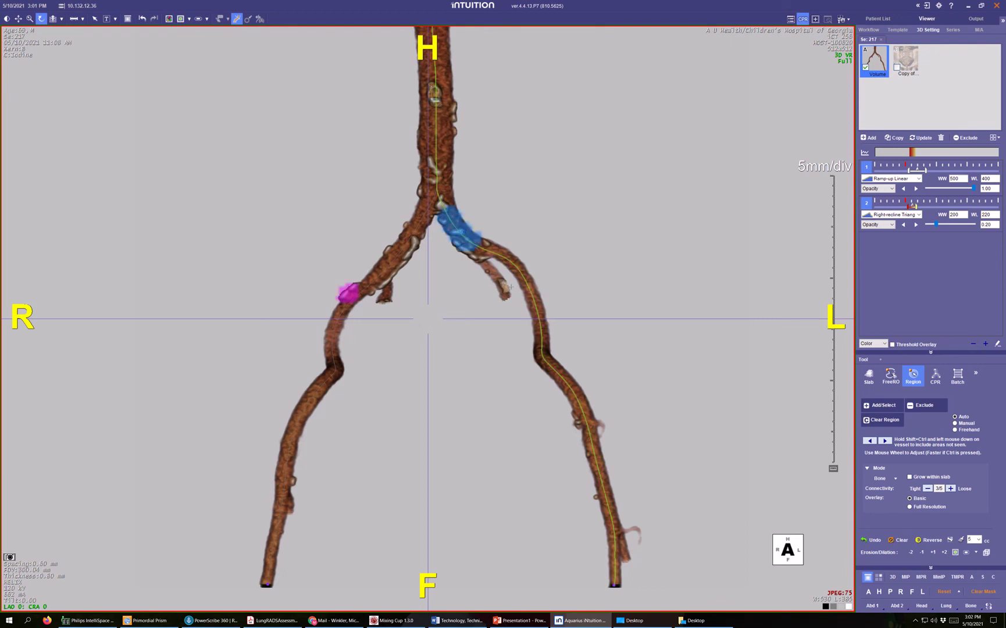
left_click(507, 289)
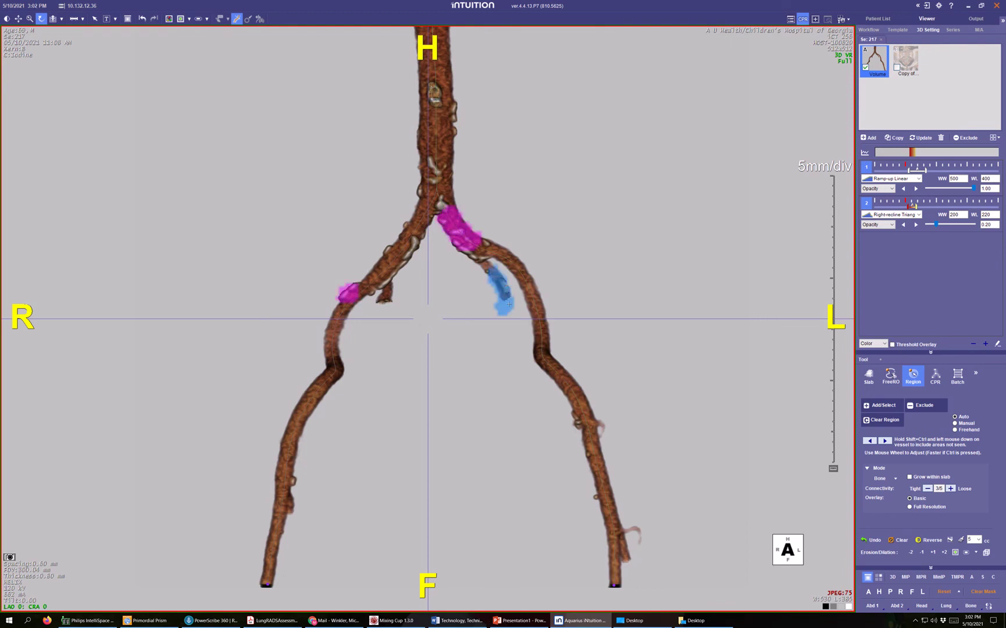
left_click(885, 406)
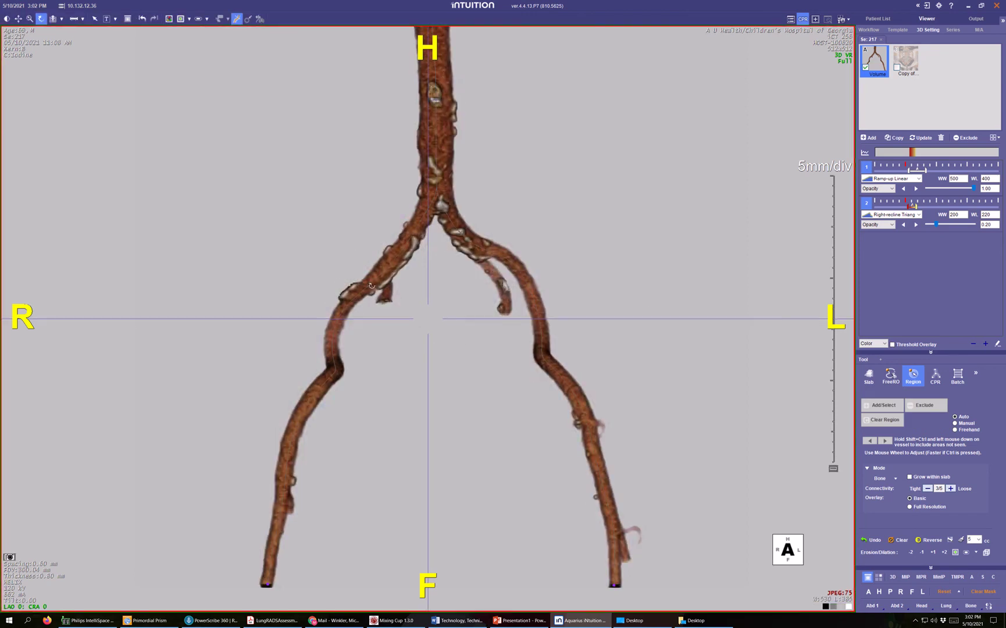
- Grow regions on the right iliac plaque and the right wall of the lower aorta in a slightly cranial view
left_click_drag(390, 315, 377, 316)
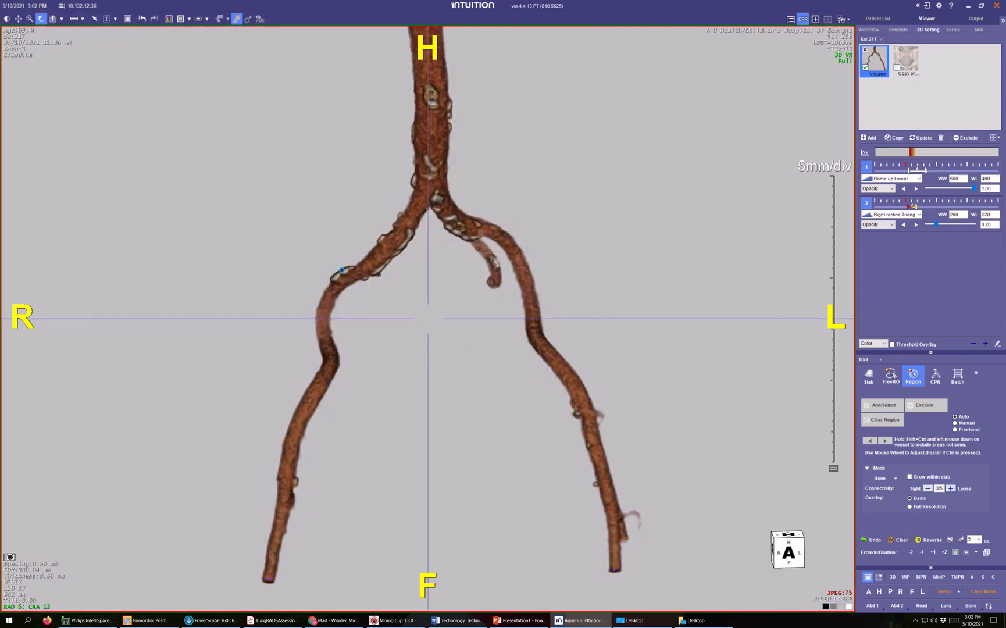
left_click(342, 269)
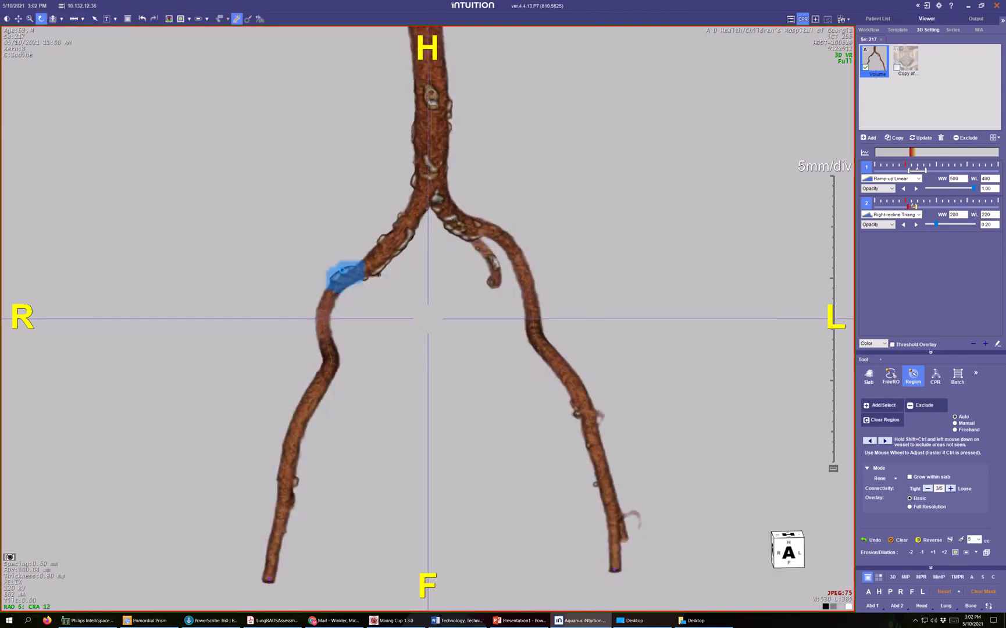
left_click(416, 133)
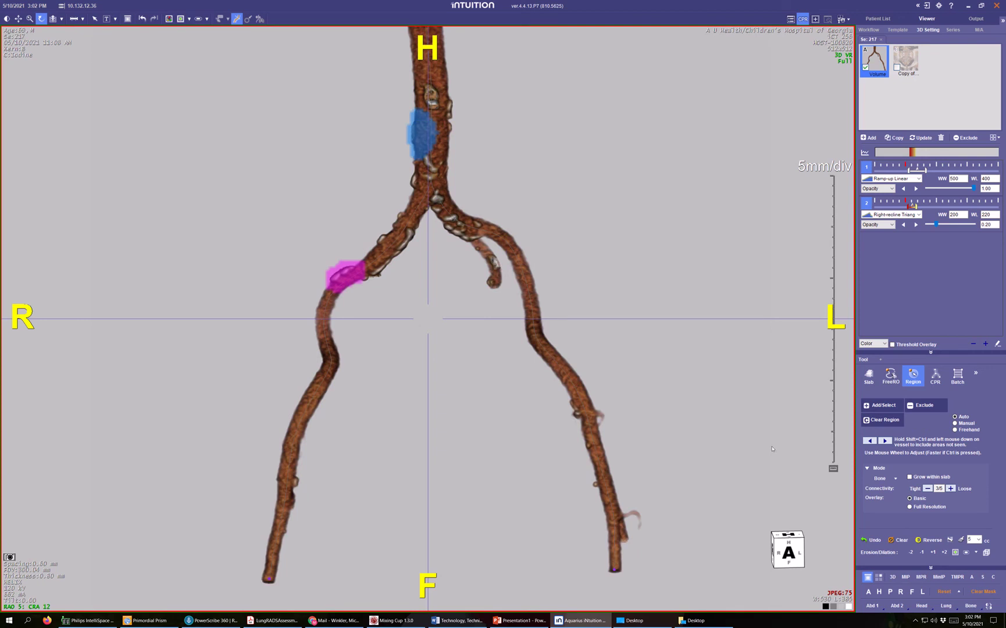
- Add the missing calcified areas along the distal aorta and right iliac artery to the vessel volume, and restore its anterior view
left_click(881, 406)
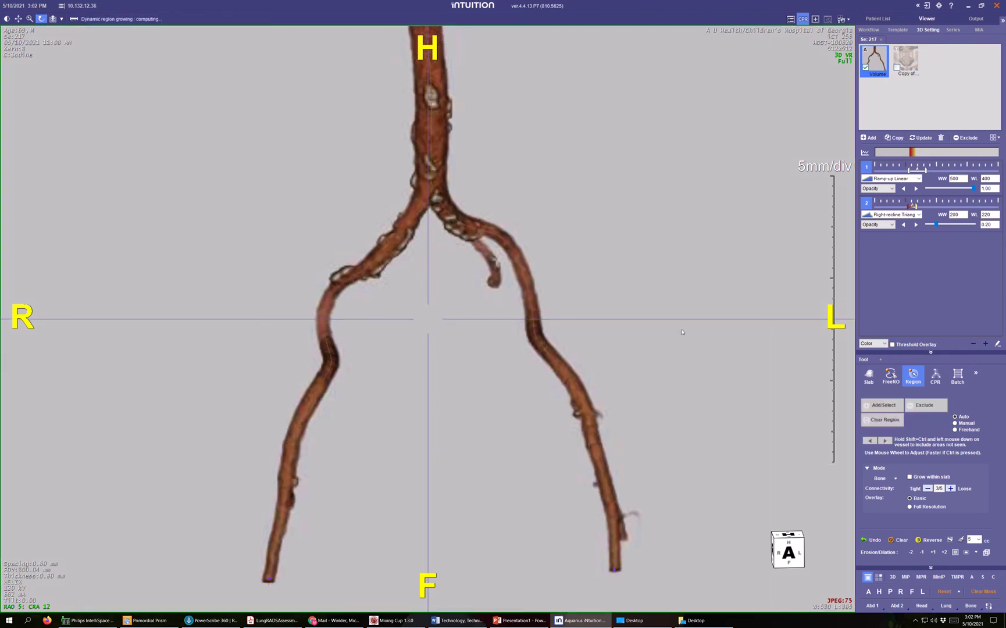
left_click_drag(686, 319, 183, 284)
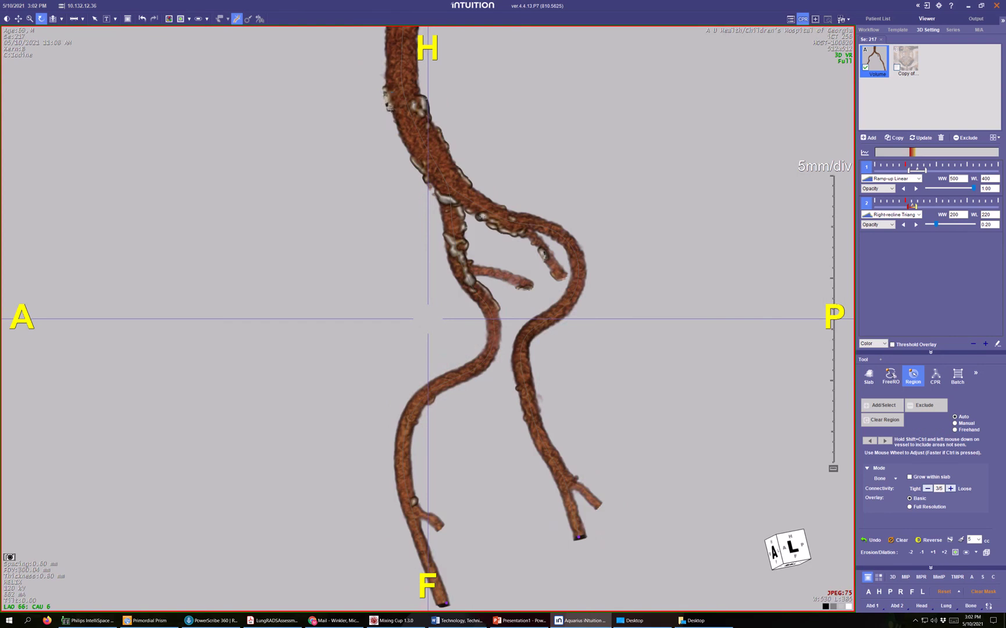
left_click(391, 103)
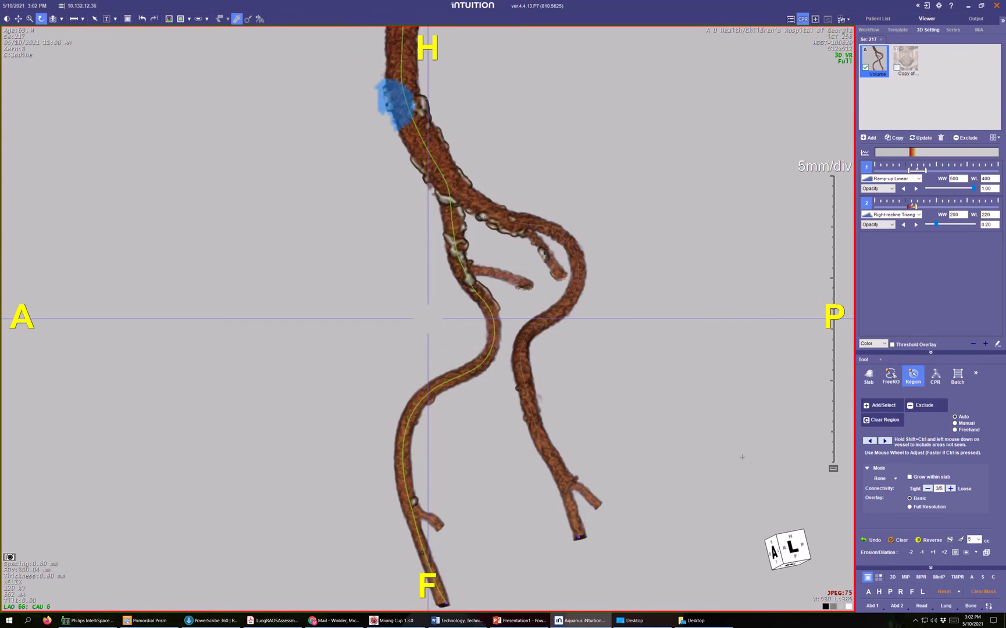
left_click(893, 408)
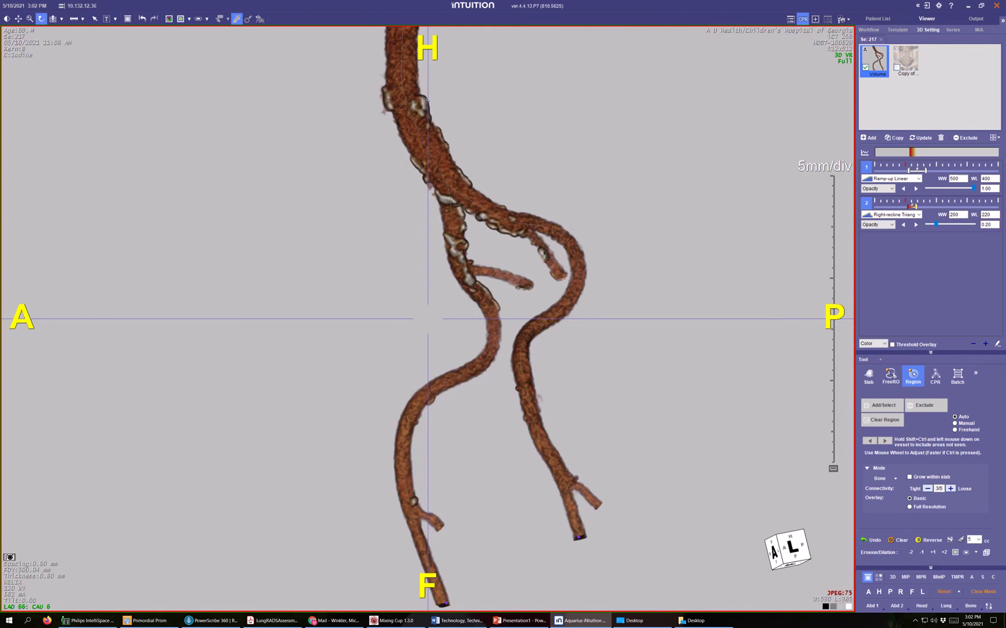
left_click(425, 100)
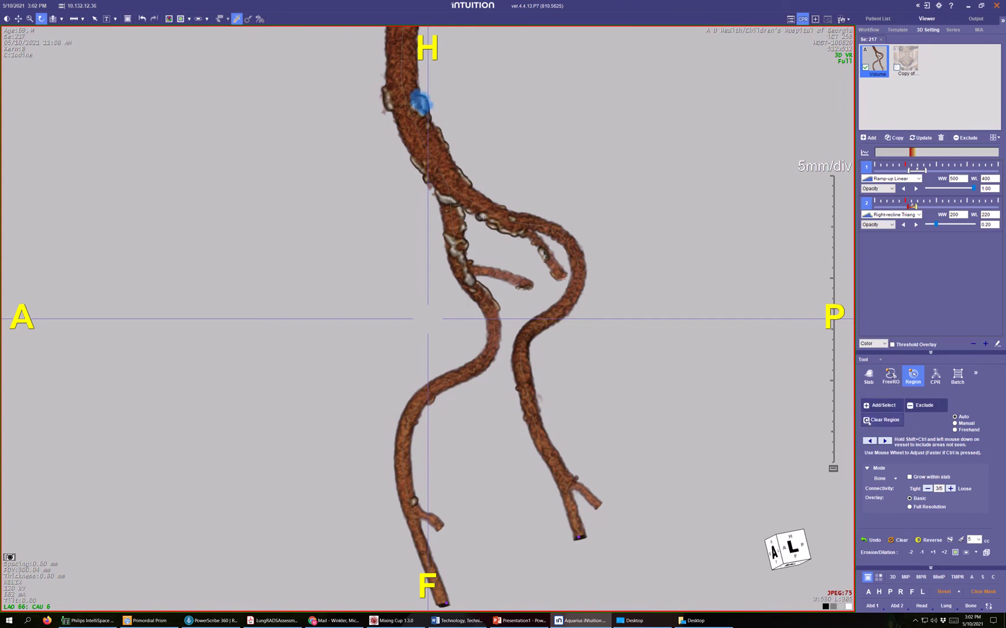
left_click(883, 405)
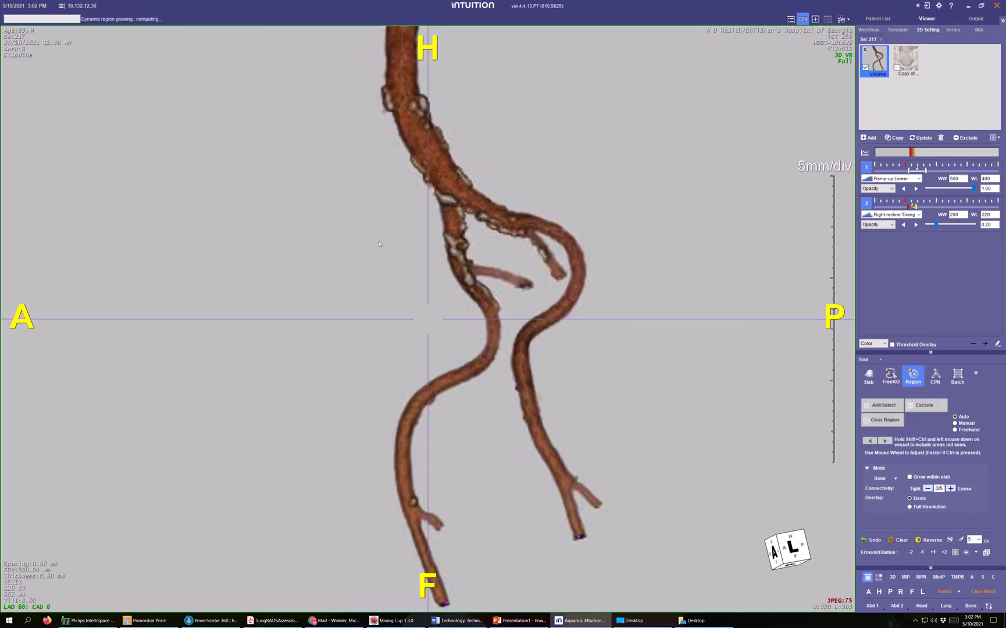
key("a")
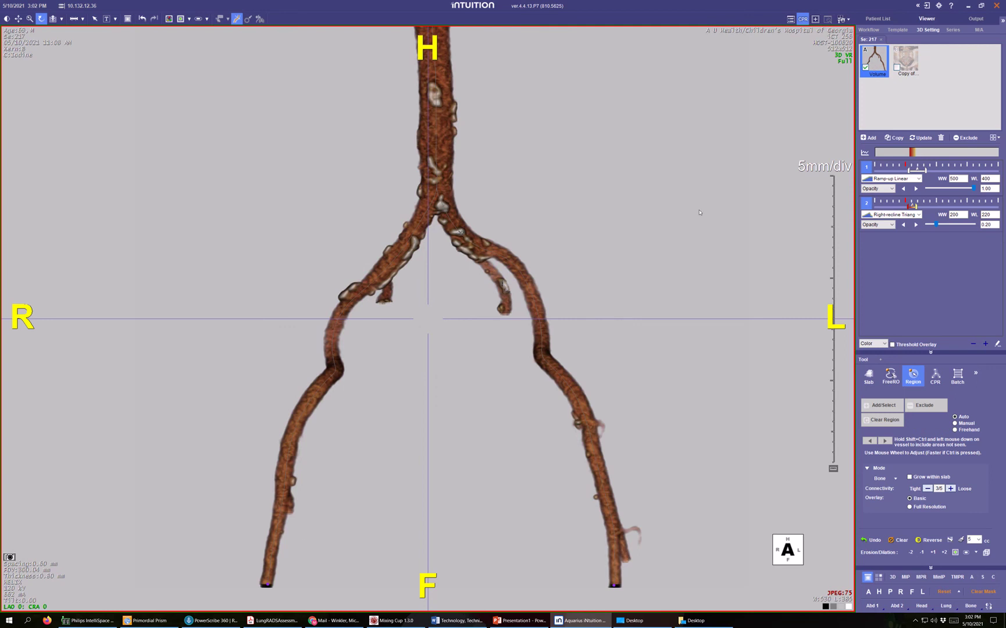
- Overlay the copied bone volume in the multi-view layout and load the right iliofemoral artery's centerline into the curved reformats
left_click(898, 67)
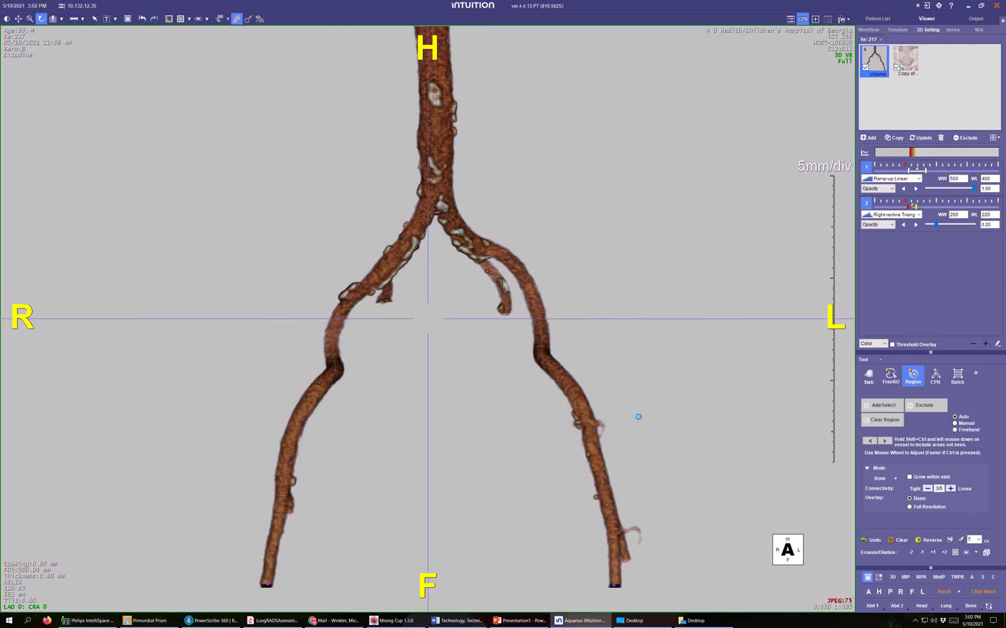
double_click(173, 353)
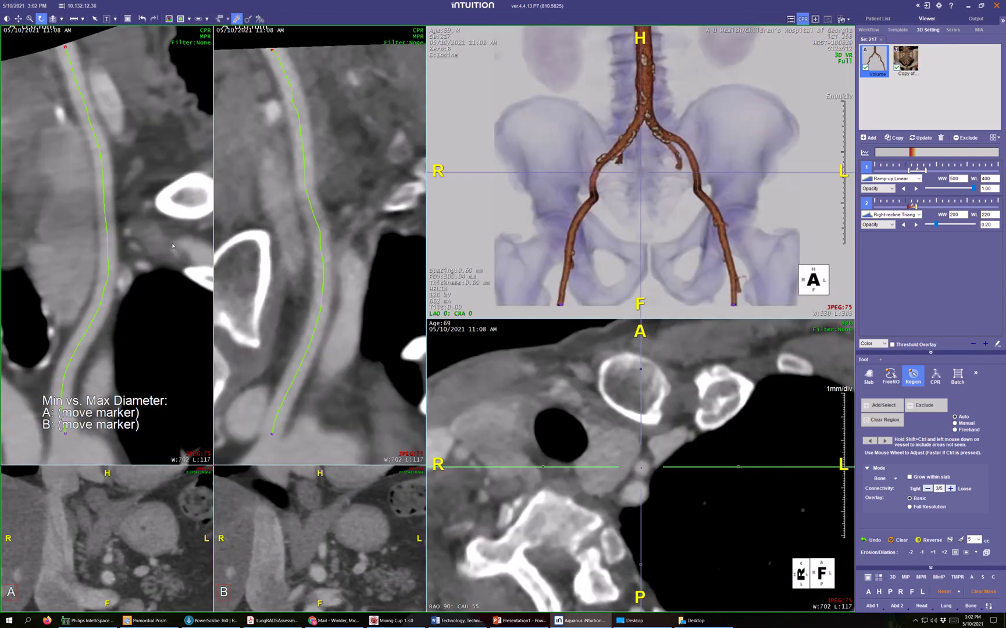
left_click(572, 232)
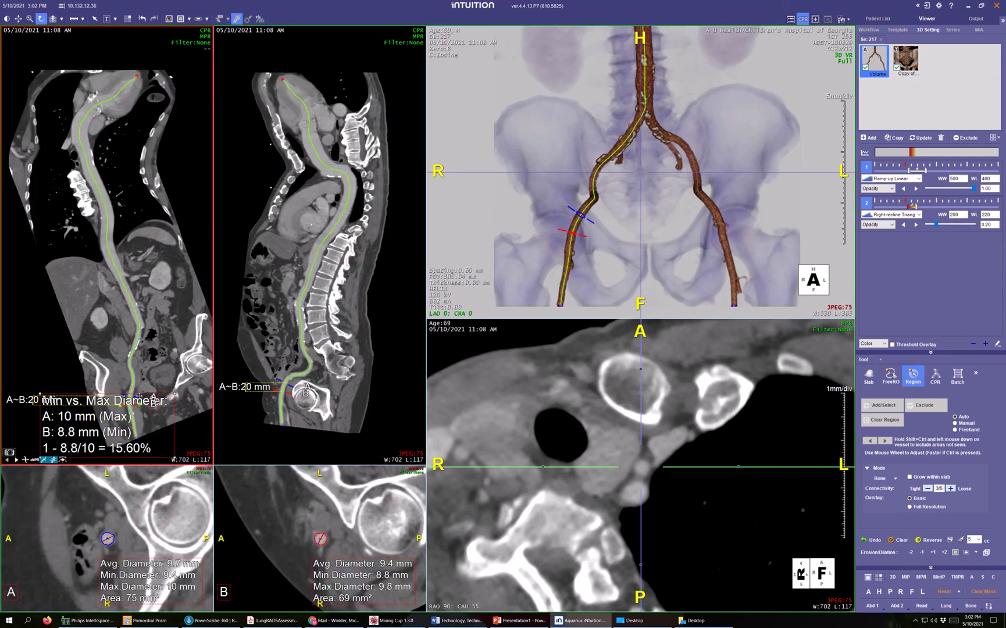
- Reposition the diameter annotation and place marker A at the right common iliac origin, about 168 mm from marker B
left_click_drag(140, 394, 144, 438)
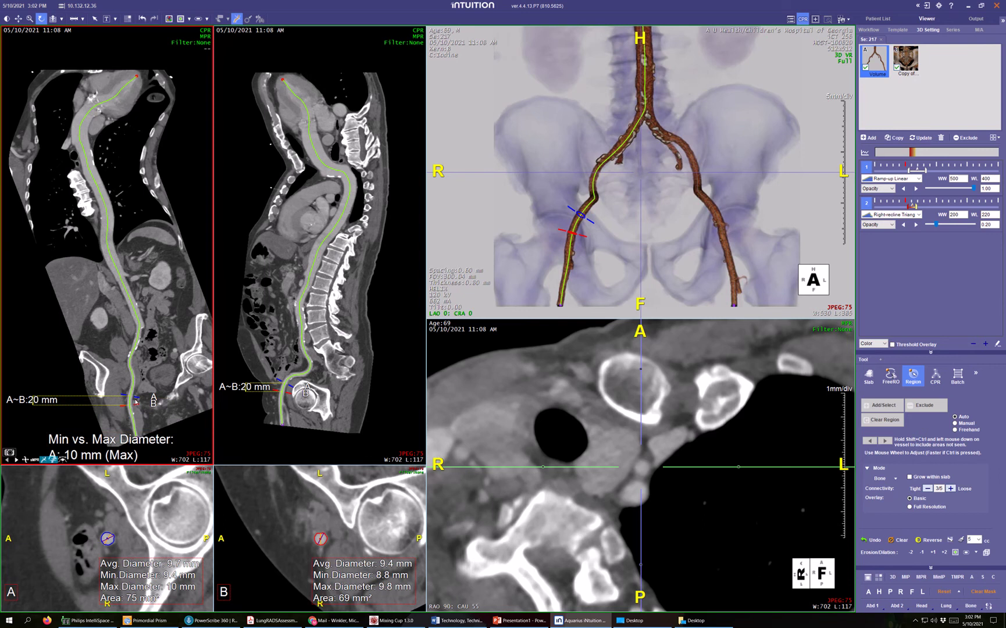
left_click_drag(136, 398, 150, 331)
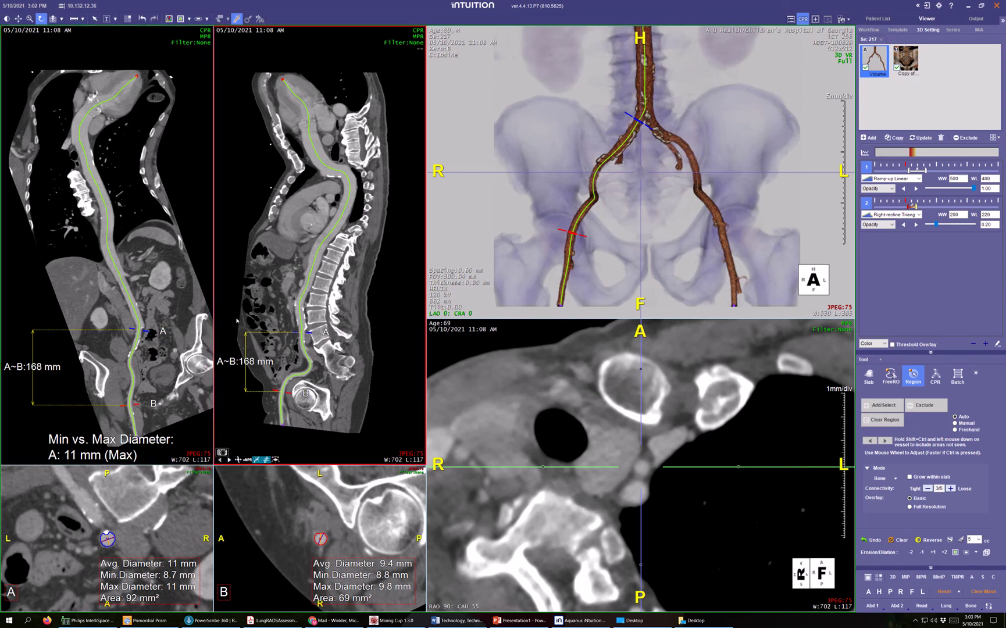
right_click_drag(100, 512, 102, 448)
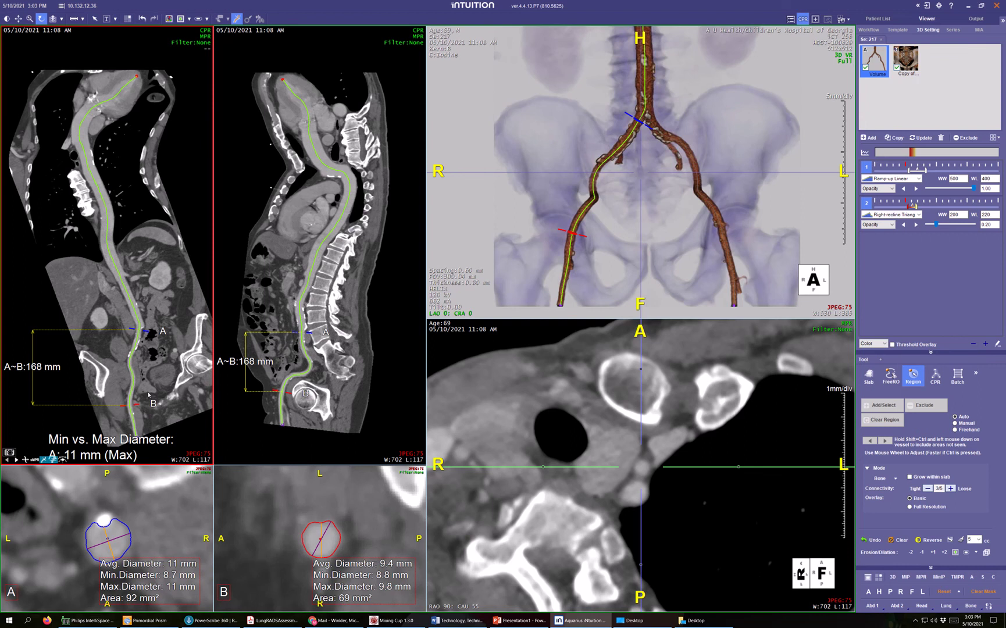
right_click_drag(137, 390, 141, 315)
middle_click_drag(141, 314, 47, 46)
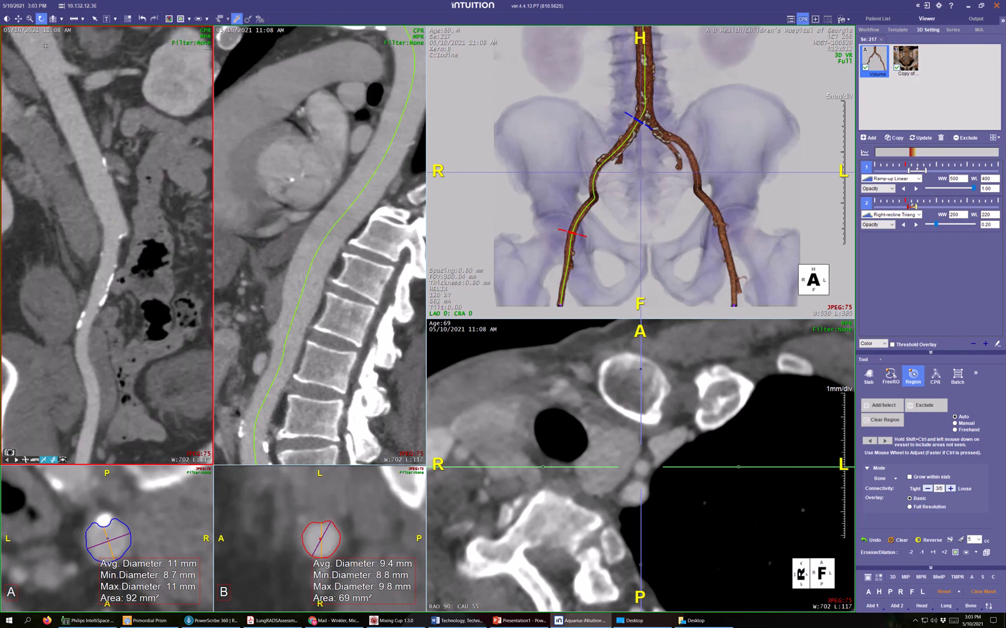
- Measure the lumen diameter at the right common iliac origin with marker A, and move its 3D label beside the upper aorta
mouse_move(127, 249)
left_mouse_down()
mouse_move(131, 236)
mouse_move(134, 272)
mouse_move(122, 292)
mouse_move(136, 248)
left_mouse_up()
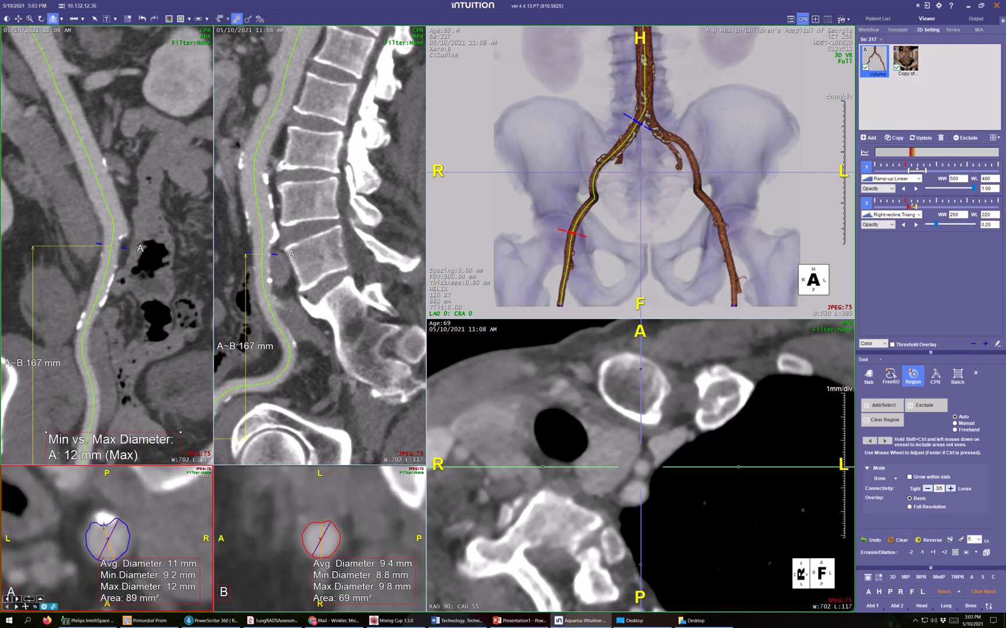
left_click_drag(104, 526, 114, 561)
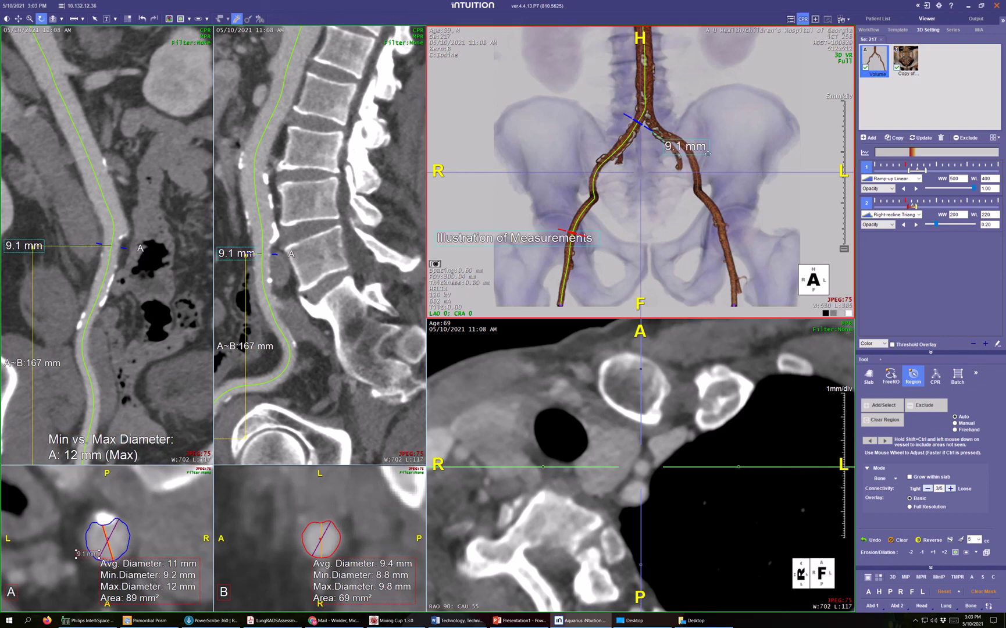
left_click_drag(708, 153, 571, 74)
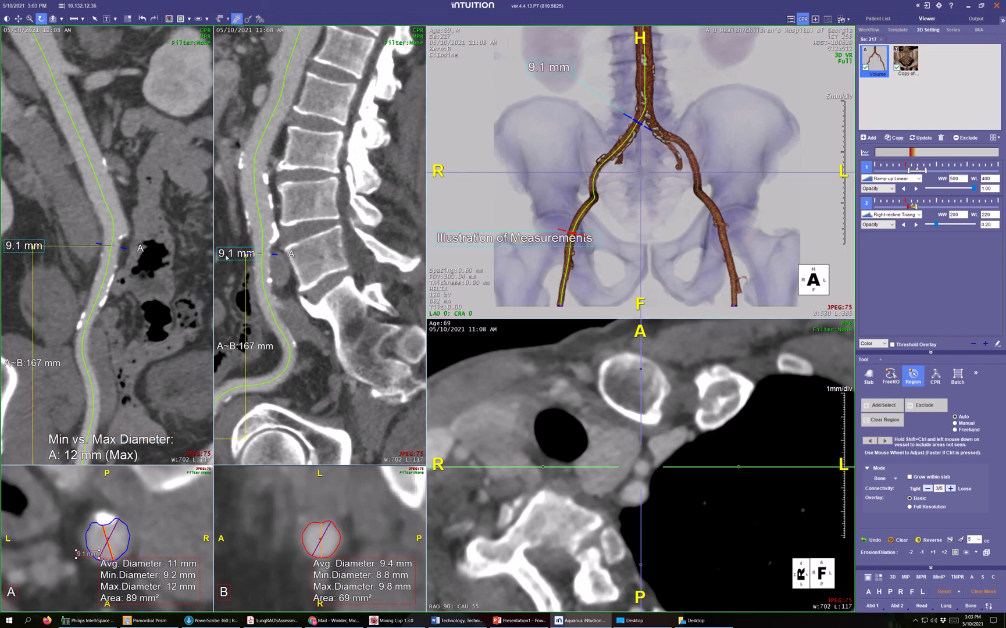
- Place marker A lower in the right common iliac artery, about 140 mm from marker B, and measure the lumen diameter there
mouse_move(123, 248)
left_mouse_down()
mouse_move(108, 303)
mouse_move(126, 287)
left_mouse_up()
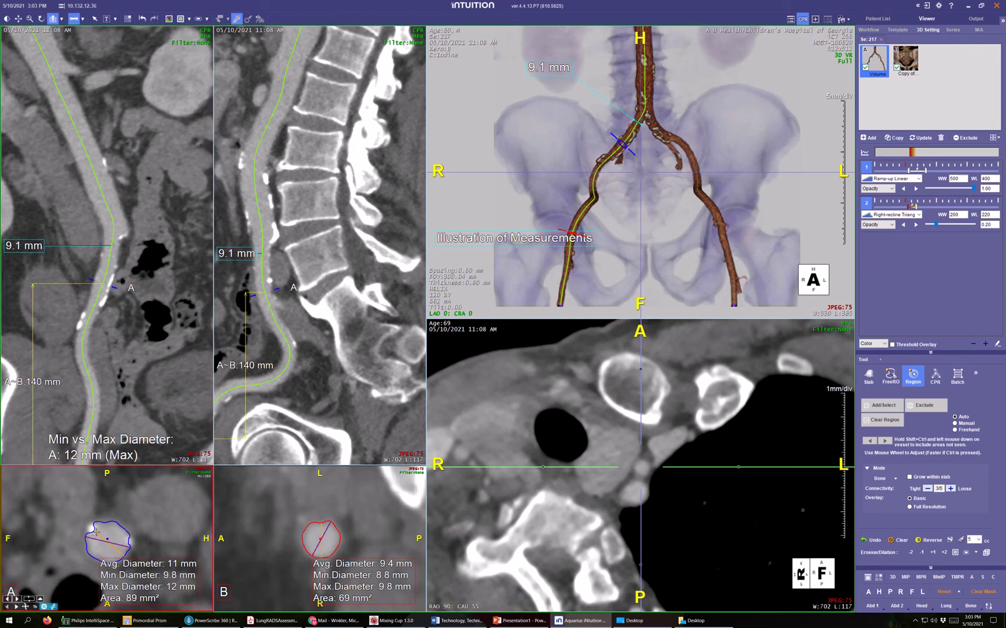
left_click_drag(96, 533, 123, 557)
key("r")
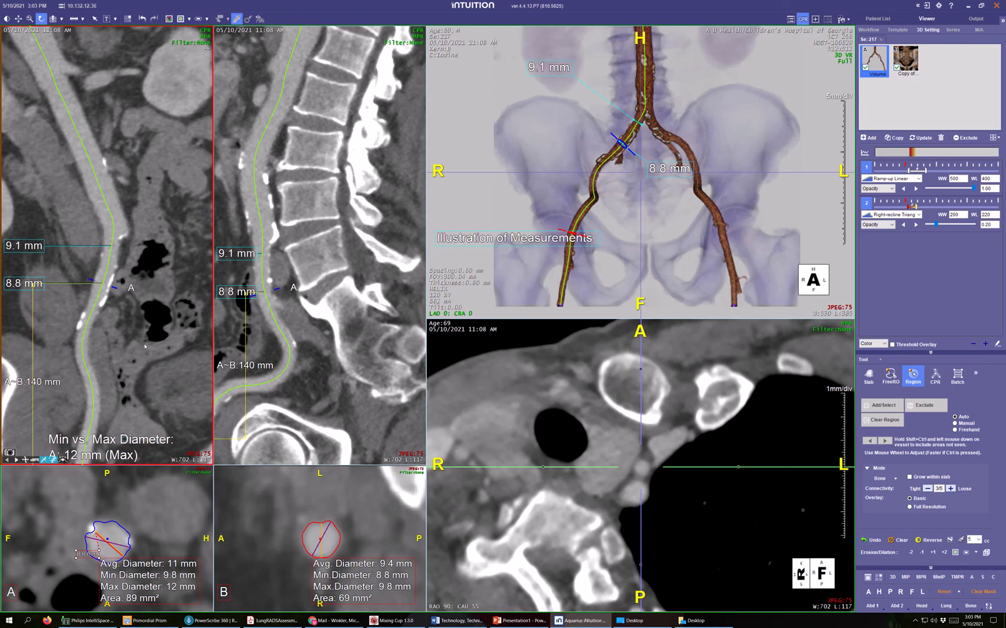
- Place marker A between the two existing diameter levels, about 153 mm from marker B, and measure the calcified lumen's diameter
mouse_move(156, 400)
left_mouse_down()
mouse_move(221, 395)
mouse_move(122, 306)
mouse_move(118, 326)
mouse_move(117, 302)
left_mouse_up()
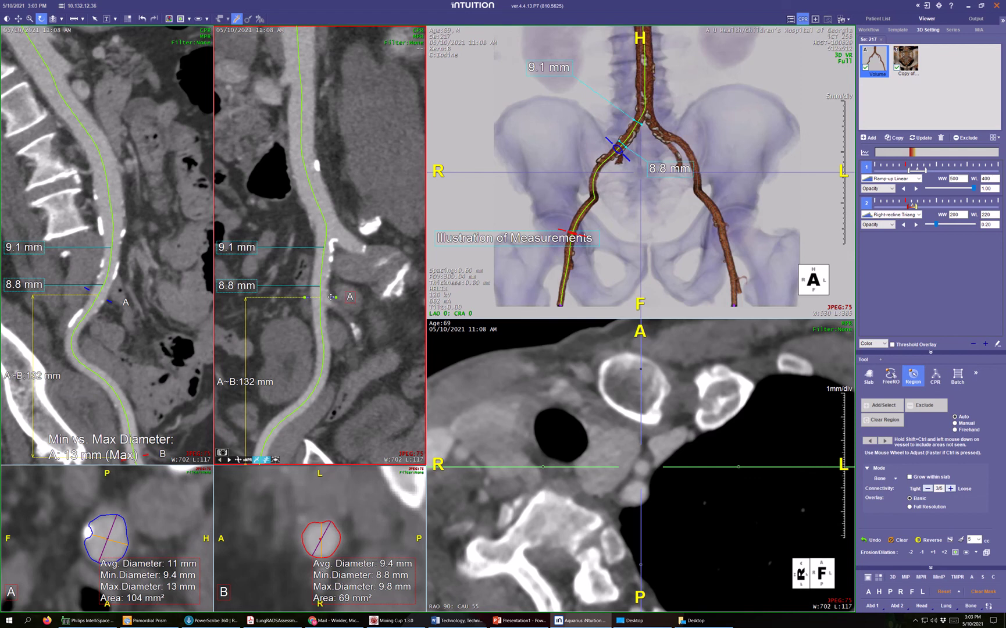
left_click_drag(332, 298, 338, 266)
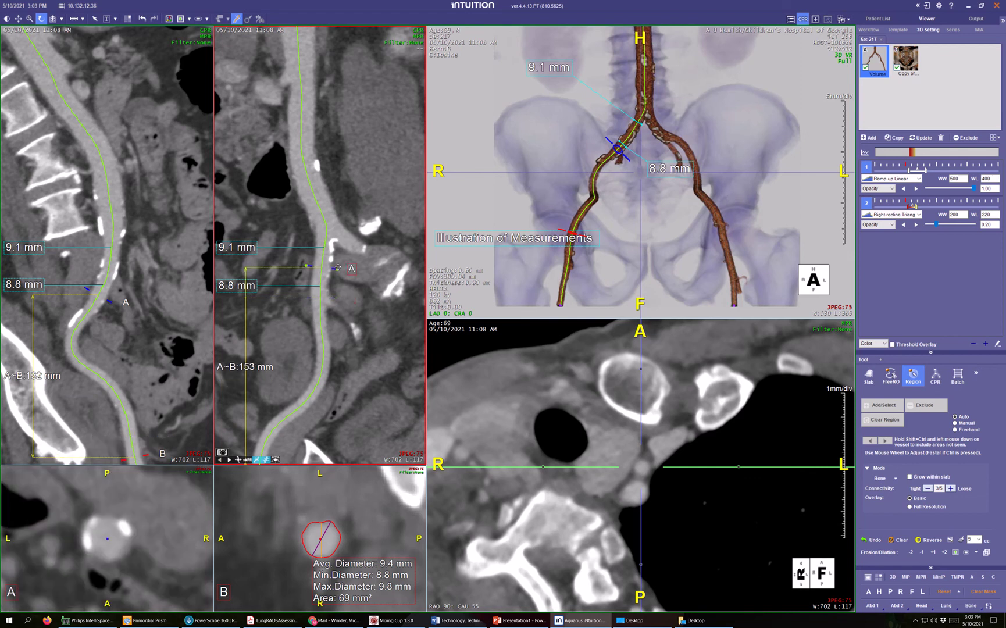
key("d")
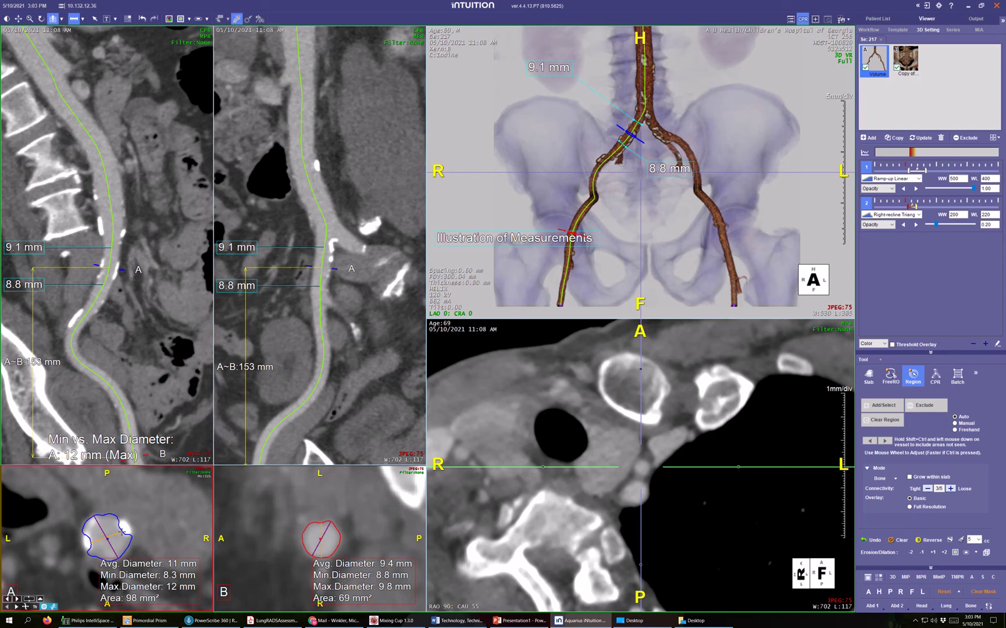
left_click_drag(123, 531, 92, 543)
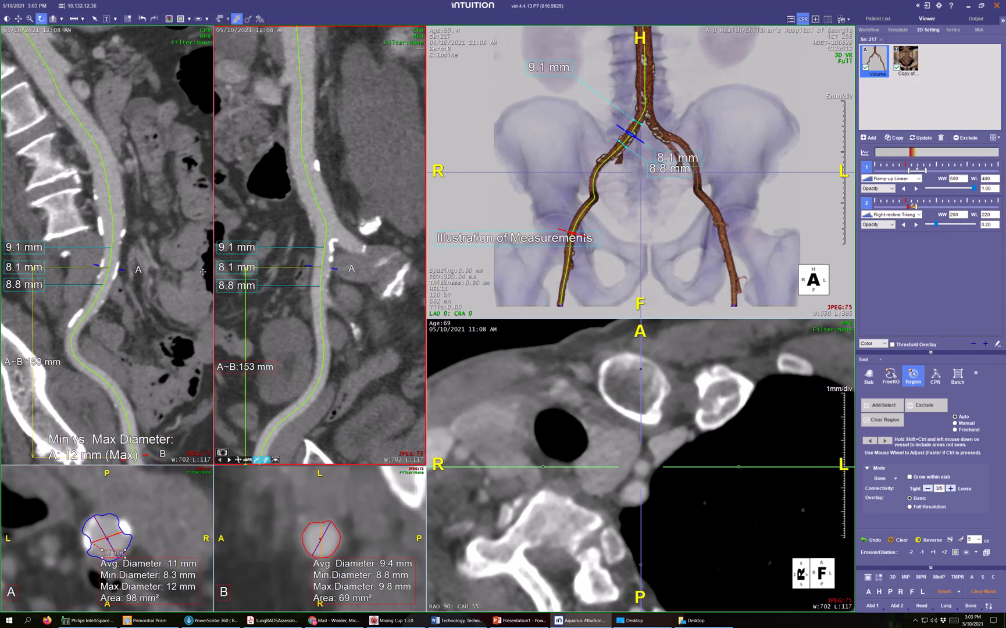
- Measure the length of the segment from marker A to marker B, about 33 mm below it, and the lumen diameter at B
key("d")
left_click_drag(336, 268, 334, 314)
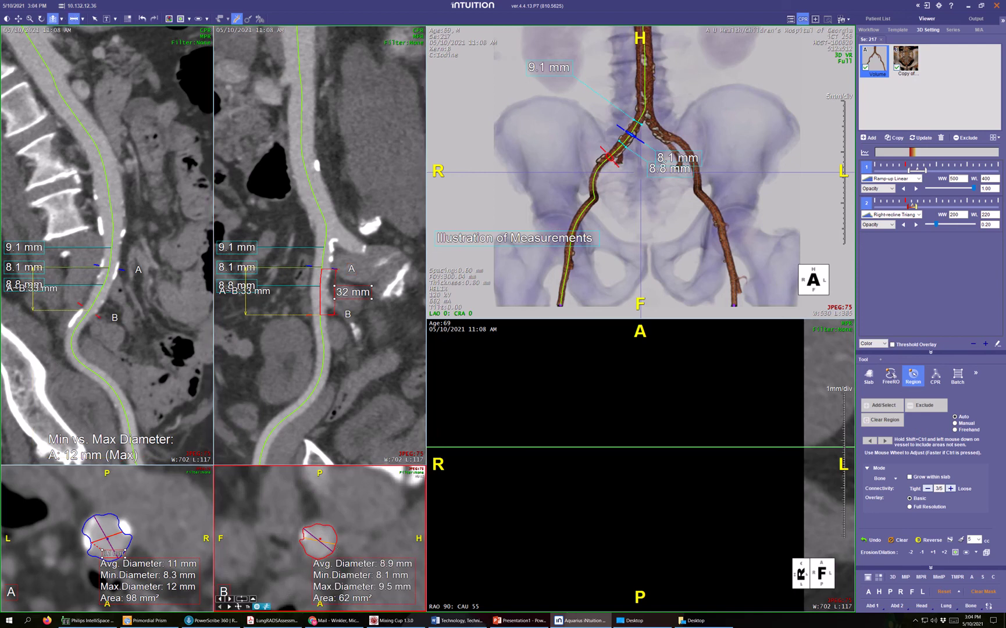
left_click_drag(335, 544, 307, 538)
- Delete the 32 mm length measurement and measure the right external iliac lumen diameter with marker B about 79 mm from marker A
middle_click_drag(346, 316, 387, 95)
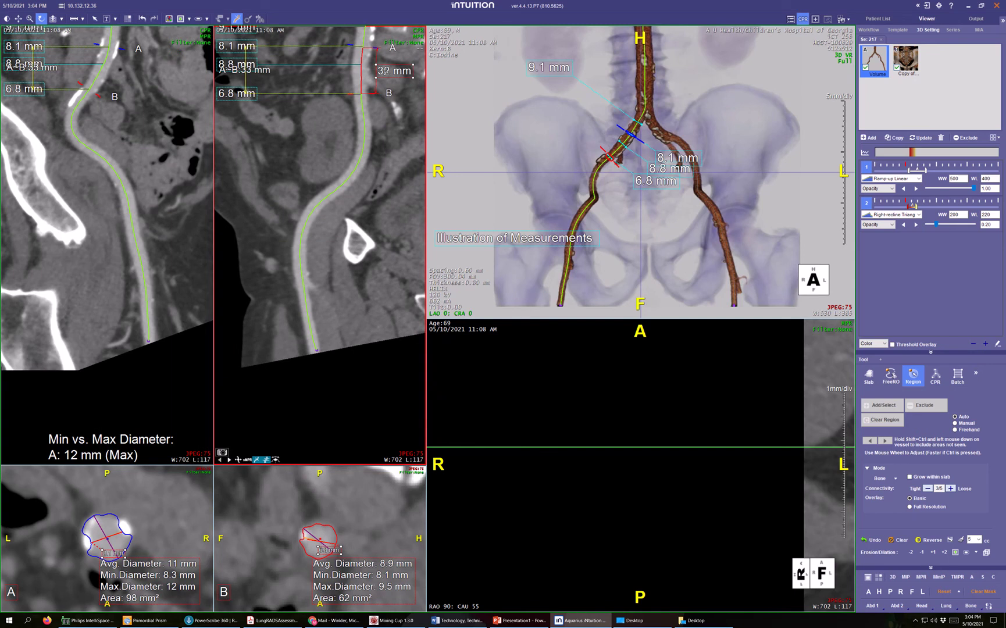
right_click(384, 71)
left_click(389, 86)
left_click_drag(367, 99, 361, 162)
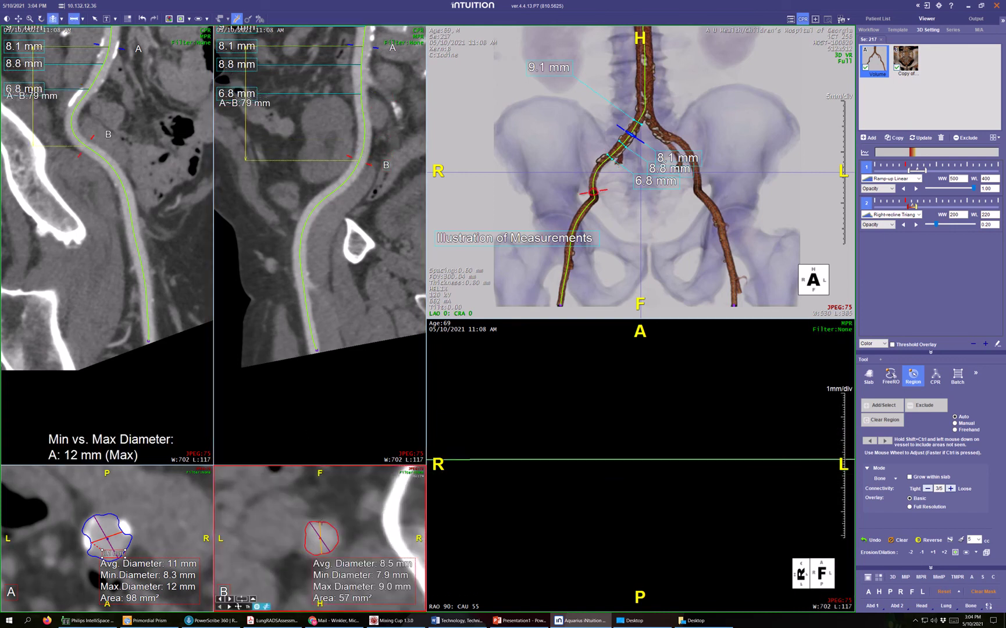
left_click_drag(320, 522, 321, 554)
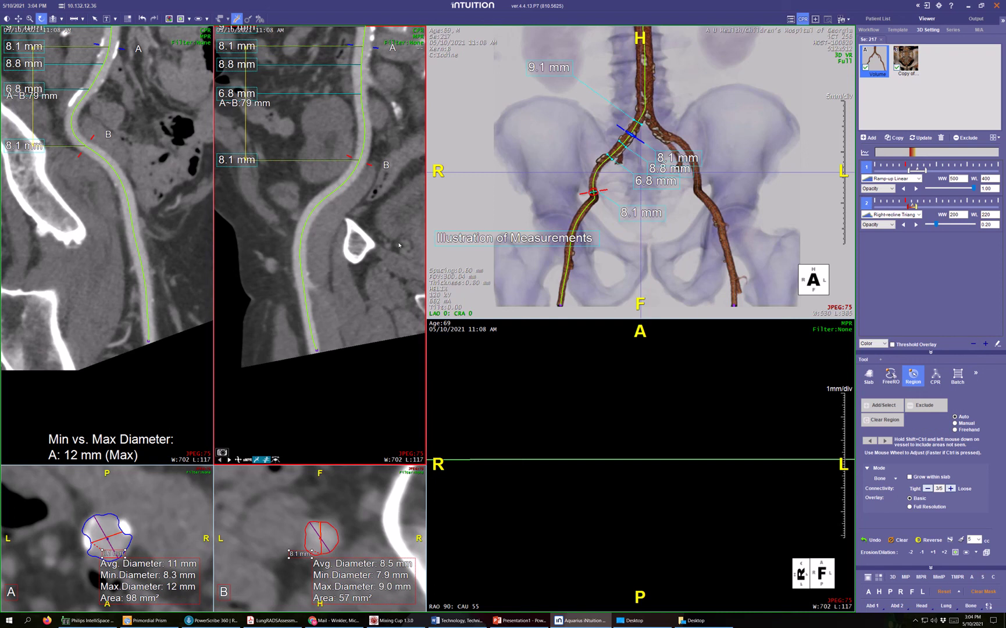
- Place marker B in the distal right external iliac artery, about 134 mm from marker A, and measure the lumen diameter there
left_click_drag(381, 263, 291, 315)
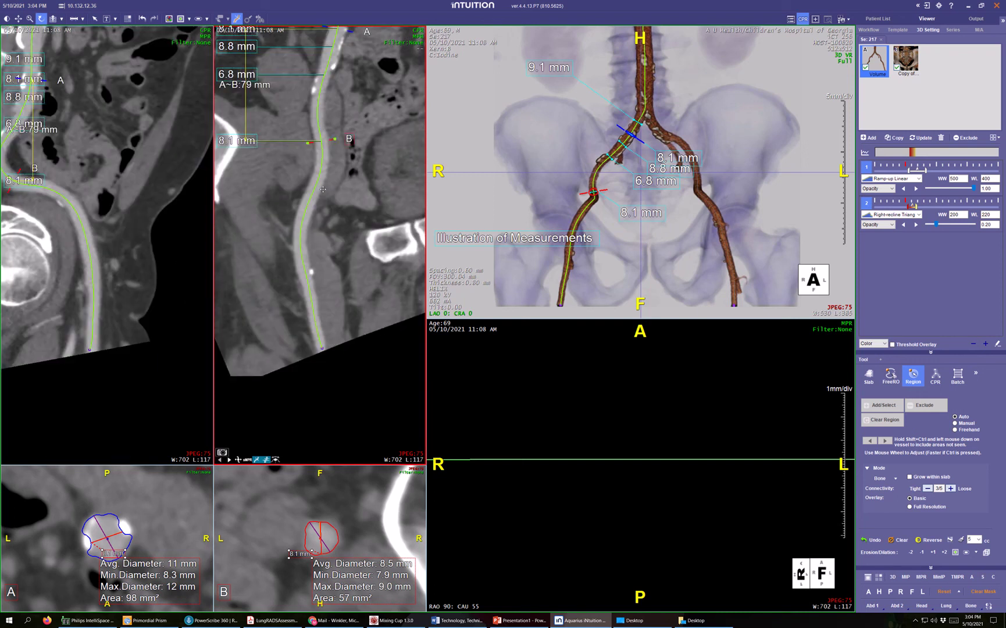
left_click_drag(333, 142, 315, 220)
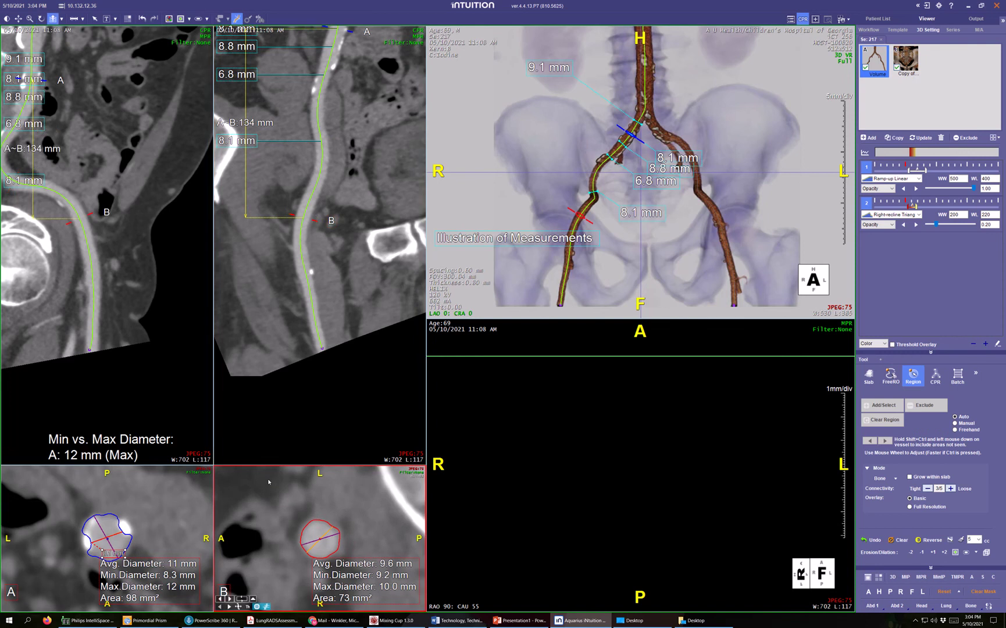
key("d")
left_click_drag(332, 526, 311, 550)
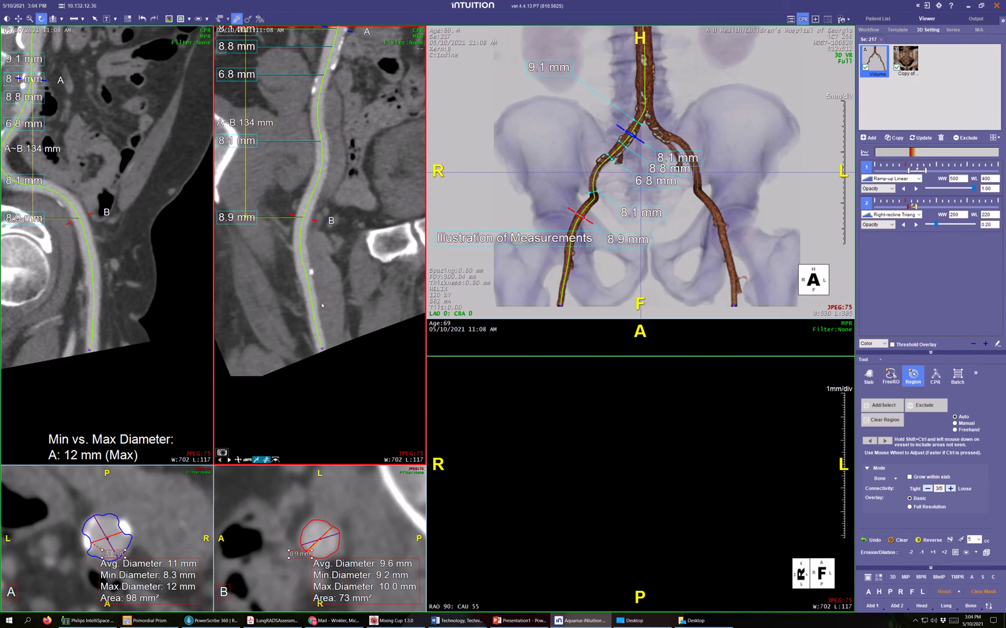
- Place marker B at the right common femoral artery, about 171 mm from marker A, and measure the lumen diameter there
scroll(322, 305, "down", 10)
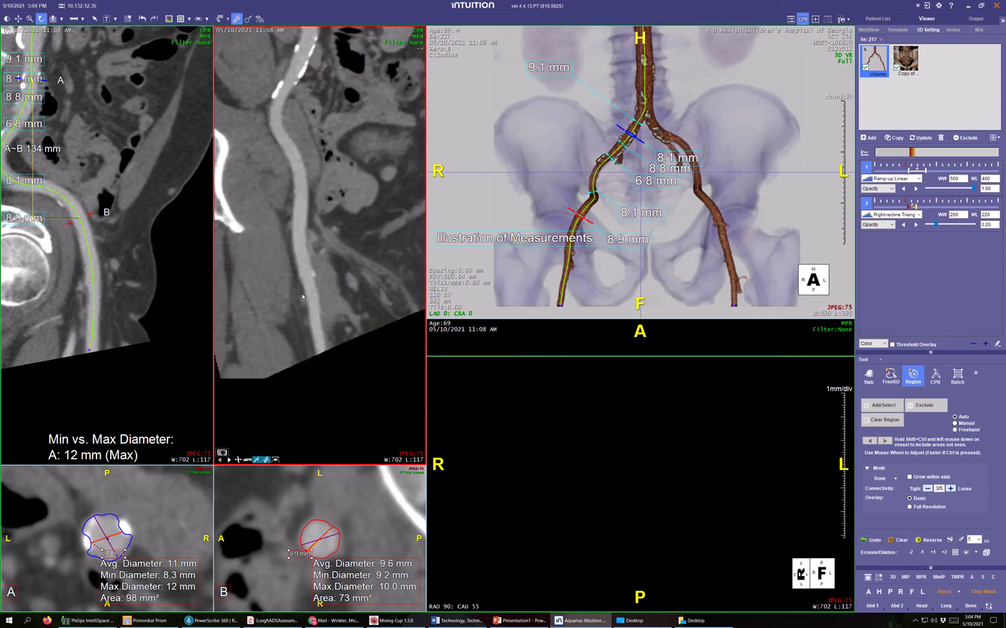
scroll(302, 296, "down", 5)
scroll(182, 233, "down", 10)
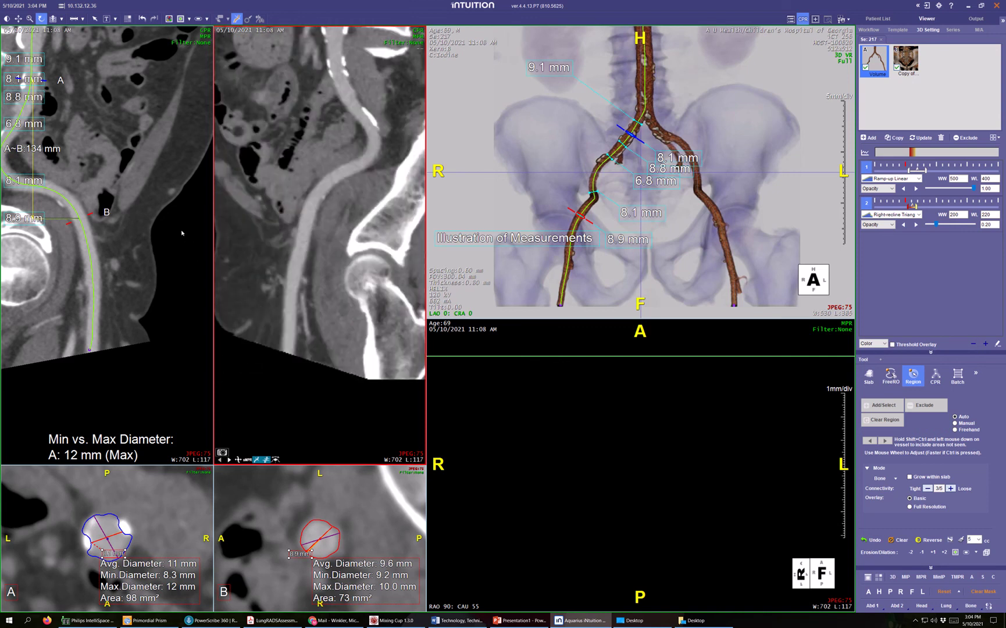
left_click_drag(217, 237, 222, 237)
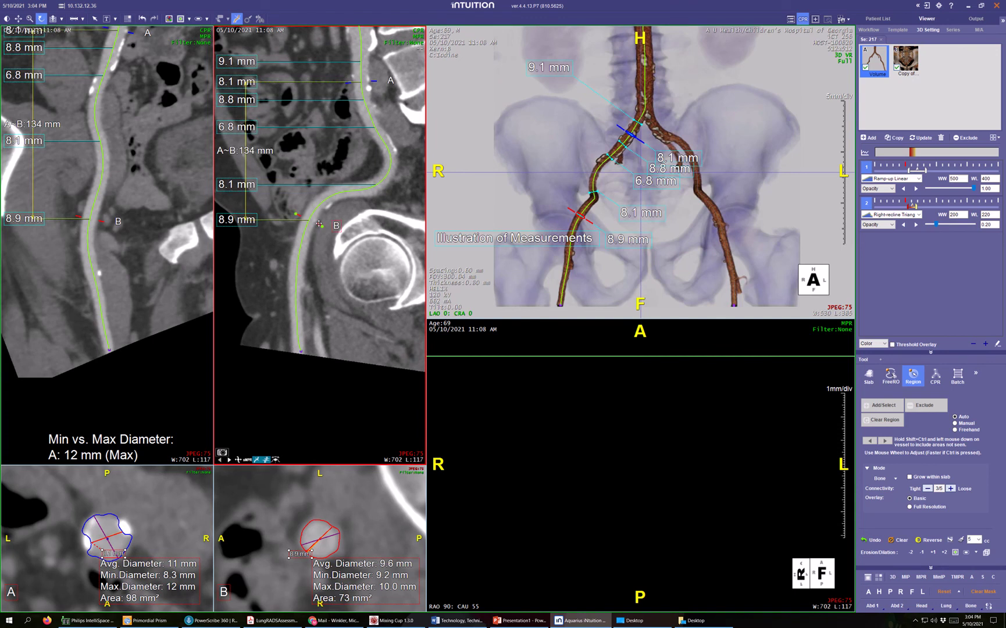
left_click_drag(320, 229, 298, 272)
key("d")
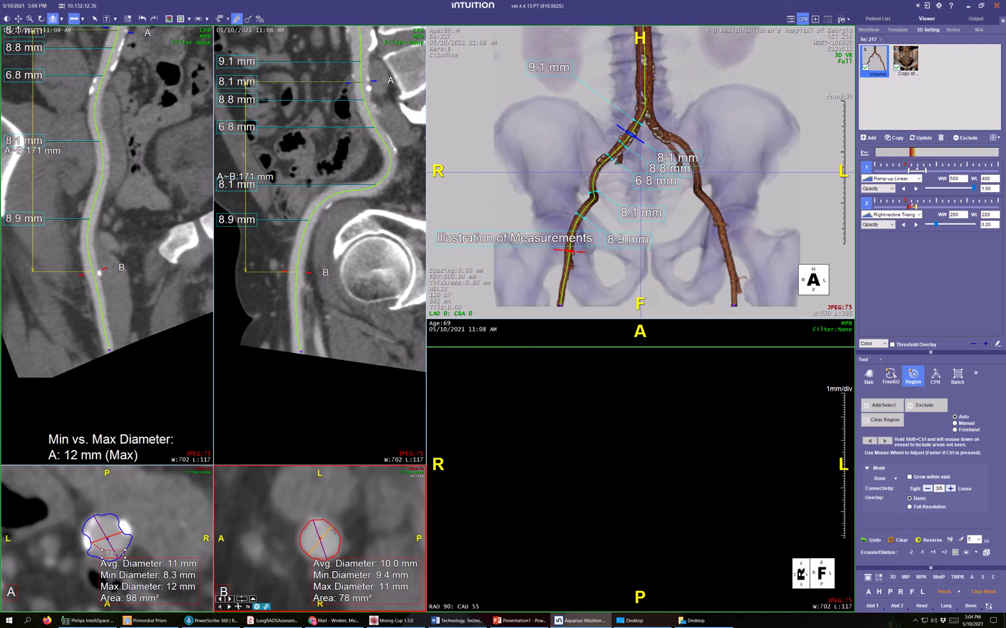
left_click_drag(334, 527, 312, 551)
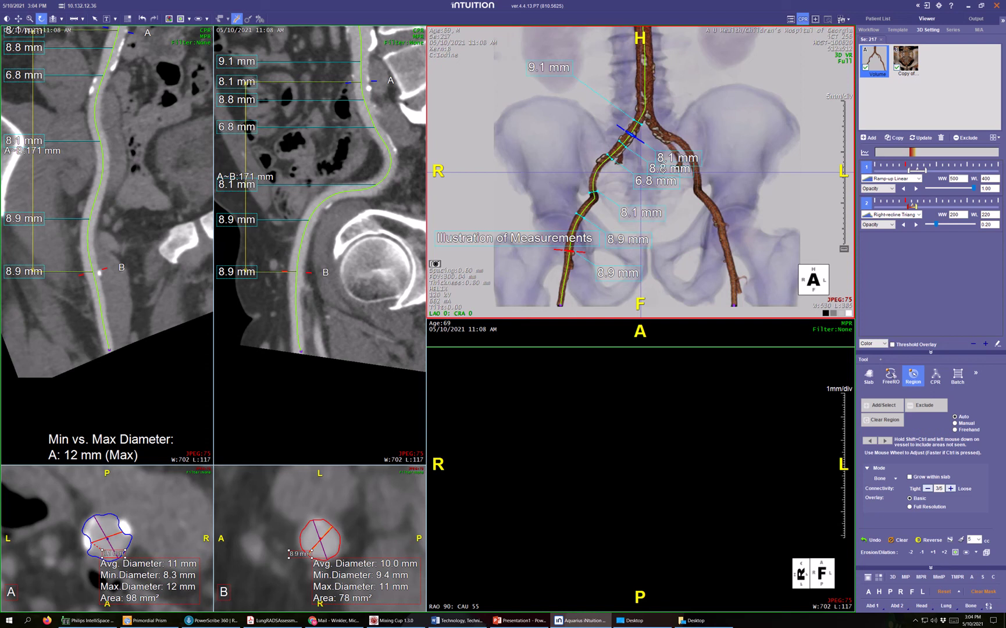
- Spread the right iliofemoral diameter labels beside the right pelvis and move the "Illustration of Measurements" title above the vessels in the 3D view
left_click_drag(670, 156, 543, 87)
left_click_drag(670, 168, 548, 107)
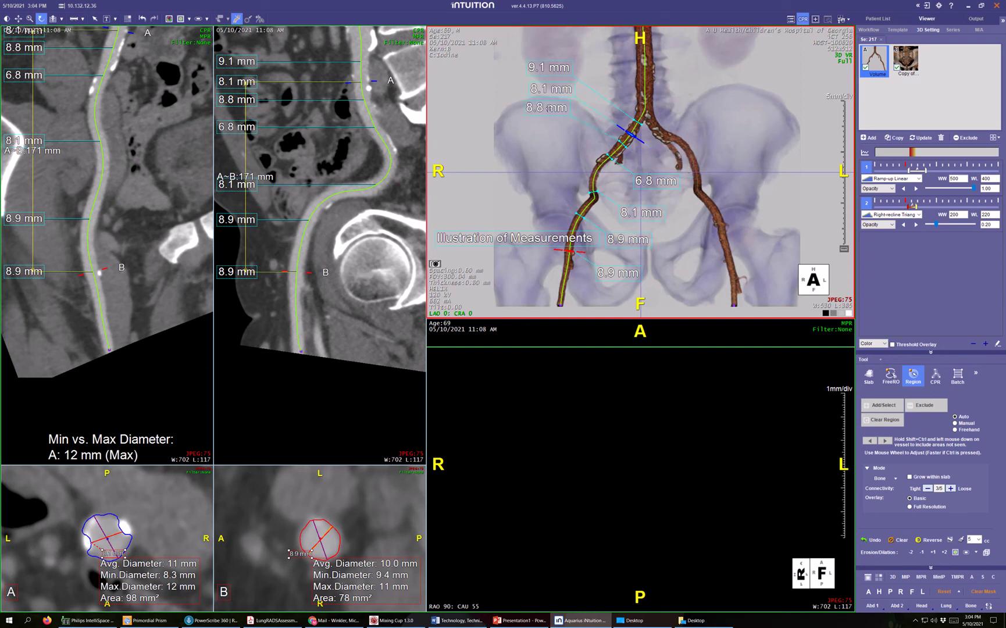
left_click_drag(647, 183, 518, 156)
left_click_drag(643, 214, 533, 176)
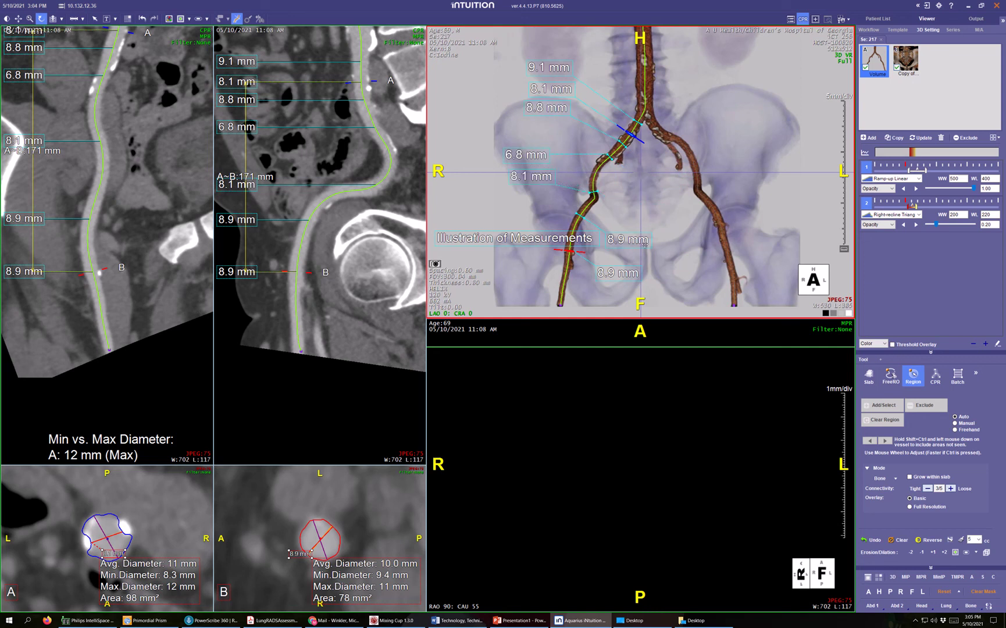
left_click_drag(638, 241, 542, 198)
left_click_drag(541, 239, 664, 44)
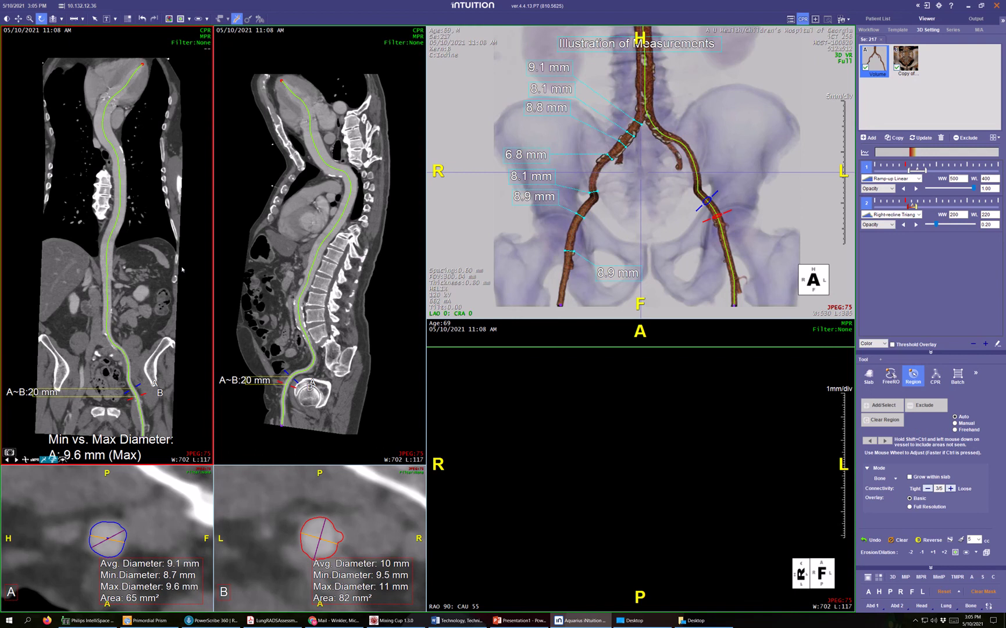
- Place marker A at the origin of the left common iliac artery, about 156 mm from marker B, and measure the lumen diameter there
left_click_drag(321, 395, 323, 292)
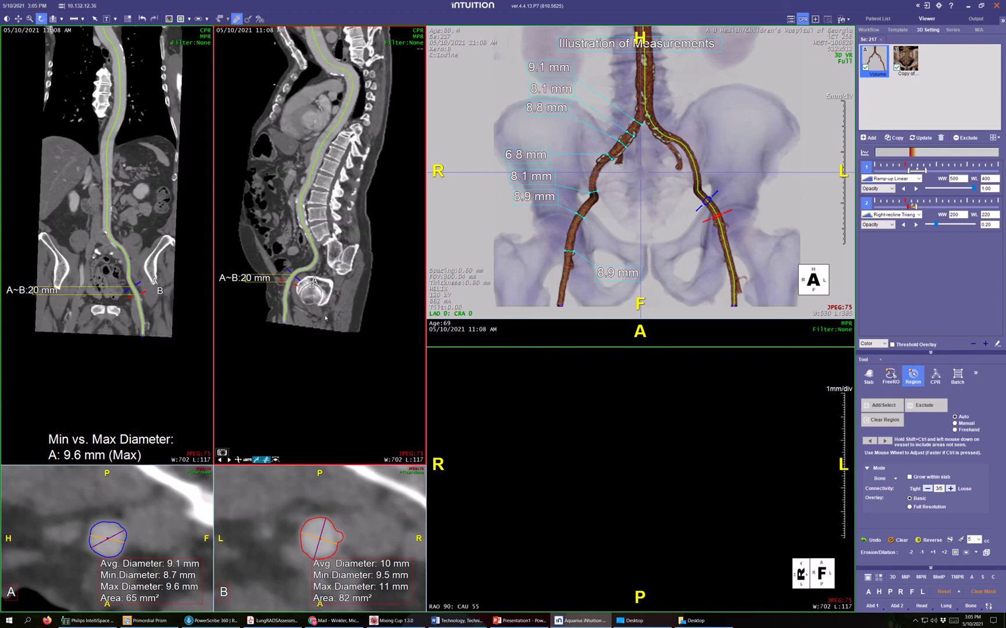
right_click_drag(339, 96, 318, 247)
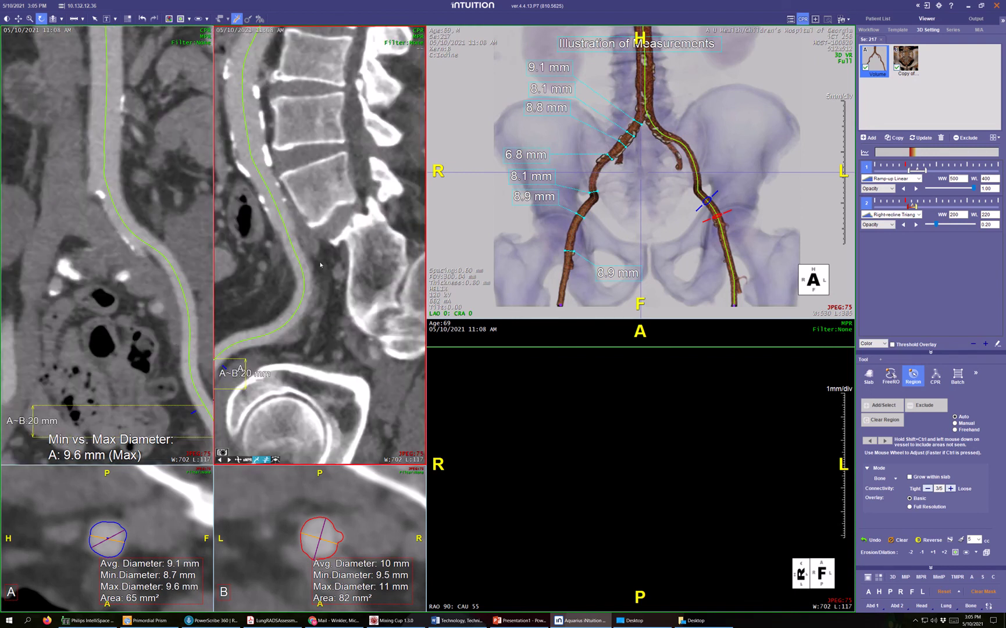
left_click_drag(321, 265, 364, 244)
right_click_drag(342, 428, 338, 270)
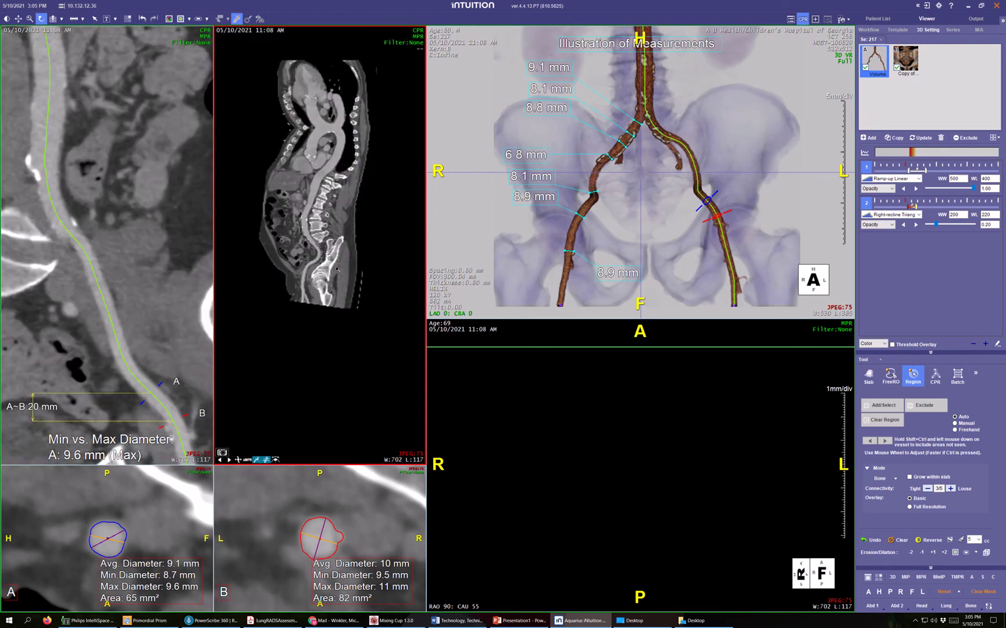
left_click_drag(339, 267, 383, 256)
left_click_drag(342, 164, 354, 162)
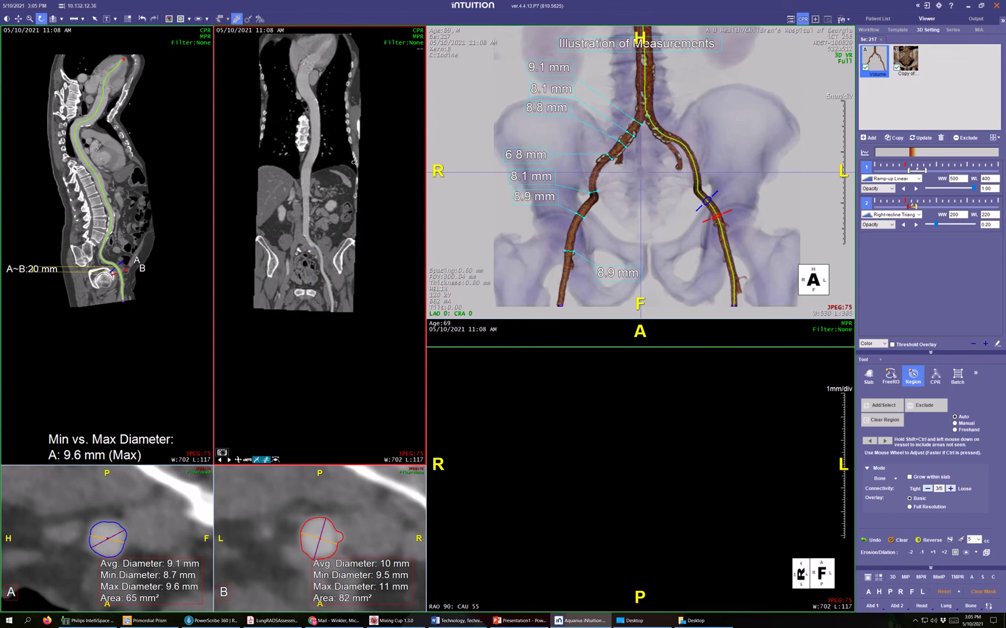
right_click_drag(355, 162, 340, 348)
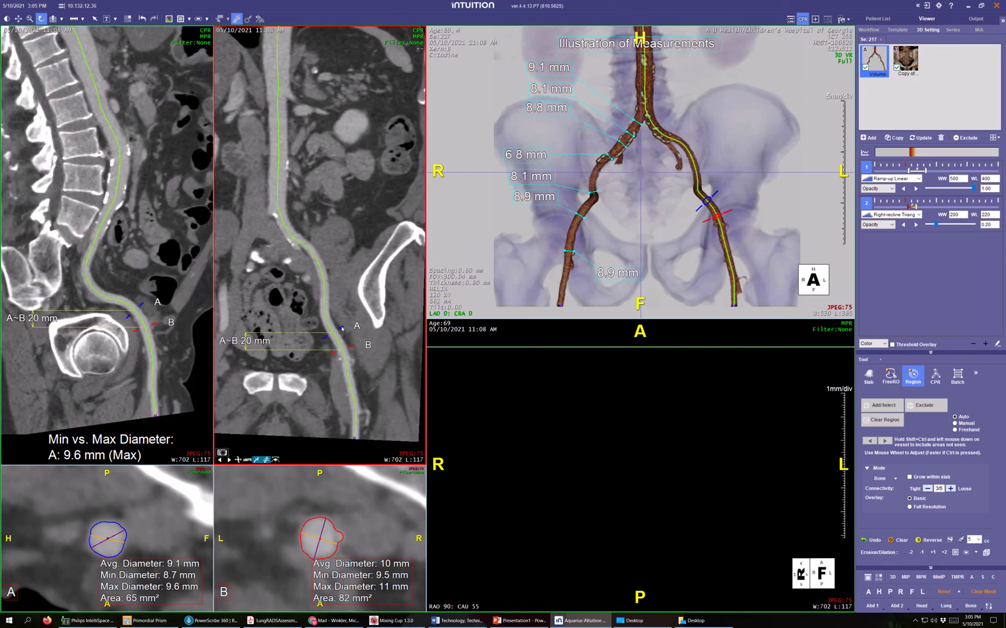
mouse_move(342, 329)
left_mouse_down()
mouse_move(305, 227)
mouse_move(321, 209)
left_mouse_up()
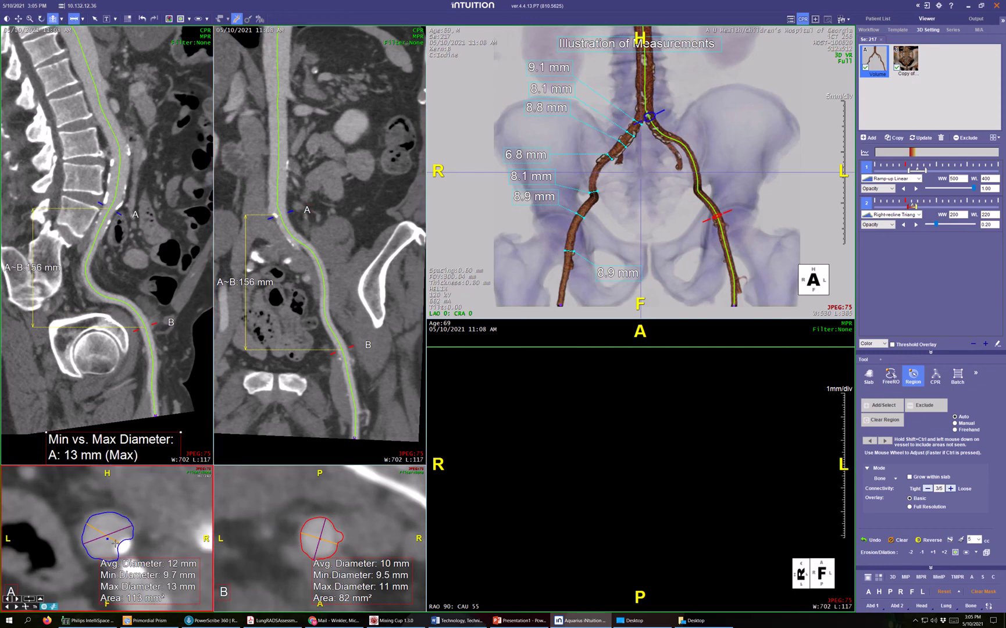
left_click_drag(119, 543, 87, 524)
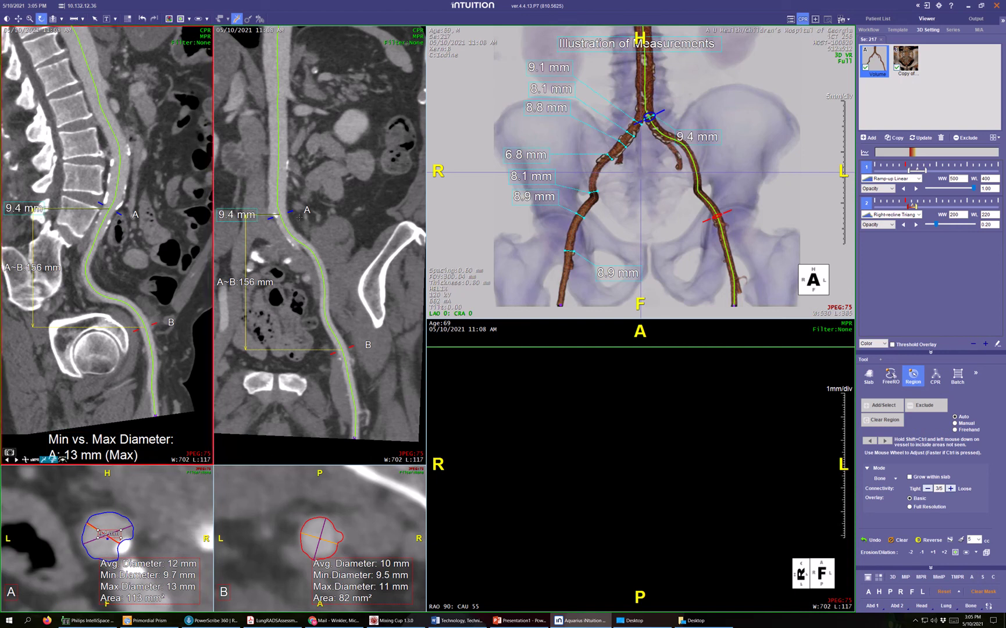
- Measure the left common iliac lumen diameter with marker A about 143 mm and about 125 mm from marker B
left_click_drag(289, 214, 297, 223)
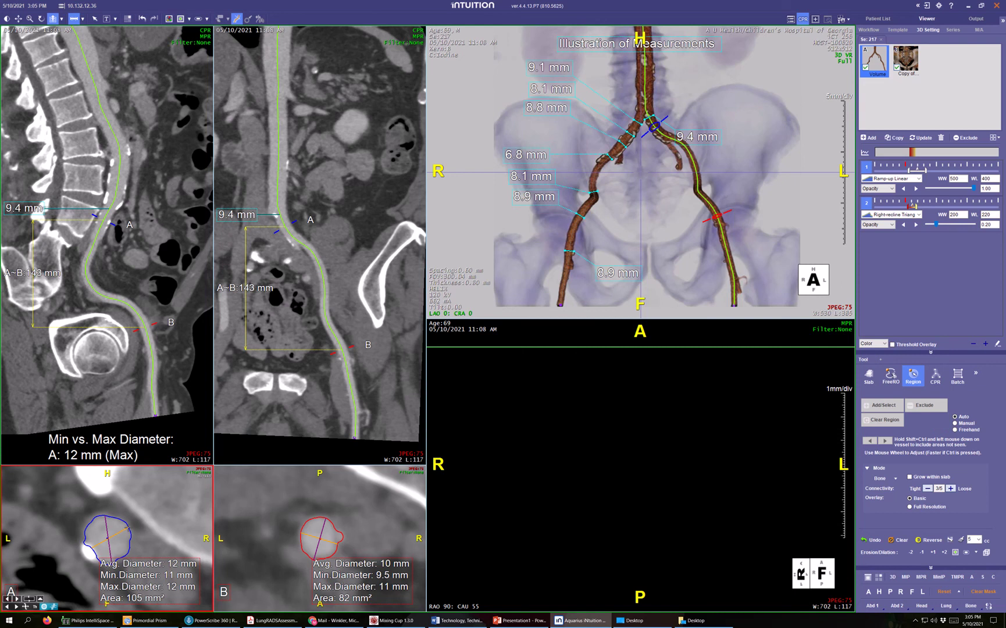
mouse_move(99, 544)
left_click_drag(91, 548, 93, 547)
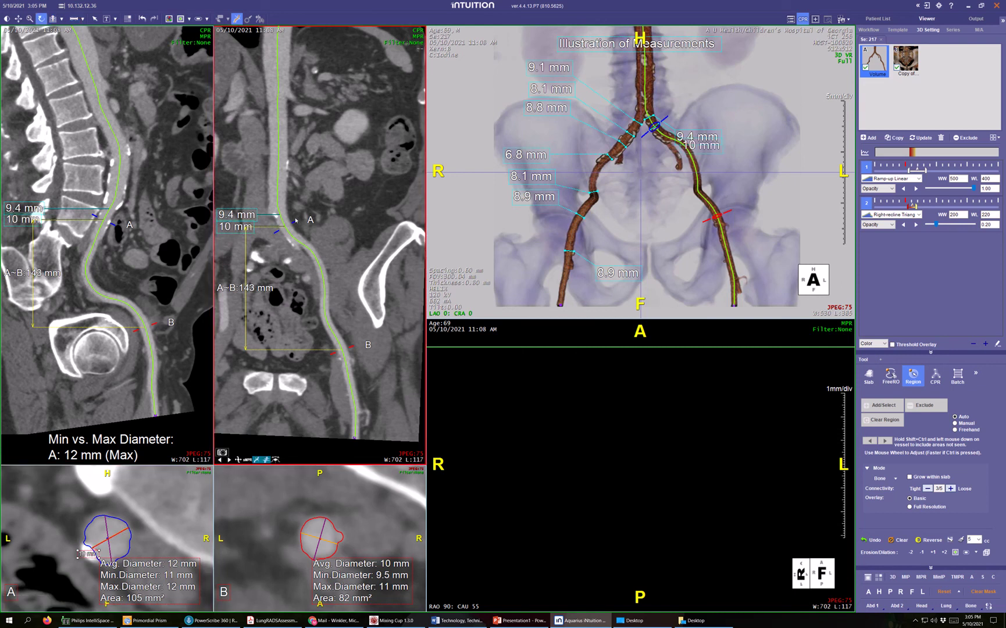
left_click_drag(295, 220, 301, 235)
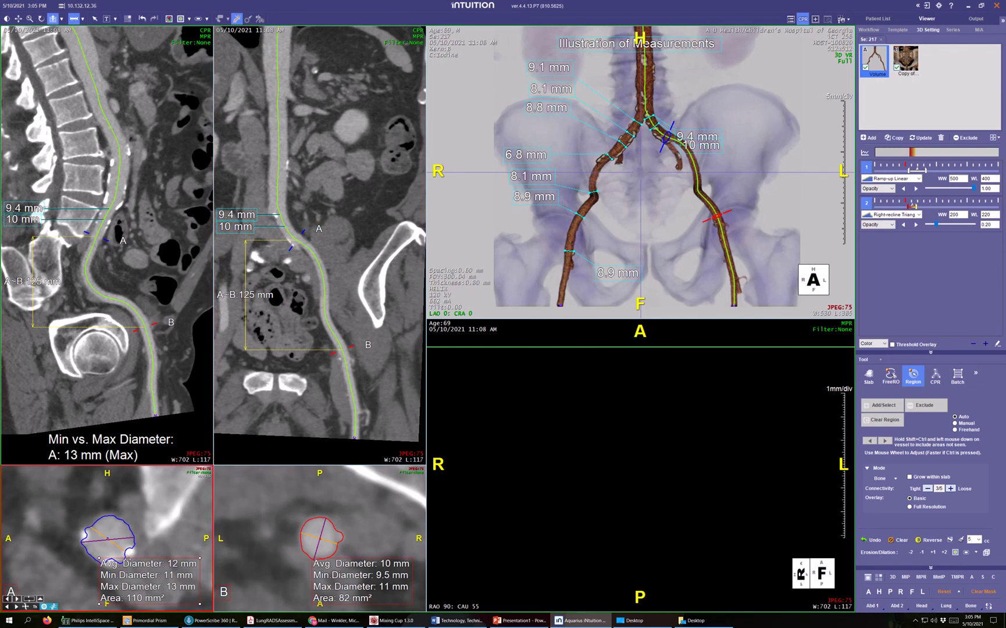
left_click_drag(124, 551, 91, 527)
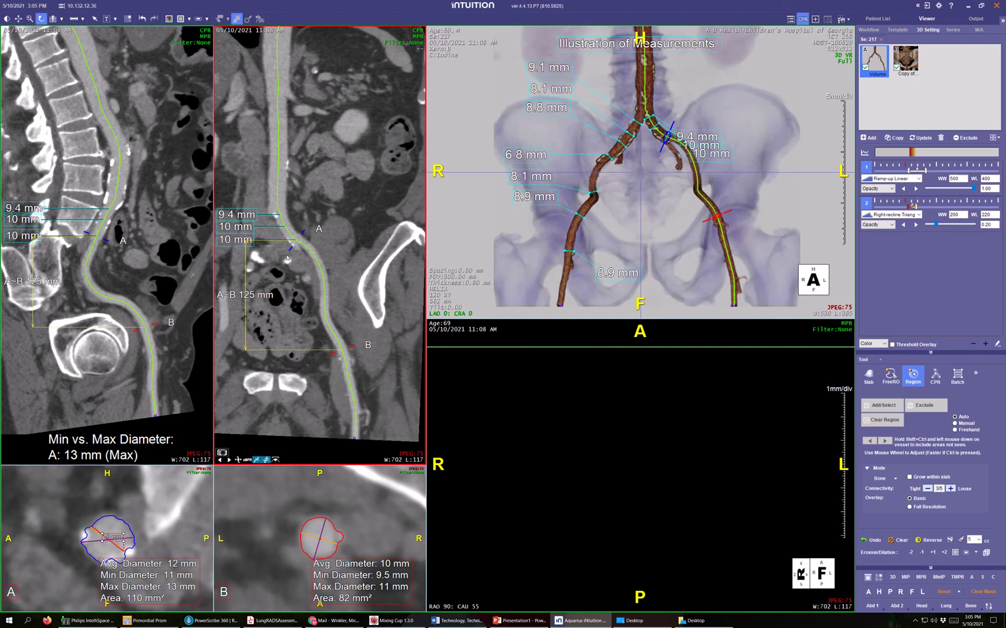
- Measure the left external iliac lumen diameter with marker A about 112 mm and about 58 mm from marker B
left_click_drag(288, 251, 296, 256)
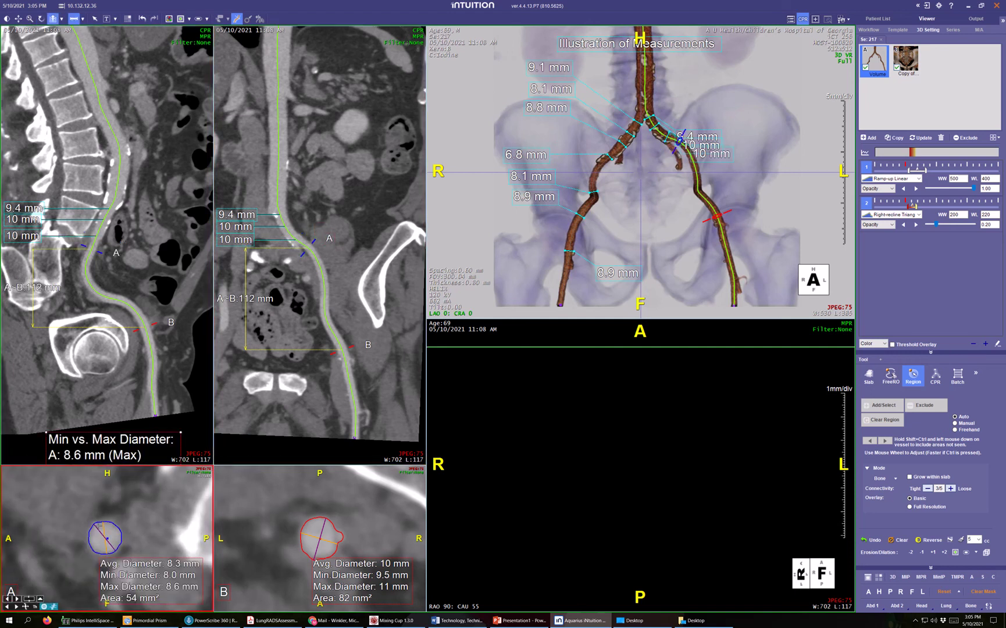
left_click_drag(104, 523, 106, 552)
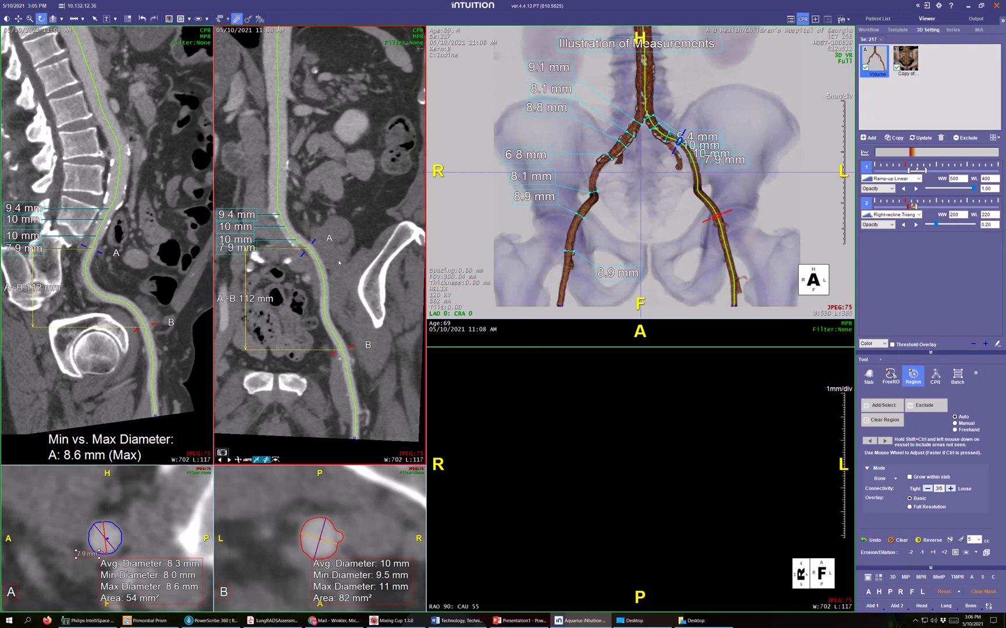
left_click_drag(314, 250, 326, 288)
key("d")
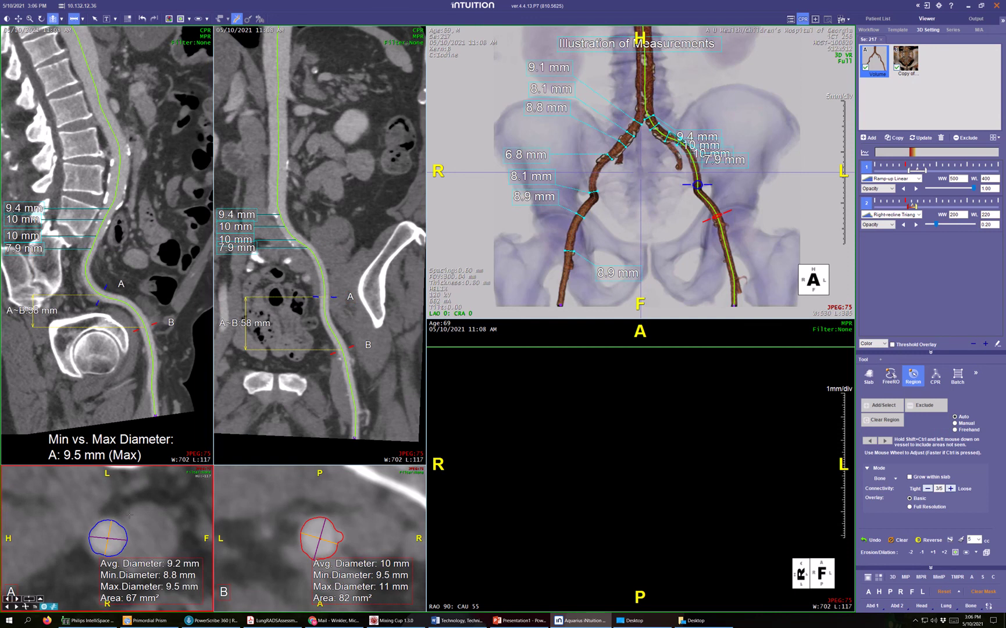
left_click_drag(112, 520, 105, 554)
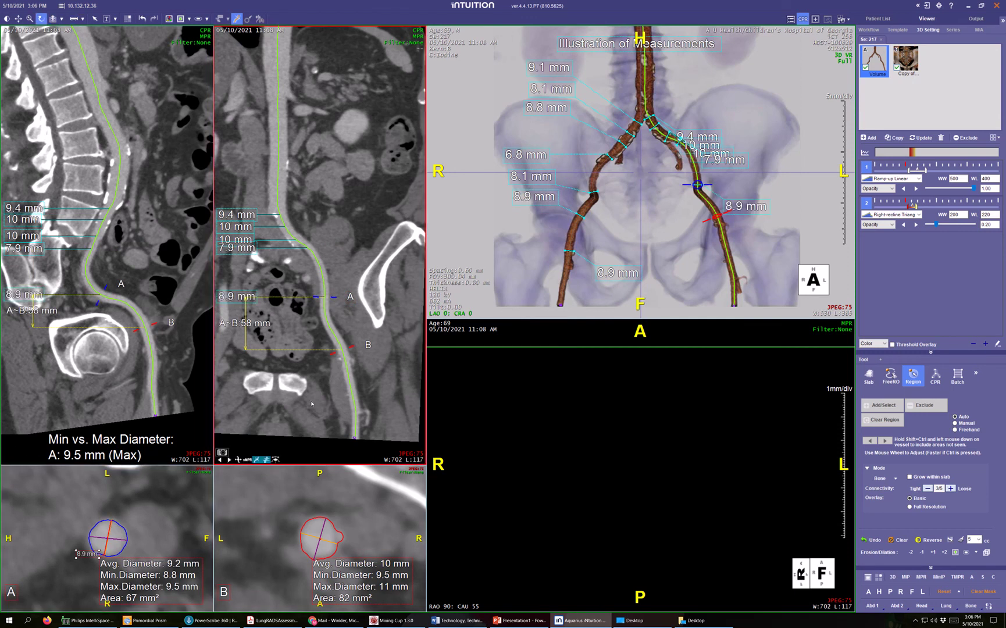
- Place marker A in the distal left external iliac artery, about 17 mm above marker B, and measure the lumen diameter there
left_click_drag(311, 404, 211, 394)
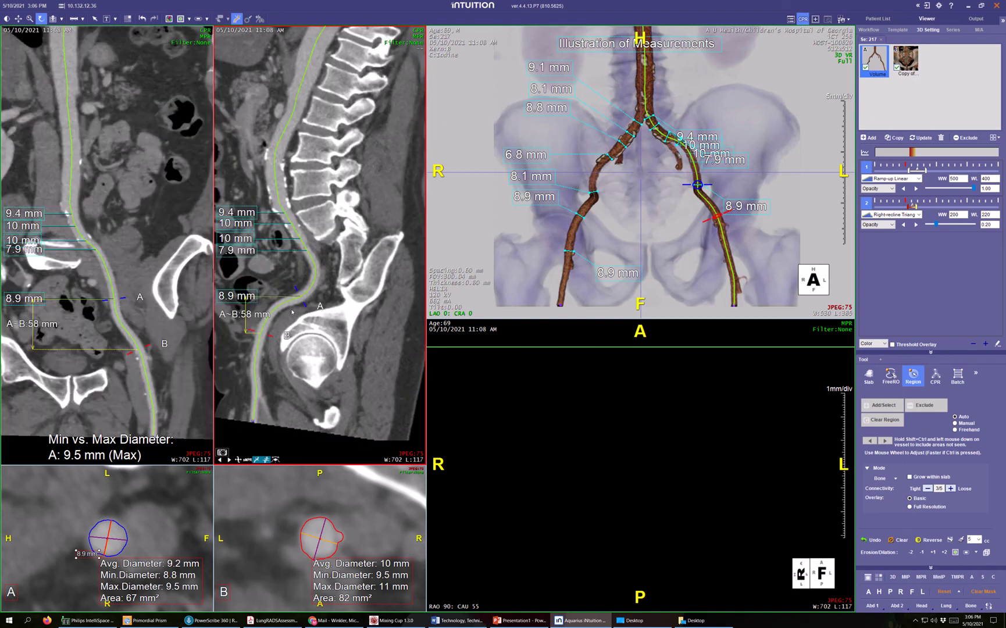
left_click_drag(306, 304, 282, 324)
right_click(281, 325)
left_click(288, 328)
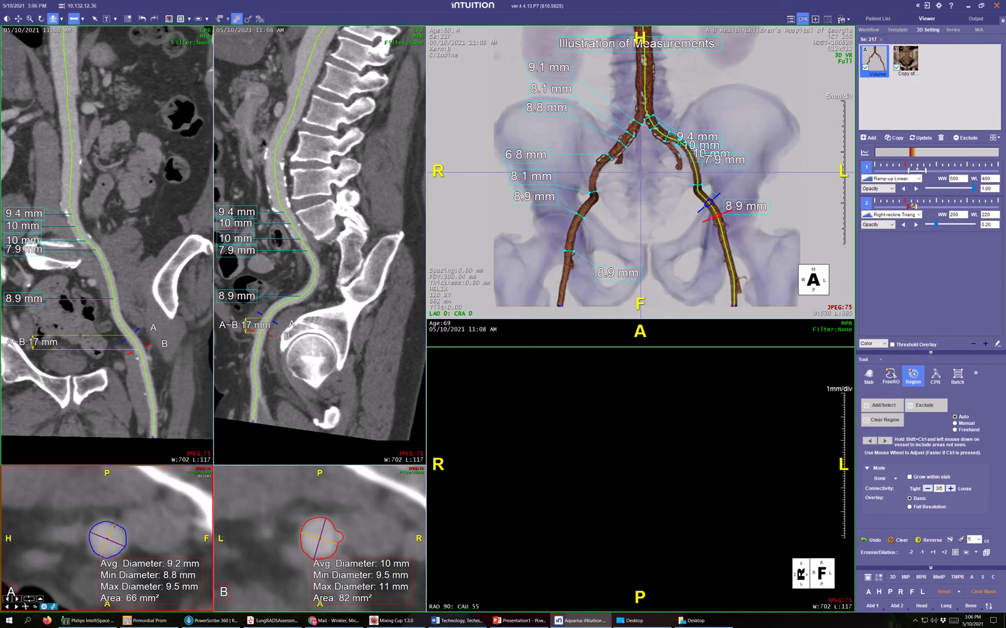
mouse_move(115, 525)
left_mouse_down()
mouse_move(119, 548)
mouse_move(102, 557)
left_mouse_up()
- Place marker A at the left common femoral artery, about 19 mm below marker B, and measure the lumen diameter there
middle_click_drag(264, 336, 295, 279)
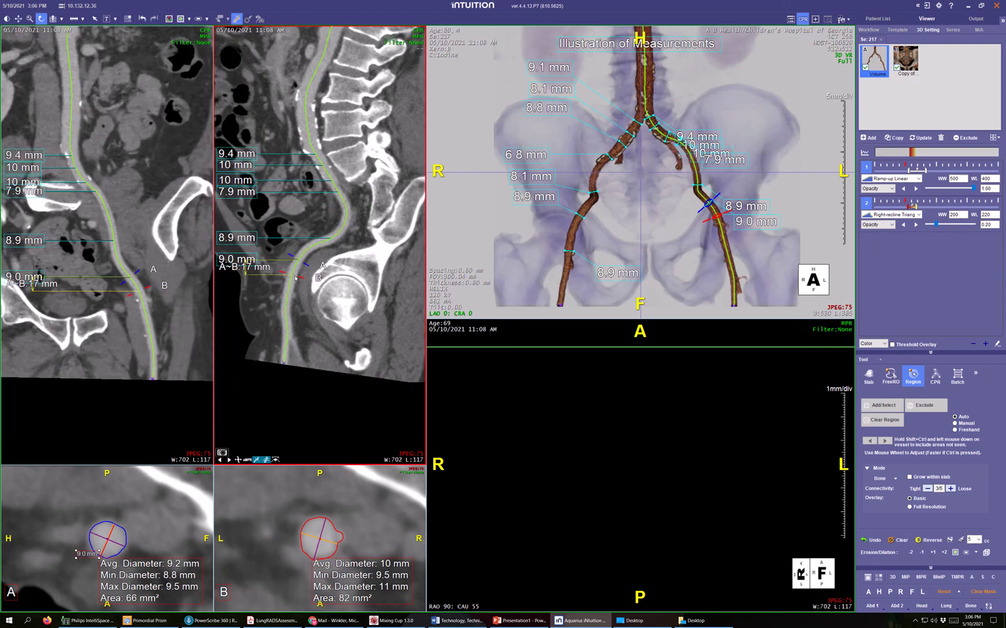
left_click_drag(303, 263, 295, 296)
key("d")
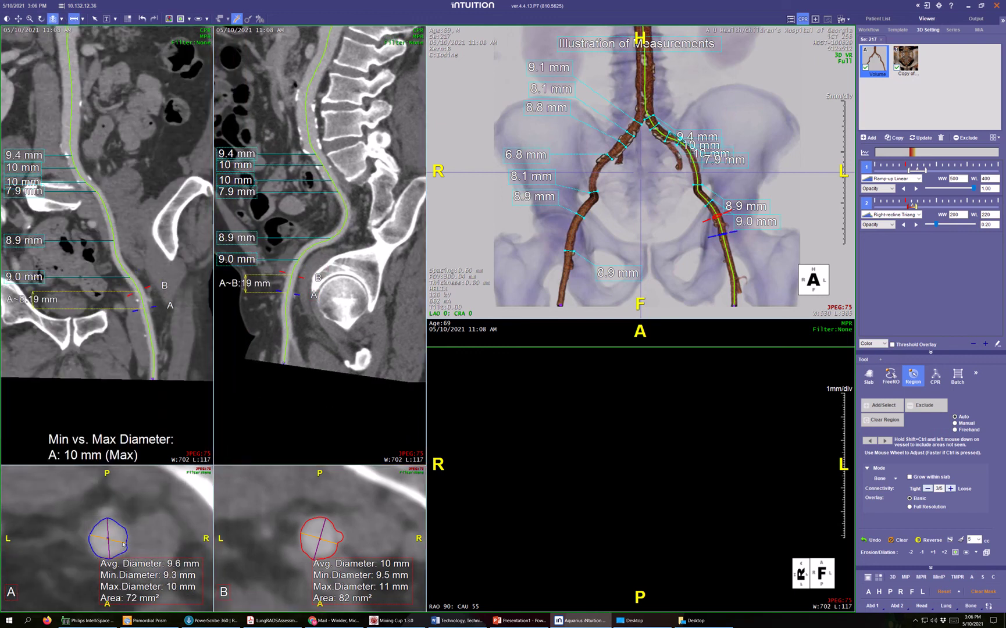
left_click_drag(126, 543, 89, 537)
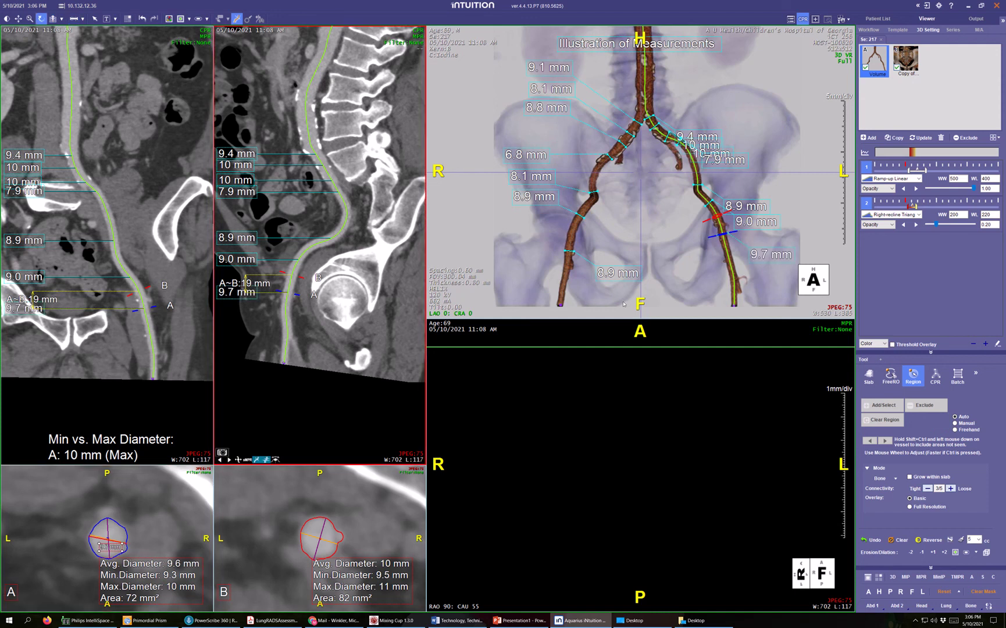
- Space out the left iliofemoral diameter labels beside the vessels and set the 3D vessel rendering to window width 510 and level 333
left_click_drag(694, 134, 721, 89)
left_click_drag(703, 146, 724, 111)
left_click_drag(721, 150, 747, 163)
right_click_drag(765, 207, 763, 254)
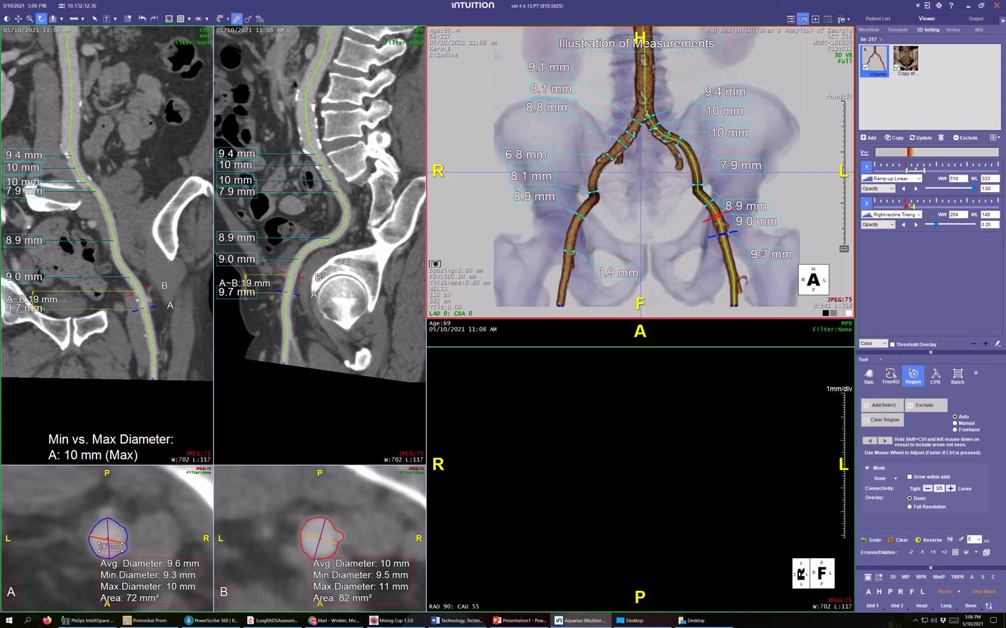
left_click_drag(760, 254, 749, 246)
left_click_drag(743, 206, 747, 202)
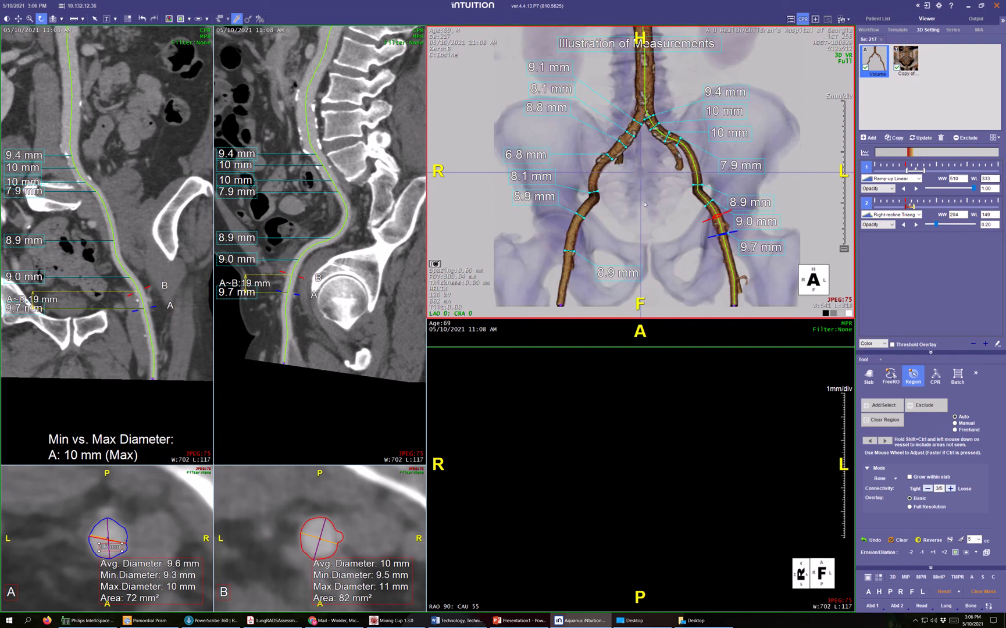
- Hide the centerline and markers in the 3D view and move the 7.9 mm and 9.7 mm labels clear of the neighbouring labels
left_click(236, 20)
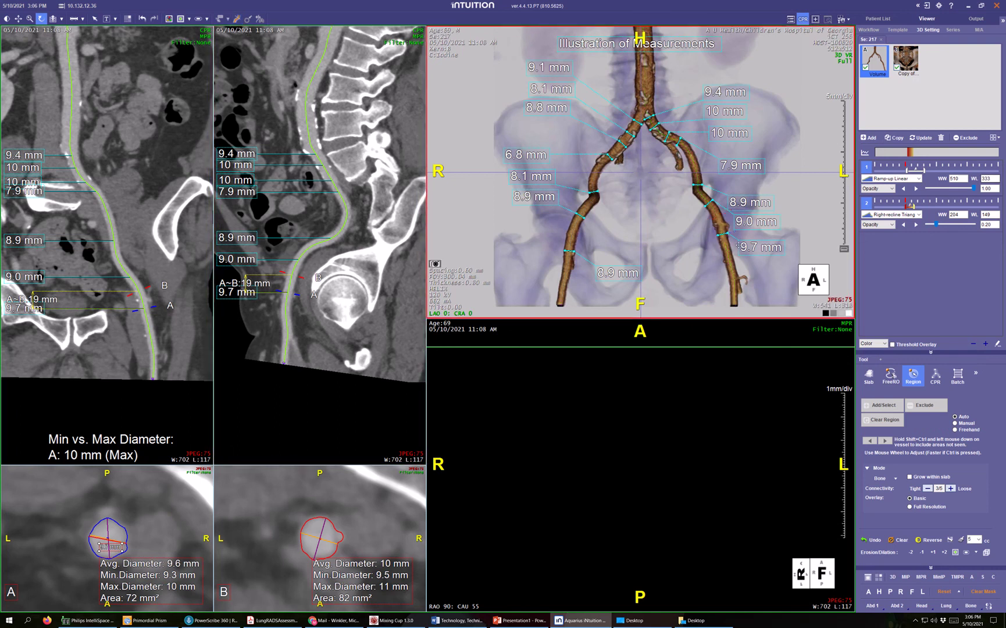
left_click_drag(742, 246, 663, 268)
left_click_drag(737, 163, 746, 184)
- Try to capture the labelled 3D view as a new DICOM series
key("c")
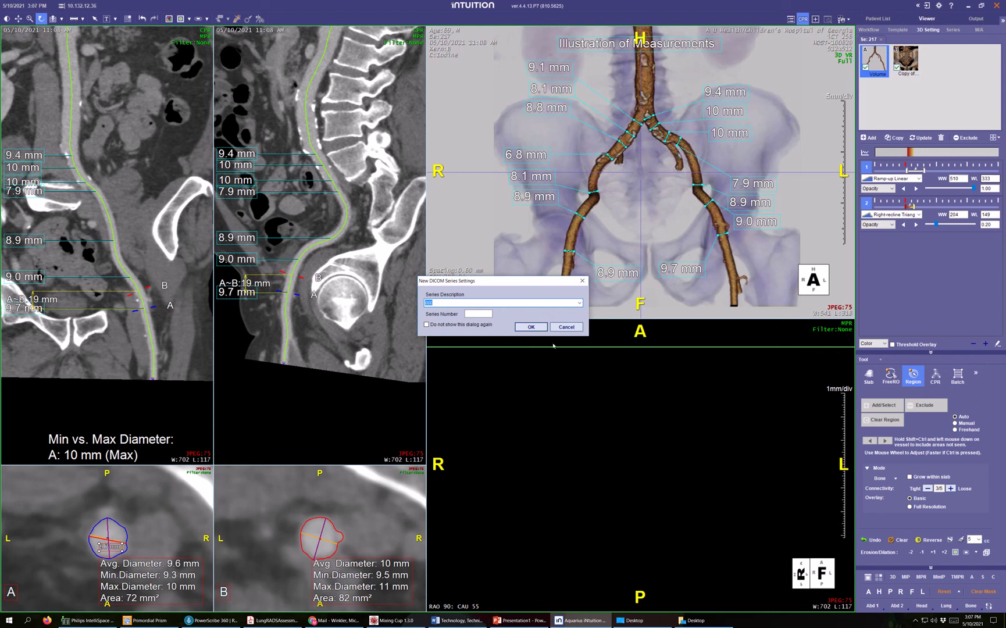
left_click(567, 327)
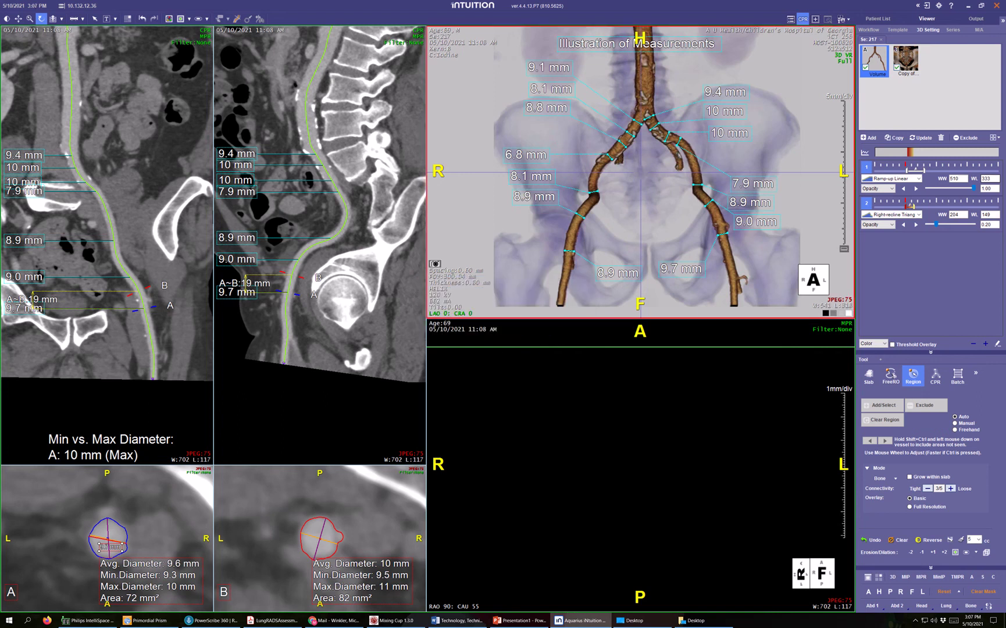
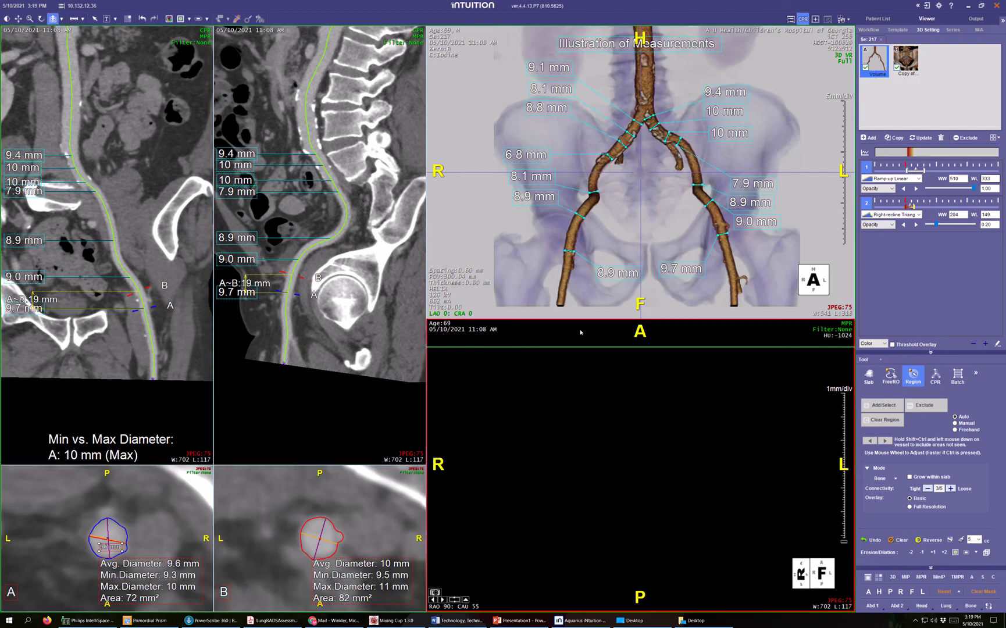
- Redisplay centerlines in the 3D view, set the vessel window to width 491 and level 342, and select the right subclavian-axillary artery's centerline
left_click(616, 184)
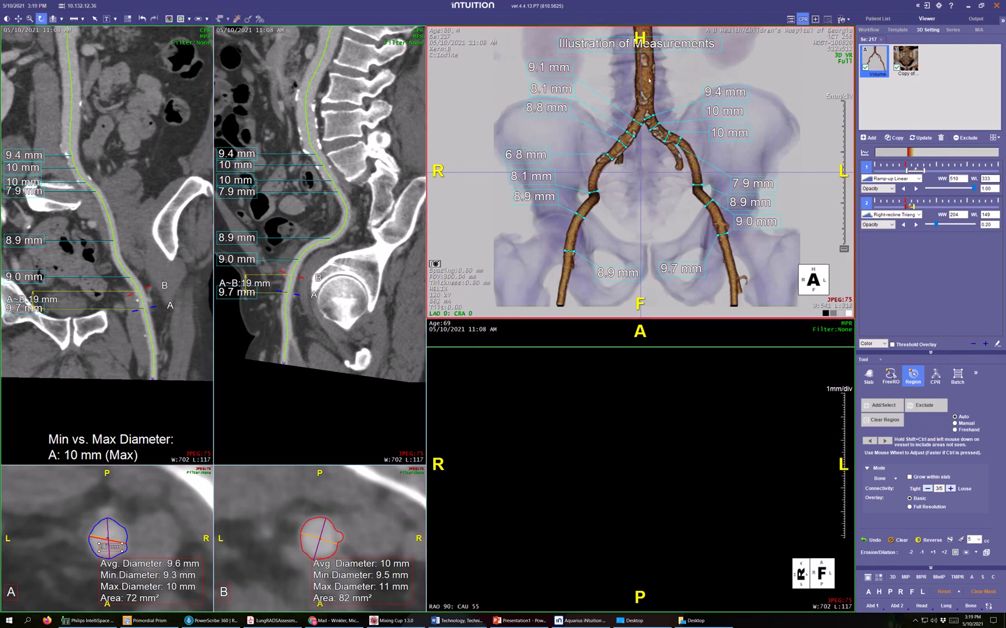
middle_click_drag(652, 76, 640, 311)
middle_click_drag(627, 187, 661, 293)
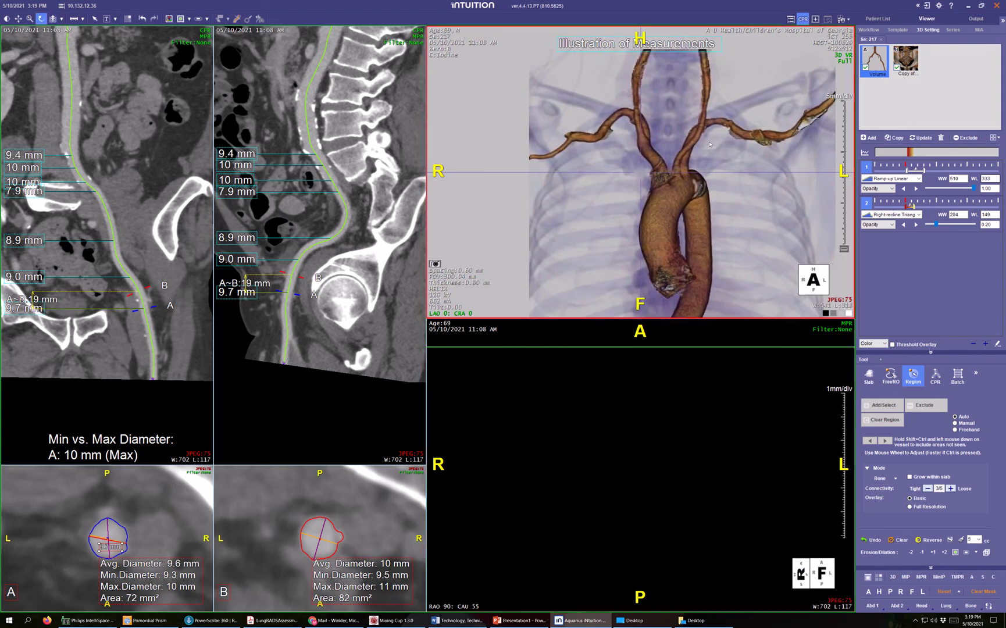
right_click_drag(709, 139, 666, 134)
left_click(236, 19)
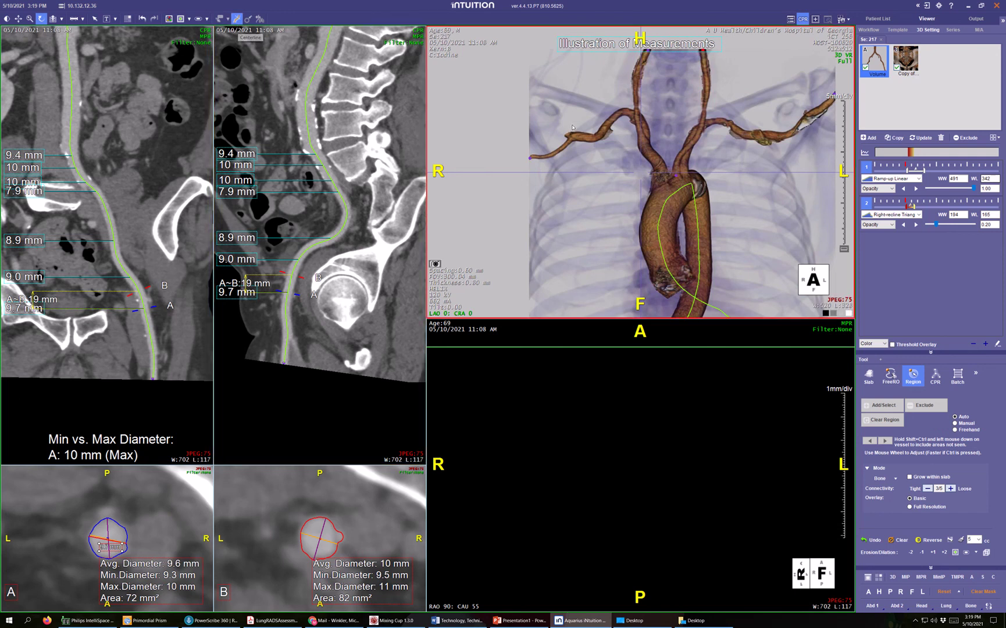
left_click(585, 155)
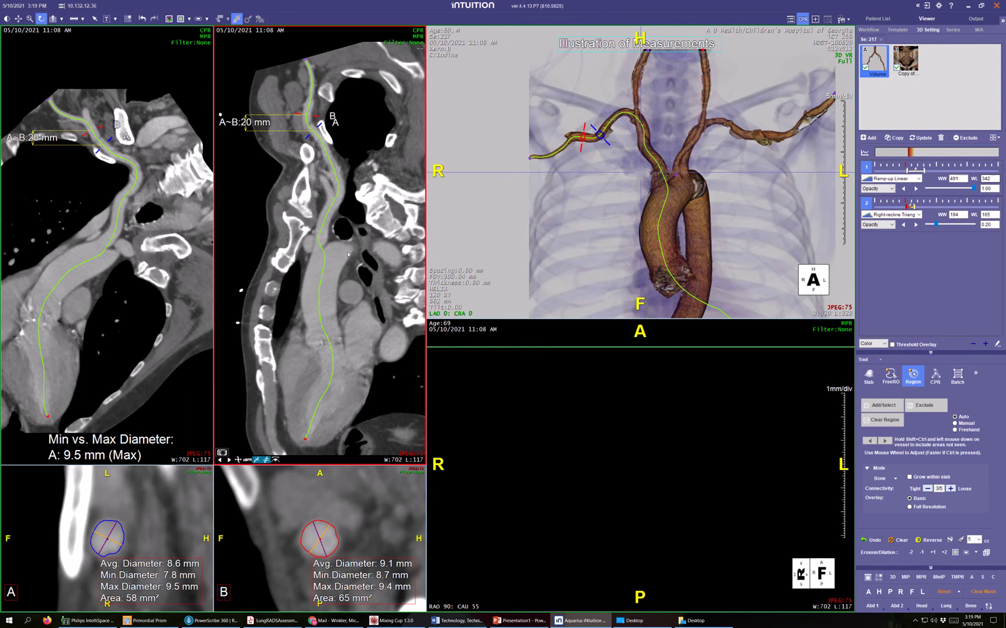
- Place marker A about 13 mm from marker B on the right axillary artery and measure the lumen's short diameter in its cross-section
right_click_drag(69, 215, 61, 127)
middle_click_drag(73, 147, 95, 199)
scroll(88, 199, "down", 5)
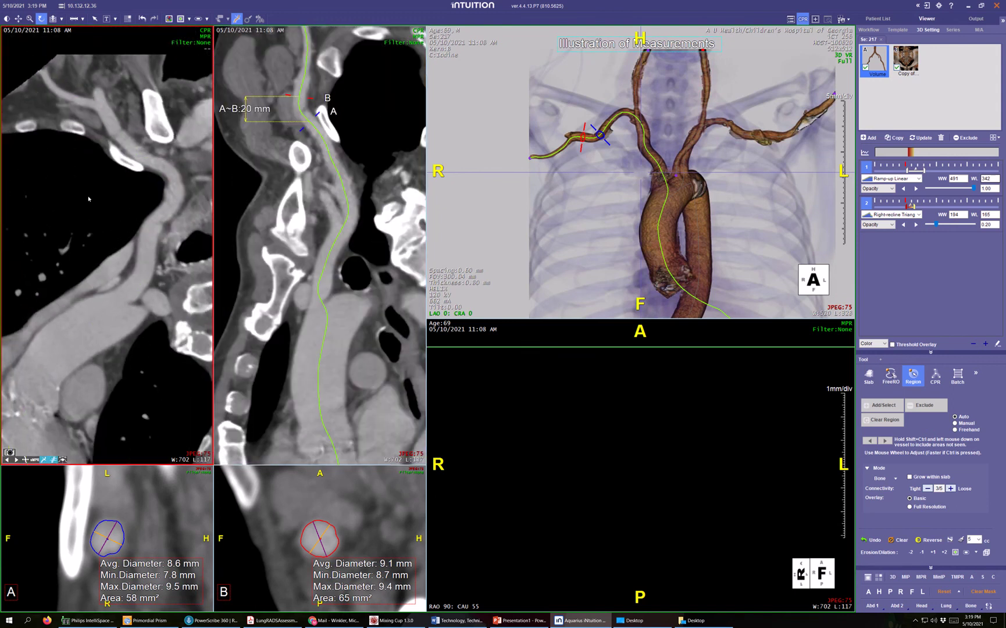
scroll(88, 192, "down", 5)
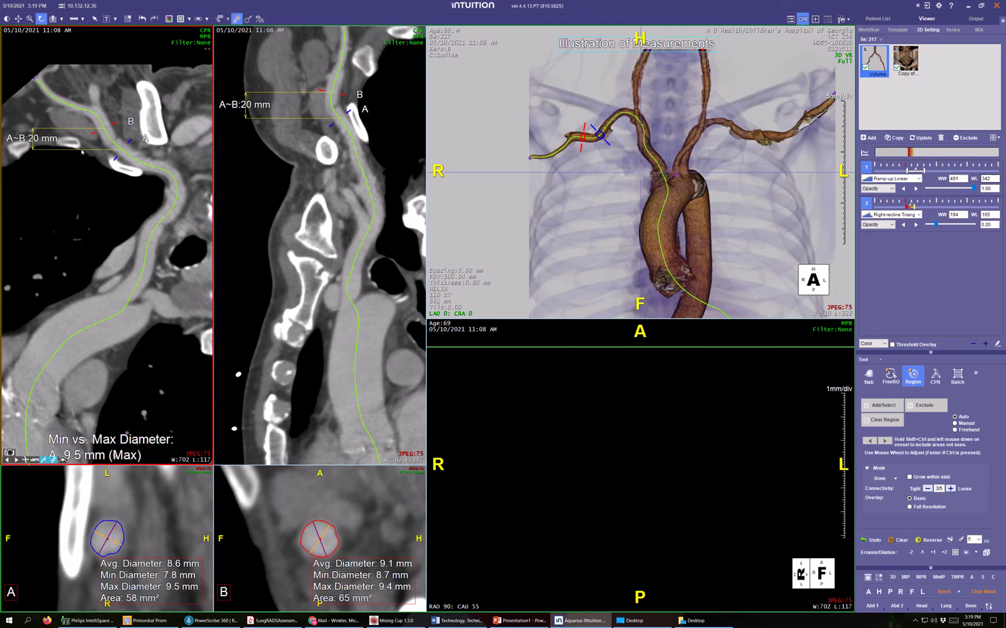
left_click_drag(113, 157, 102, 150)
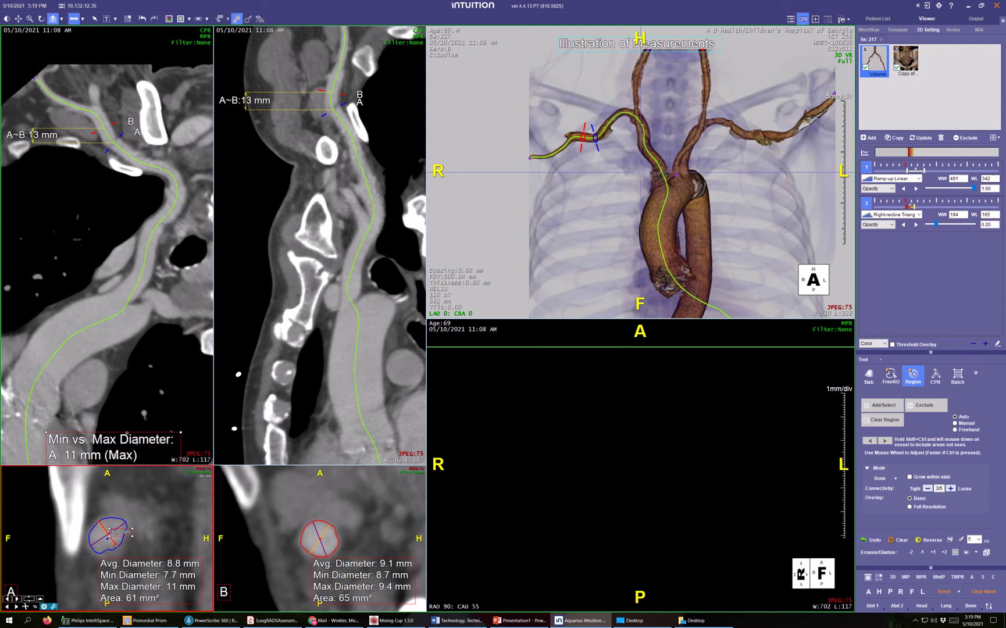
left_click_drag(117, 546, 117, 546)
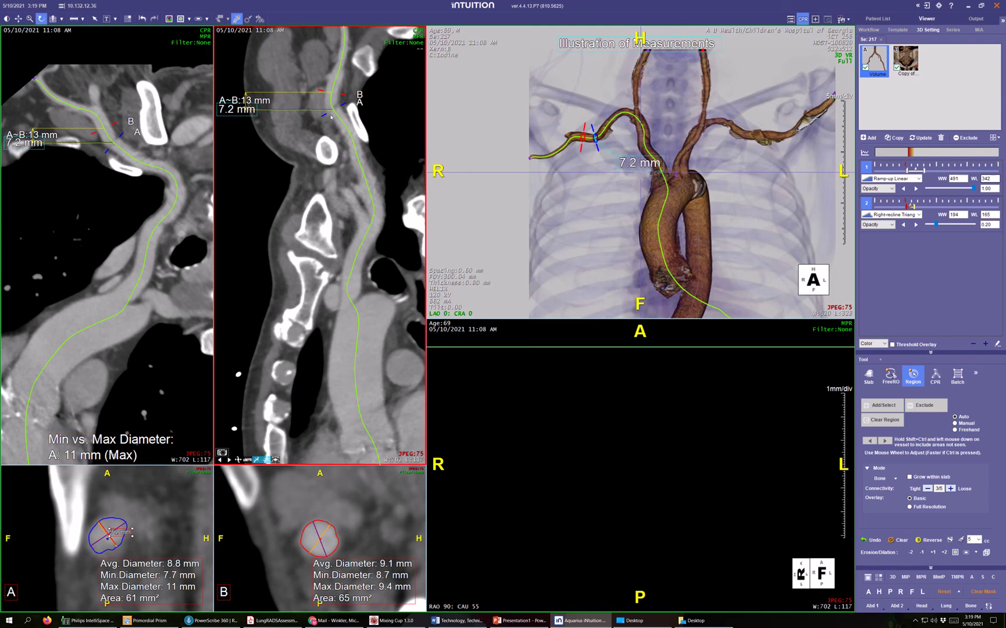
- Move marker A to about 42 mm from marker B and link the curved reformats to the 3D view
left_click_drag(322, 116, 335, 156)
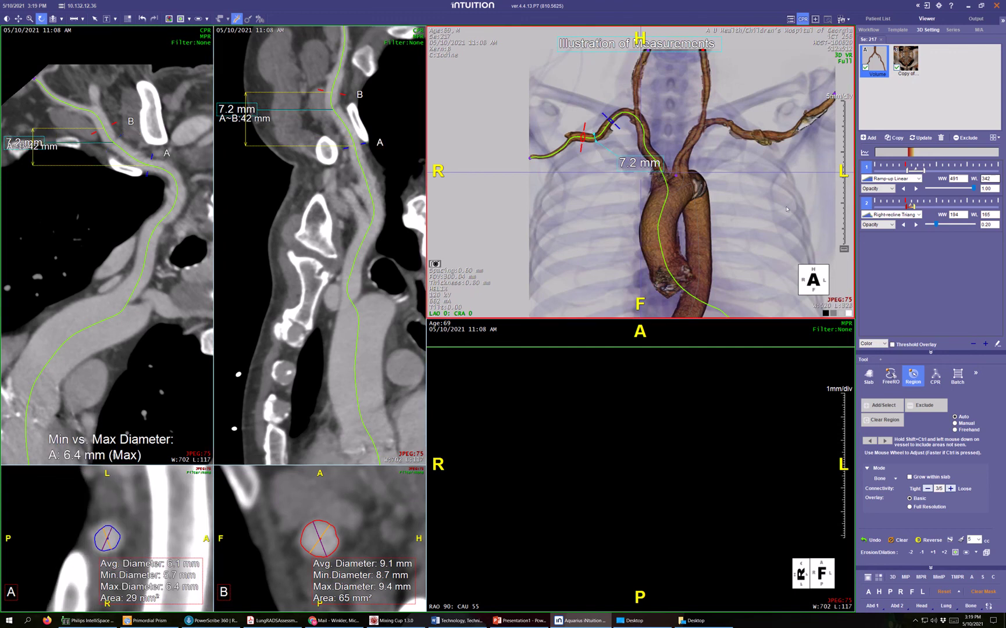
left_click_drag(704, 188, 699, 188)
left_click_drag(675, 192, 671, 188)
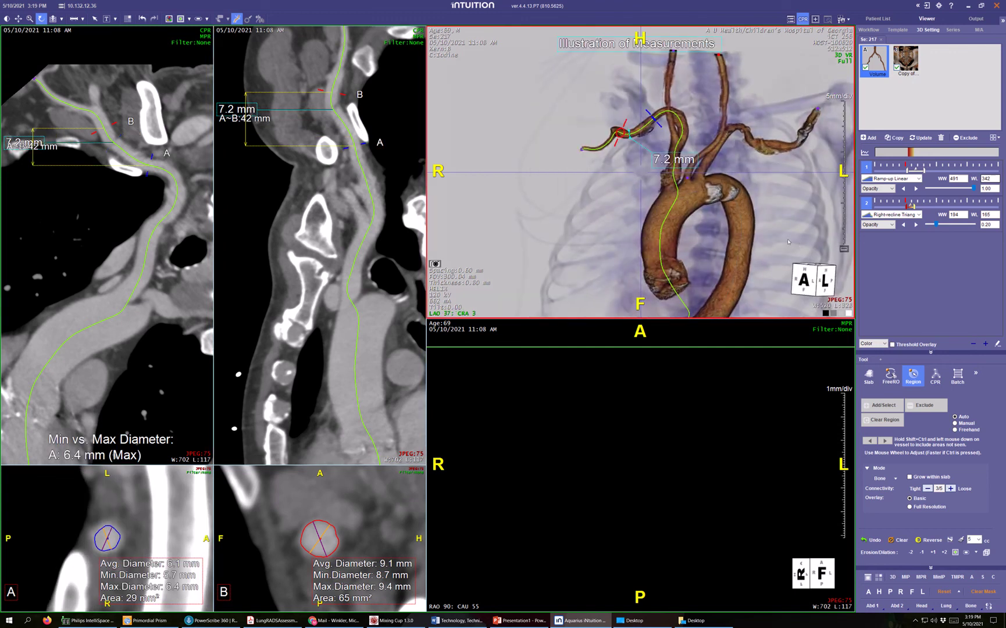
key("a")
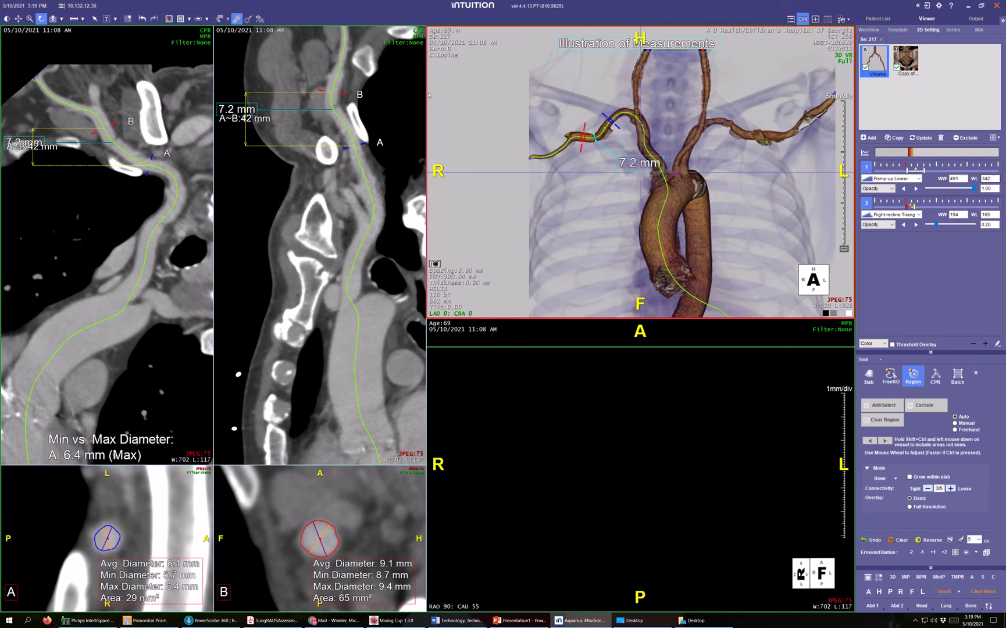
right_click(271, 333)
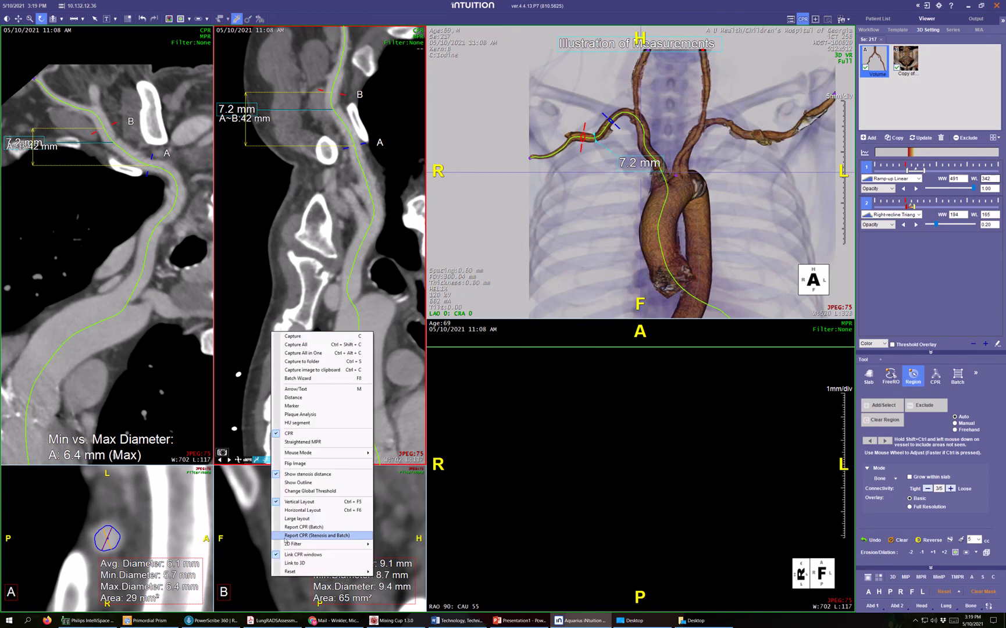
left_click(293, 565)
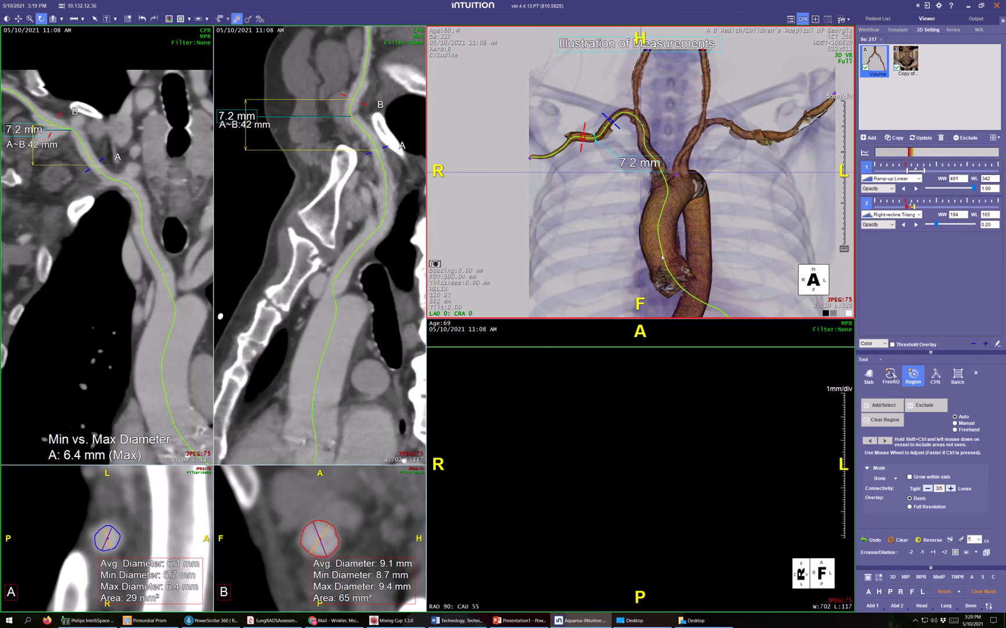
- Advance marker A to about 47 mm from marker B along the right subclavian artery and measure the lumen diameter in its cross-section
middle_click_drag(724, 278, 681, 181)
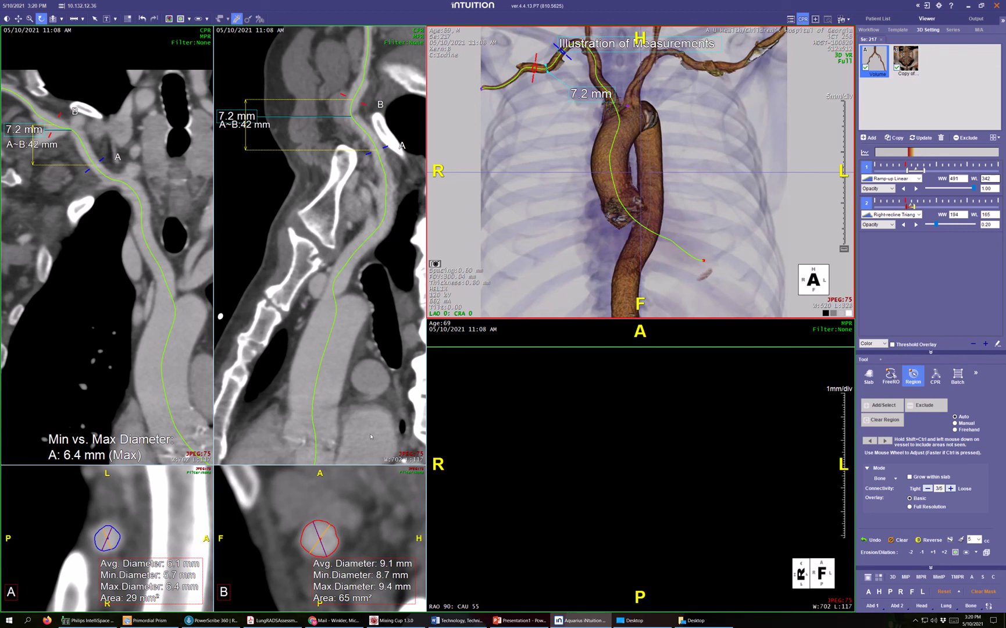
left_click(341, 451)
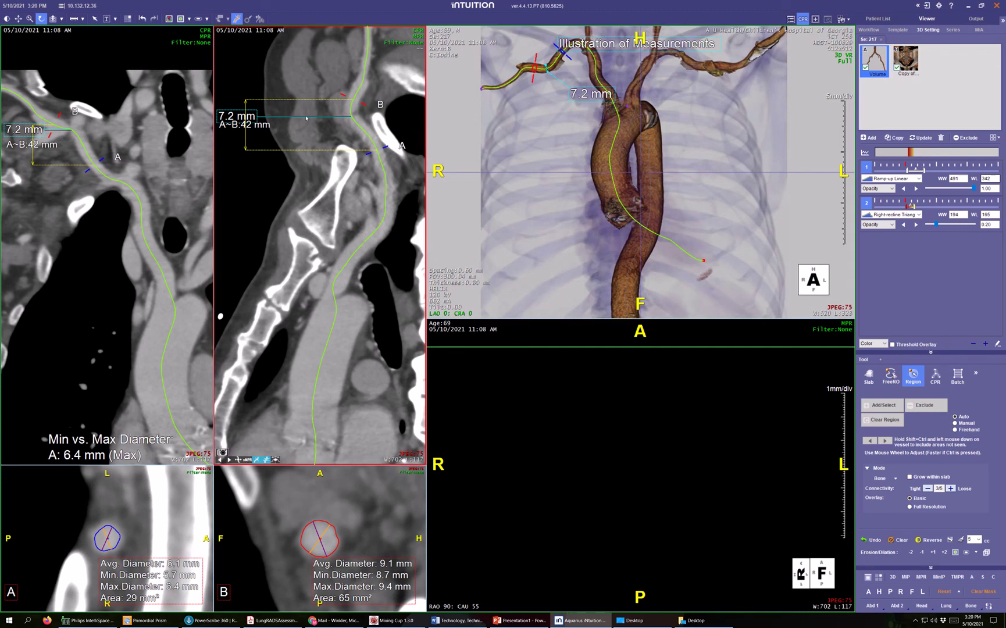
left_click(522, 255)
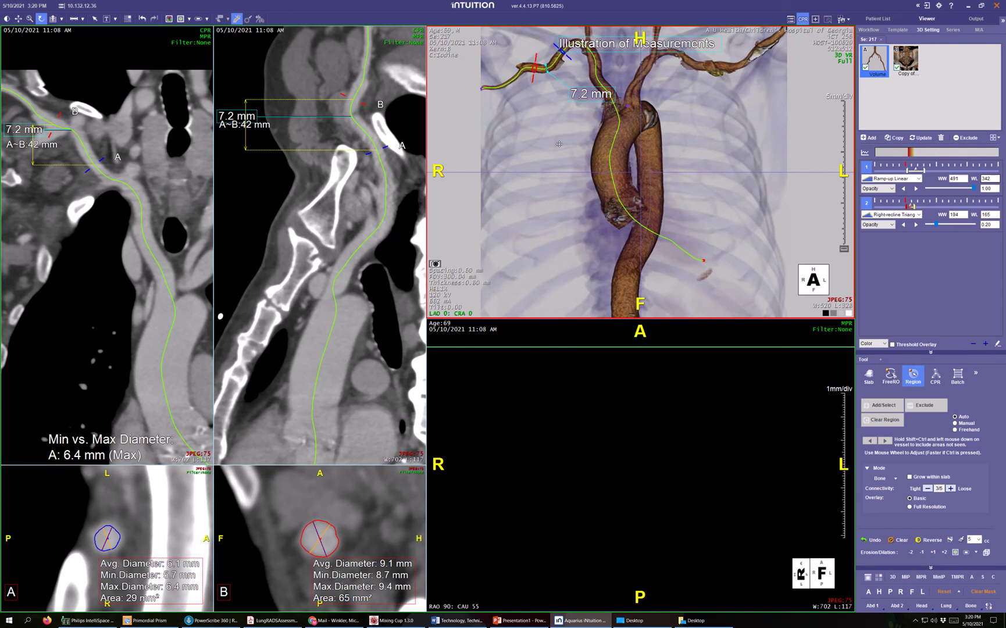
scroll(555, 145, "up", 5)
middle_click_drag(540, 140, 669, 177)
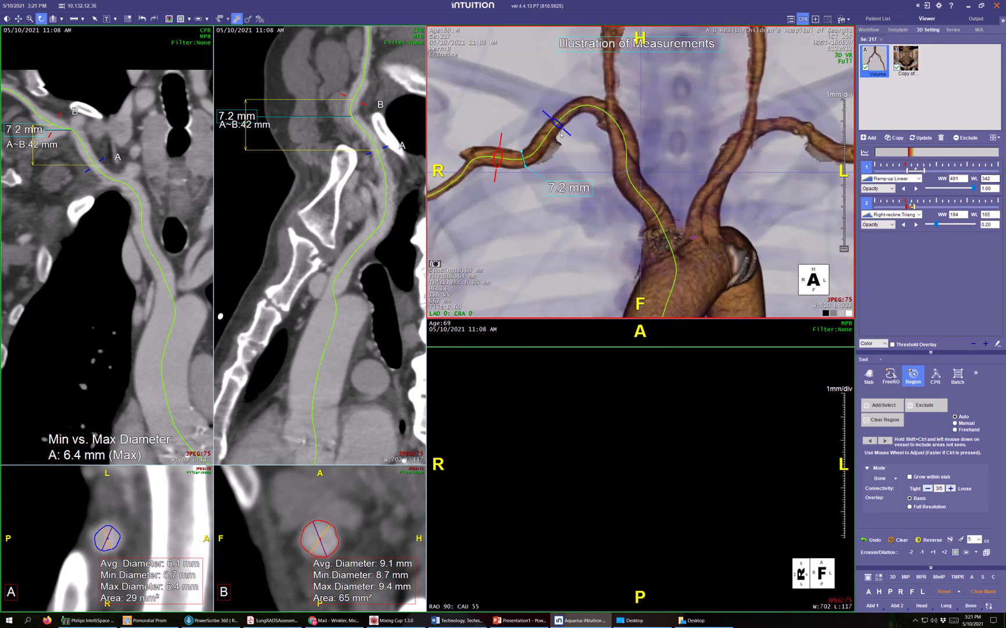
left_click(342, 231)
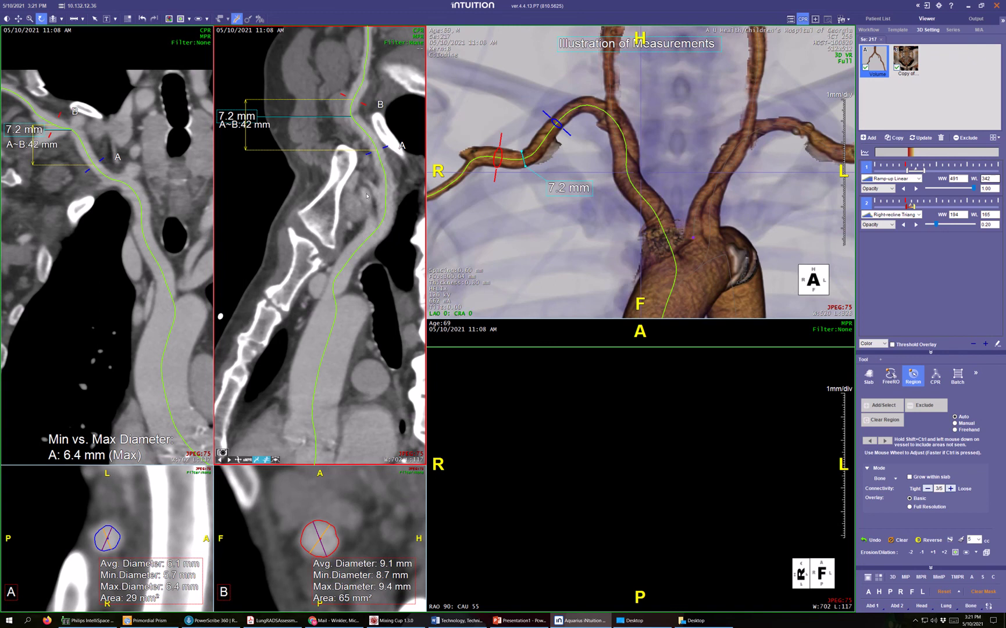
scroll(380, 206, "up", 2)
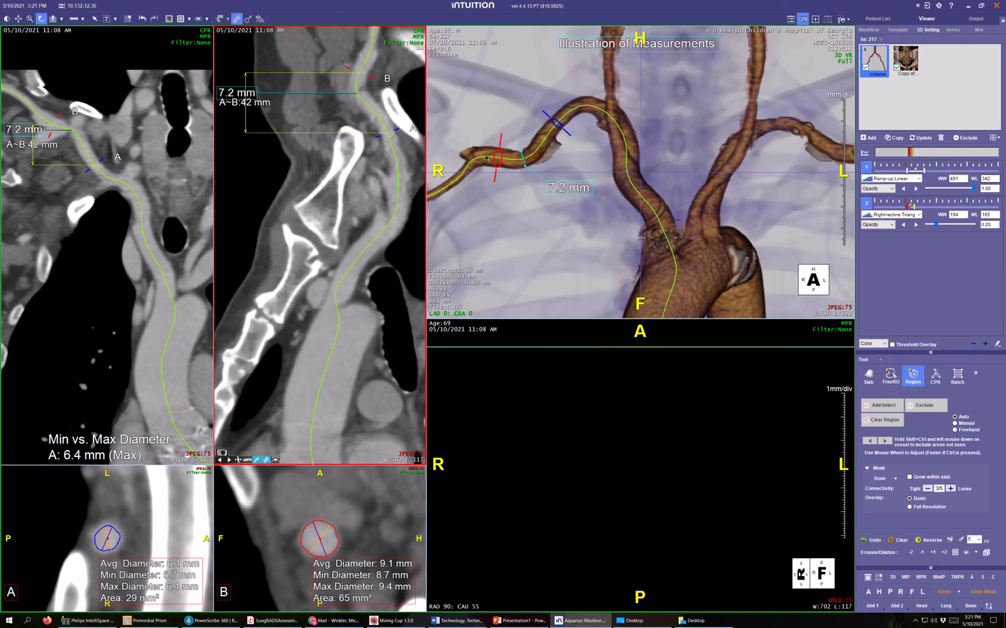
left_click(570, 133)
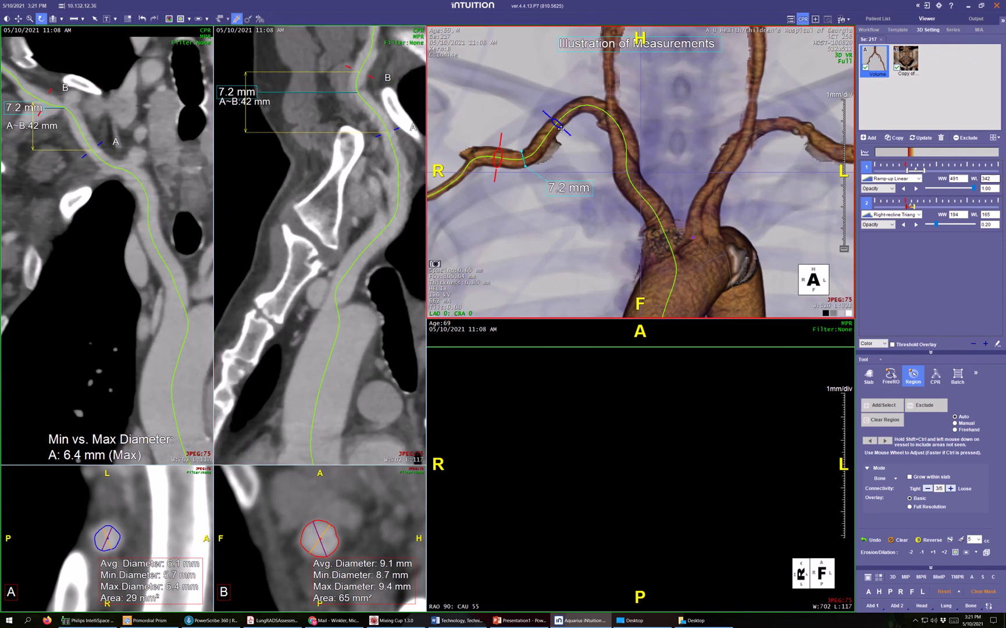
left_click_drag(564, 130, 573, 124)
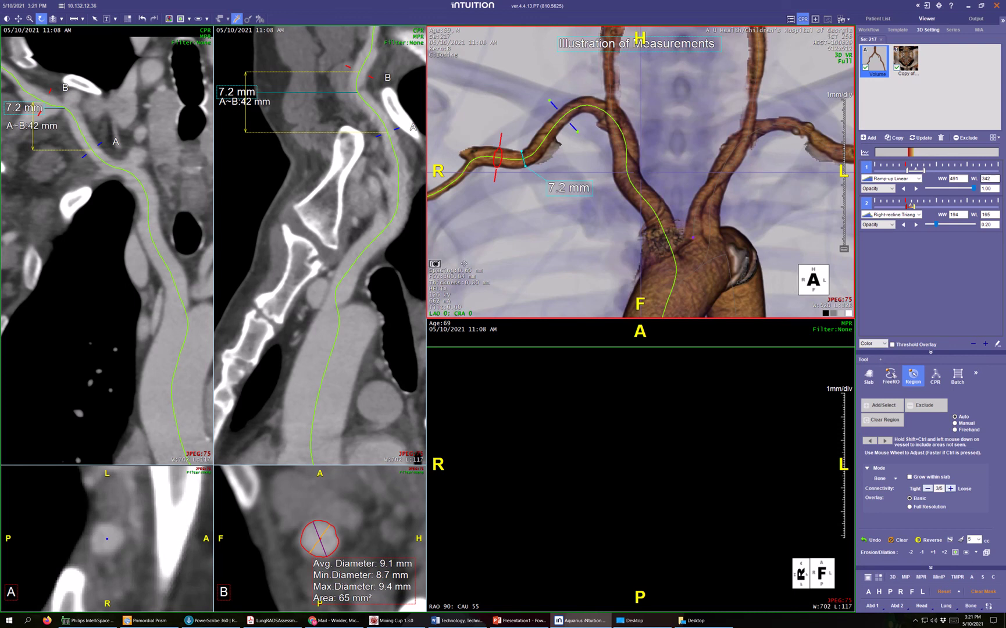
left_click(256, 537)
left_click(101, 572)
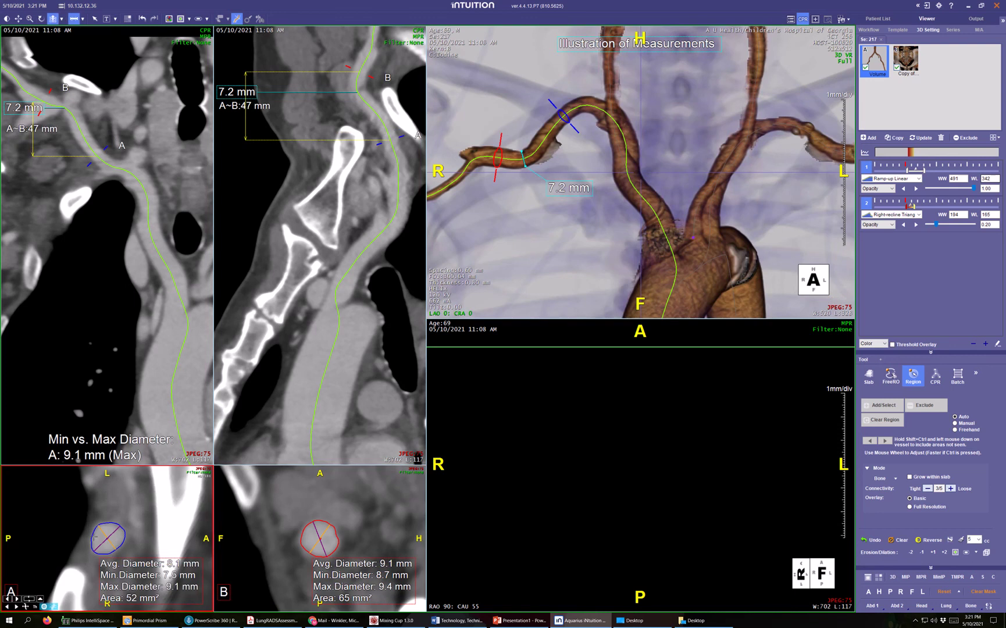
mouse_move(116, 550)
left_mouse_down()
mouse_move(98, 525)
mouse_move(115, 549)
left_mouse_up()
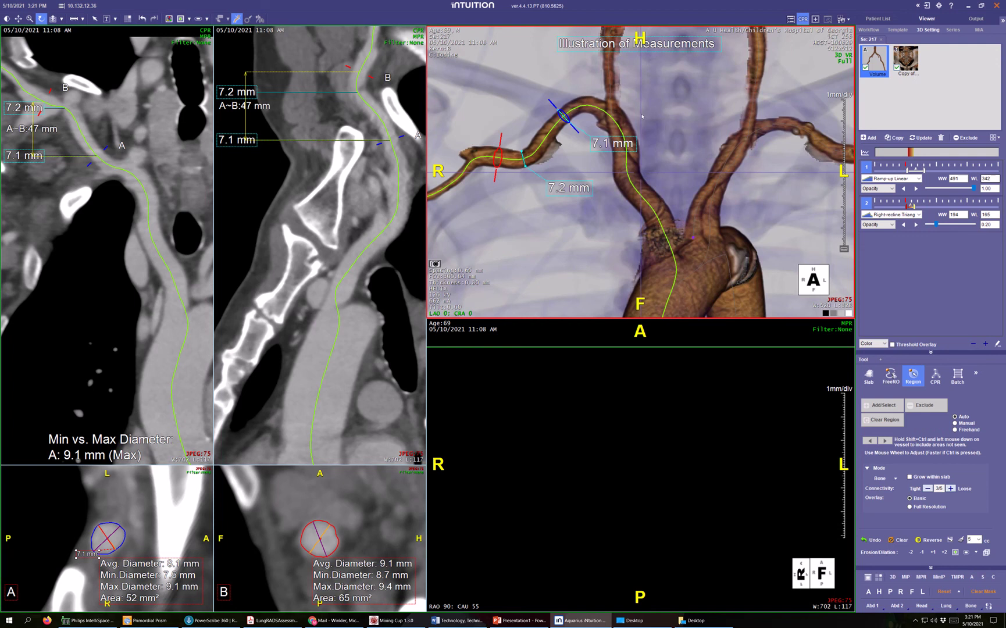
- Set marker A just past the bend of the right subclavian artery, about 80 mm from marker B, and measure the lumen diameter there
mouse_move(640, 137)
left_mouse_down()
mouse_move(622, 88)
mouse_move(670, 66)
mouse_move(672, 82)
left_mouse_up()
left_click_drag(553, 202, 671, 97)
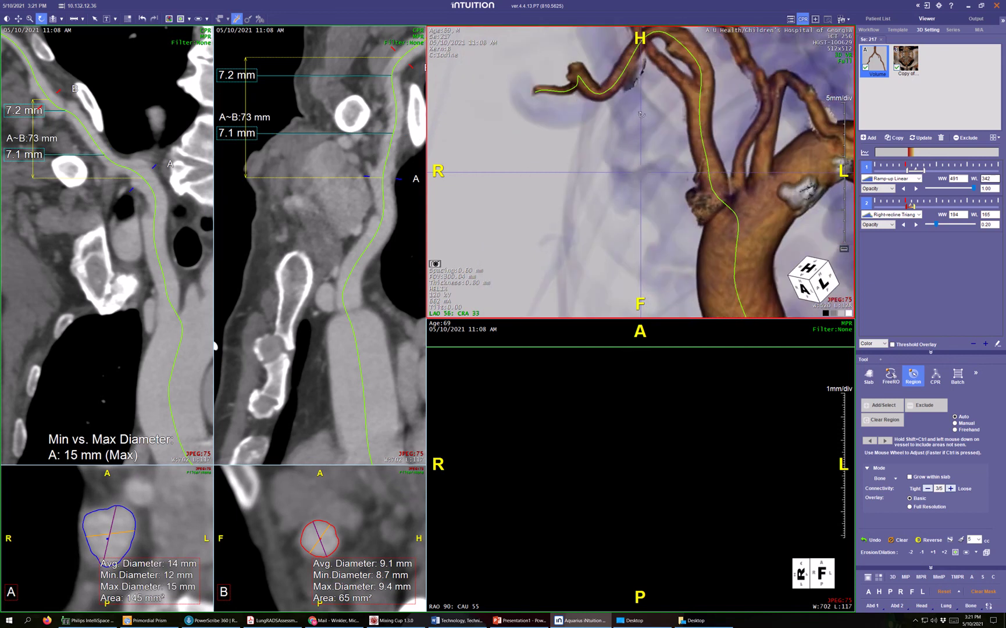
middle_click_drag(626, 198, 568, 327)
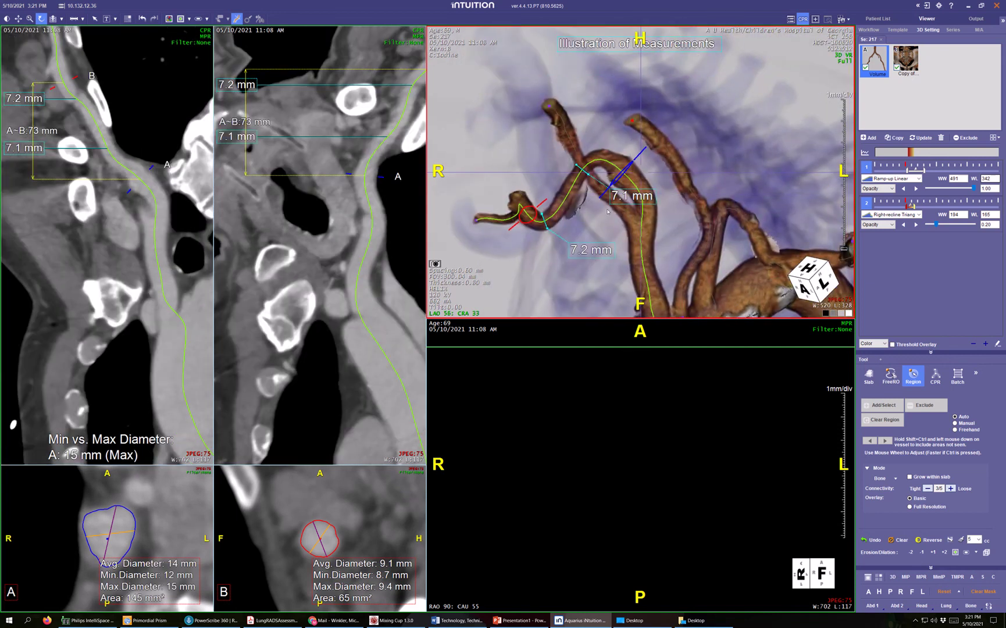
left_click(613, 174)
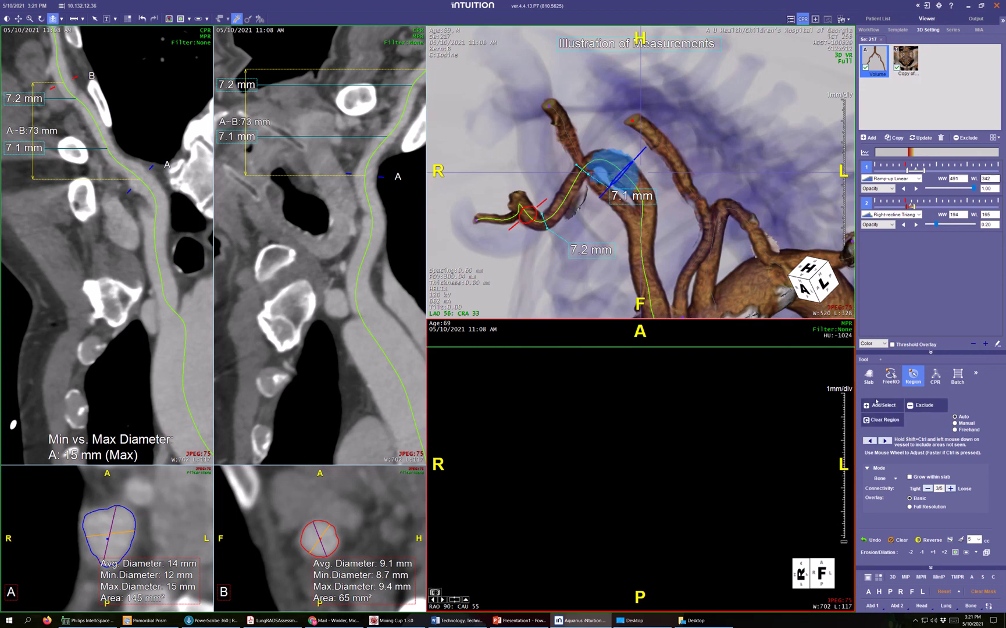
left_click(879, 405)
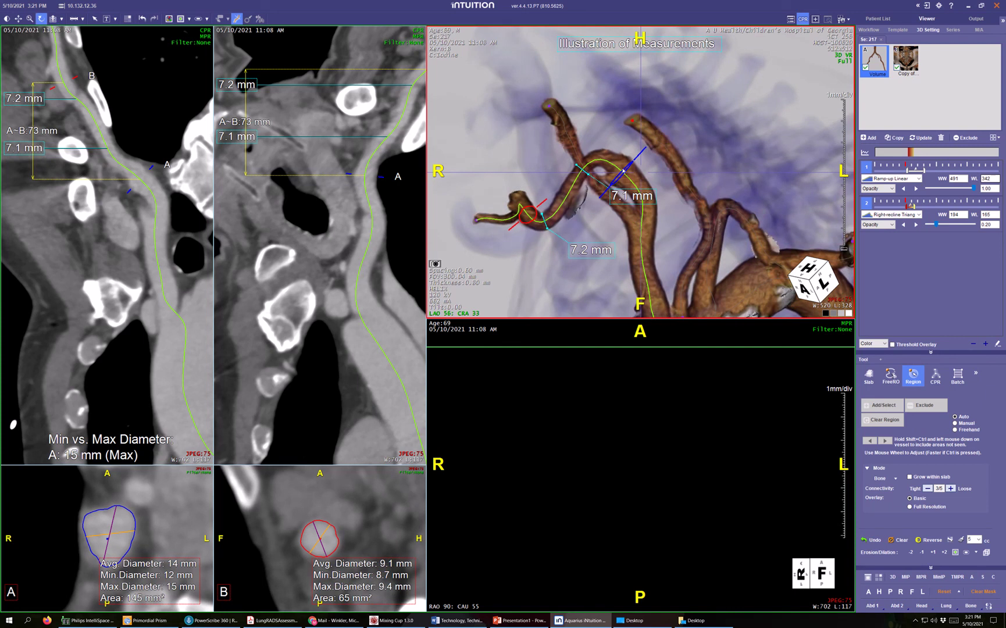
mouse_move(618, 176)
left_mouse_down()
mouse_move(686, 132)
mouse_move(600, 187)
mouse_move(622, 206)
left_mouse_up()
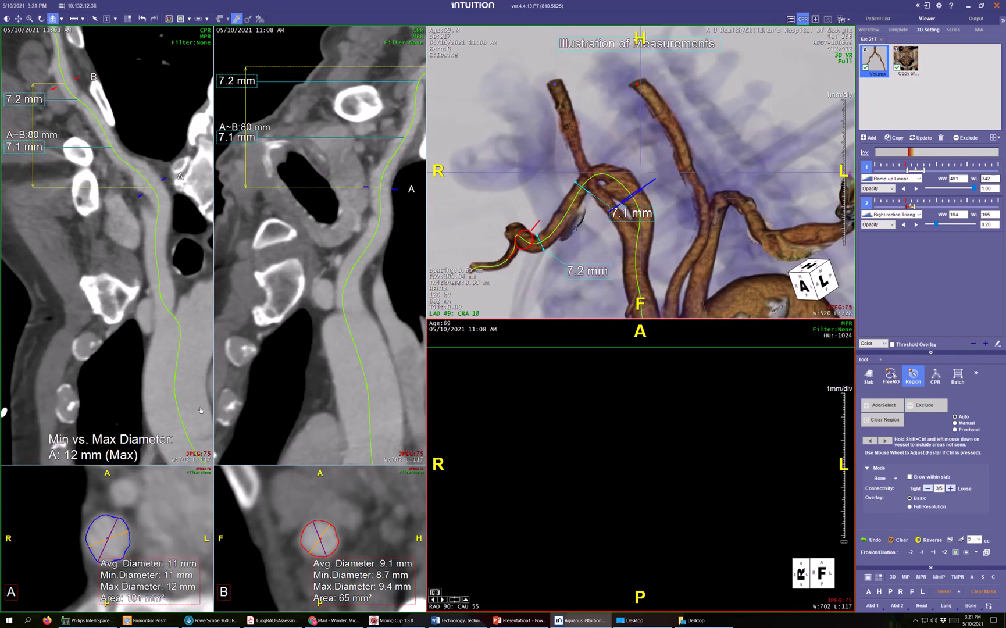
mouse_move(110, 538)
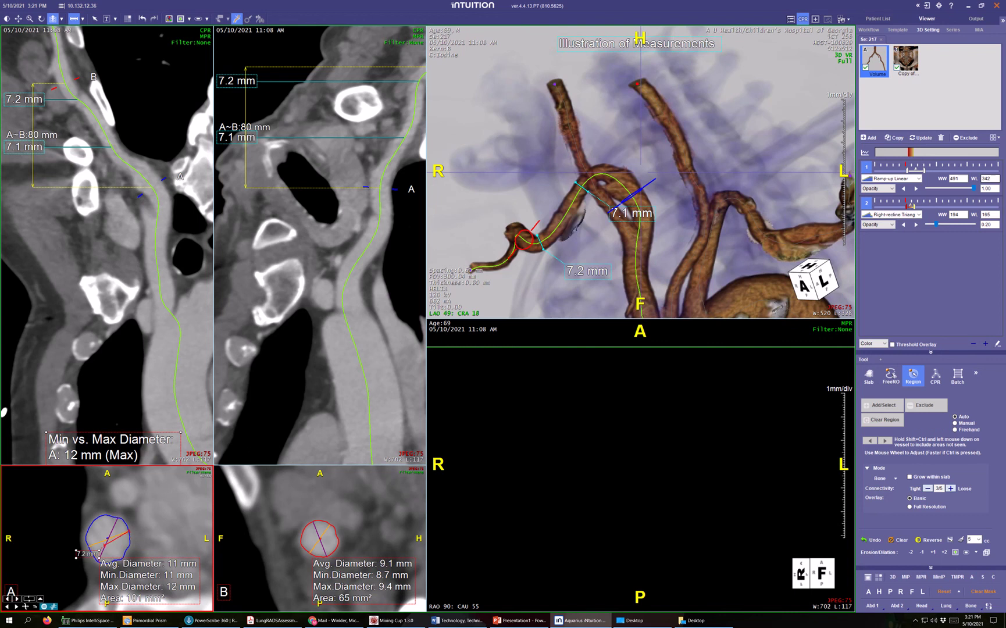
left_click(110, 538)
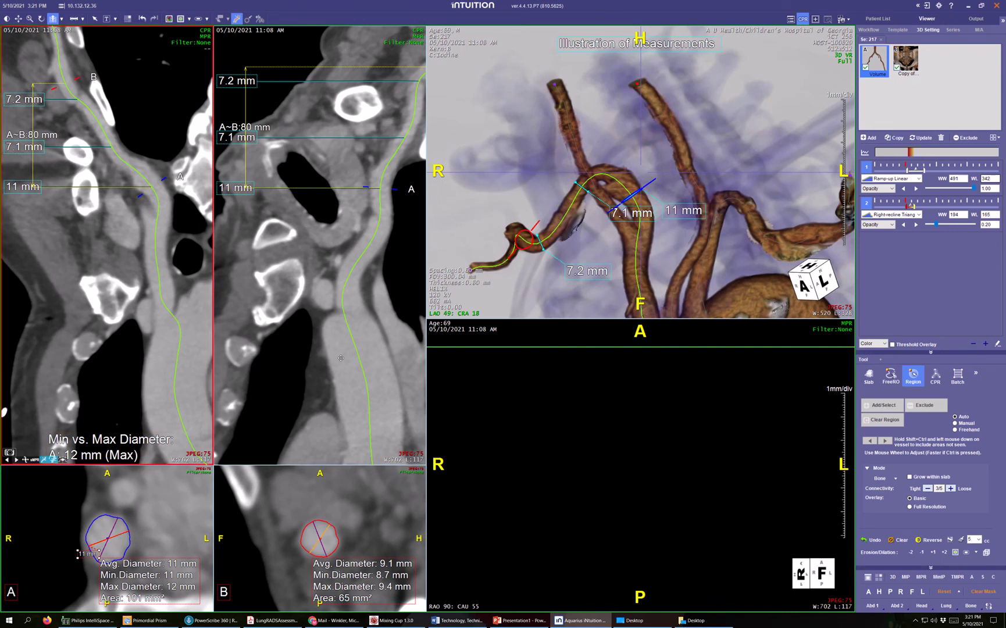
- Measure the lumen diameter at two further marker A positions toward the aorta, about 91 mm and 109 mm from marker B
left_click_drag(651, 193, 653, 220)
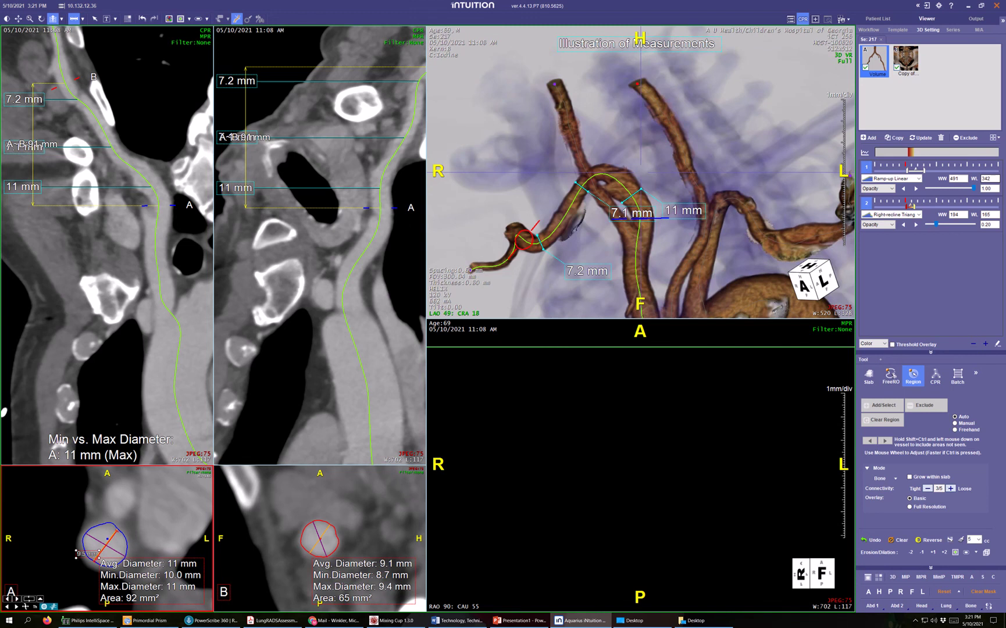
left_click(99, 552)
middle_click_drag(654, 222, 649, 152)
left_click_drag(652, 149, 646, 185)
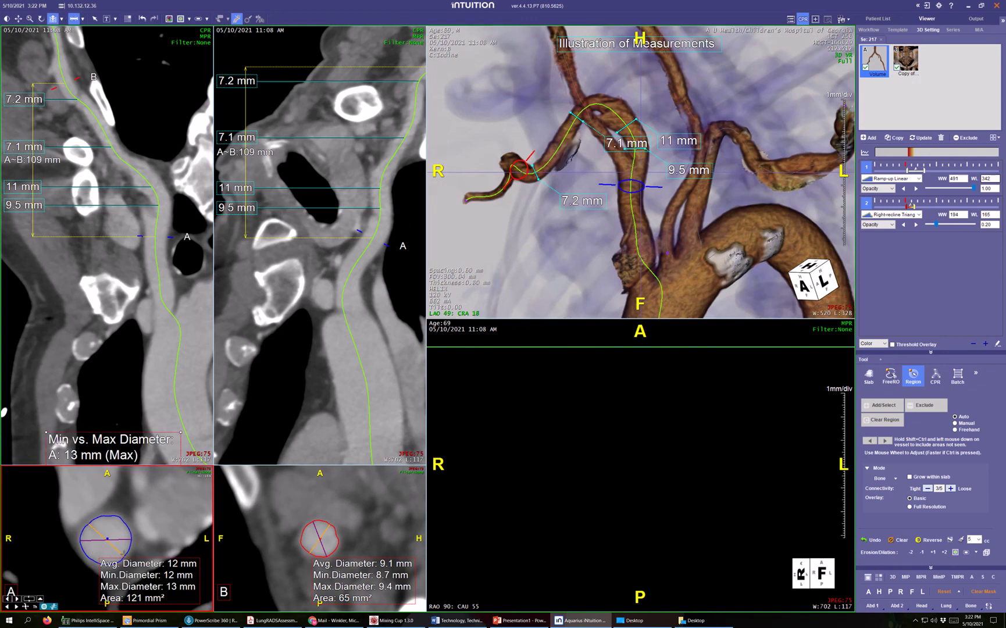
mouse_move(89, 525)
left_mouse_down()
mouse_move(128, 546)
mouse_move(125, 557)
left_mouse_up()
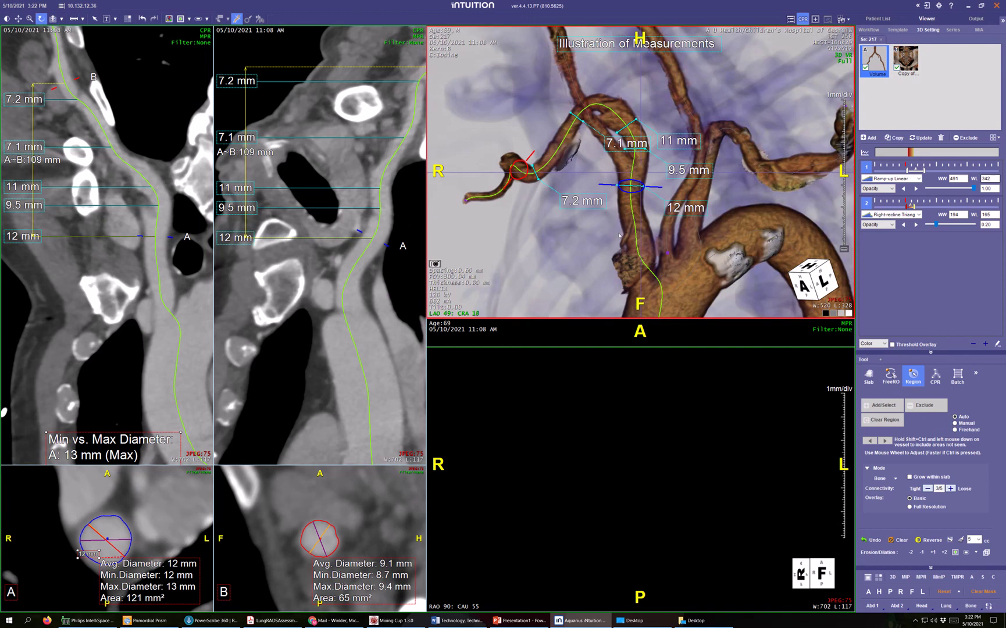
- Move marker A toward the arch origin, about 124 mm from marker B, and measure the lumen diameter in its cross-section
left_click_drag(516, 242, 483, 243)
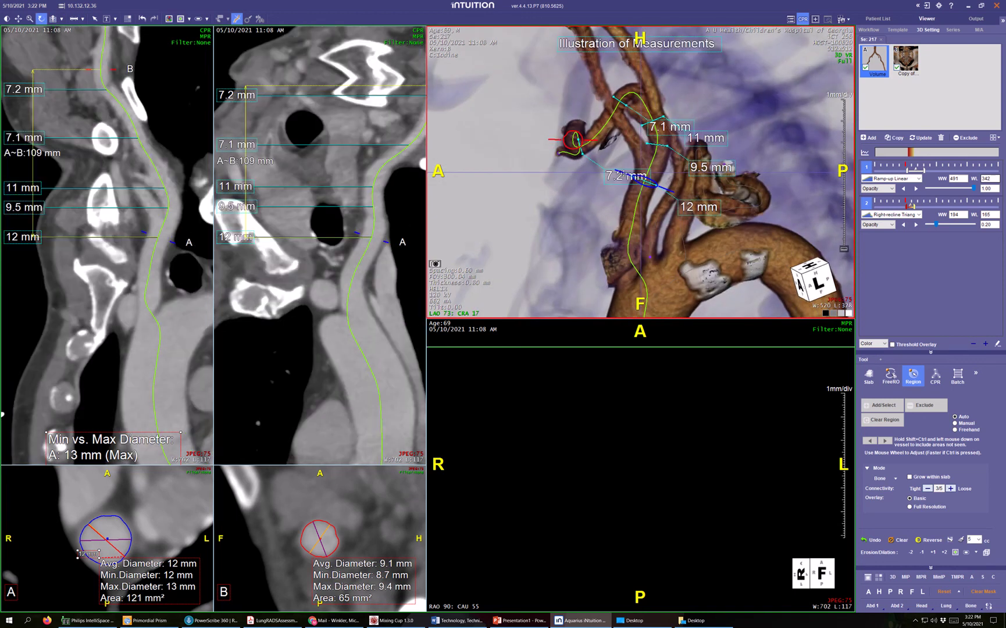
left_click_drag(622, 172, 613, 204)
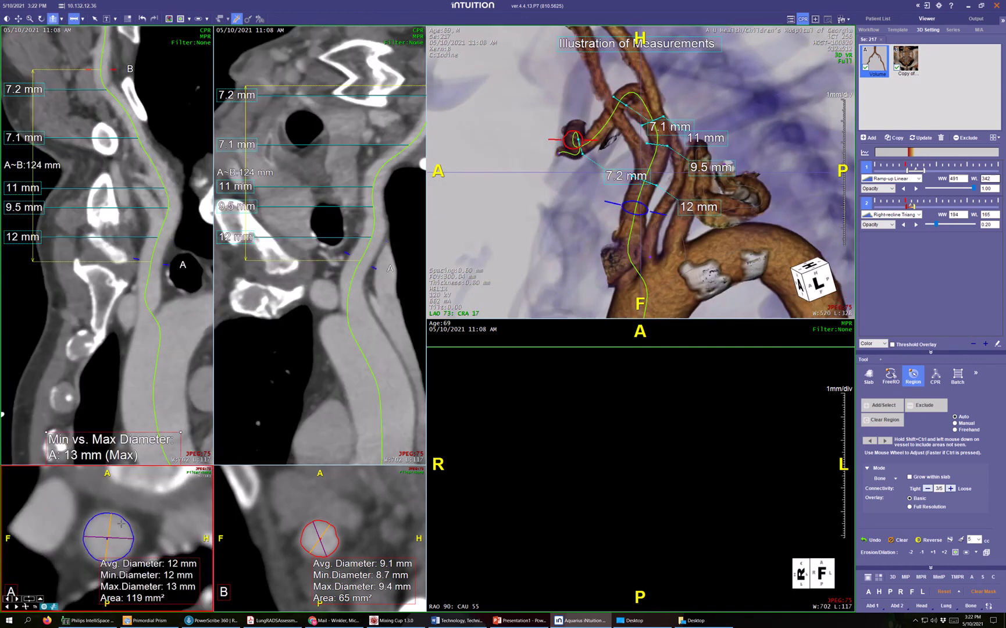
mouse_move(106, 550)
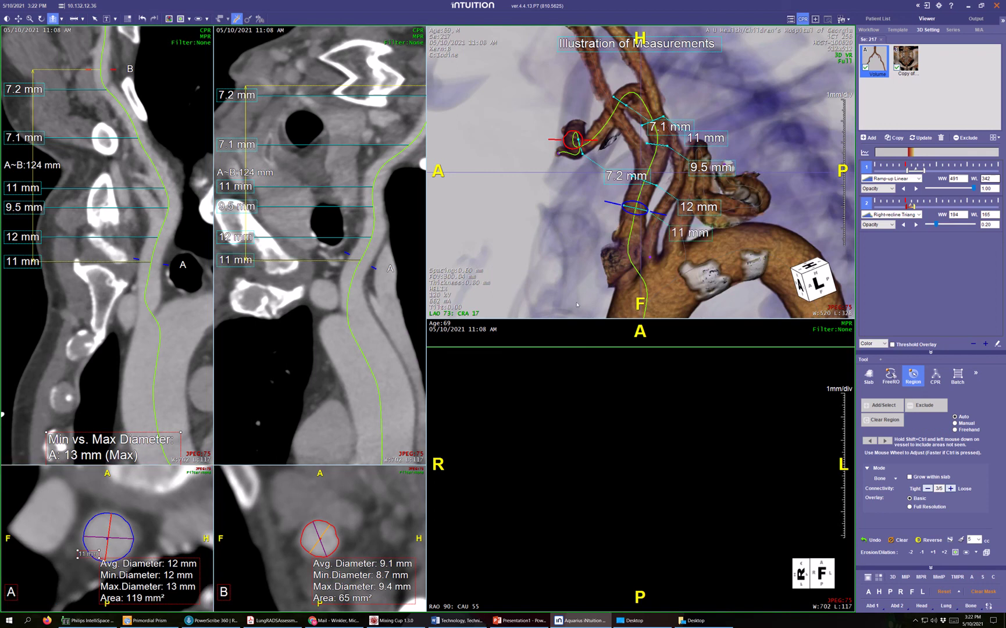
- Adjust the centerline control points below marker A in both curved reformat views to follow the vessel from the innominate origin into the aorta
left_click(609, 227)
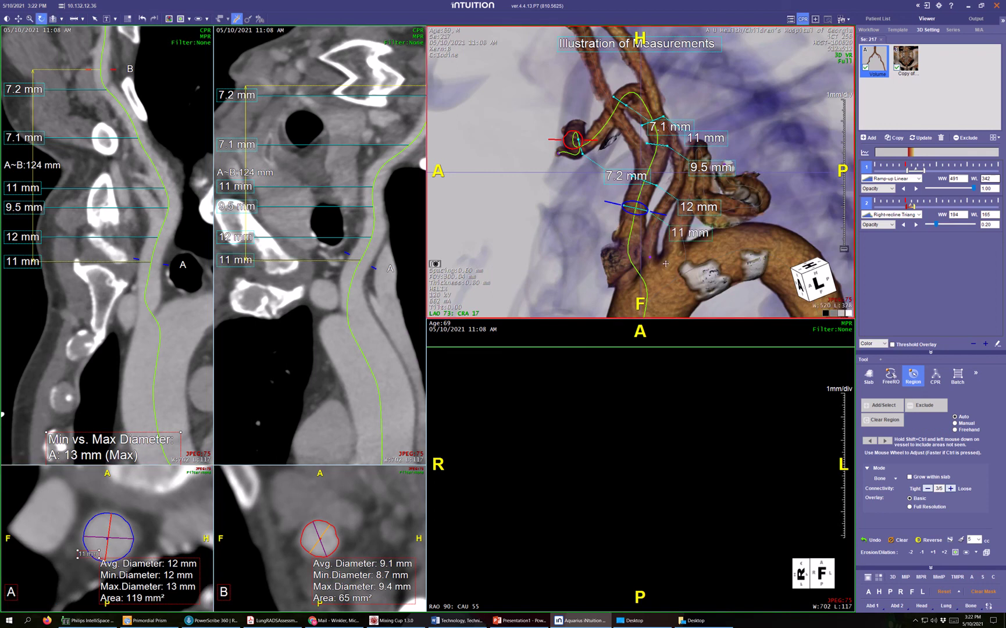
left_click_drag(666, 264, 685, 274)
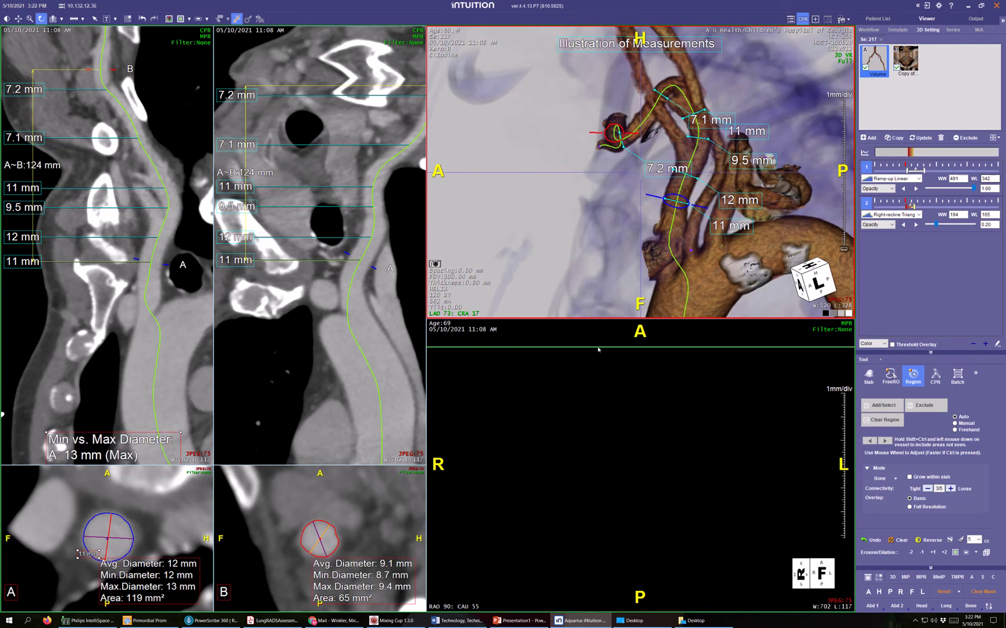
mouse_move(353, 319)
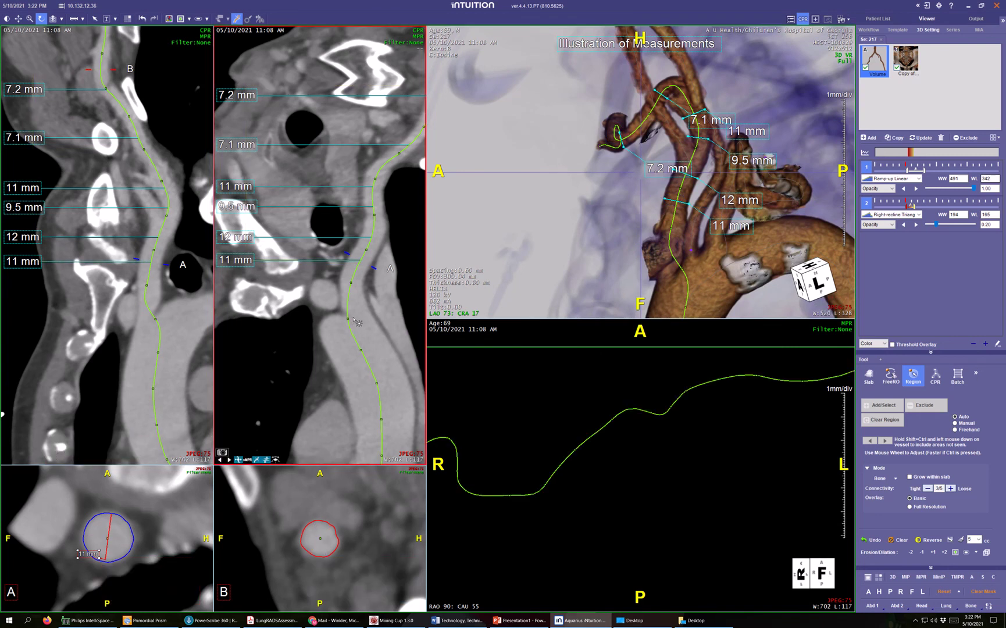
mouse_move(350, 319)
left_mouse_down()
mouse_move(370, 348)
mouse_move(360, 315)
left_mouse_up()
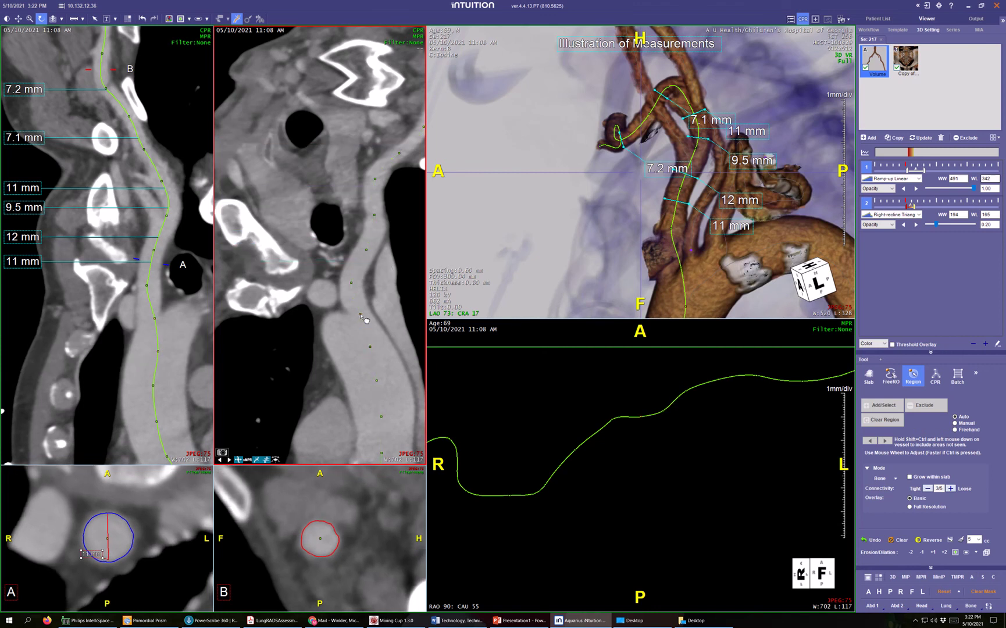
left_click(159, 321)
left_click_drag(149, 324, 152, 355)
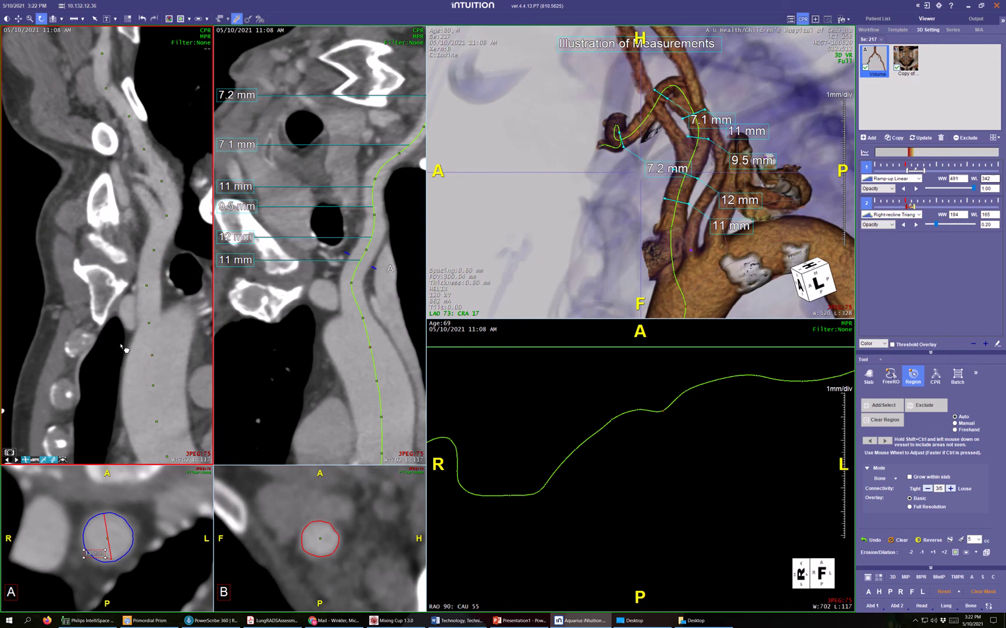
left_click(676, 239)
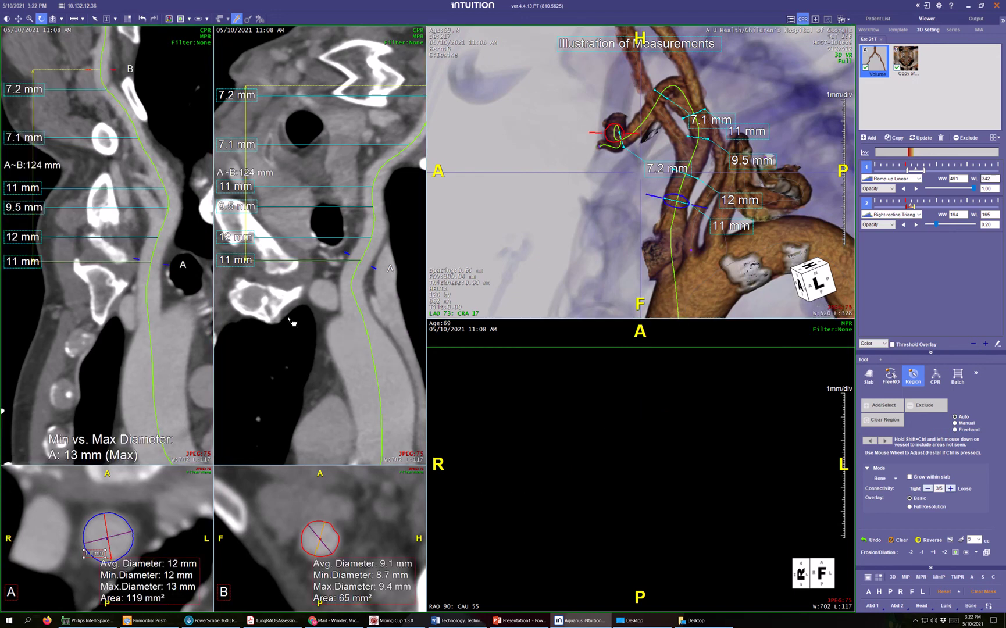
left_click(366, 320)
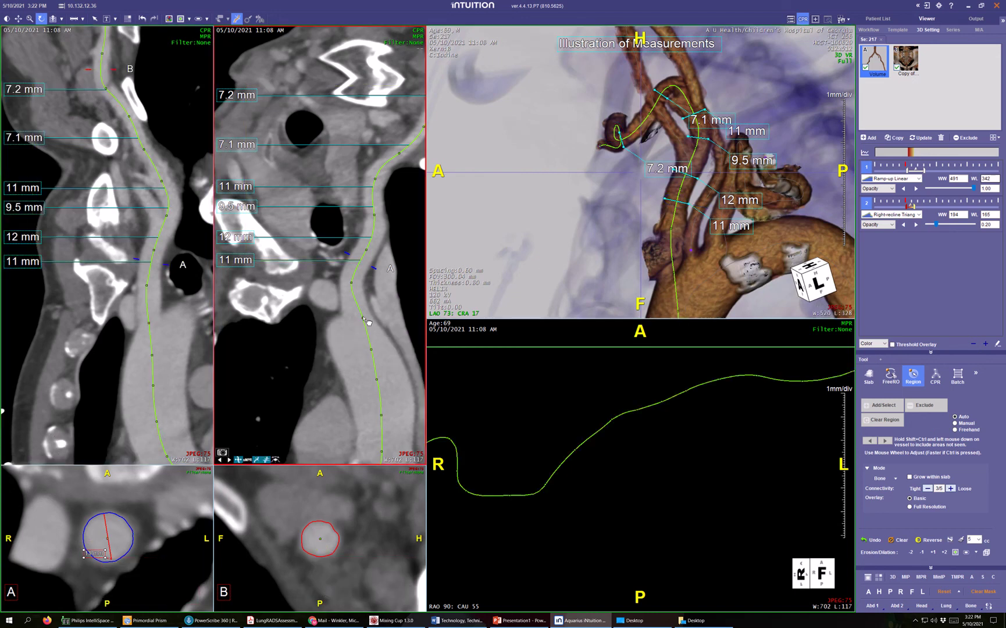
left_click(363, 318)
left_click_drag(362, 320, 356, 314)
left_click_drag(356, 315, 355, 316)
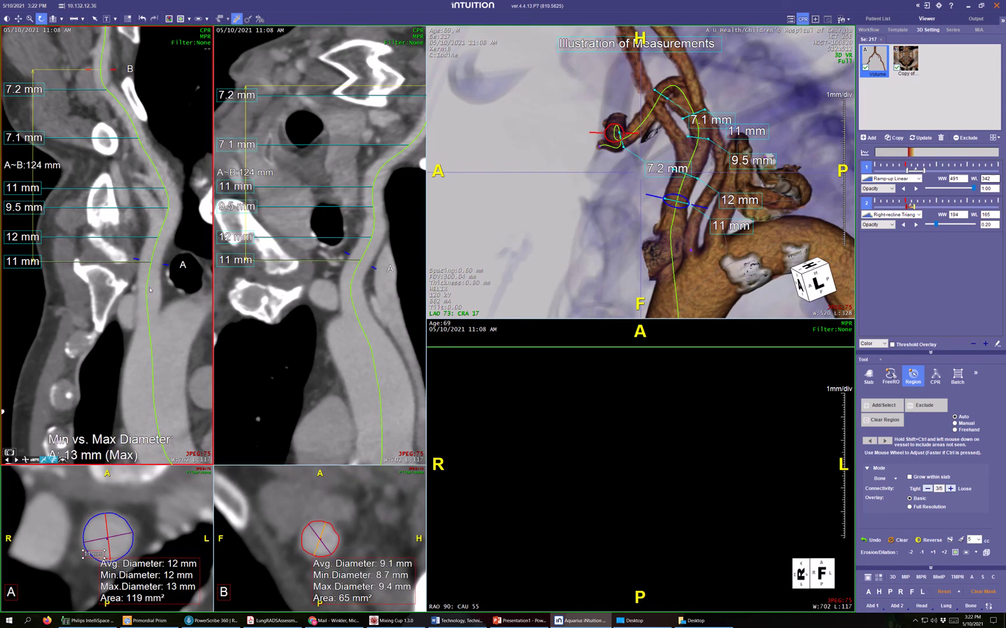
left_click(133, 287)
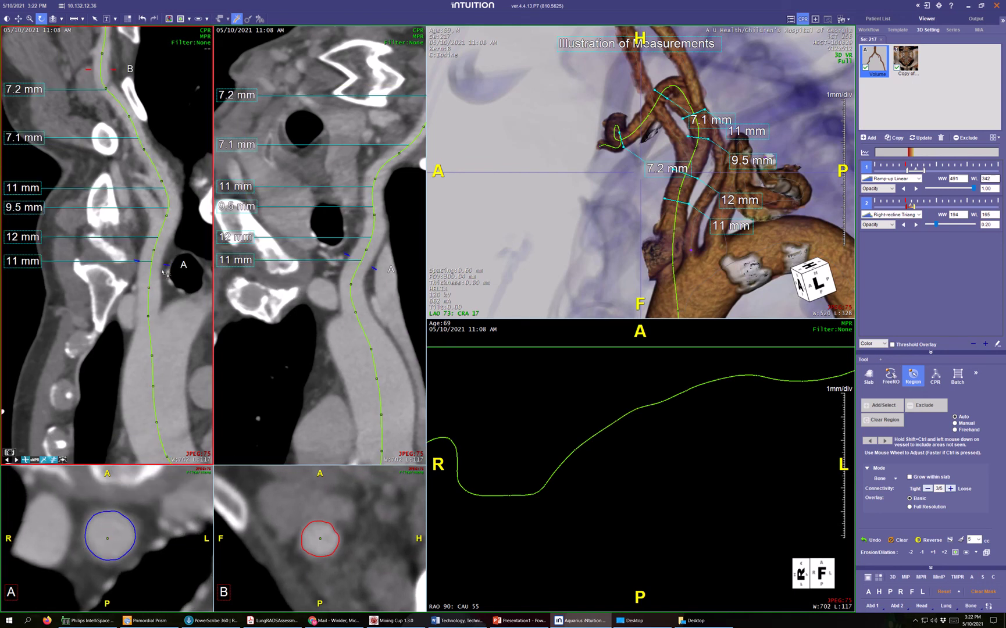
- Move marker A to the innominate artery origin, about 147 mm from marker B, and measure the lumen diameter in its cross-section
left_click(25, 460)
left_click_drag(165, 271, 165, 308)
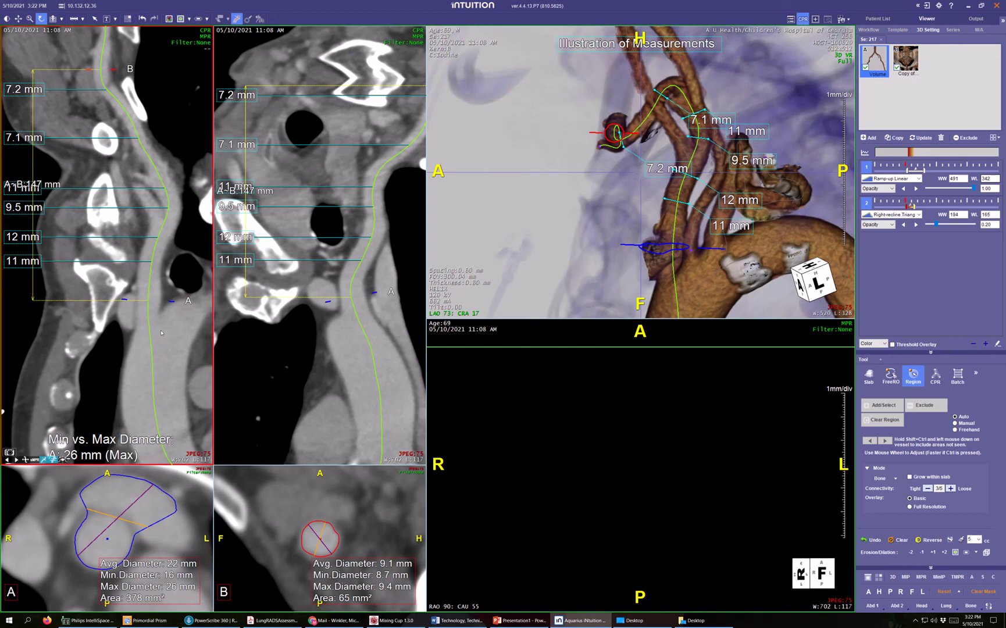
left_click(74, 19)
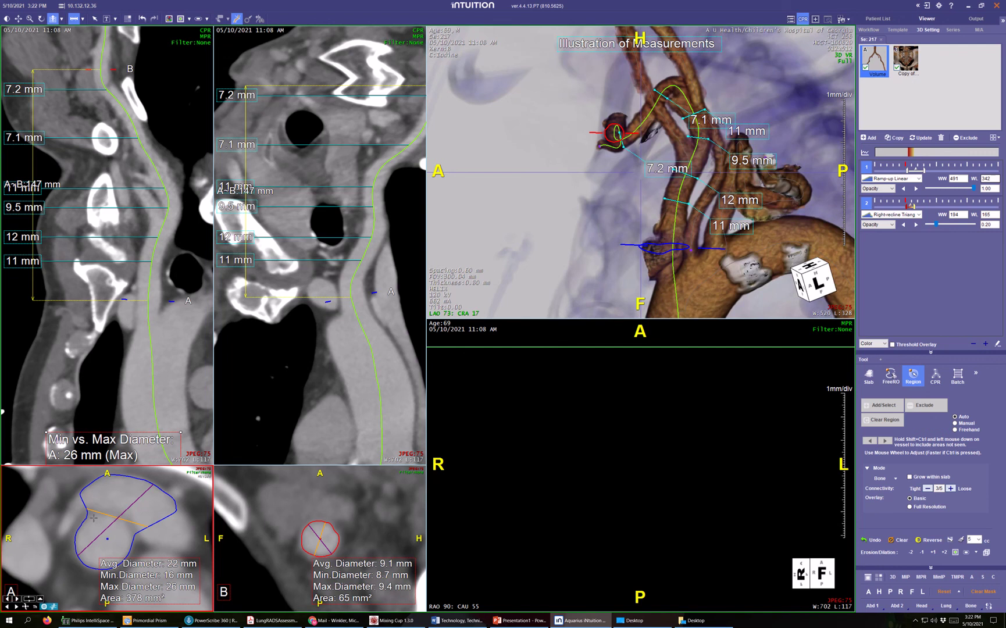
left_click_drag(93, 517, 114, 562)
- Turn the 3D angiogram to a lateral view of the arch and set the second rendering layer's window level to 254
left_click(581, 236)
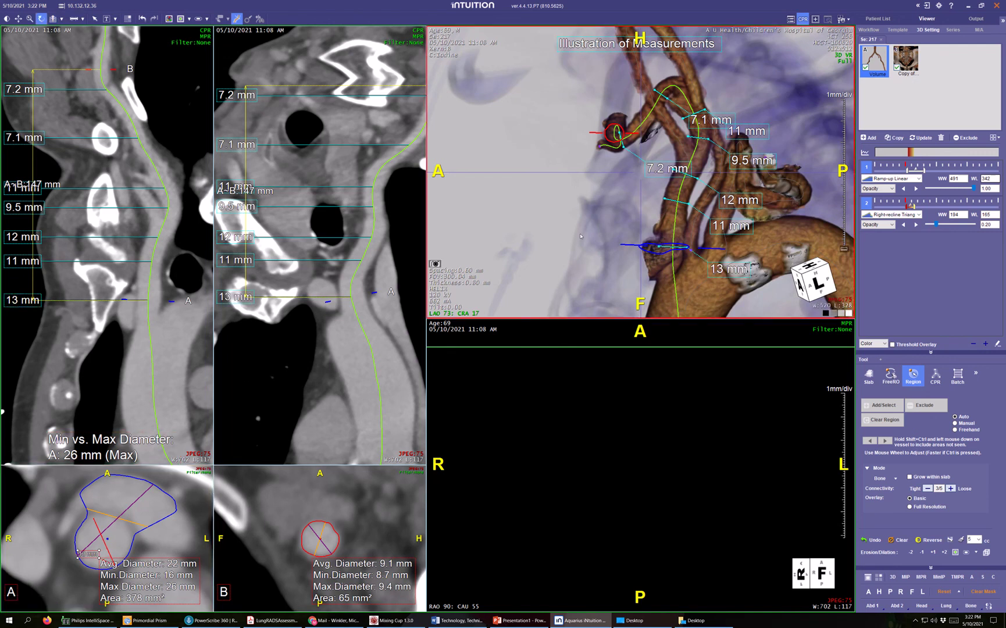
mouse_move(512, 241)
left_mouse_down()
mouse_move(532, 201)
mouse_move(559, 280)
mouse_move(638, 170)
left_mouse_up()
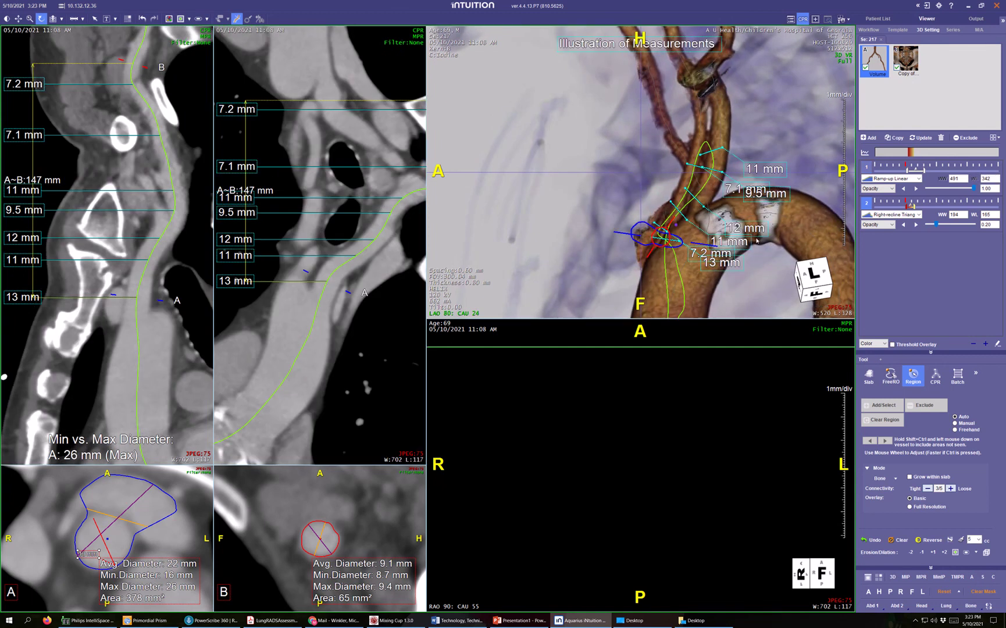
right_click(689, 256)
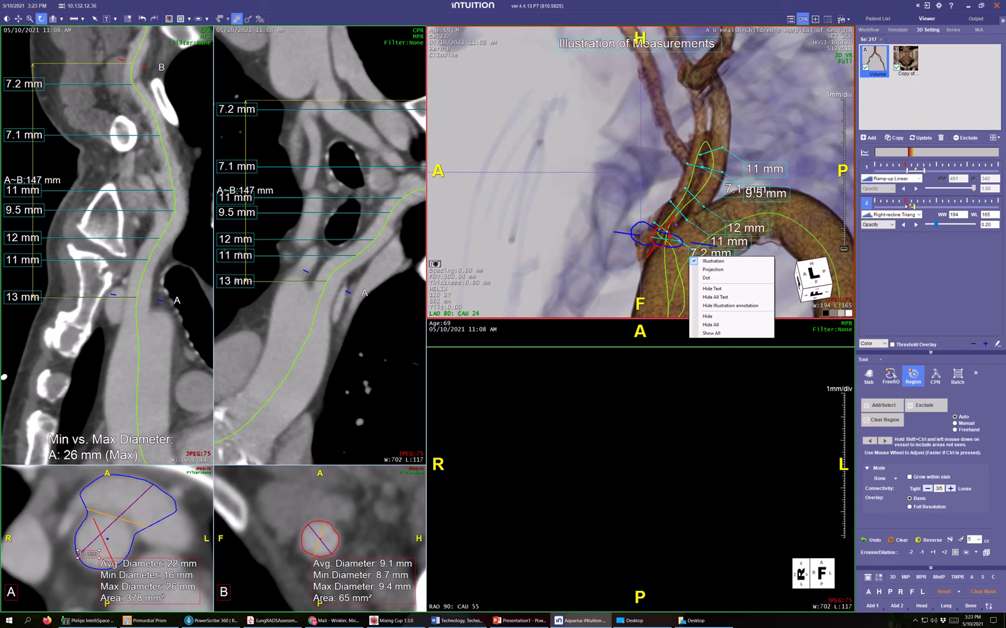
left_click(907, 206)
left_click_drag(909, 206, 912, 206)
- Cut away the leftover vessel fragments around the innominate artery origin with FreeROI, working from the lateral and anterior views
middle_click_drag(730, 231, 736, 179)
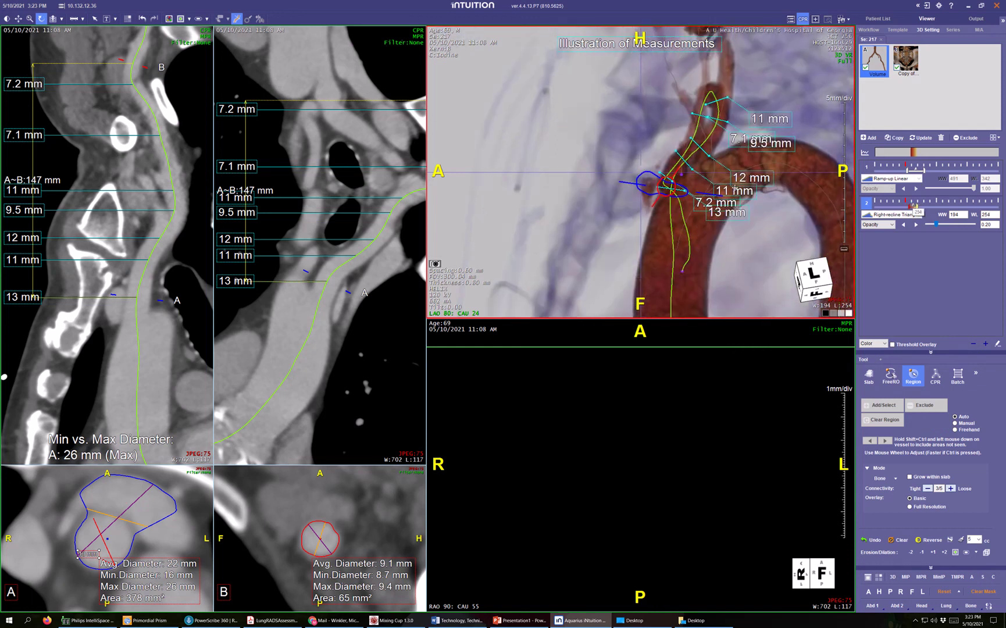
scroll(736, 180, "up", 5)
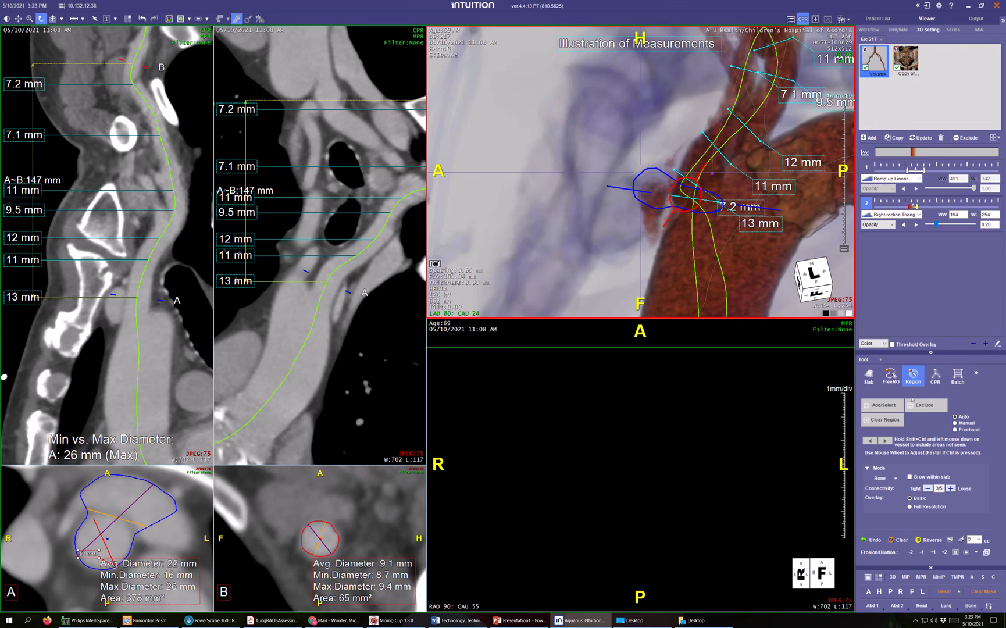
left_click(890, 375)
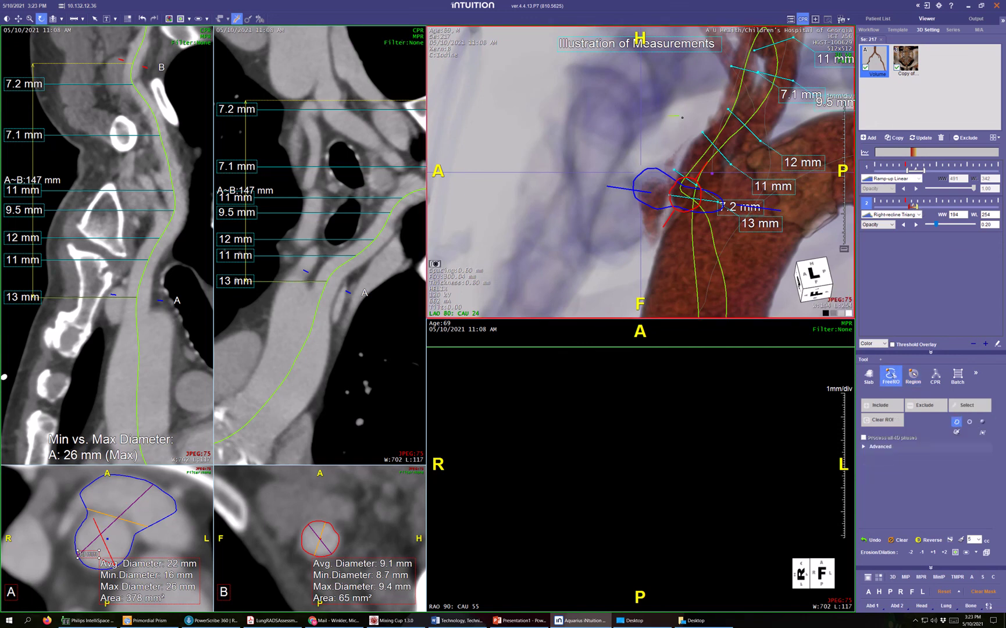
mouse_move(682, 156)
left_mouse_down()
mouse_move(657, 258)
mouse_move(665, 160)
left_mouse_up()
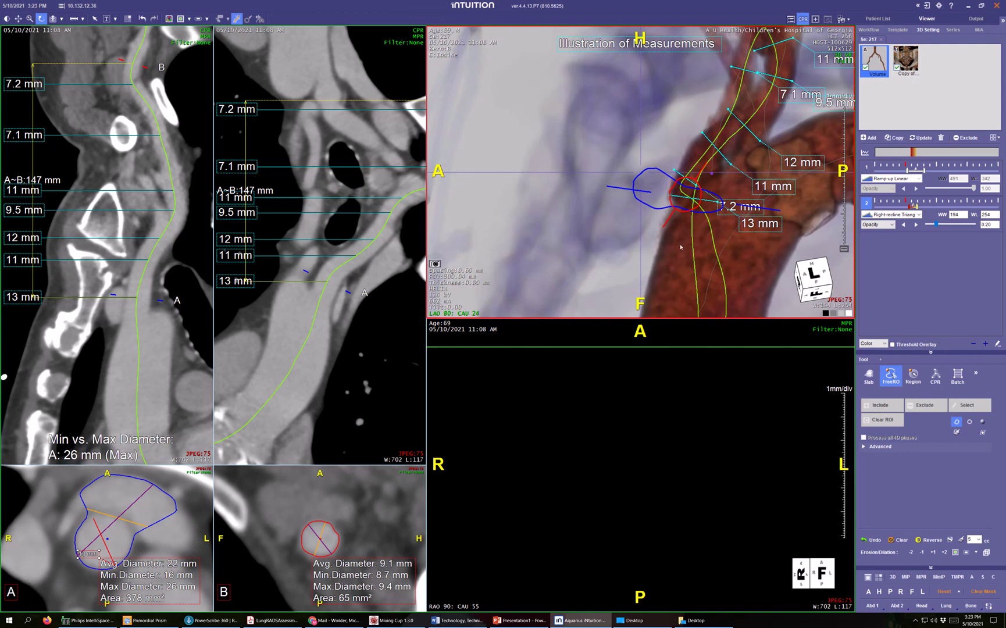
key("a")
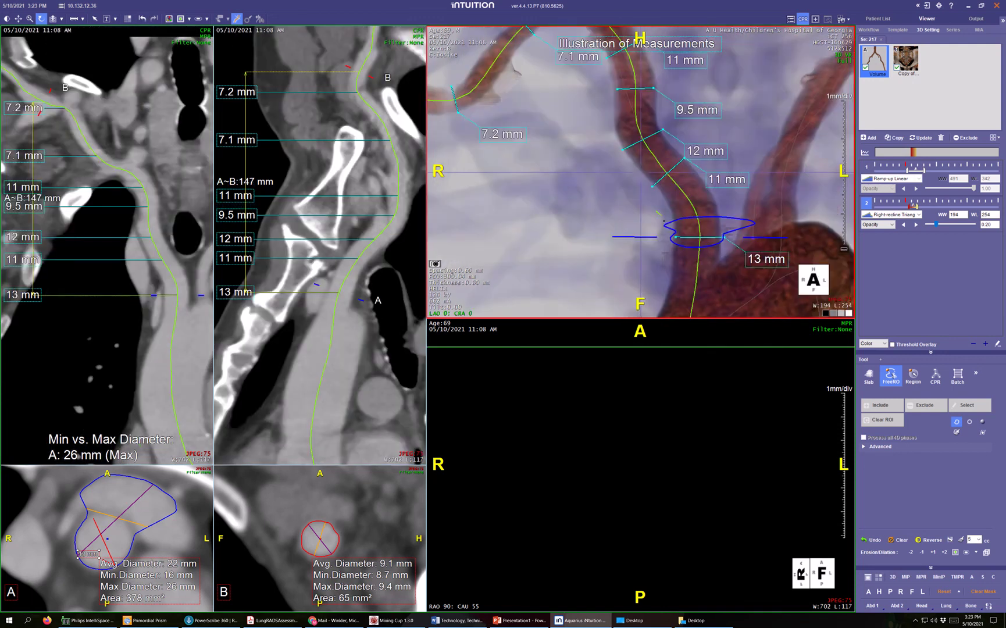
mouse_move(663, 224)
left_mouse_down()
mouse_move(669, 270)
mouse_move(640, 288)
mouse_move(506, 304)
left_mouse_up()
- Frame the whole arch and its branches in the anterior view and apply the AAA template followed by the Background Mask template
left_click_drag(723, 252, 735, 200)
right_click_drag(723, 157, 726, 224)
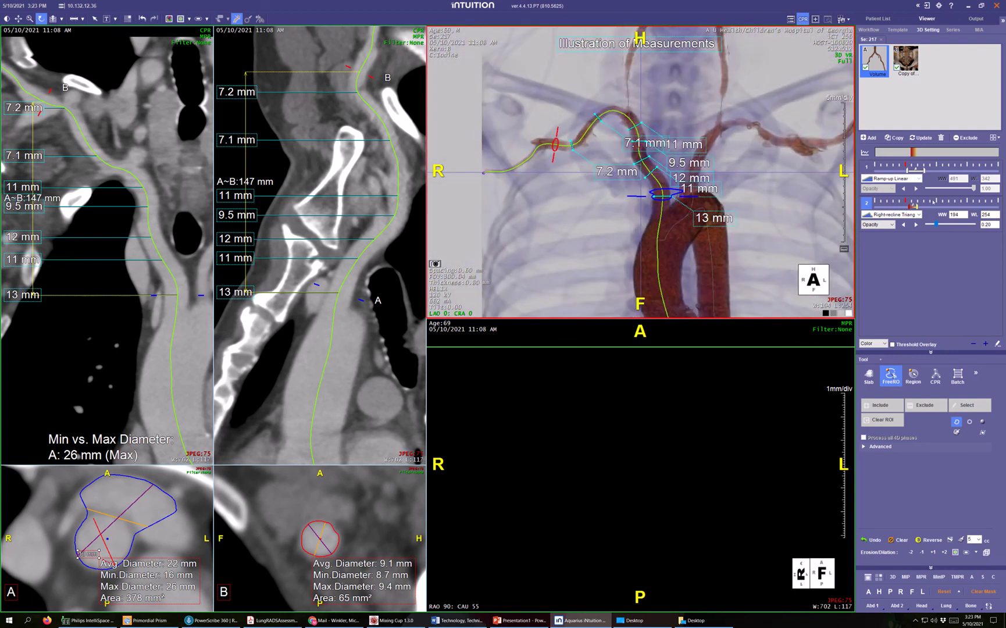
left_click(898, 30)
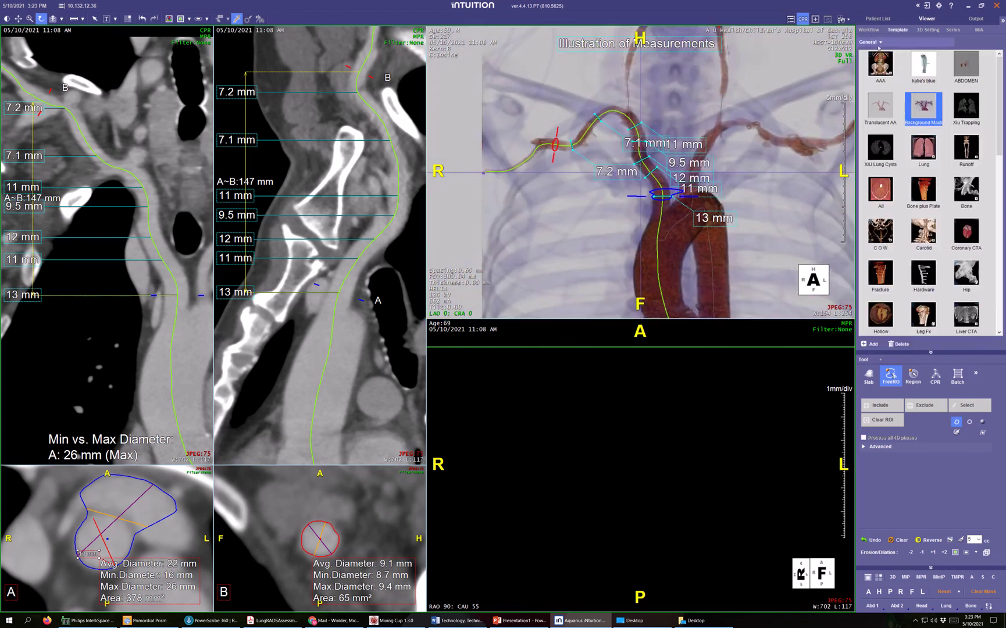
left_click(881, 62)
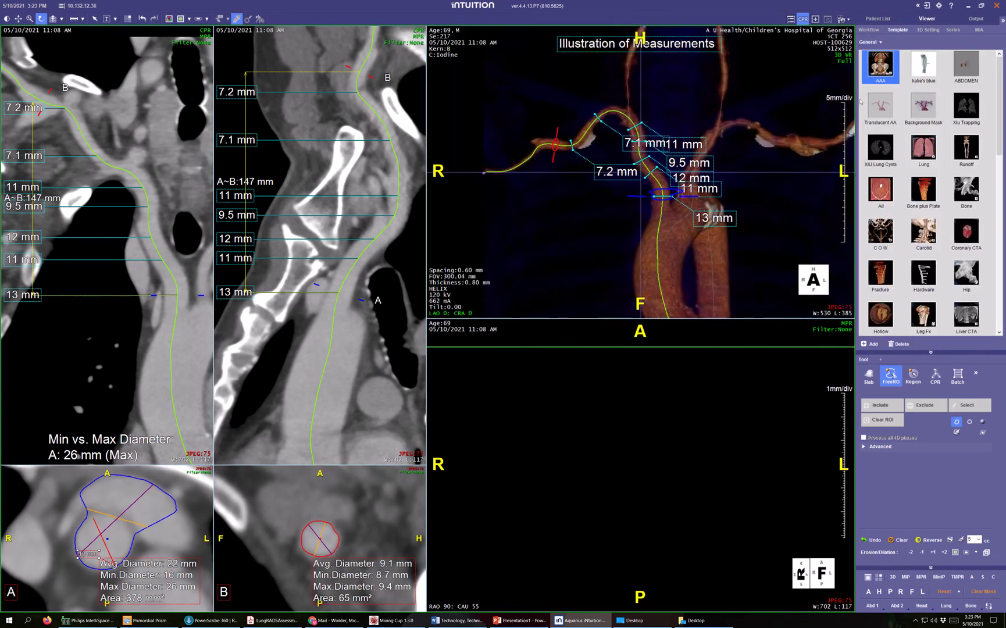
left_click(929, 30)
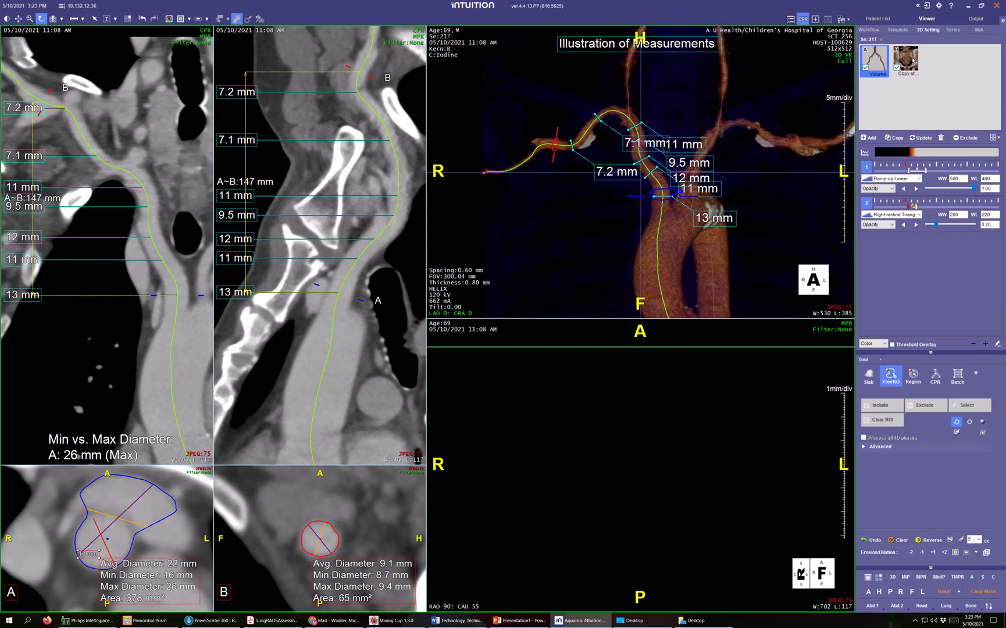
left_click(906, 30)
left_click(922, 109)
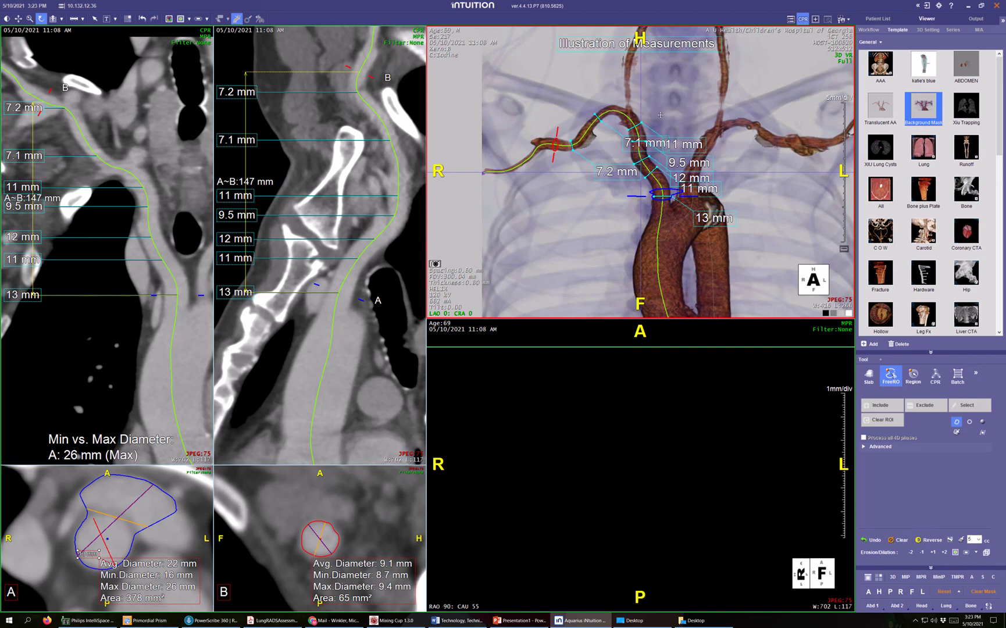
- Trim the stray fragments along both sides of the right common carotid artery from the Volume layer with FreeROI
middle_click_drag(661, 115, 665, 219)
scroll(664, 220, "up", 8)
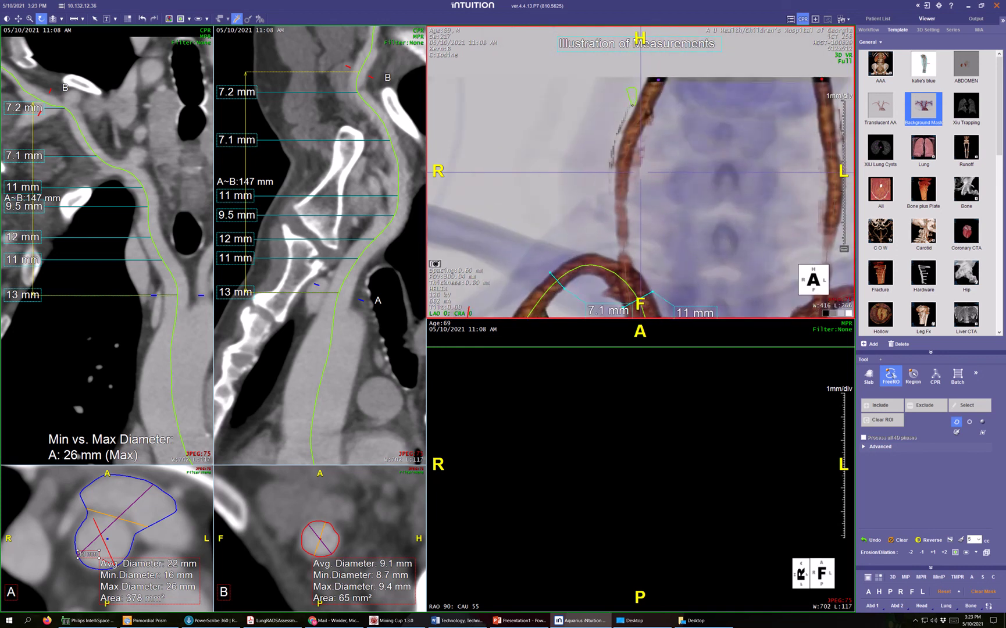
left_click(929, 30)
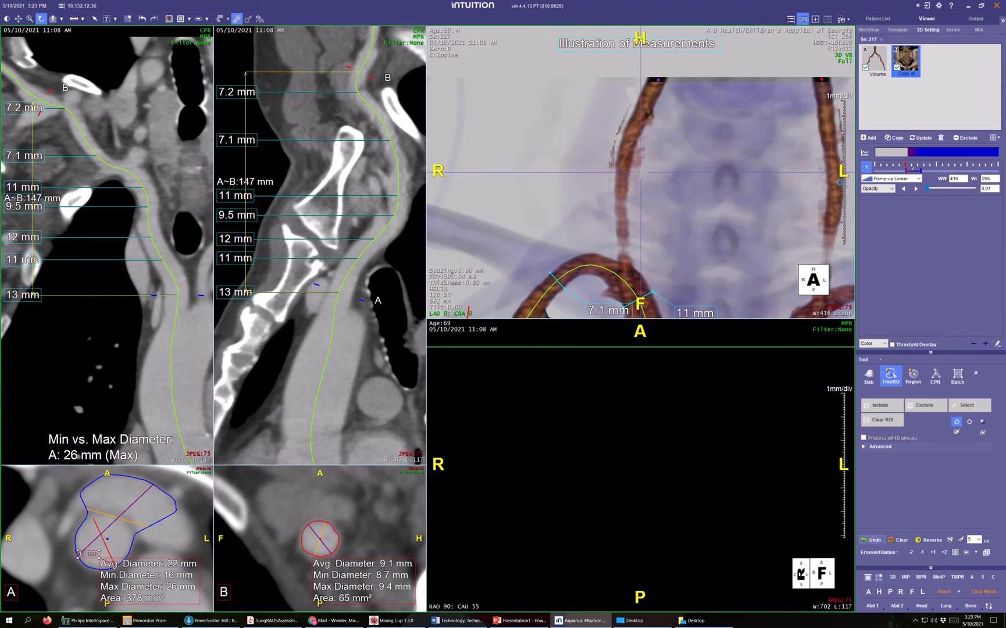
left_click(872, 60)
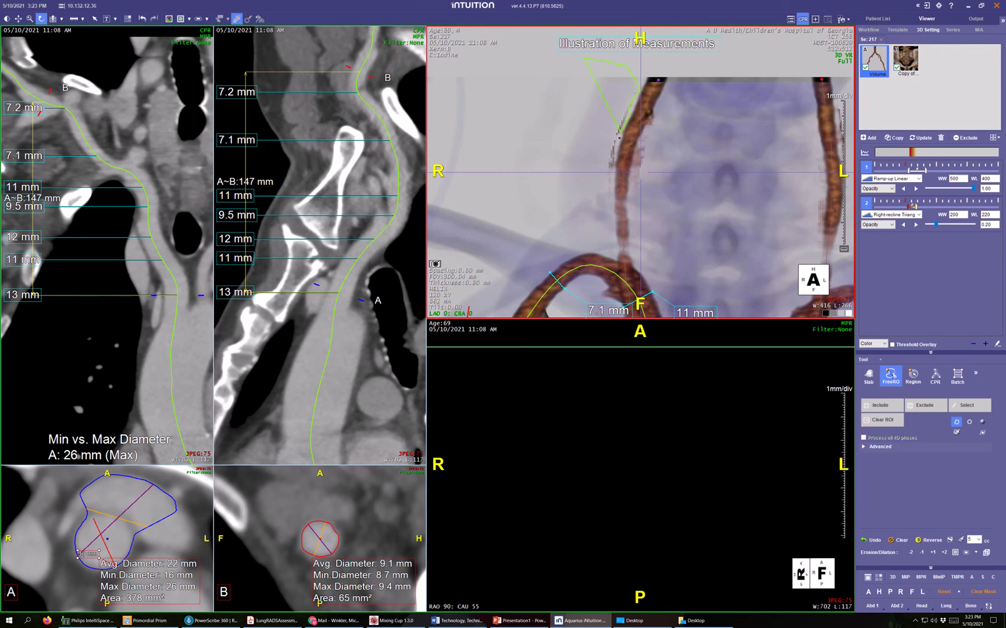
left_click_drag(614, 170, 613, 189)
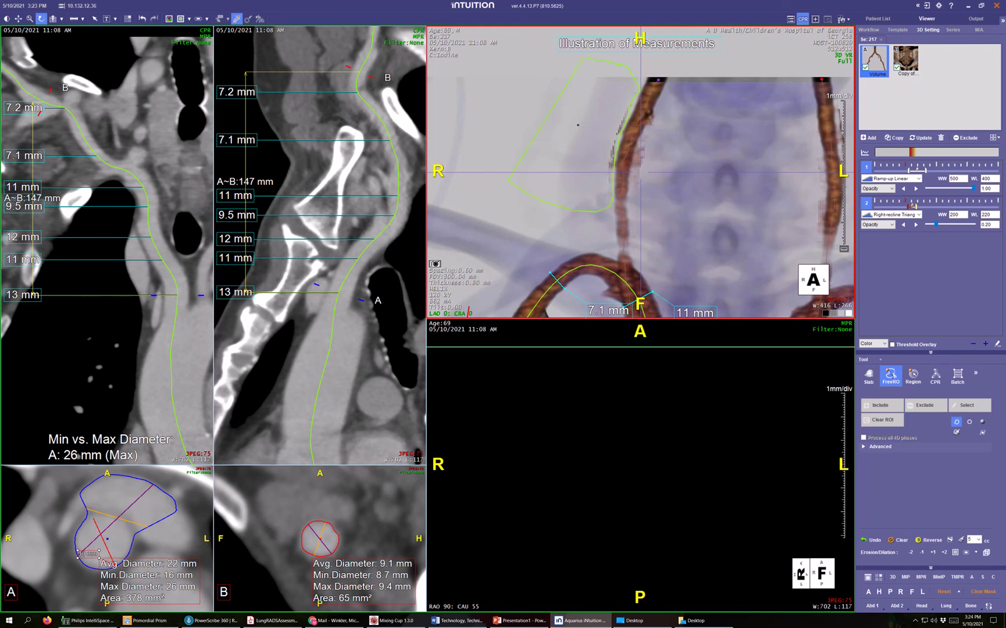
double_click(578, 125)
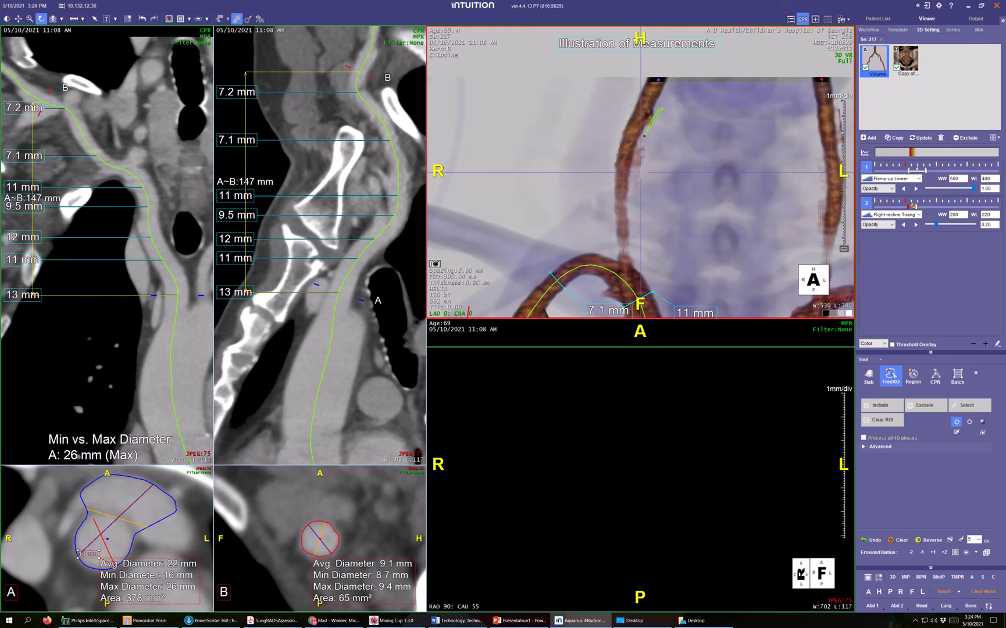
mouse_move(631, 185)
left_mouse_down()
mouse_move(674, 216)
mouse_move(706, 210)
left_mouse_up()
double_click(666, 179)
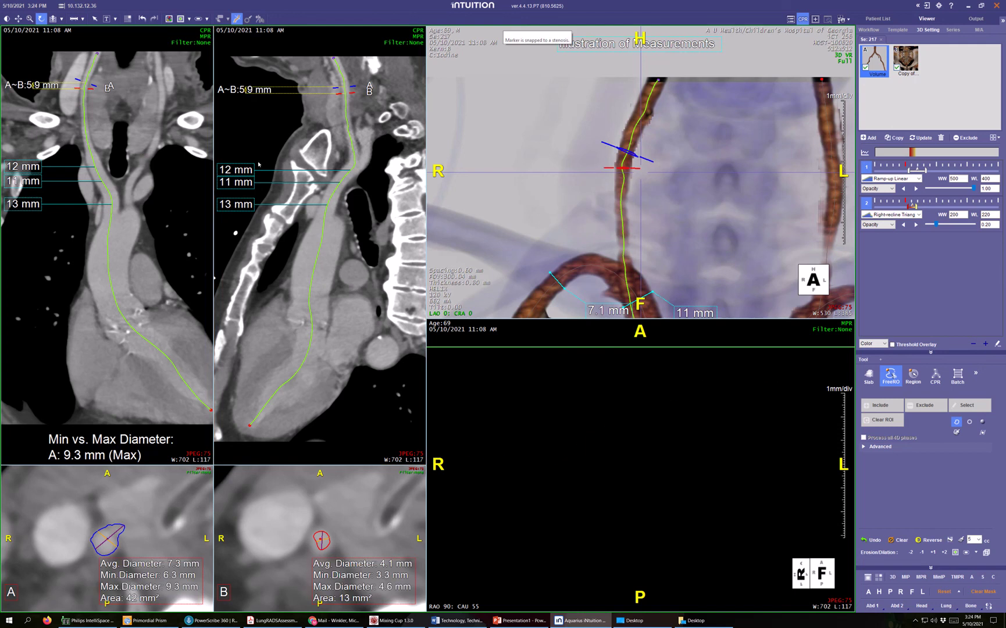
- Place marker A high on the right common carotid artery, about 21 mm above marker B, and measure the lumen diameter in its cross-section
middle_click_drag(259, 165, 250, 237)
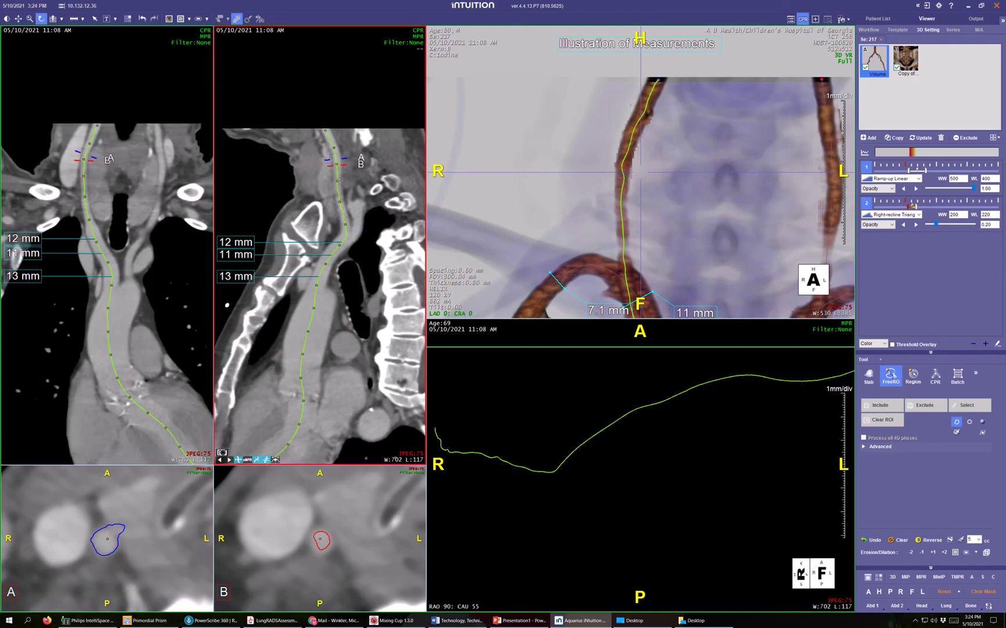
left_click(302, 100)
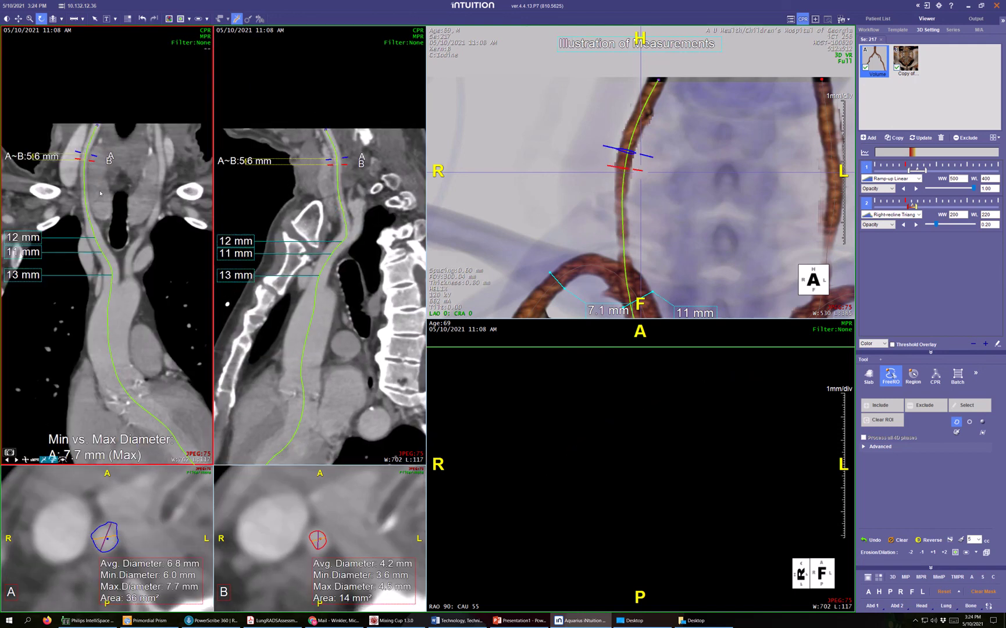
middle_click_drag(100, 193, 169, 219)
right_click_drag(171, 221, 173, 191)
left_click_drag(181, 192, 181, 160)
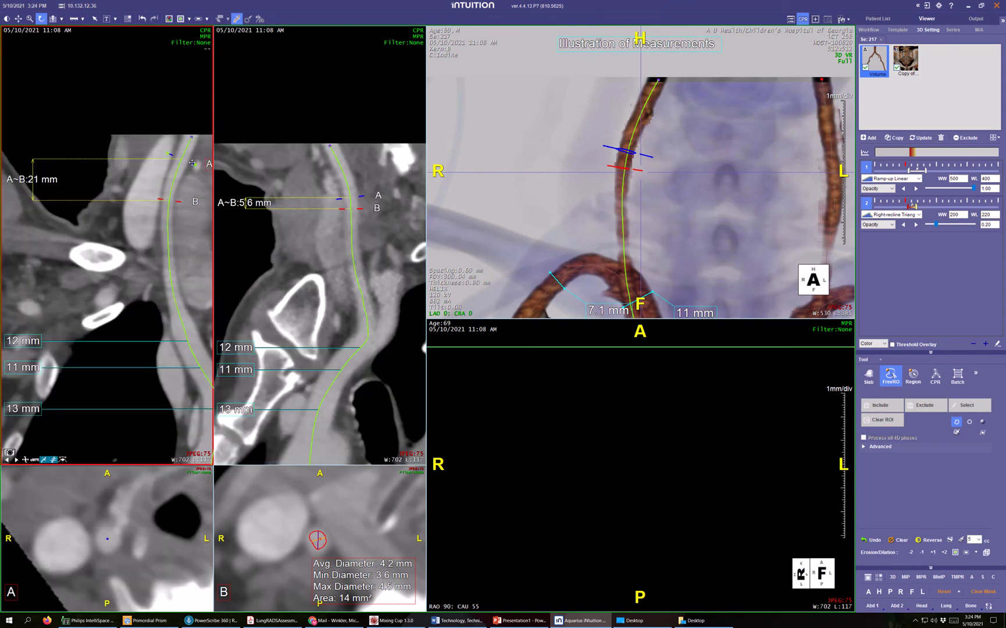
key("d")
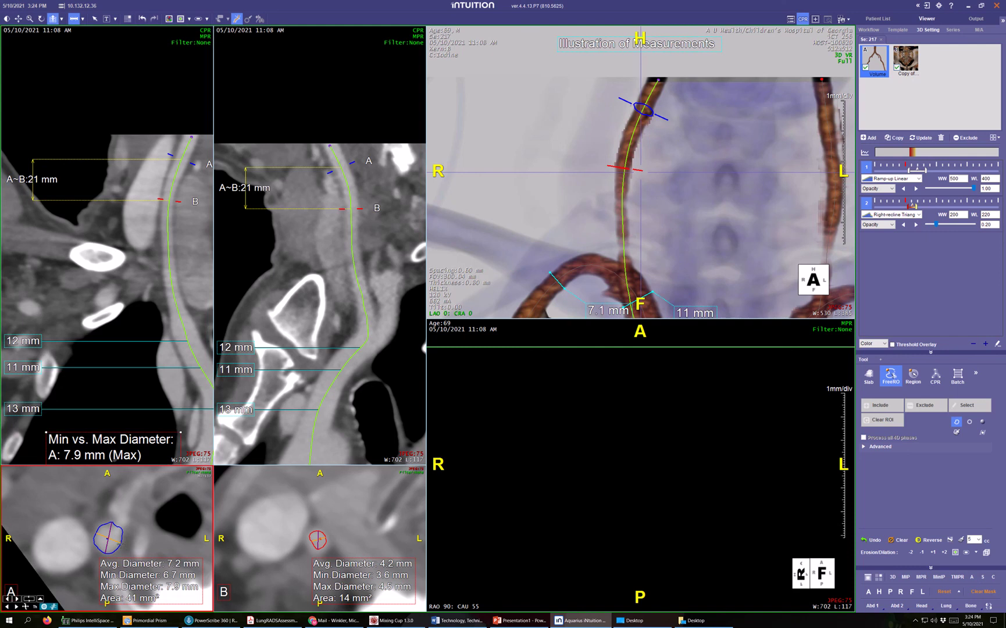
left_click_drag(120, 544, 97, 534)
- Measure the lumen diameter at two lower levels of the right common carotid artery, with marker A about 23 mm and 52 mm from marker B
left_click_drag(190, 162, 174, 248)
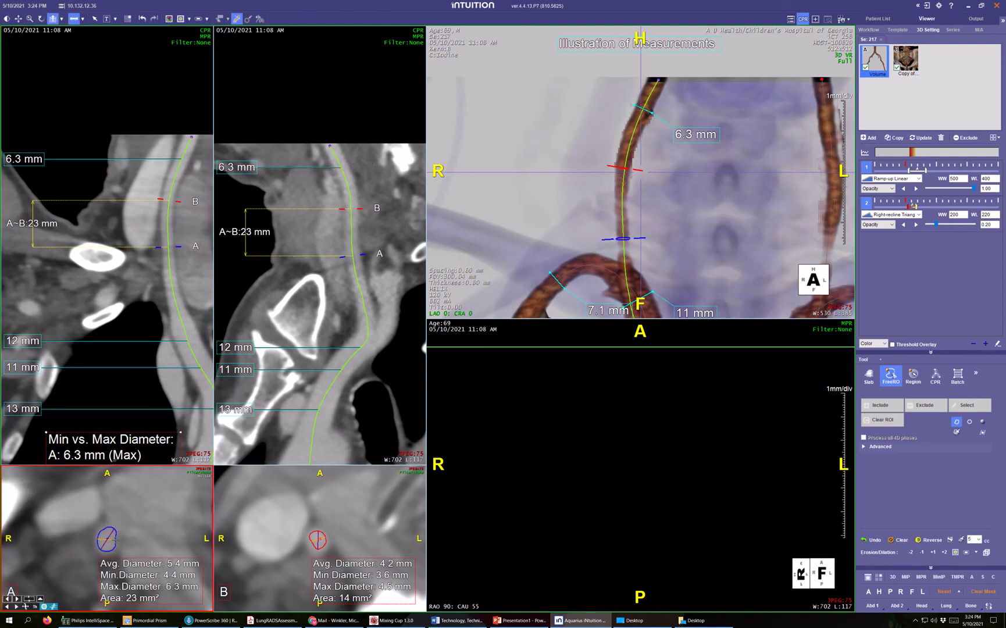
left_click_drag(109, 539, 99, 540)
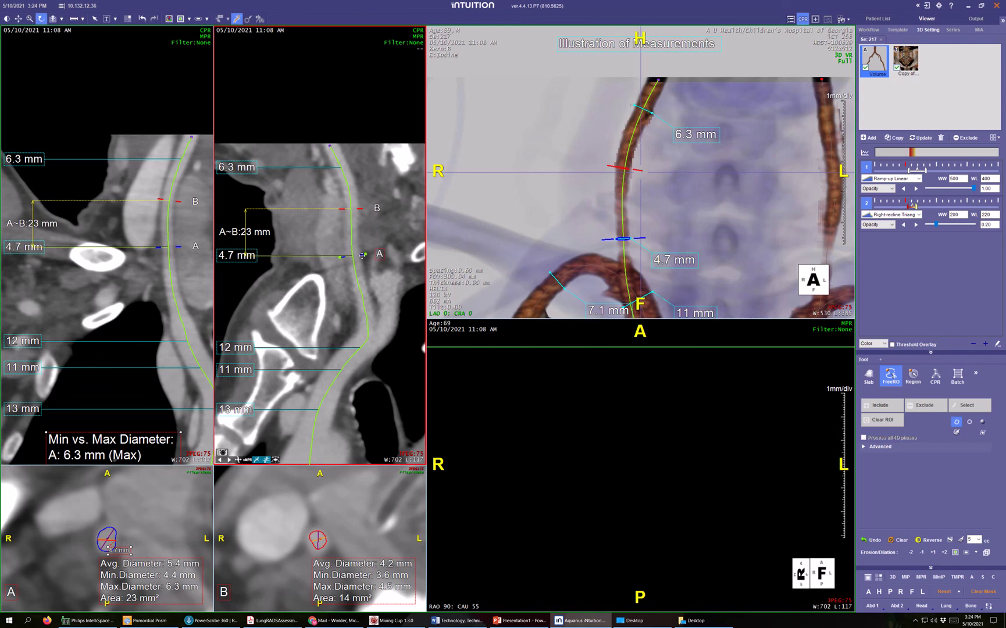
left_click_drag(362, 254, 358, 313)
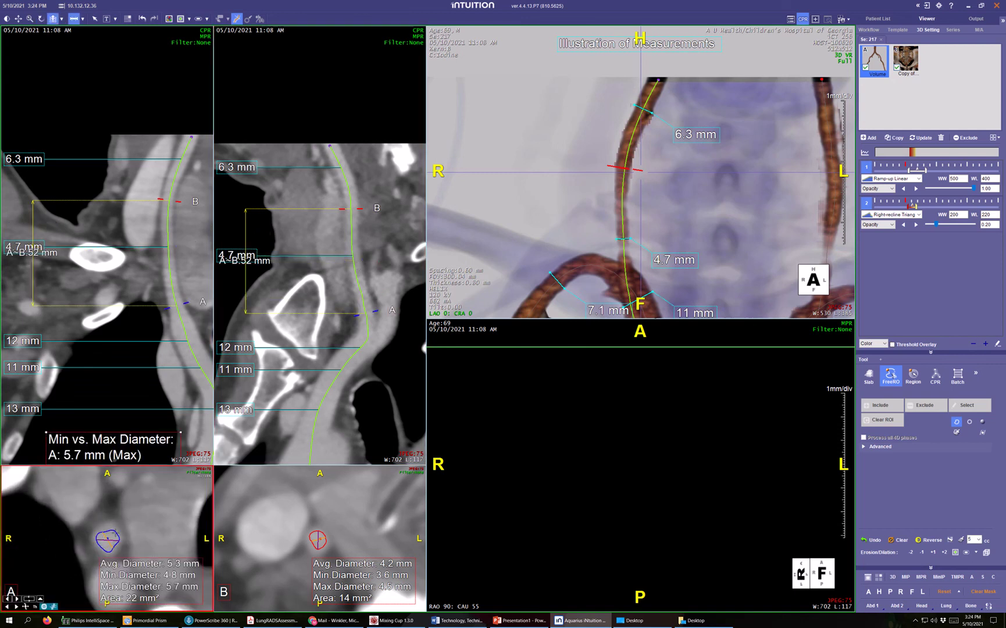
mouse_move(119, 530)
left_mouse_down()
mouse_move(101, 549)
mouse_move(120, 530)
left_mouse_up()
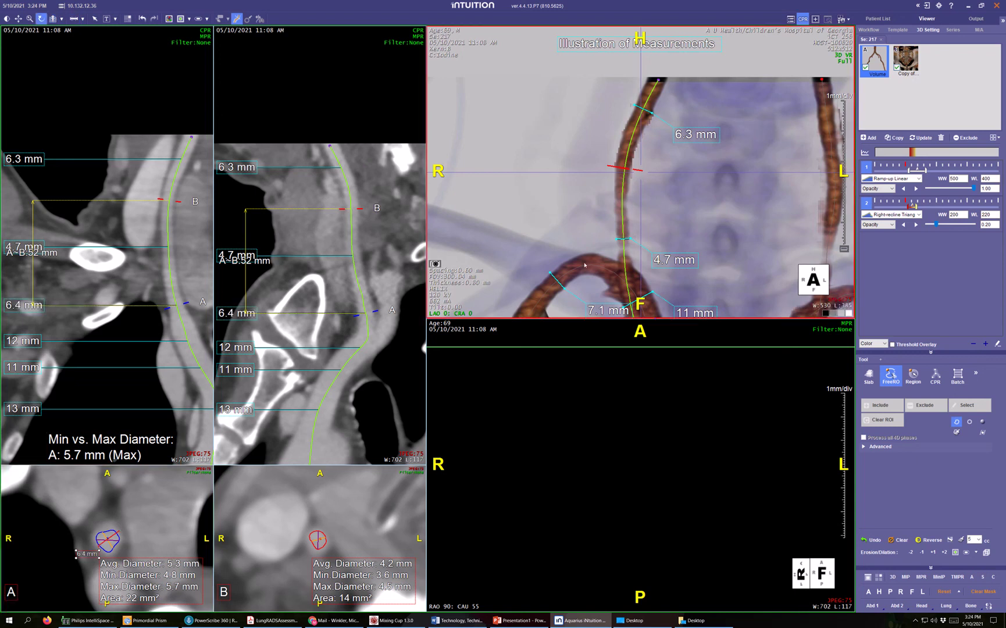
- Trim the stray fragments along both sides of the left common carotid artery with FreeROI in the anterior view
middle_click_drag(674, 199, 610, 73)
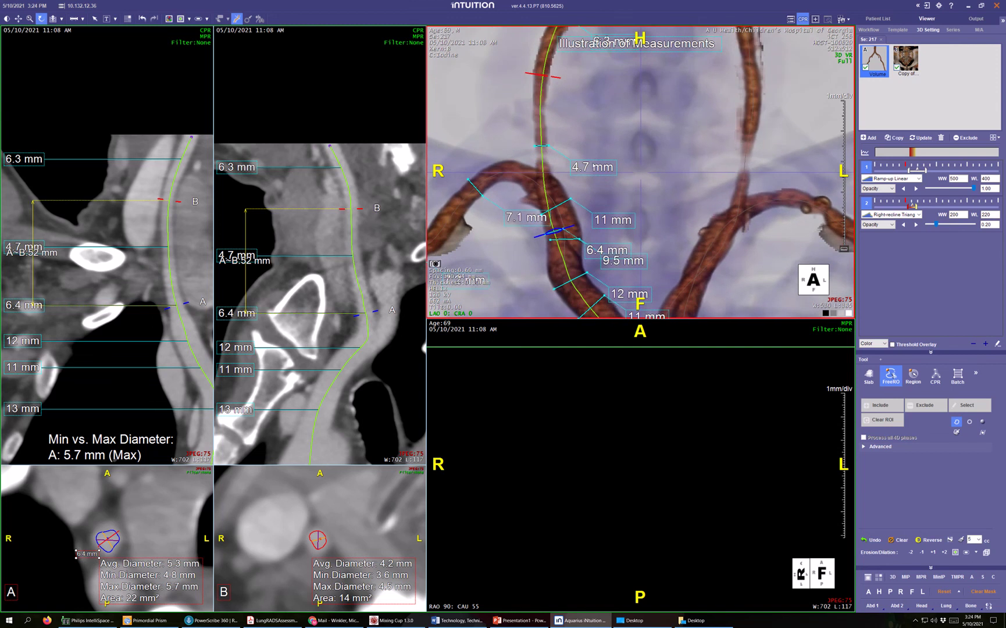
left_click_drag(595, 162, 595, 77)
left_click_drag(606, 209, 593, 105)
middle_click_drag(652, 138, 547, 193)
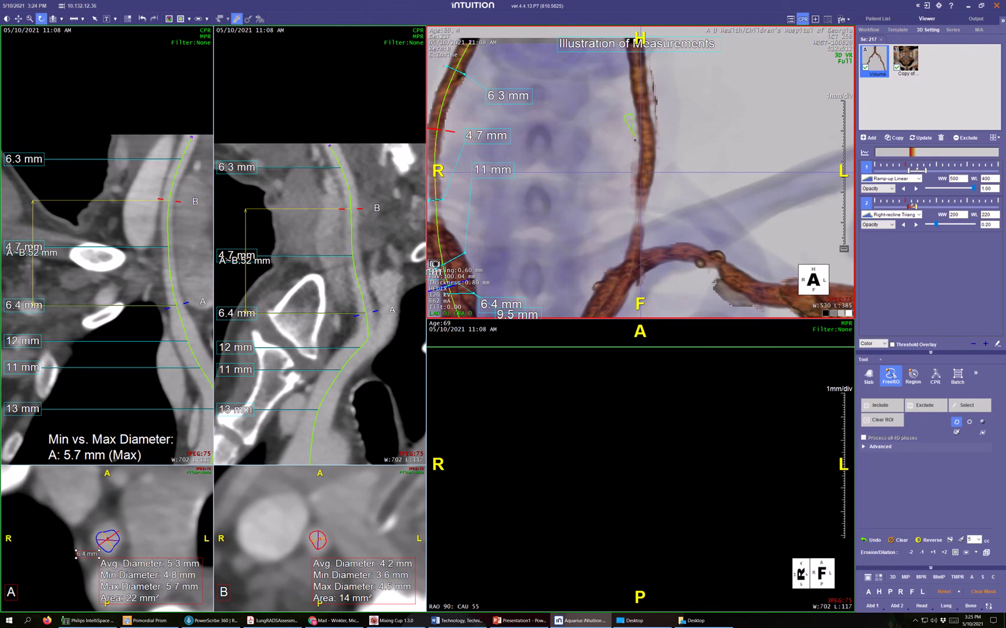
mouse_move(636, 179)
left_mouse_down()
mouse_move(608, 211)
mouse_move(573, 178)
left_mouse_up()
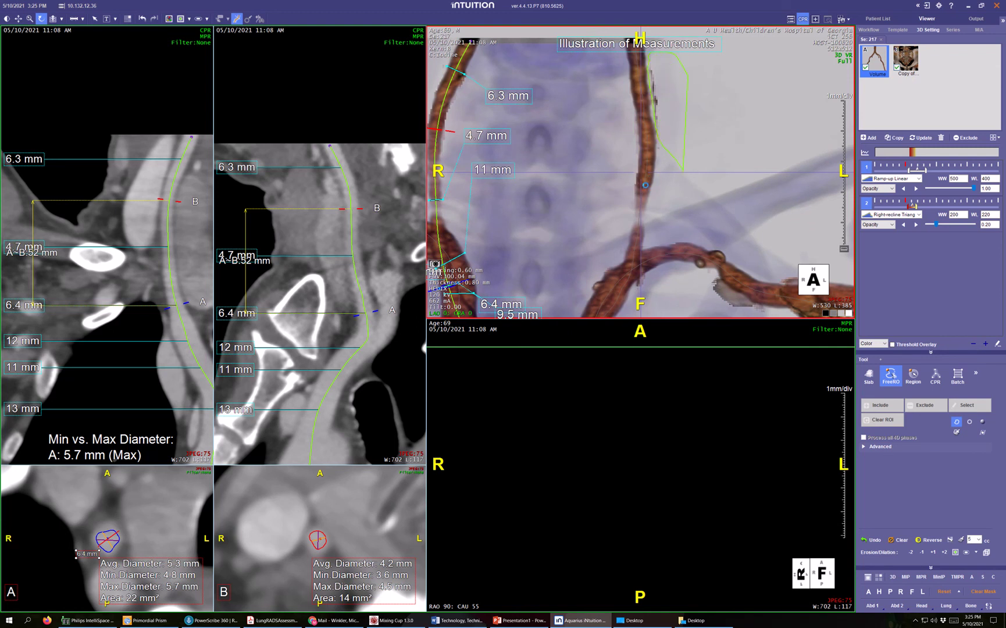
- Extract a centerline through the left common carotid artery and center its control points in the lumen on both curved reformats
left_click_drag(645, 185, 644, 185)
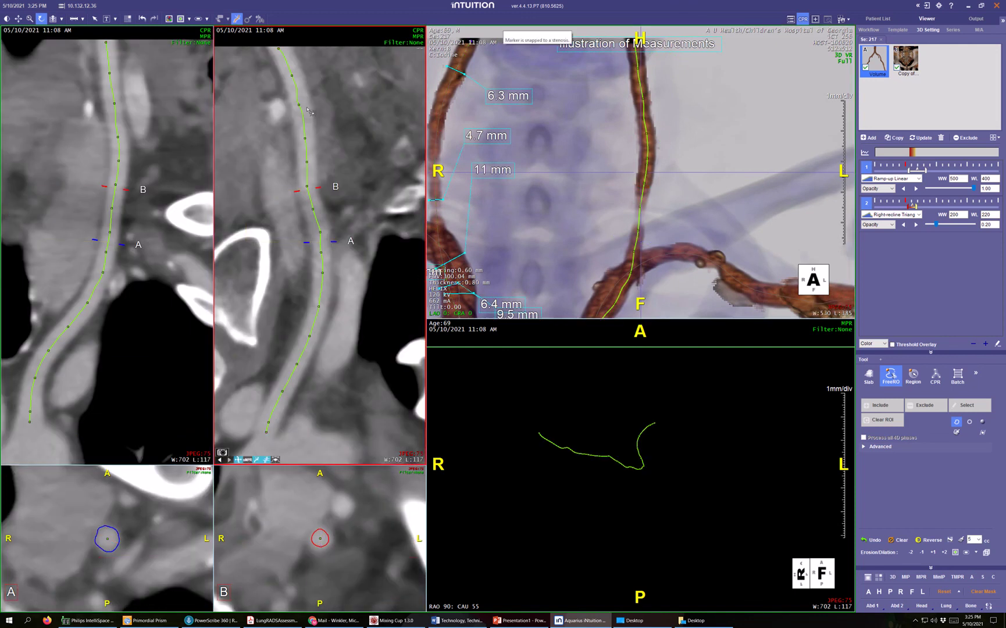
middle_click_drag(331, 171, 345, 244)
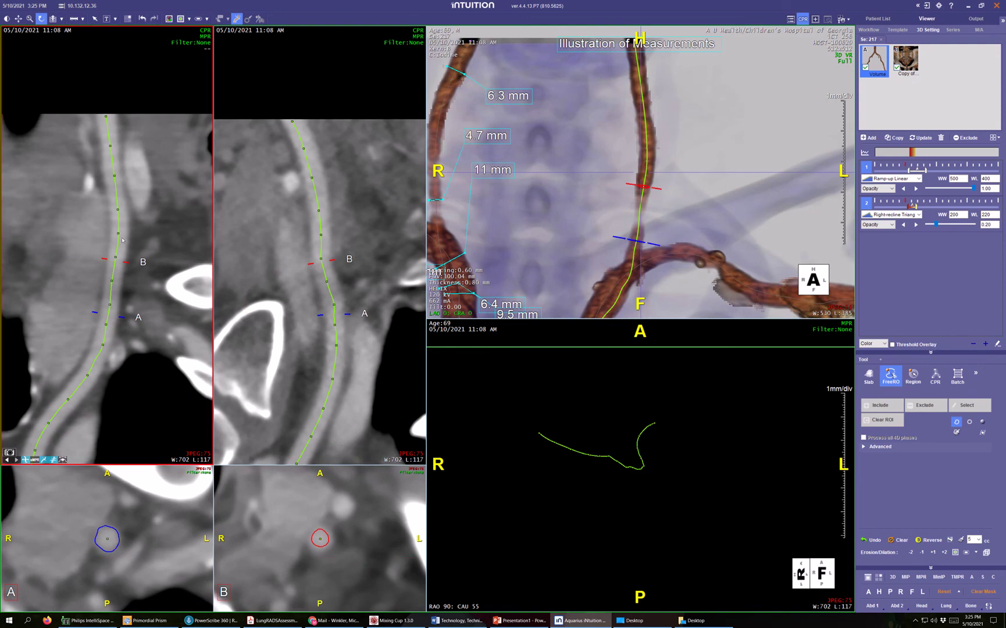
left_click_drag(117, 234, 120, 234)
left_click_drag(114, 175, 111, 180)
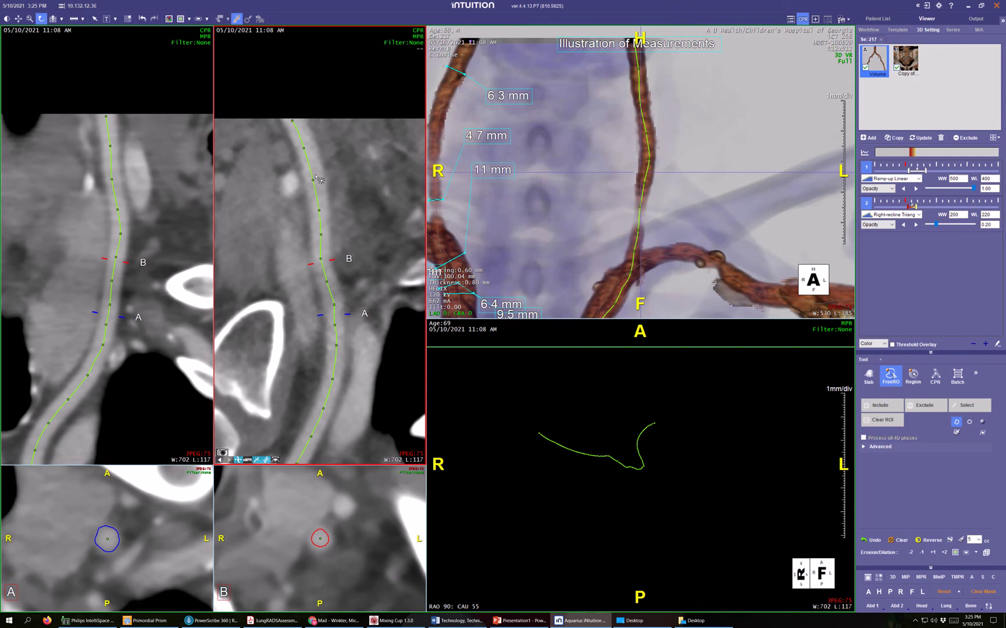
left_click_drag(313, 180, 313, 175)
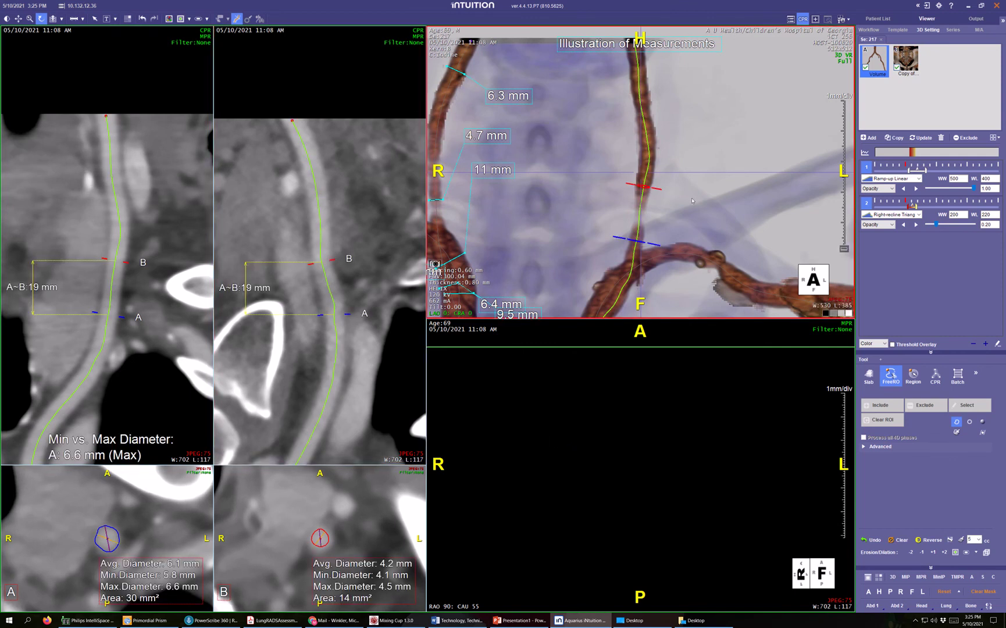
- Measure the lumen diameter at two upper levels of the left common carotid artery, with marker B about 62 mm and 44 mm from marker A
mouse_move(656, 189)
left_mouse_down()
mouse_move(641, 145)
mouse_move(636, 61)
left_mouse_up()
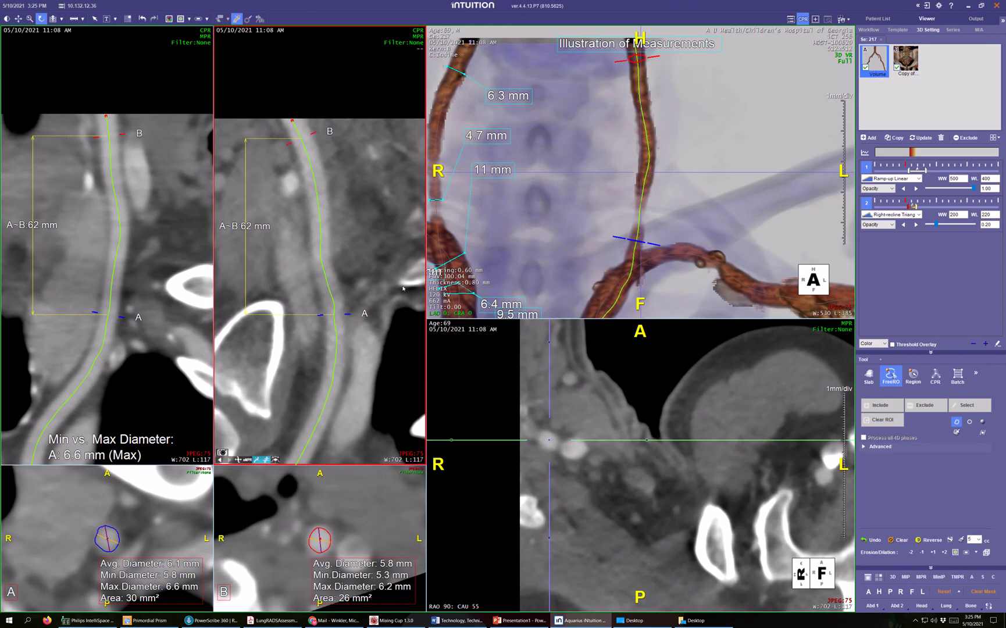
left_click(298, 533)
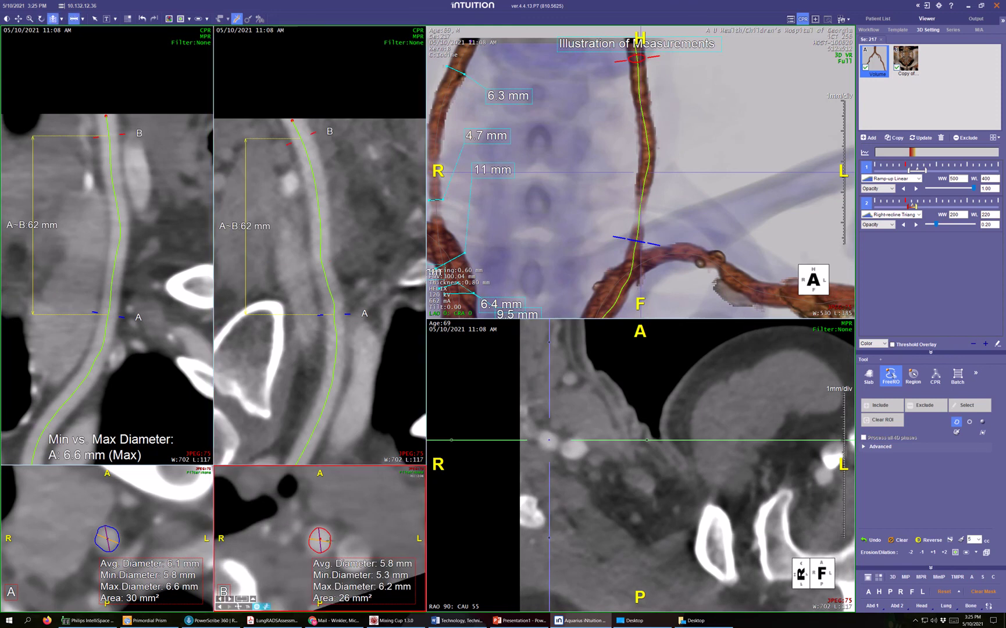
left_click_drag(331, 541, 310, 539)
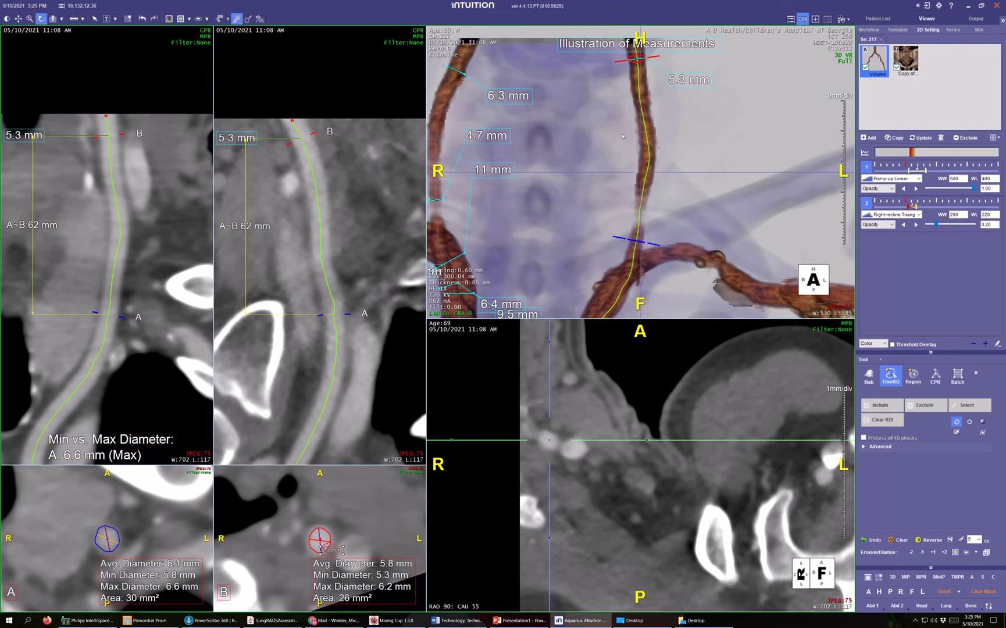
left_click(643, 82)
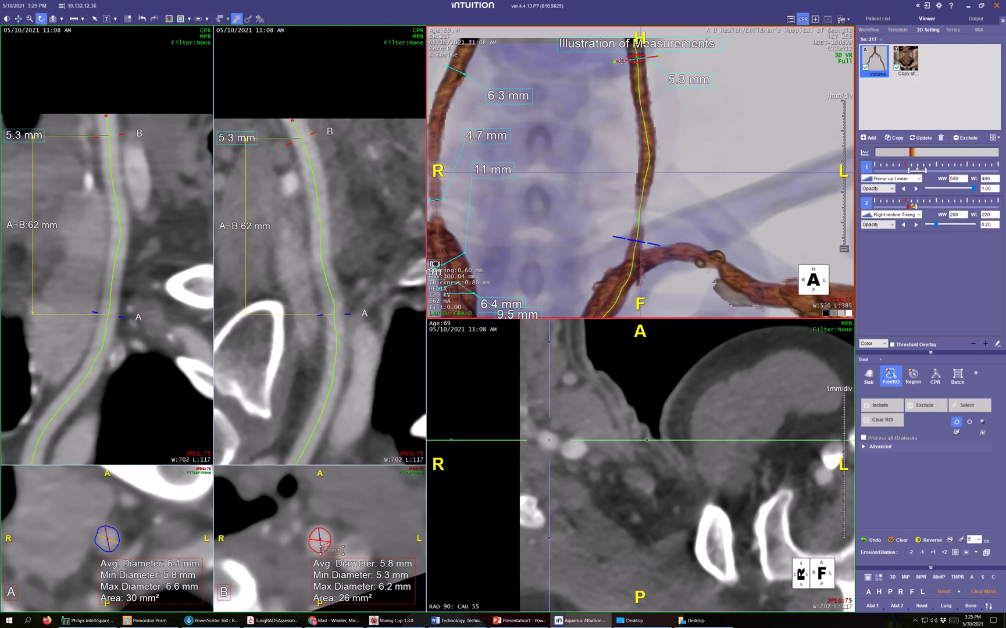
left_click_drag(622, 68, 626, 117)
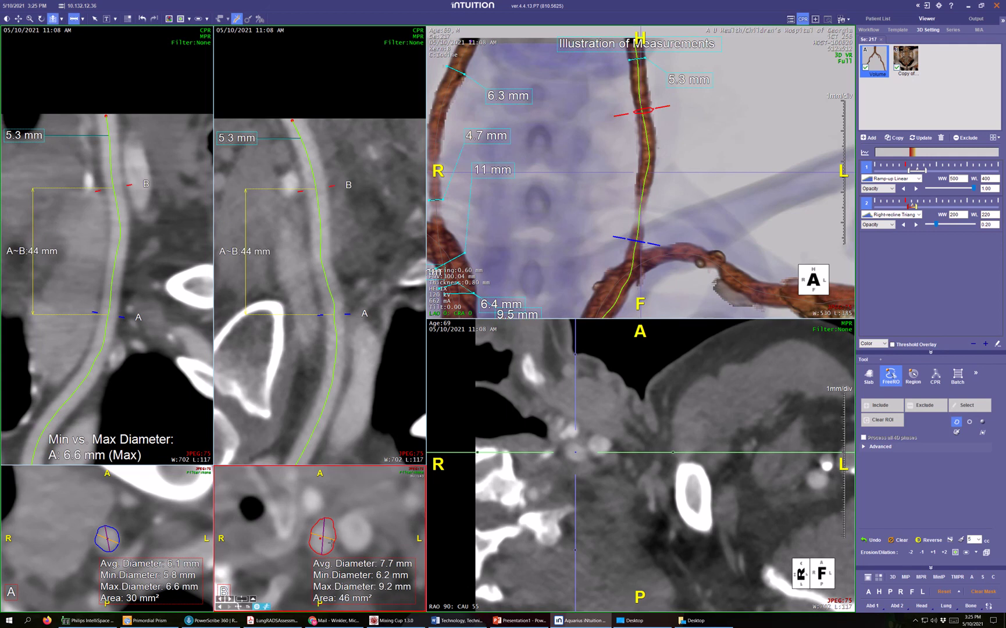
left_click_drag(335, 541, 311, 537)
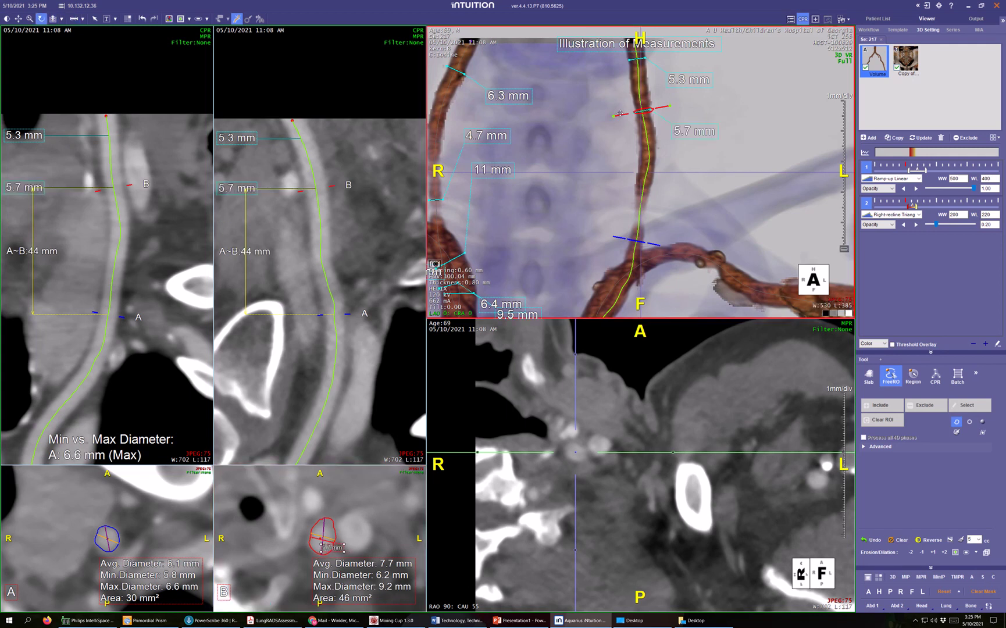
- Move marker B low on the left common carotid artery, about 9 mm above marker A, and measure the lumen diameter in its cross-section
left_click_drag(620, 114, 609, 223)
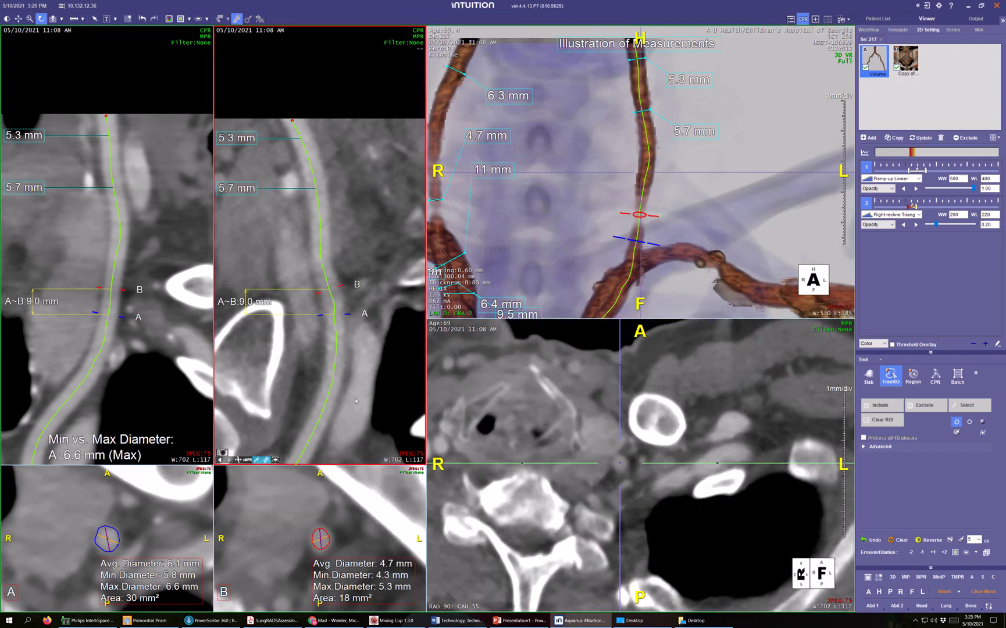
middle_click_drag(356, 367, 361, 285)
key("d")
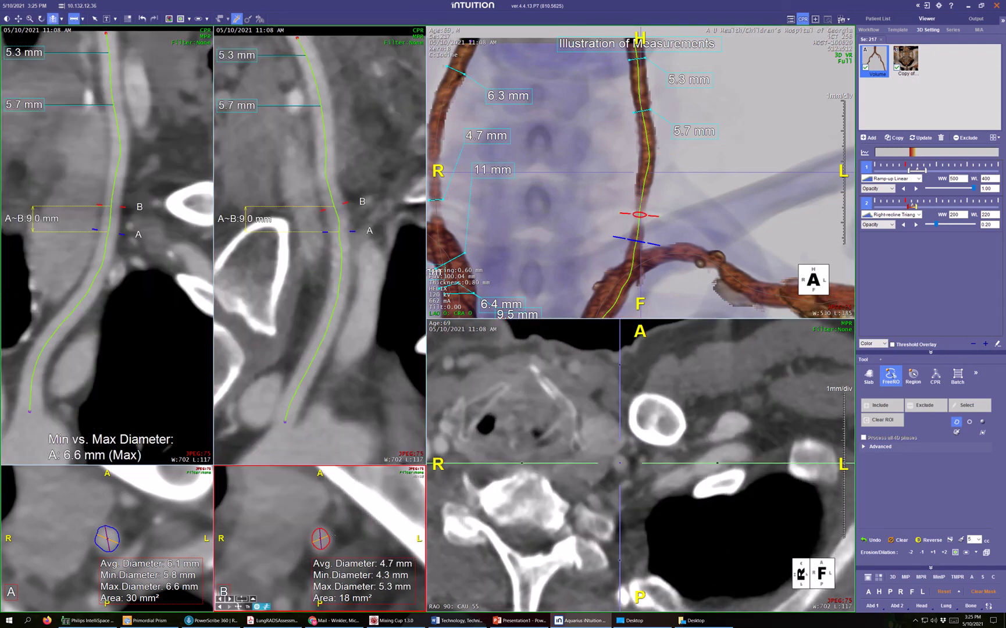
left_click_drag(332, 536, 312, 543)
- Extract a centerline along the left subclavian-axillary artery and correct its control points around the arch and proximal vessel on the curved reformats
middle_click_drag(750, 213, 717, 92)
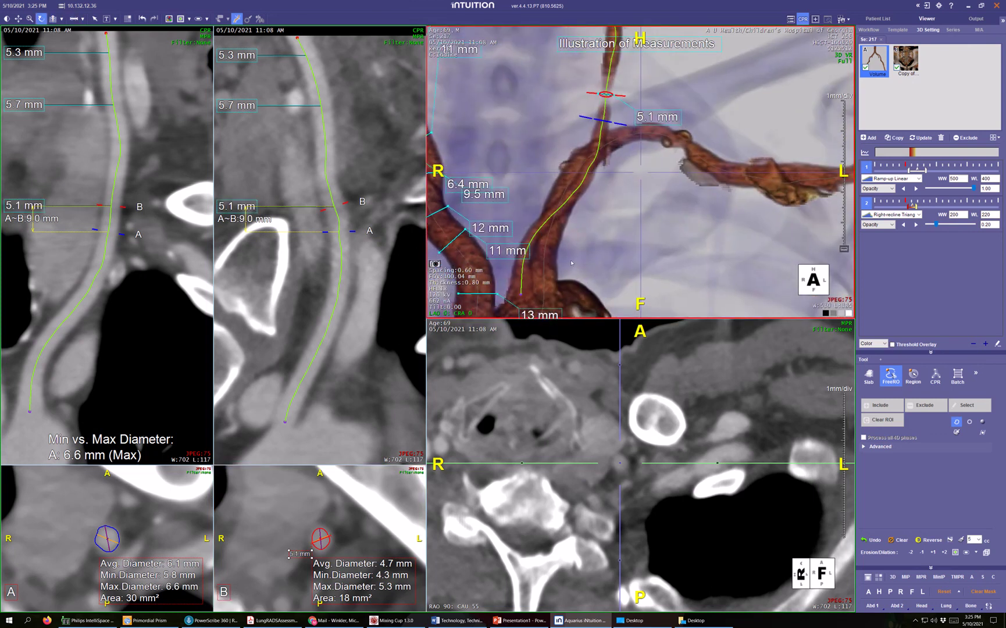
left_click(544, 278)
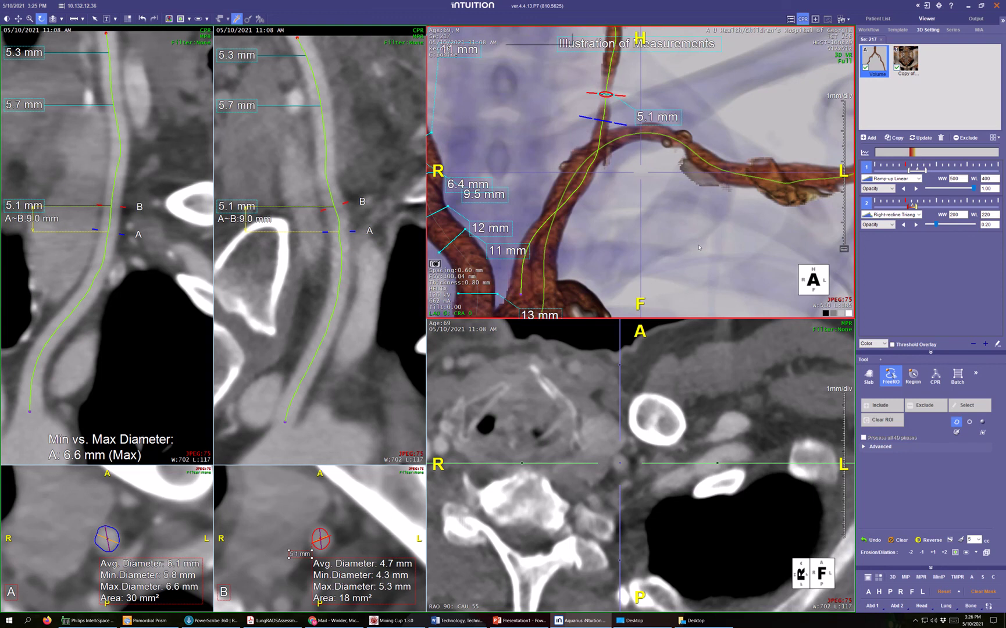
left_click_drag(676, 174, 654, 139)
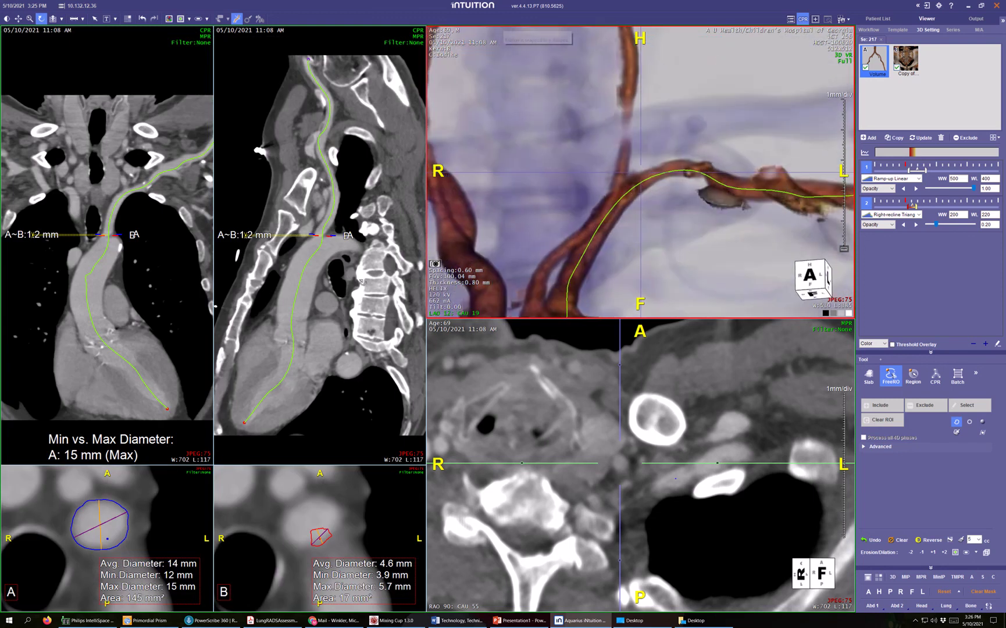
left_click_drag(323, 243, 316, 240)
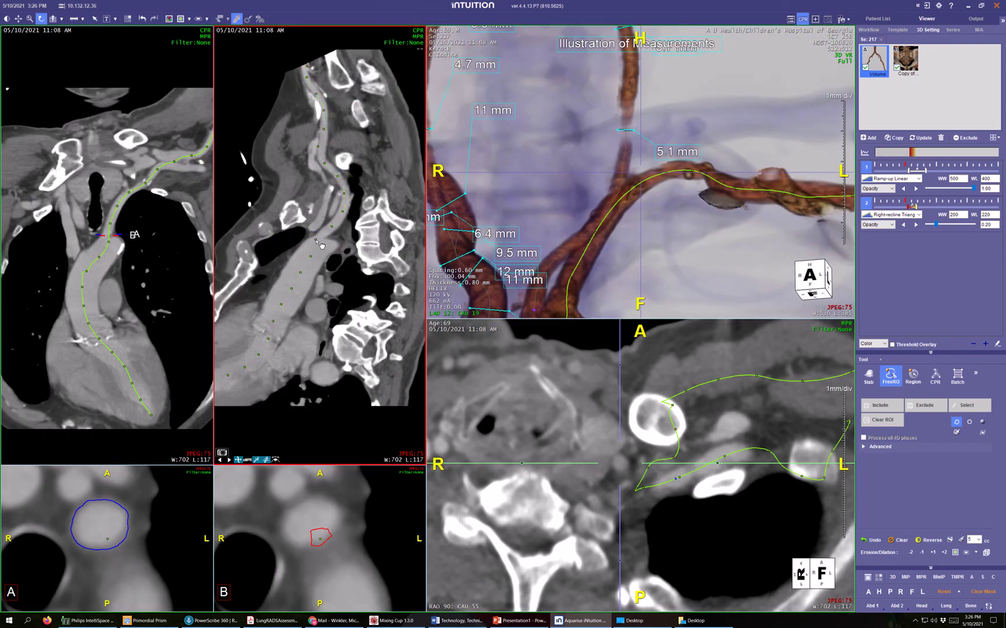
left_click_drag(86, 272, 89, 278)
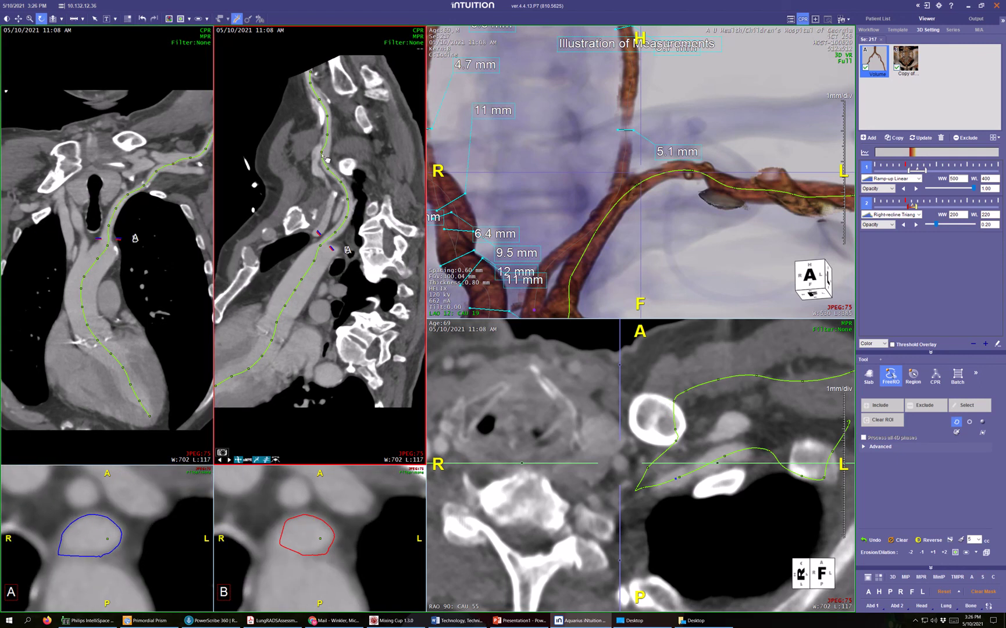
left_click_drag(322, 152, 331, 158)
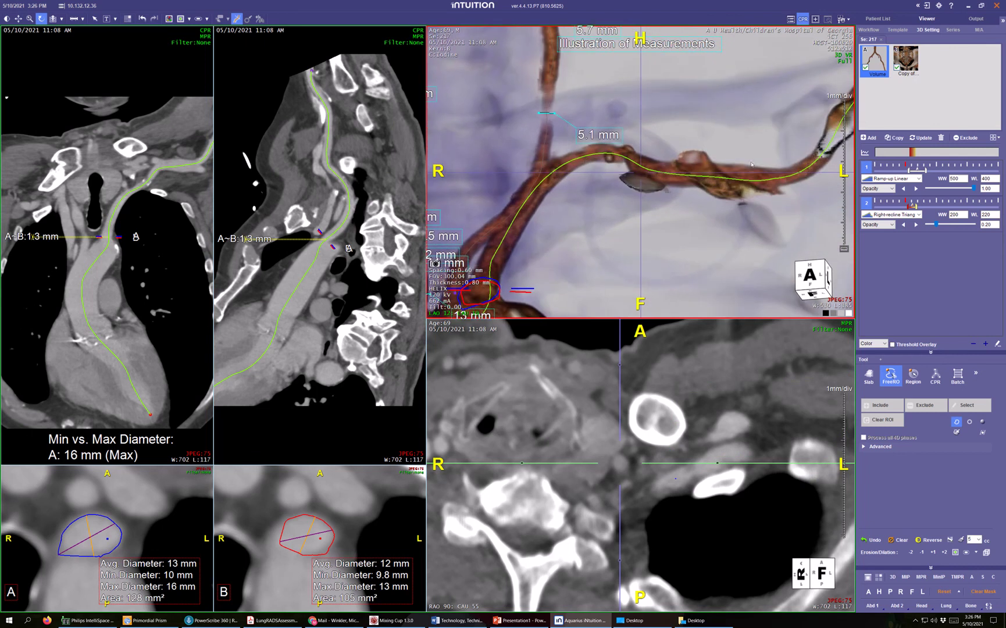
- Place marker A far out on the left axillary artery, about 147 mm from marker B, and refine the centerline near the arch origin
scroll(719, 180, "down", 3)
mouse_move(556, 258)
left_mouse_down()
mouse_move(631, 206)
mouse_move(757, 158)
left_mouse_up()
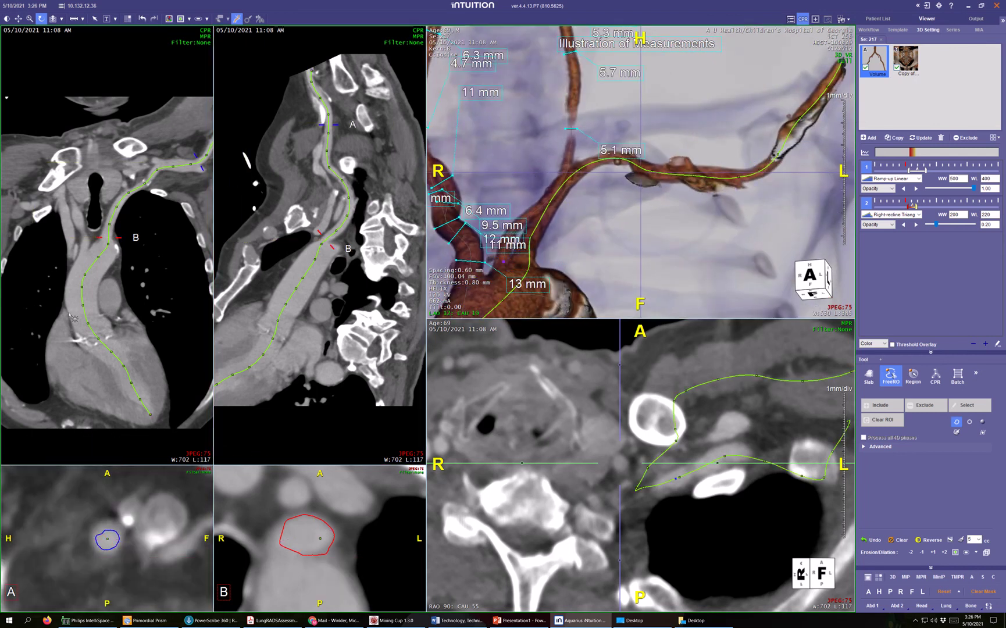
left_click_drag(109, 246, 105, 242)
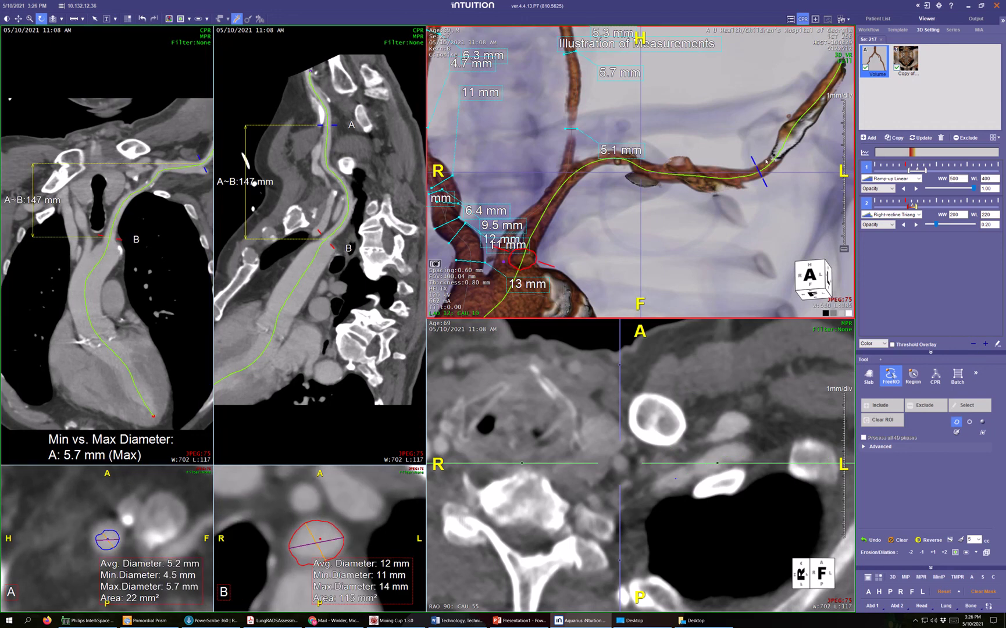
- Move marker A back along the left subclavian artery to about 82 mm from marker B and measure the lumen diameter in its cross-section
mouse_move(766, 183)
left_mouse_down()
mouse_move(826, 110)
mouse_move(735, 183)
left_mouse_up()
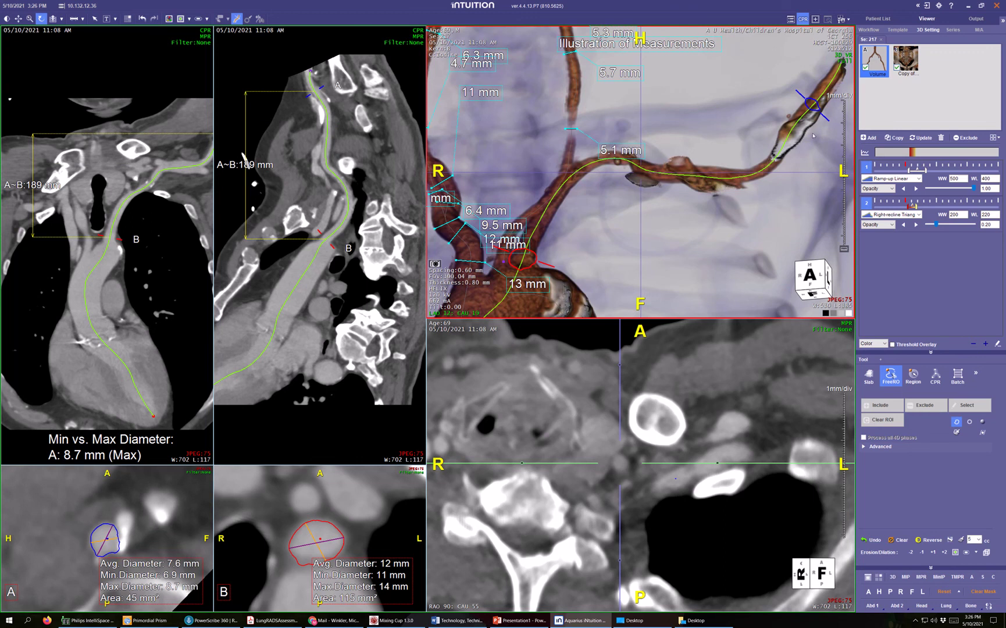
mouse_move(828, 119)
left_mouse_down()
mouse_move(715, 175)
mouse_move(645, 182)
left_mouse_up()
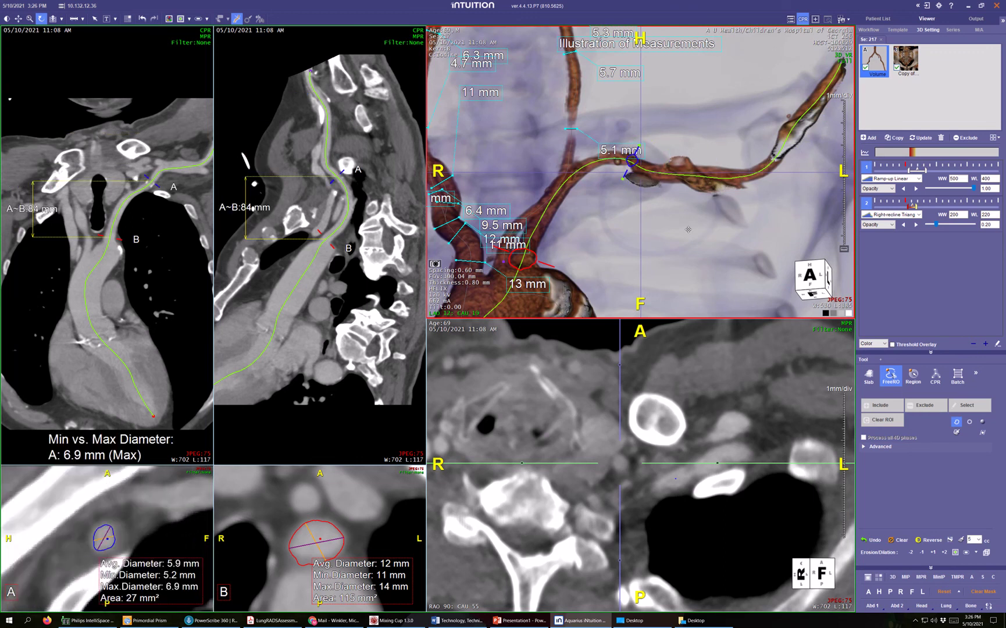
left_click_drag(678, 221, 760, 214)
scroll(606, 248, "up", 6)
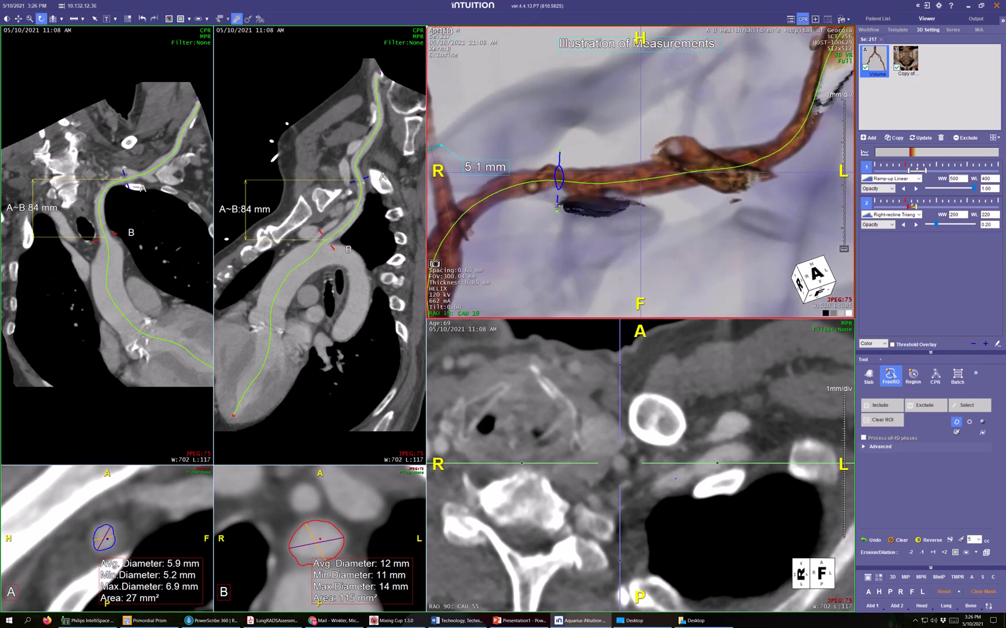
left_click_drag(556, 206, 553, 204)
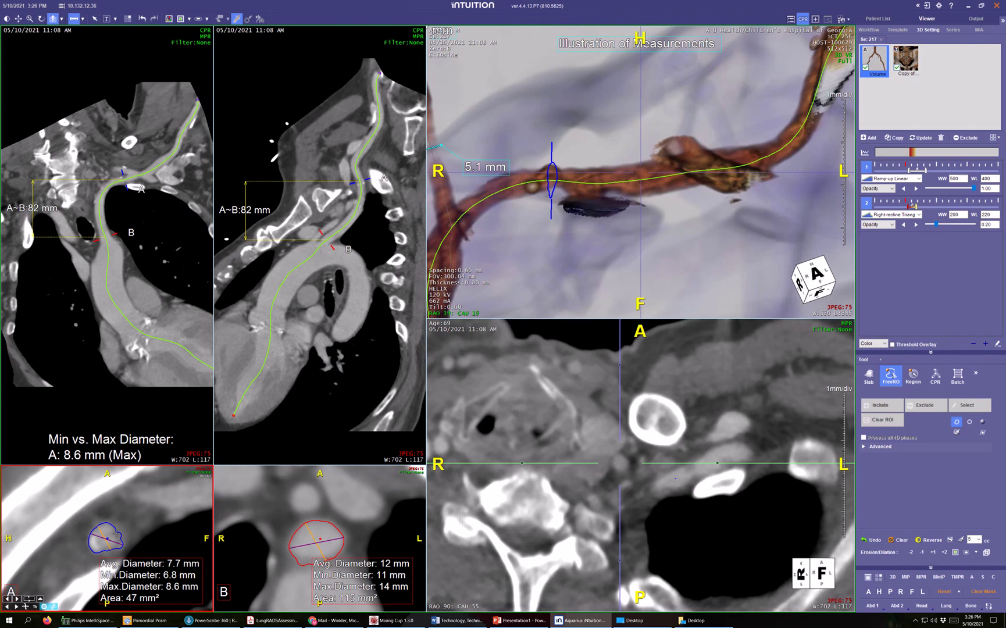
left_click_drag(116, 533, 98, 544)
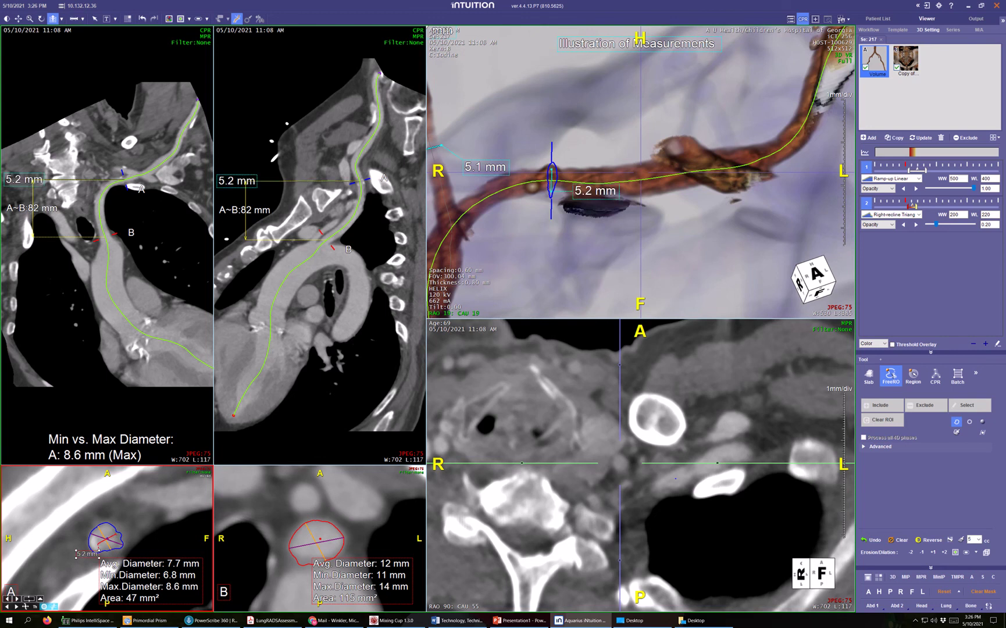
- Measure the lumen diameter of the proximal left subclavian artery with marker A about 66 mm from marker B
middle_click_drag(587, 269, 674, 209)
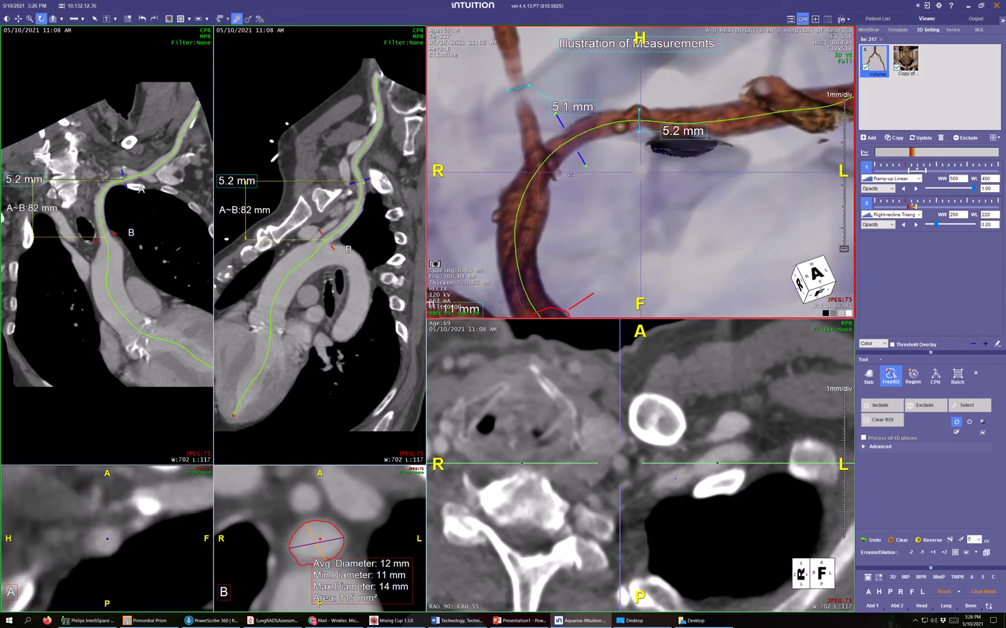
left_click(125, 503)
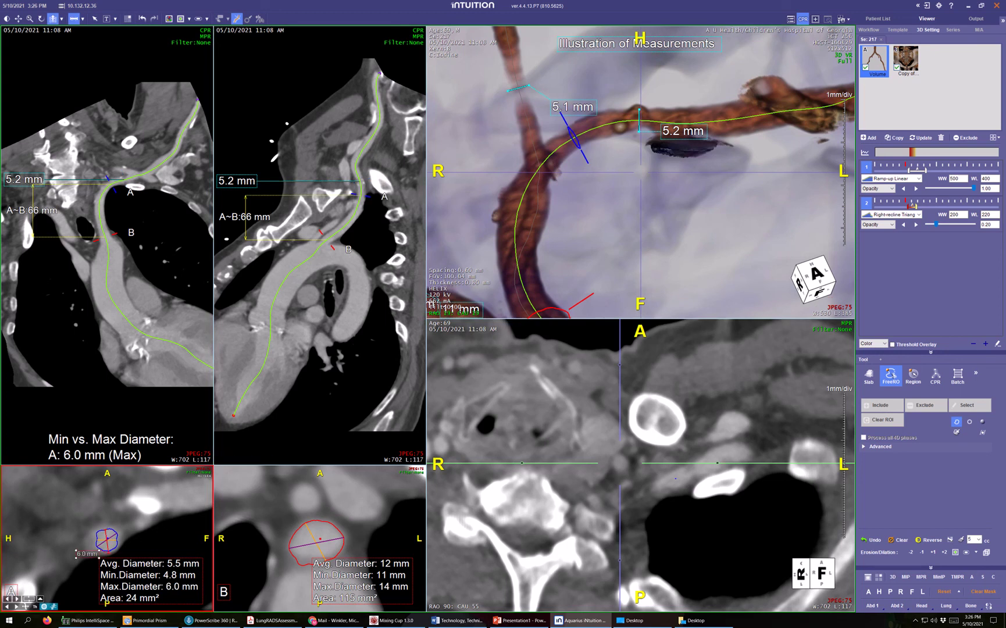
left_click(586, 190)
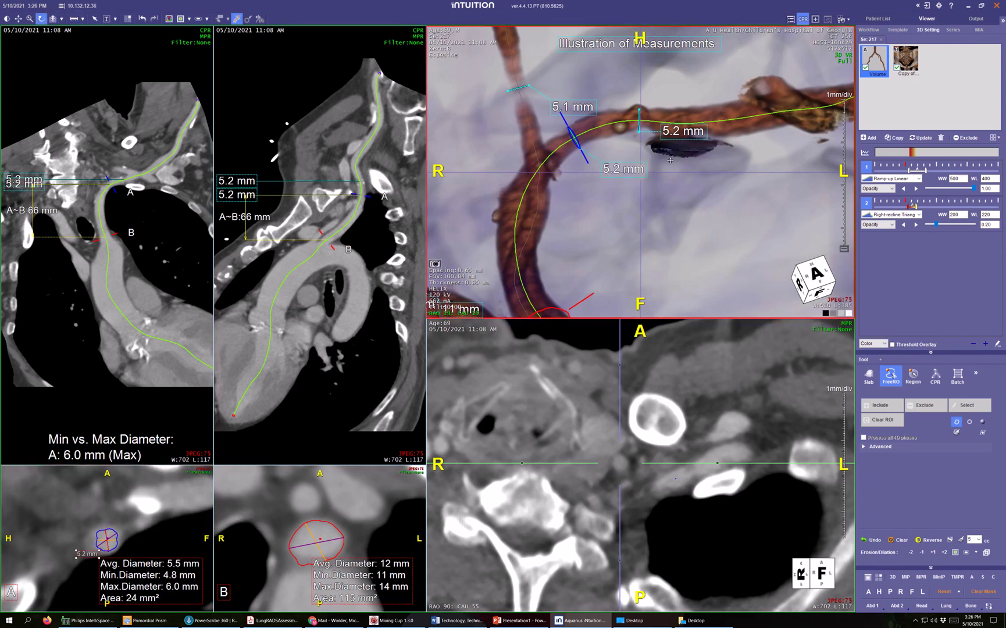
- Move marker A to about 48 mm from marker B and set the background layer's level to 245 and opacity to 0.40
left_click_drag(671, 161, 638, 179)
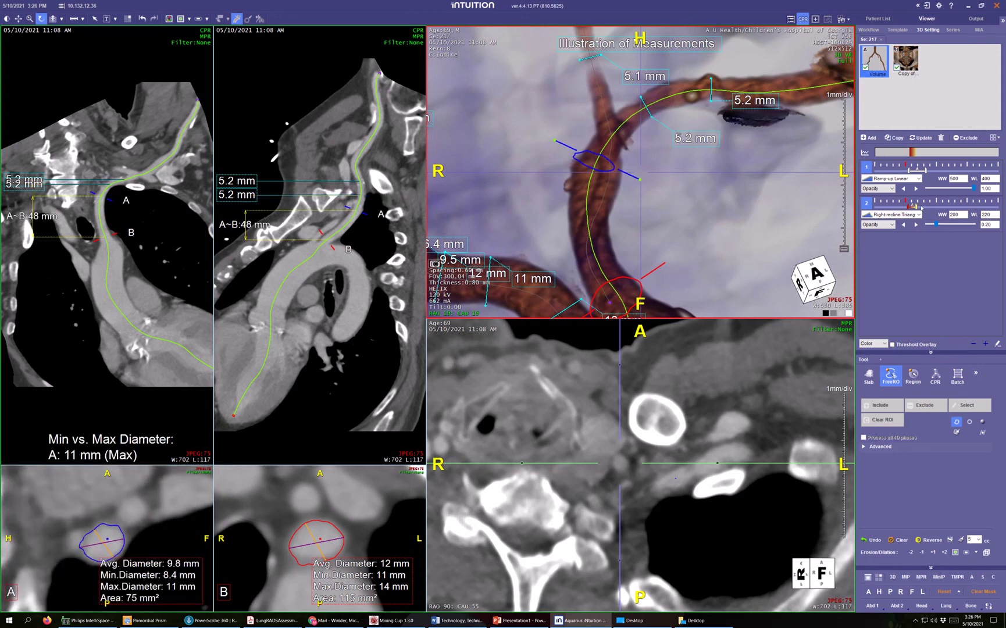
left_click_drag(914, 206, 915, 206)
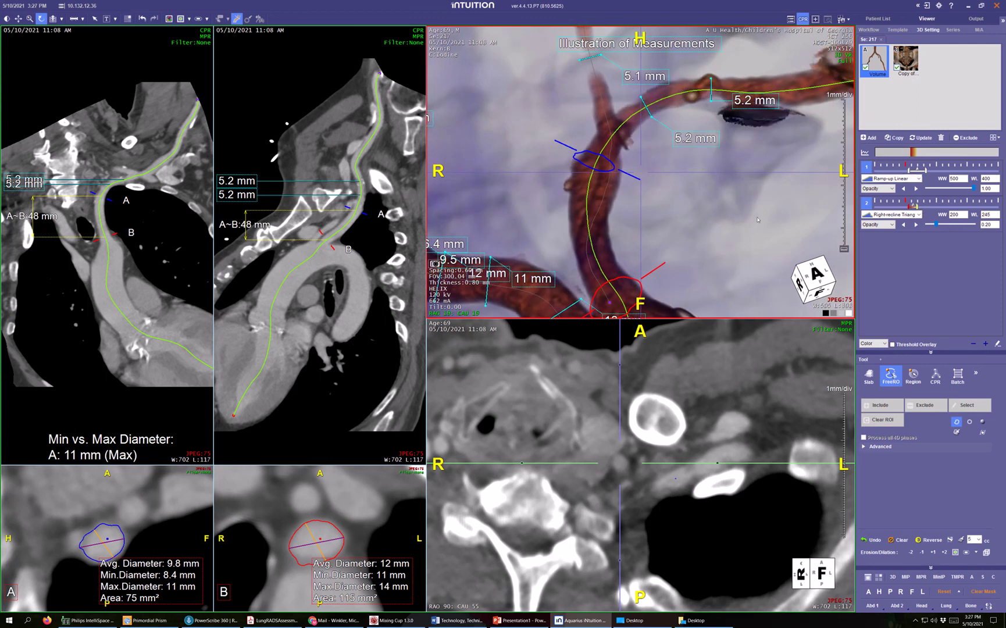
left_click_drag(763, 218, 760, 243)
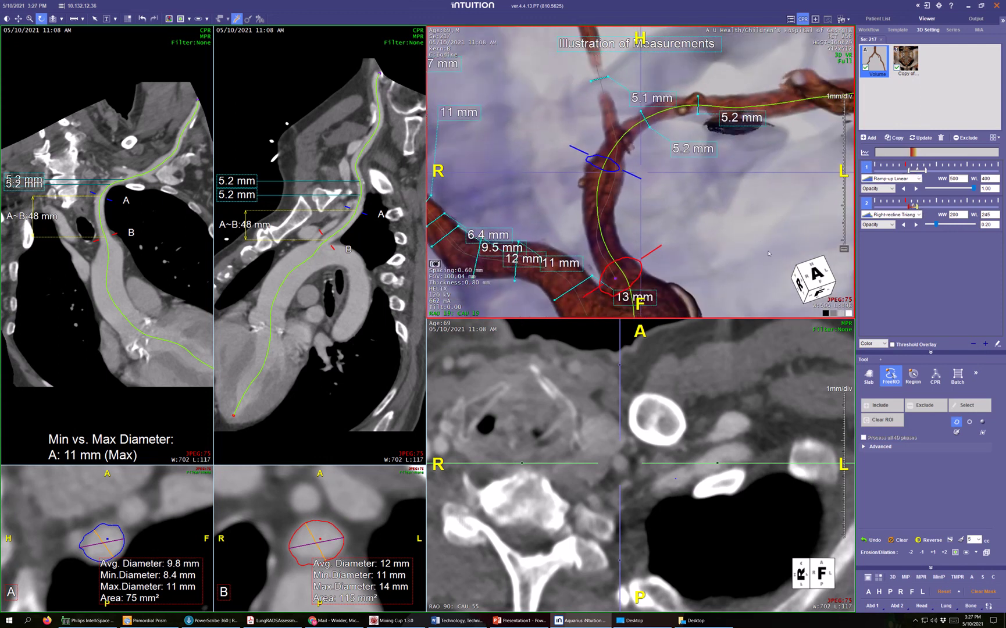
key("a")
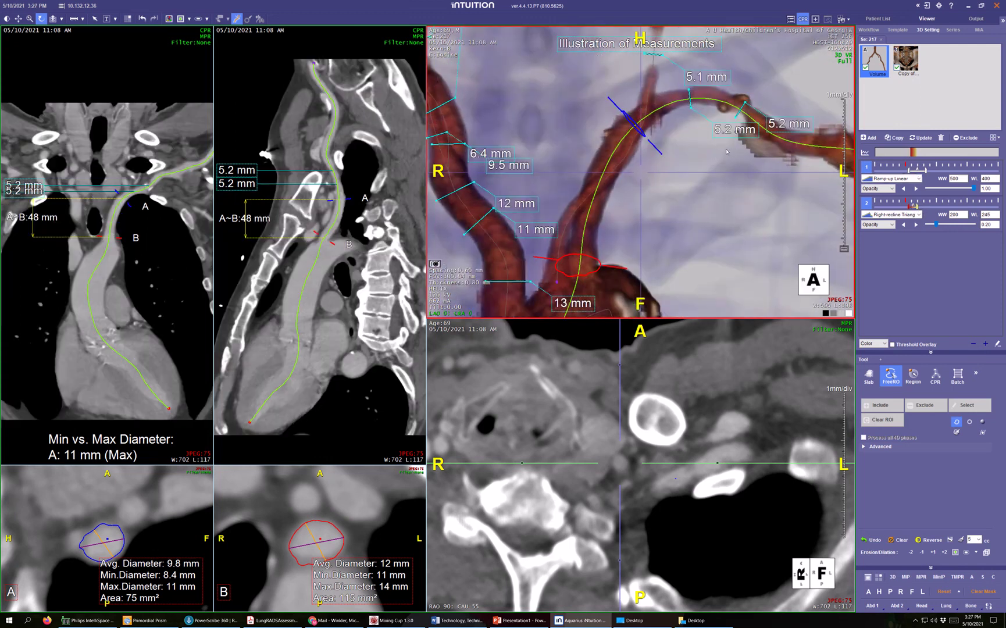
left_click(914, 225)
left_click(914, 225)
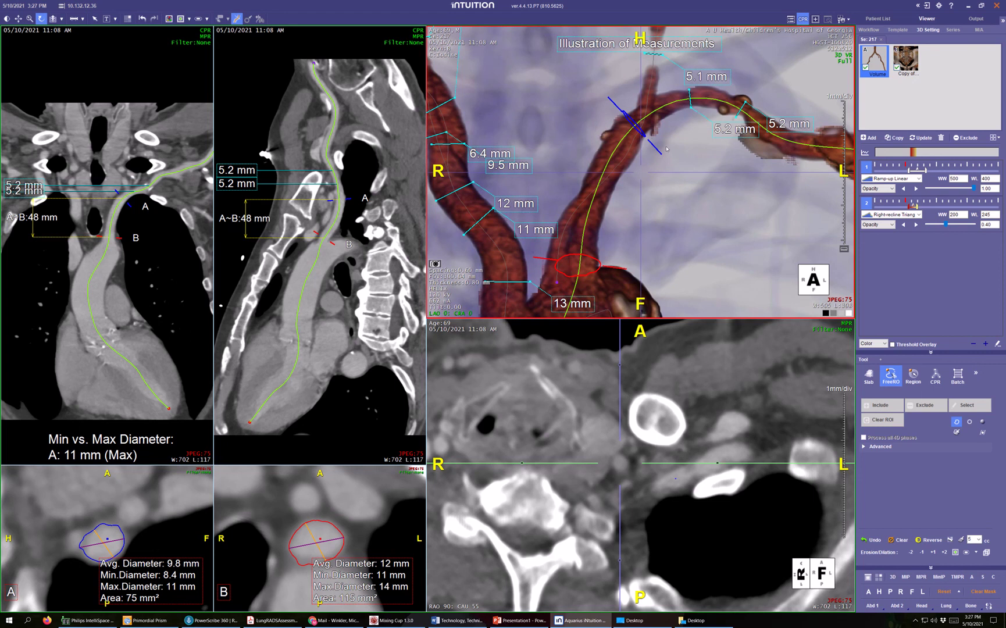
- Measure the proximal left subclavian lumen at marker A, about 43 mm from marker B, and at marker B moved to about 36 mm from A
left_click_drag(674, 149, 649, 141)
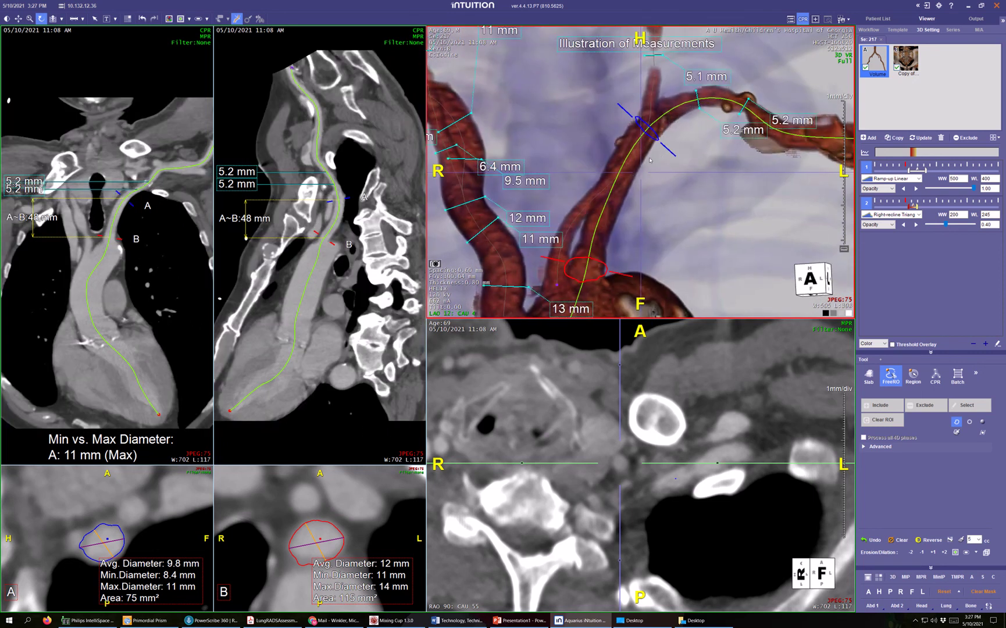
left_click_drag(671, 153, 667, 155)
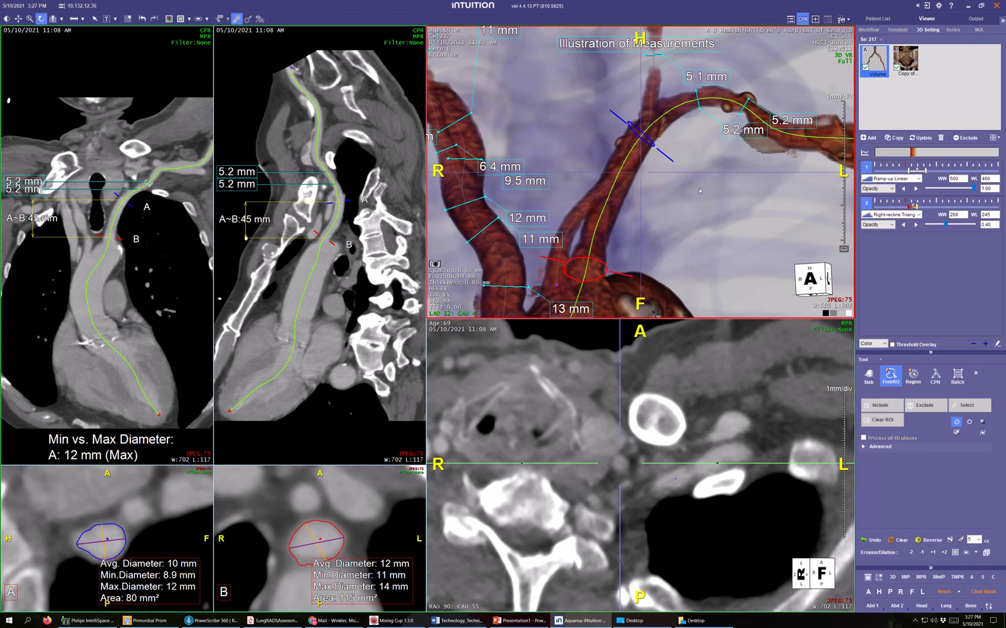
left_click_drag(671, 158, 667, 165)
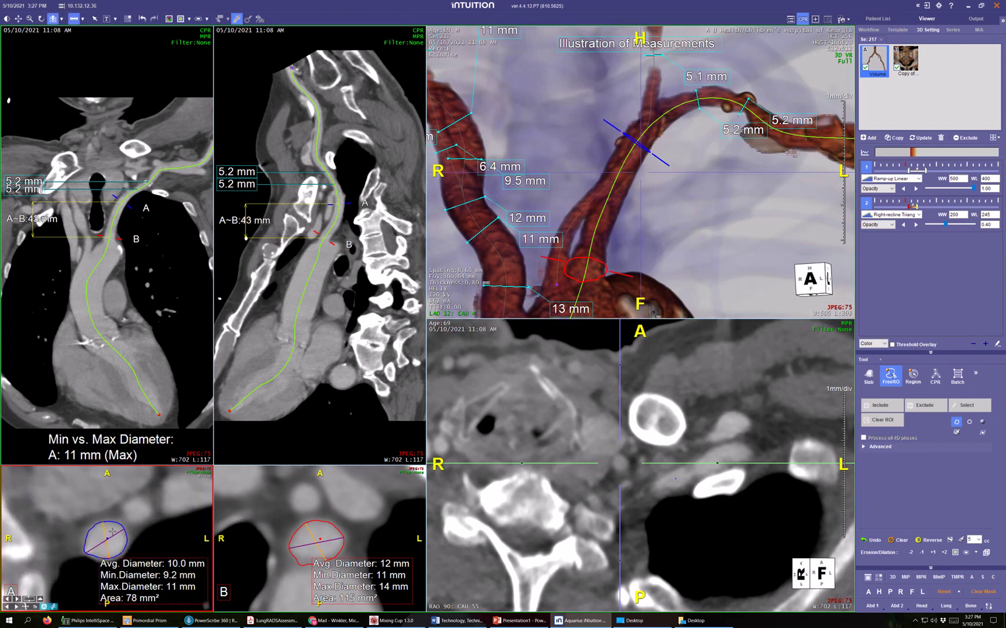
left_click_drag(103, 521, 110, 559)
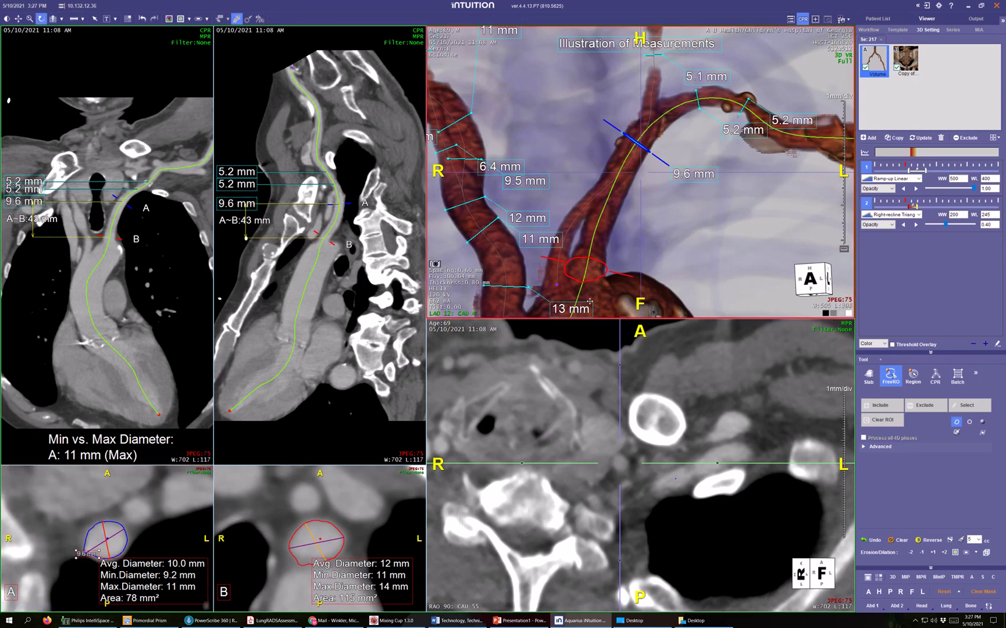
left_click_drag(616, 273, 623, 255)
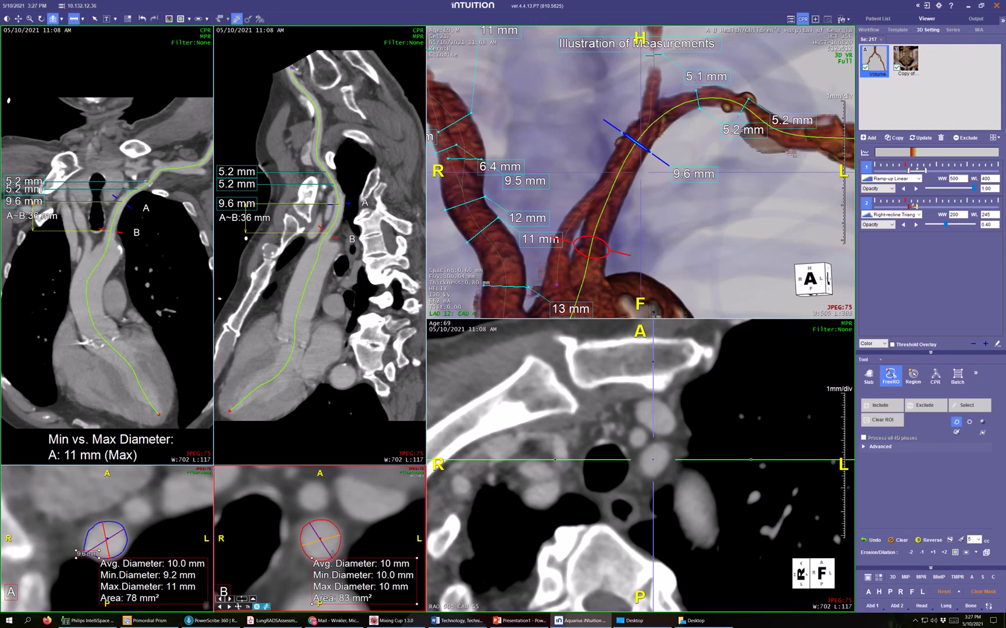
left_click_drag(341, 534, 300, 546)
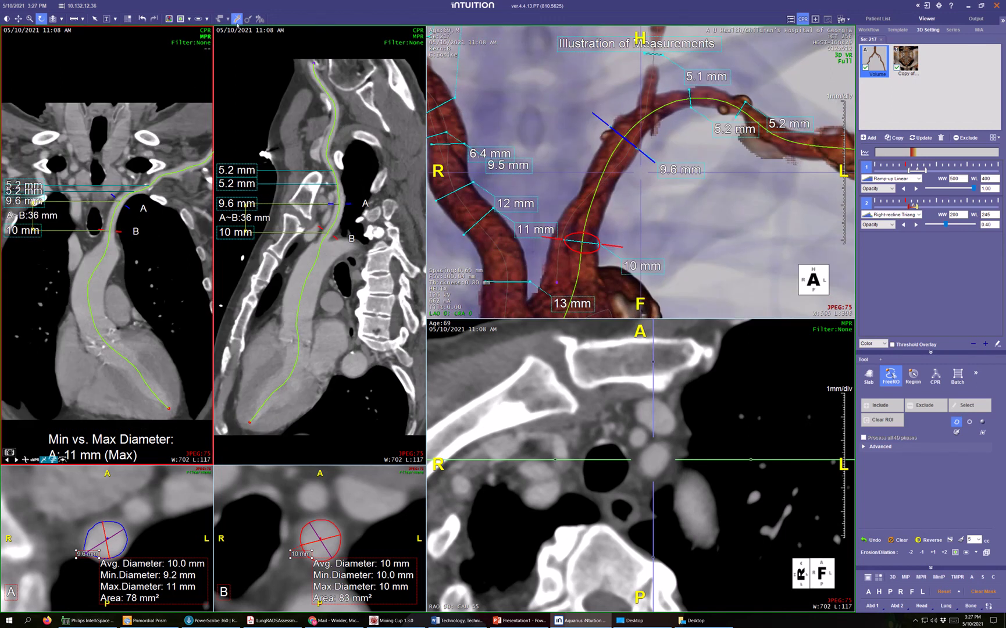
- Hide the centerline in the 3D view and adjust the vessel layer to window width 543 and level 386
left_click(237, 22)
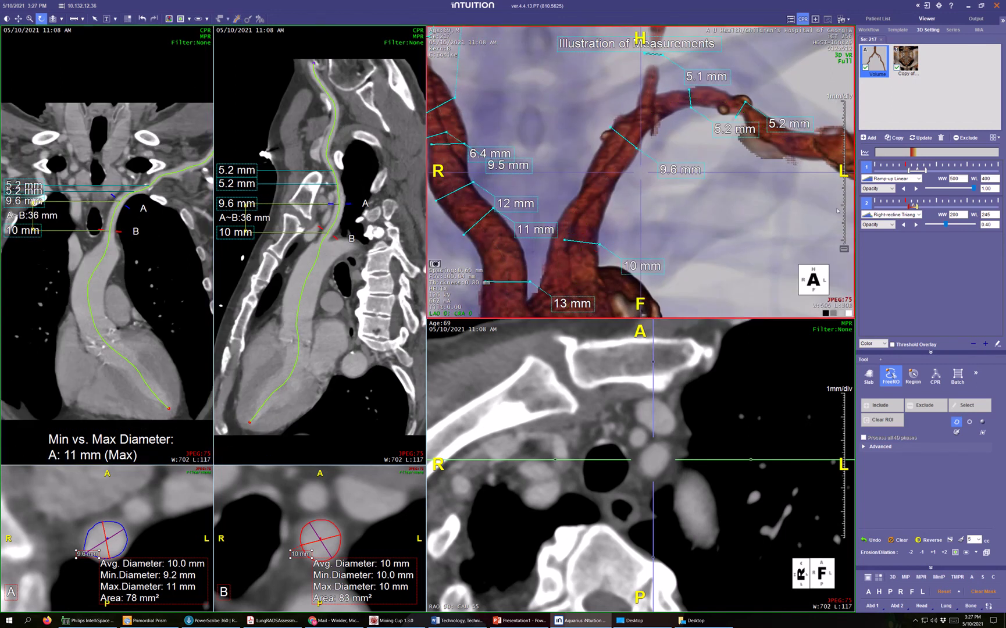
right_click_drag(746, 214, 725, 203)
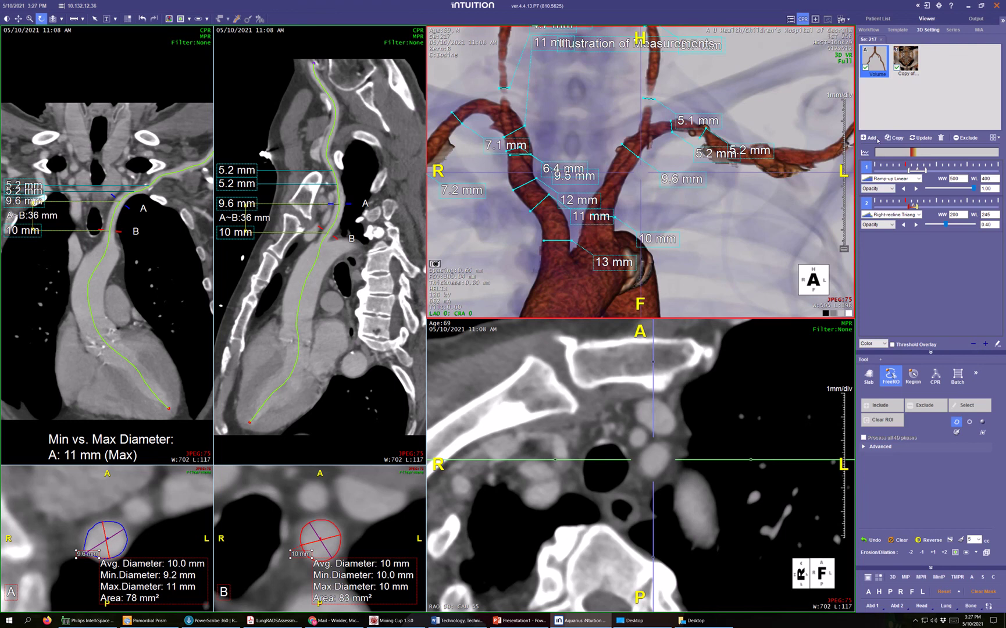
left_click(903, 30)
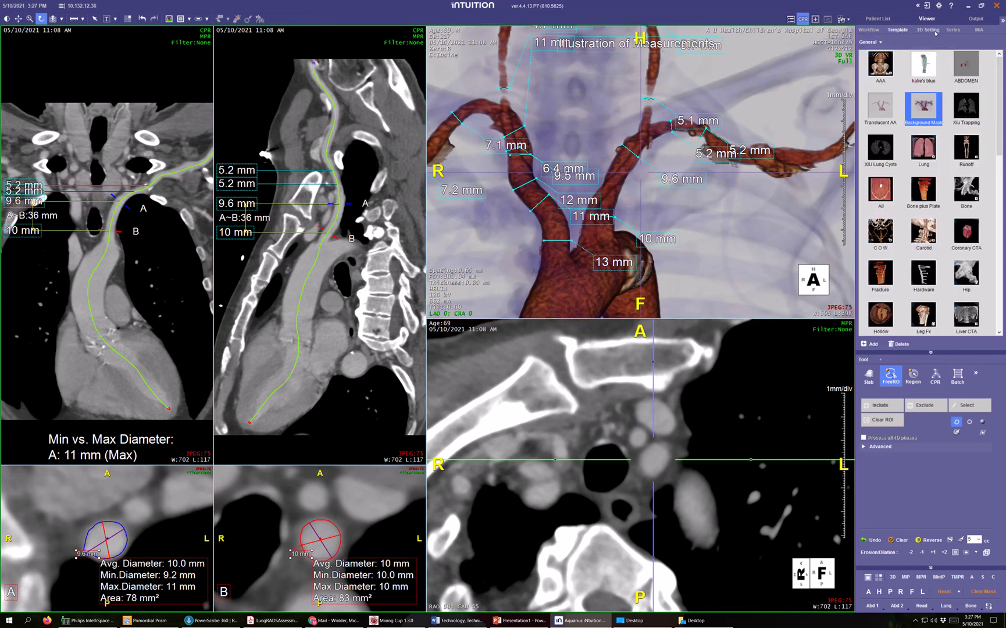
left_click(737, 224)
left_click_drag(758, 235, 763, 237)
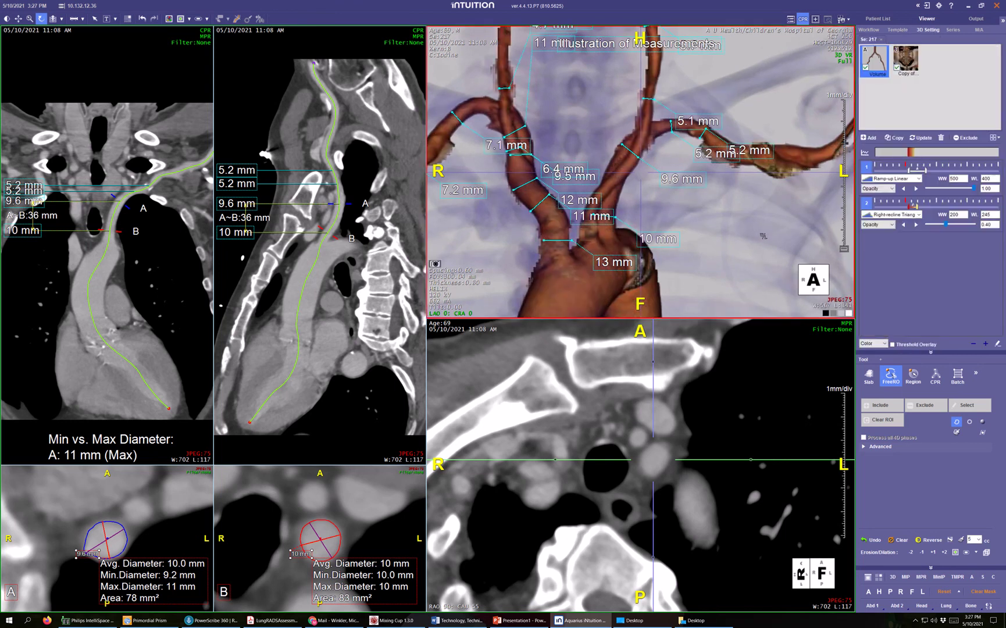
middle_click_drag(477, 217, 525, 241)
mouse_move(525, 225)
right_mouse_down()
mouse_move(512, 235)
mouse_move(514, 225)
right_mouse_up()
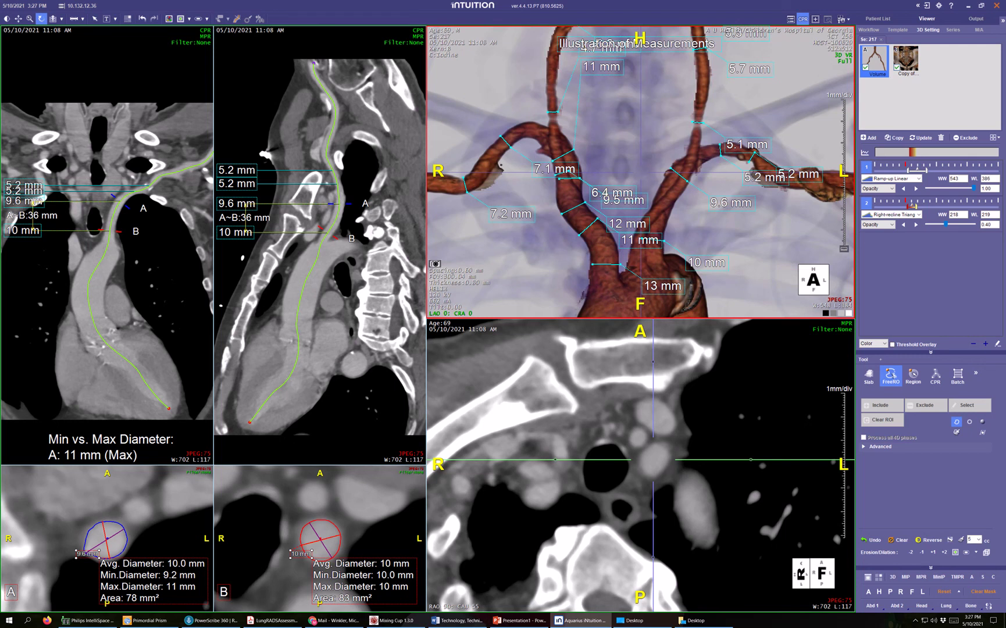
scroll(515, 170, "down", 8)
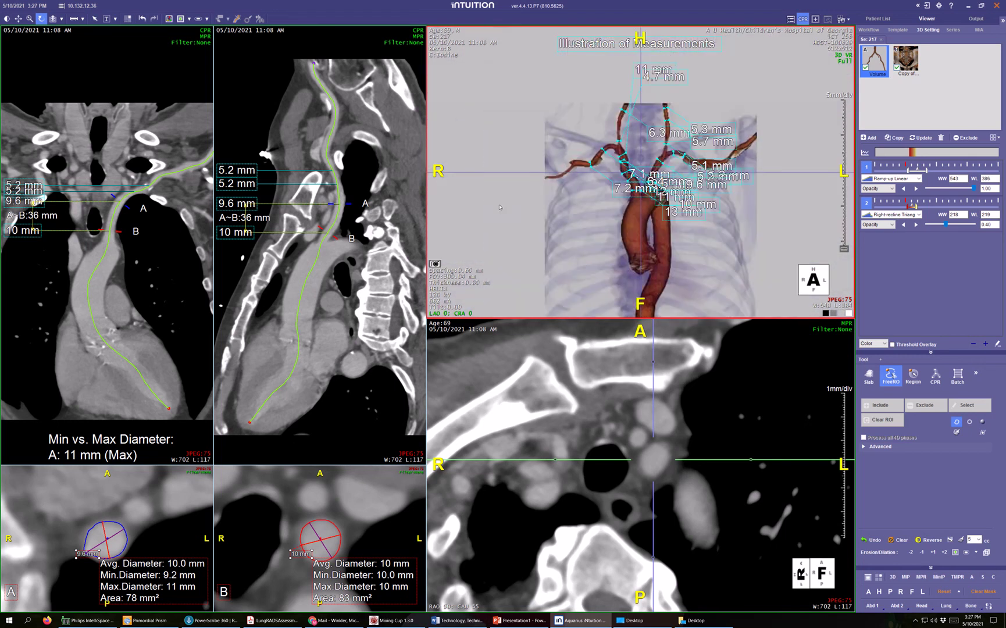
scroll(581, 256, "up", 4)
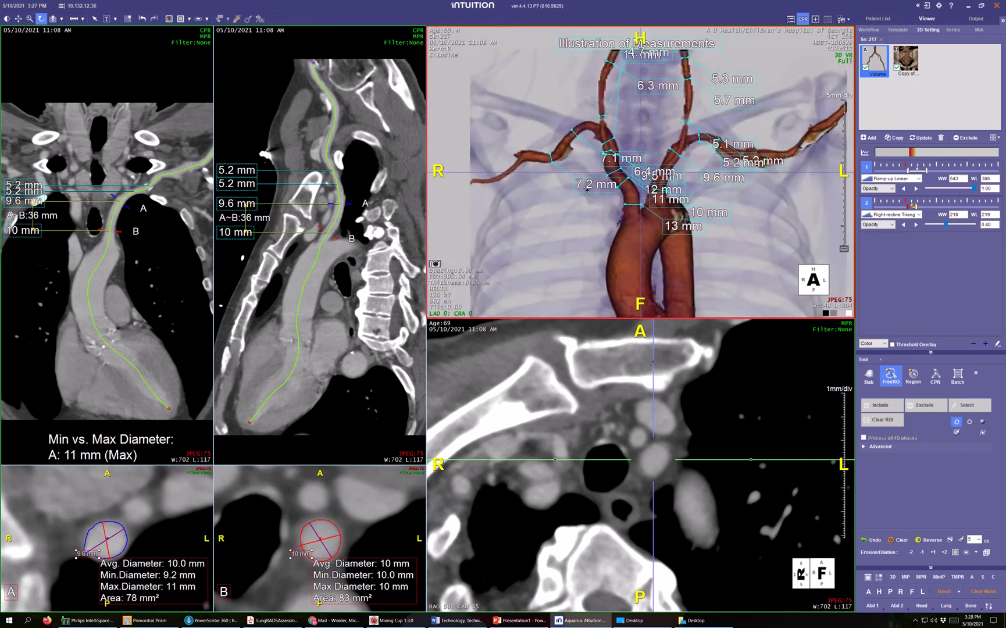
- Move the 7.2 mm and 7.1 mm labels of the right subclavian-axillary artery out over the right shoulder, clear of the vessels
left_click_drag(494, 174, 470, 142)
left_click_drag(614, 158, 483, 157)
left_click_drag(463, 114, 482, 97)
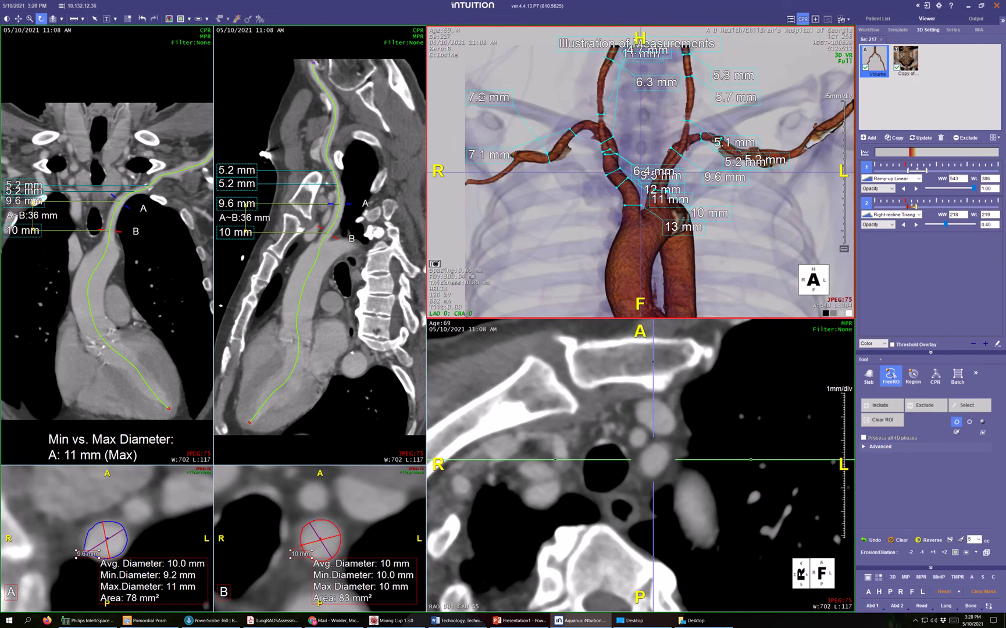
left_click_drag(487, 155, 488, 123)
middle_click_drag(659, 116, 662, 139)
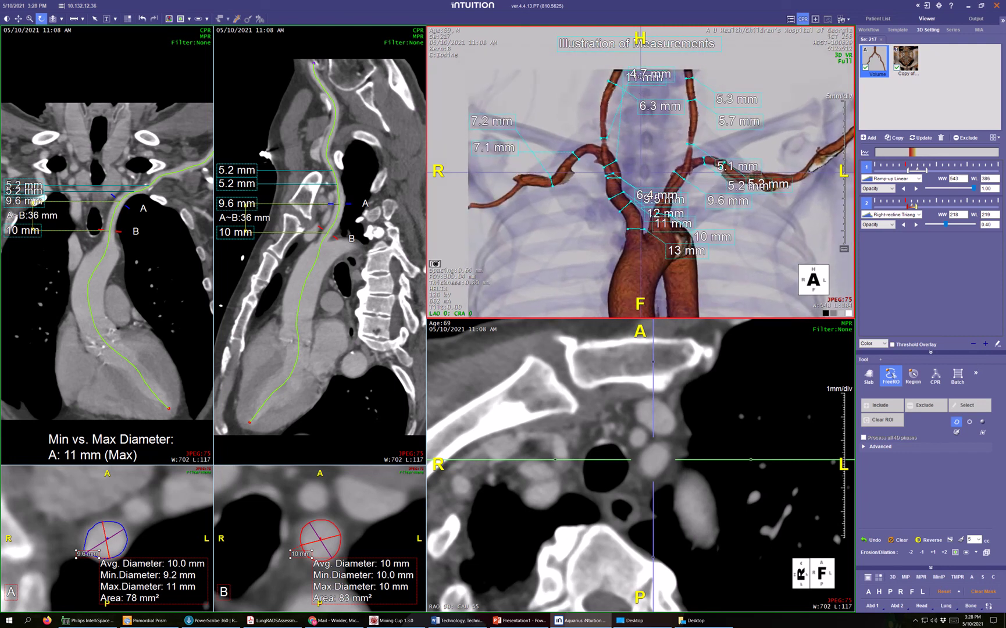
- Stack the 6.3, 4.7 and 11 mm labels by the right carotid, the 5.3, 5.7 and 5.1 mm labels by the left, and separate both 5.2 mm labels
left_click_drag(639, 83, 612, 128)
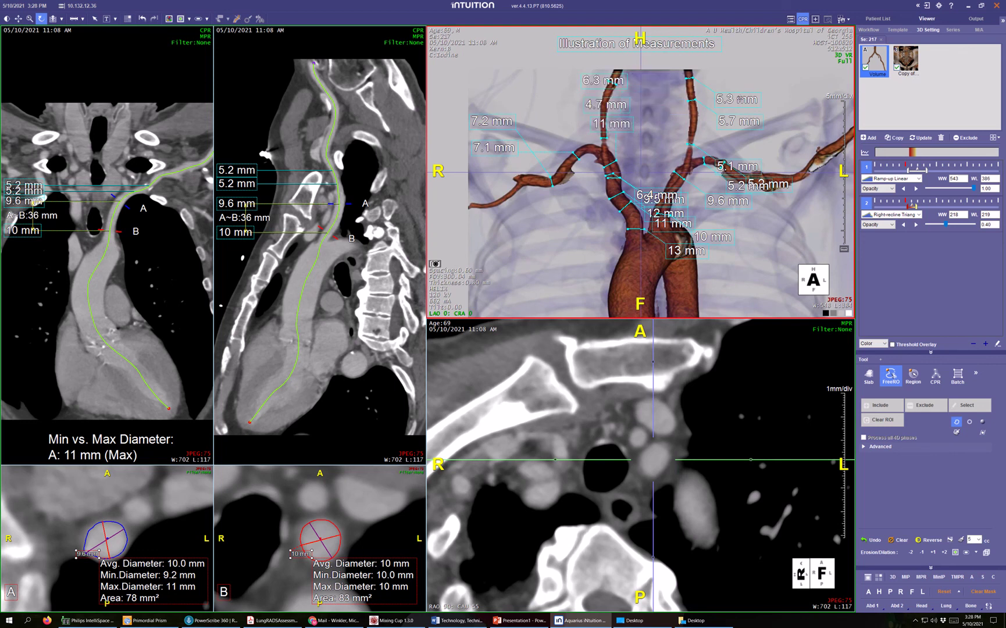
left_click_drag(739, 99, 711, 106)
left_click_drag(743, 167, 724, 129)
left_click_drag(771, 185, 812, 151)
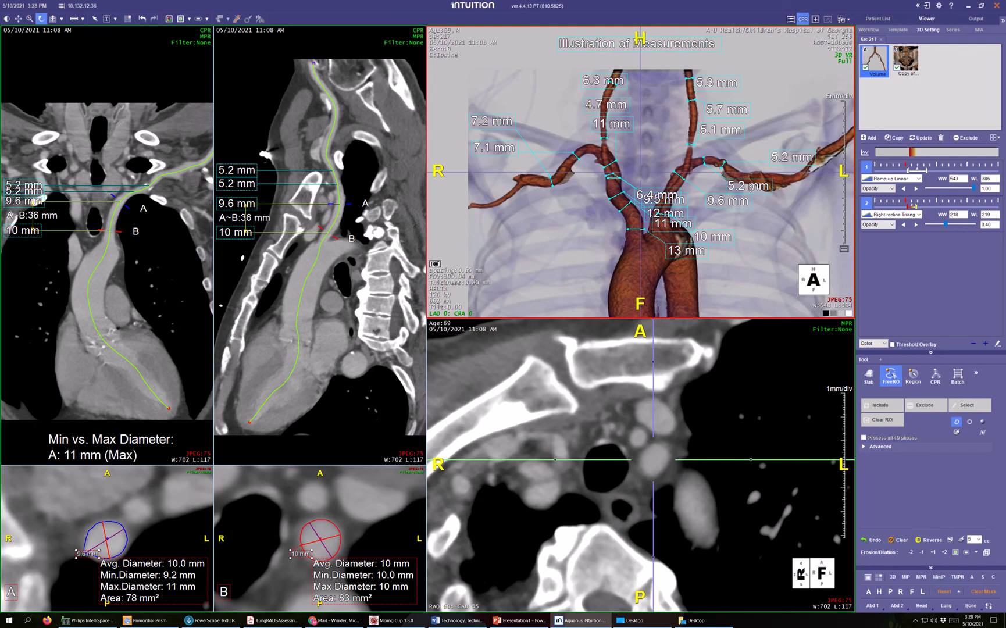
mouse_move(750, 188)
left_mouse_down()
mouse_move(764, 180)
mouse_move(736, 202)
mouse_move(745, 199)
left_mouse_up()
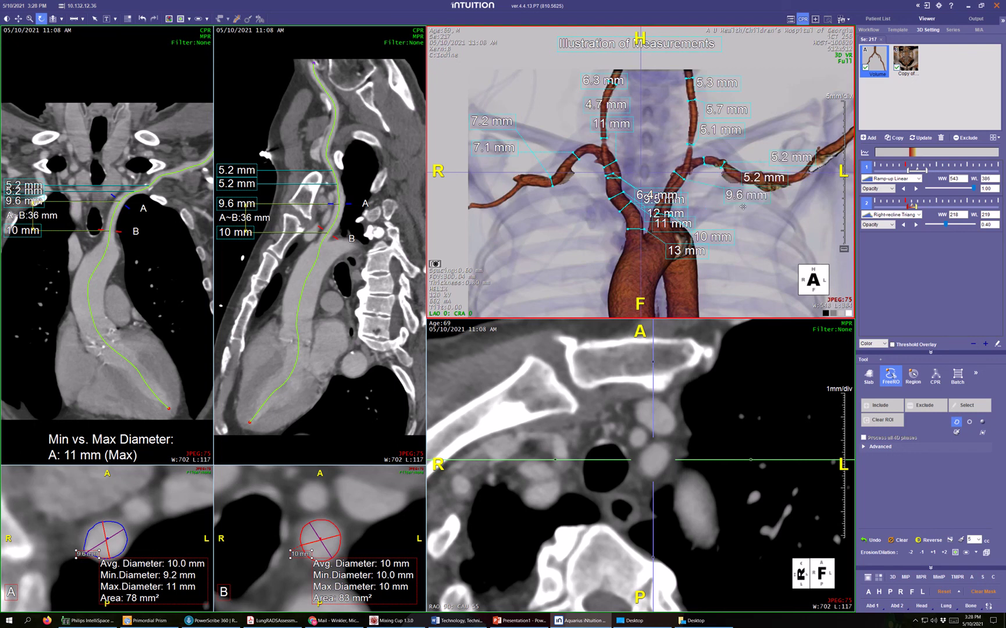
- Stack the 7.1, 11 and 9.5 mm labels over the right shoulder, with 7.2 mm beside the axillary artery and 6.4 mm under 4.7 mm
left_click_drag(647, 200, 560, 207)
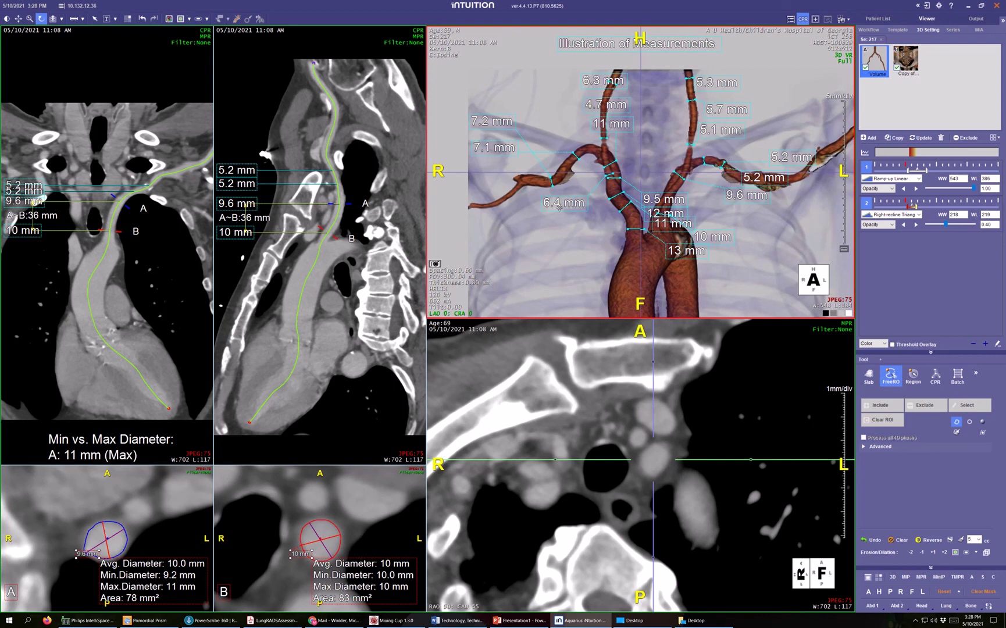
left_click_drag(626, 123, 509, 167)
left_click_drag(572, 203, 623, 126)
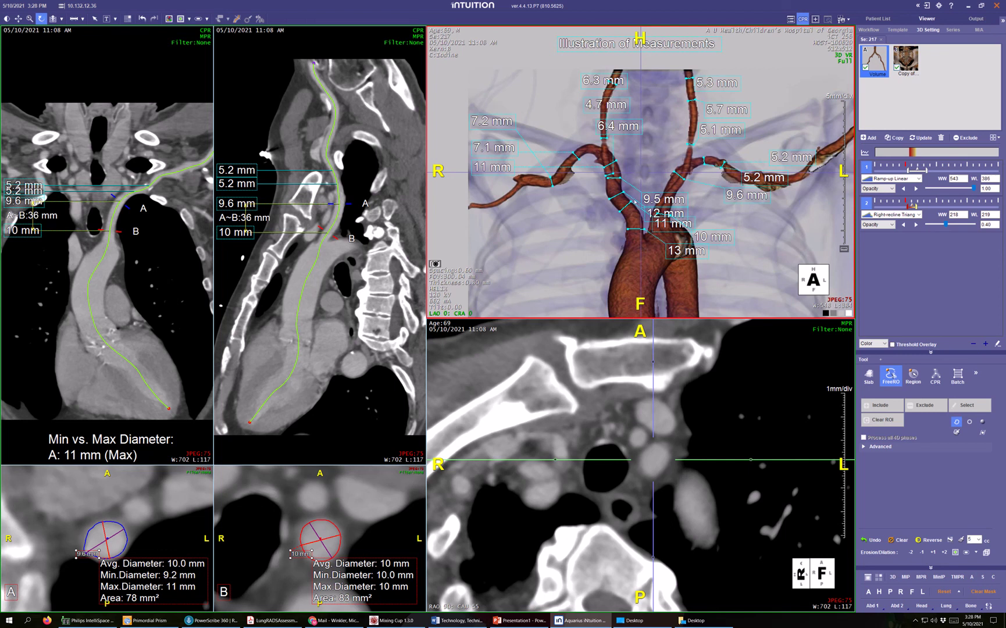
left_click_drag(663, 199, 507, 209)
left_click_drag(492, 125, 459, 197)
left_click_drag(502, 147, 504, 96)
left_click_drag(495, 168, 496, 118)
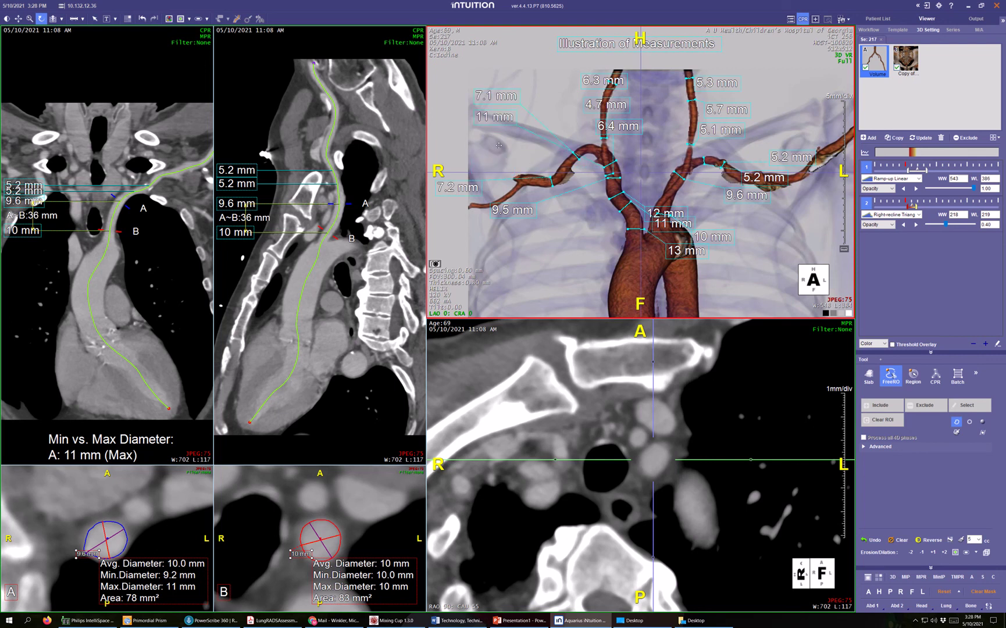
left_click_drag(510, 208, 493, 138)
- Stack the 12, 11 and 13 mm innominate artery labels on the patient's right side, clear of the aortic arch
left_click_drag(665, 214, 557, 209)
left_click_drag(664, 223, 540, 224)
left_click_drag(699, 248, 557, 247)
- Stack one 5.2 mm label with the 9.6 and 10 mm labels beside the left subclavian artery and move the other 5.2 mm label outward
left_click_drag(755, 199, 729, 203)
left_click_drag(721, 244, 727, 228)
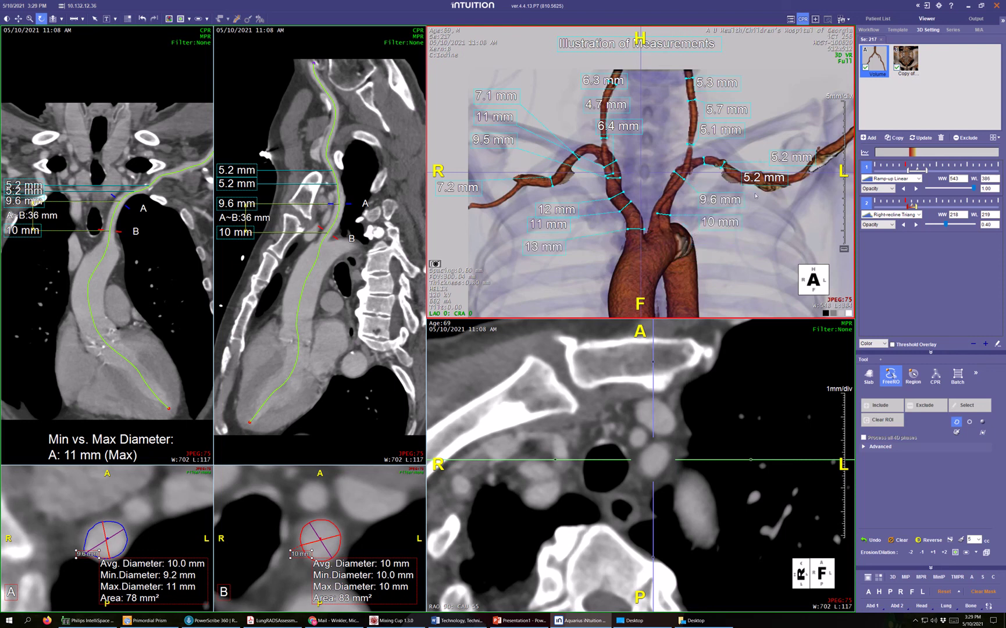
left_click_drag(770, 180, 729, 181)
left_click_drag(804, 156, 828, 197)
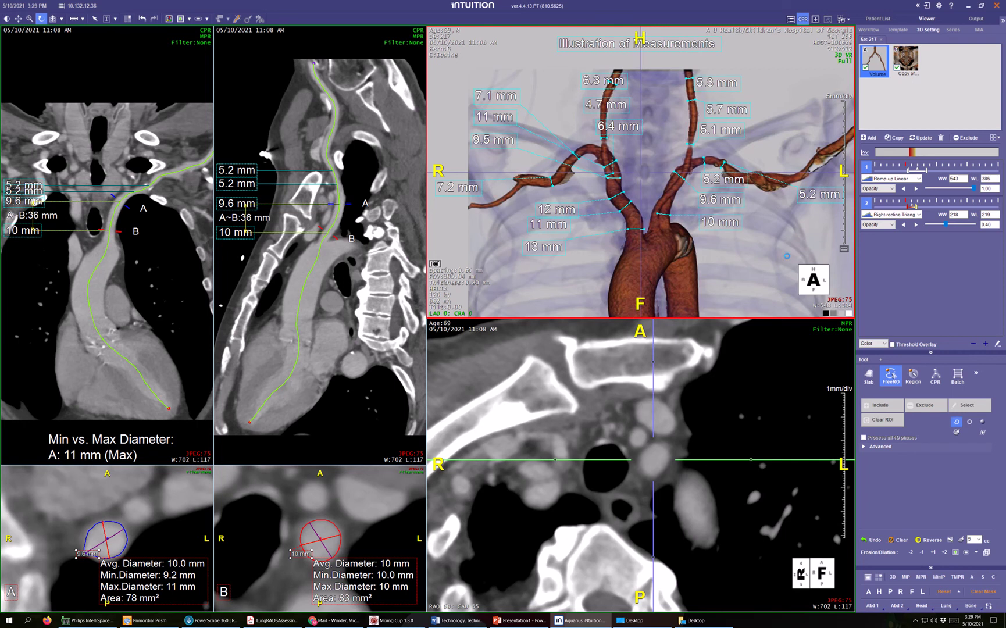
- Respace the diameter labels beside both common carotid arteries so they no longer overlap on the thoracic overview
scroll(749, 230, "down", 3)
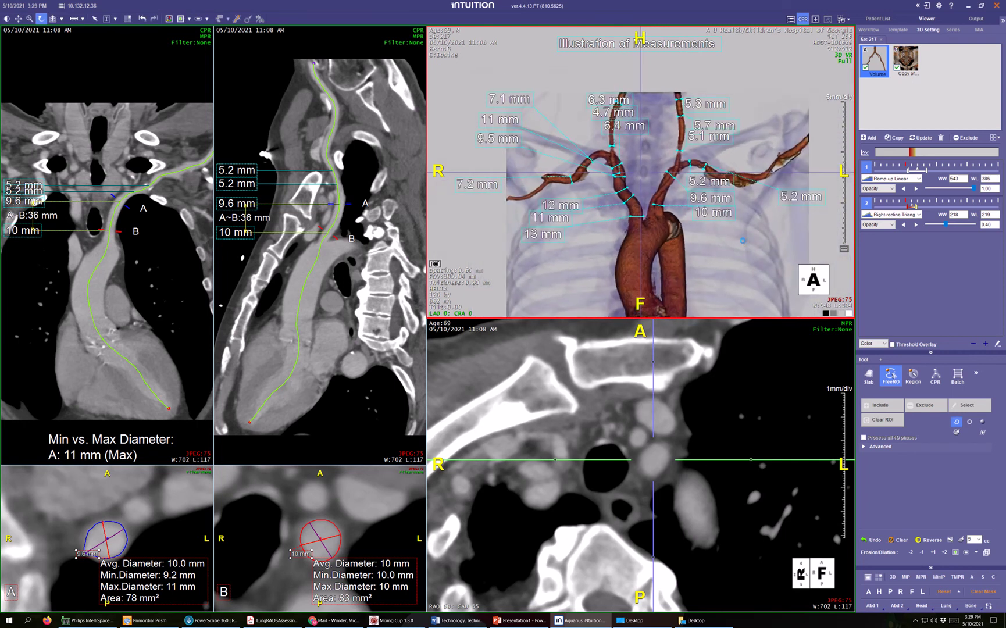
middle_click_drag(731, 235, 744, 214)
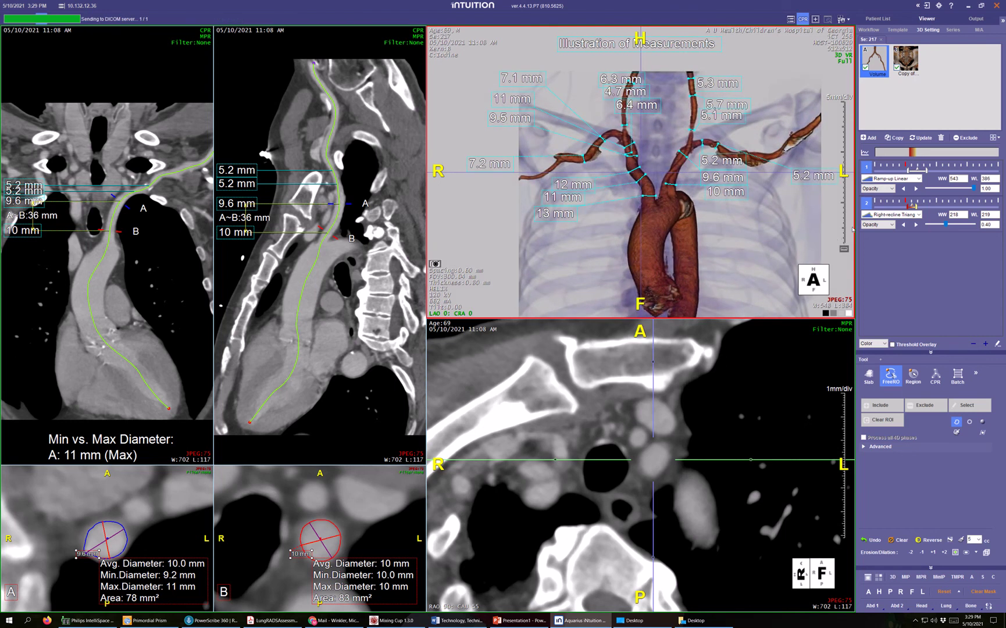
left_click_drag(634, 79, 632, 109)
mouse_move(725, 85)
left_mouse_down()
mouse_move(732, 74)
mouse_move(733, 92)
left_mouse_up()
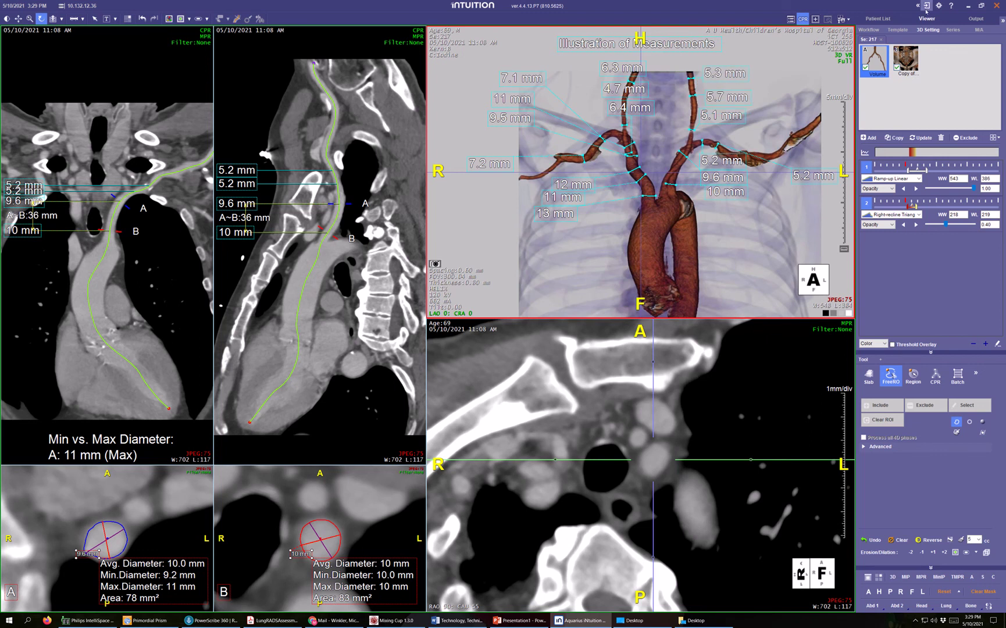
- Set the saving option for captured images to 1024x1024 (High Image Quality) in the capture preferences
left_click(939, 6)
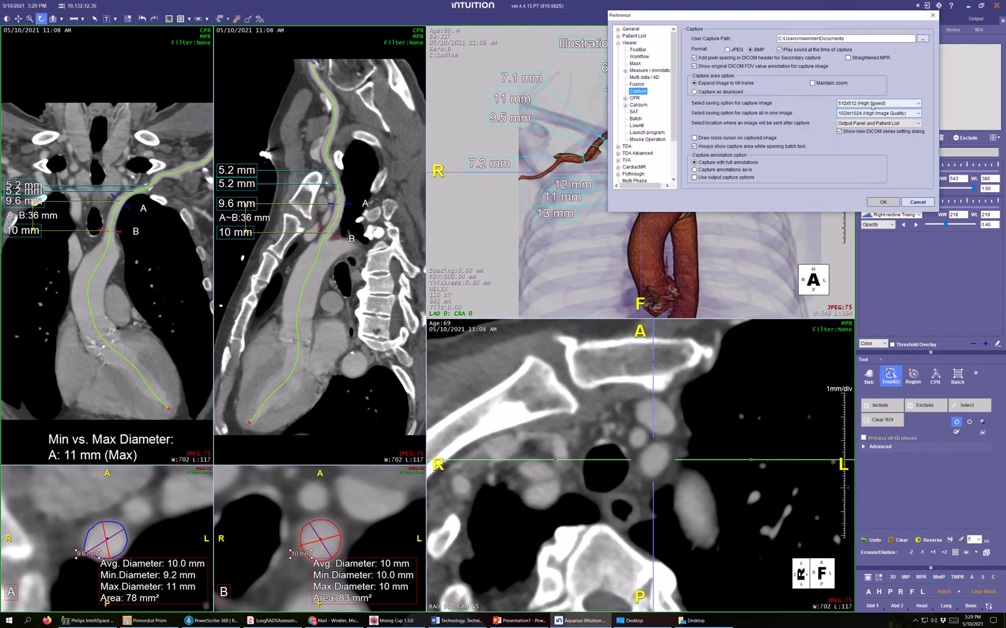
left_click(842, 103)
left_click(867, 117)
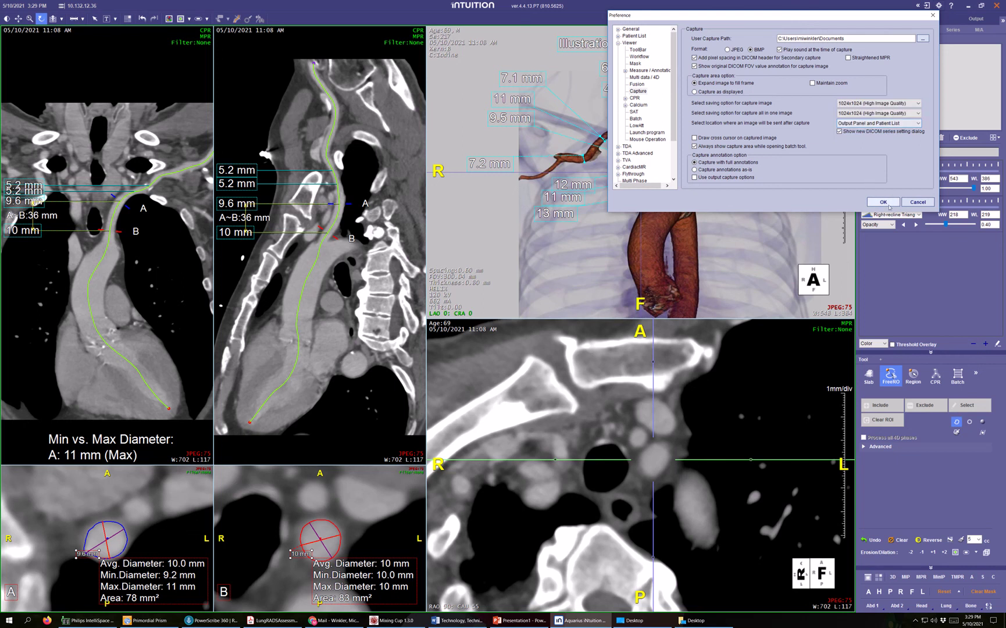
left_click(883, 202)
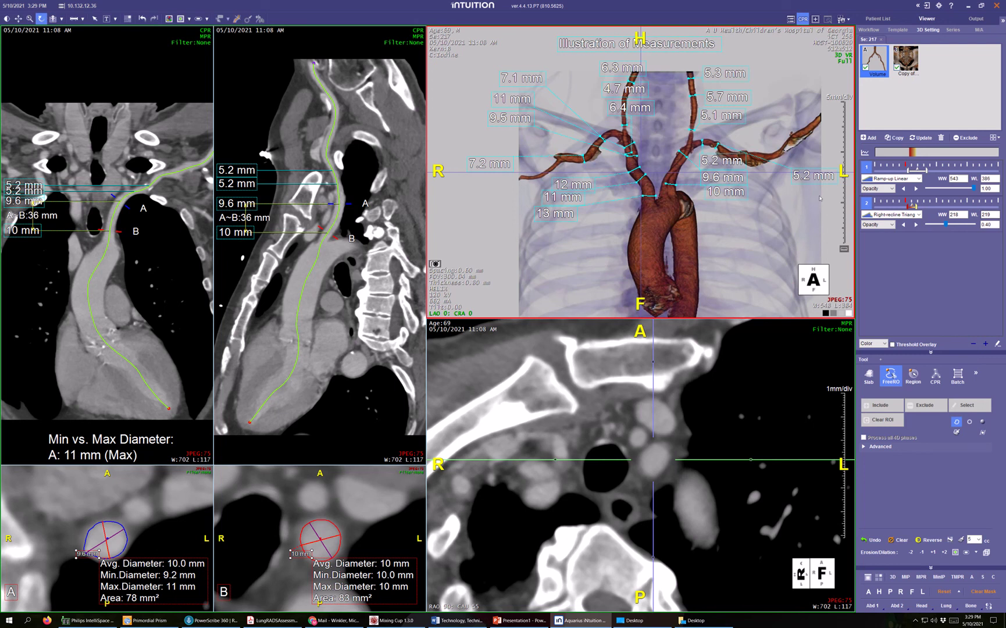
- Shift the left subclavian labels slightly clear of the vessel and move the right axillary 7.2 mm label closer to its artery
mouse_move(724, 192)
left_mouse_down()
mouse_move(726, 214)
mouse_move(718, 169)
mouse_move(713, 175)
left_mouse_up()
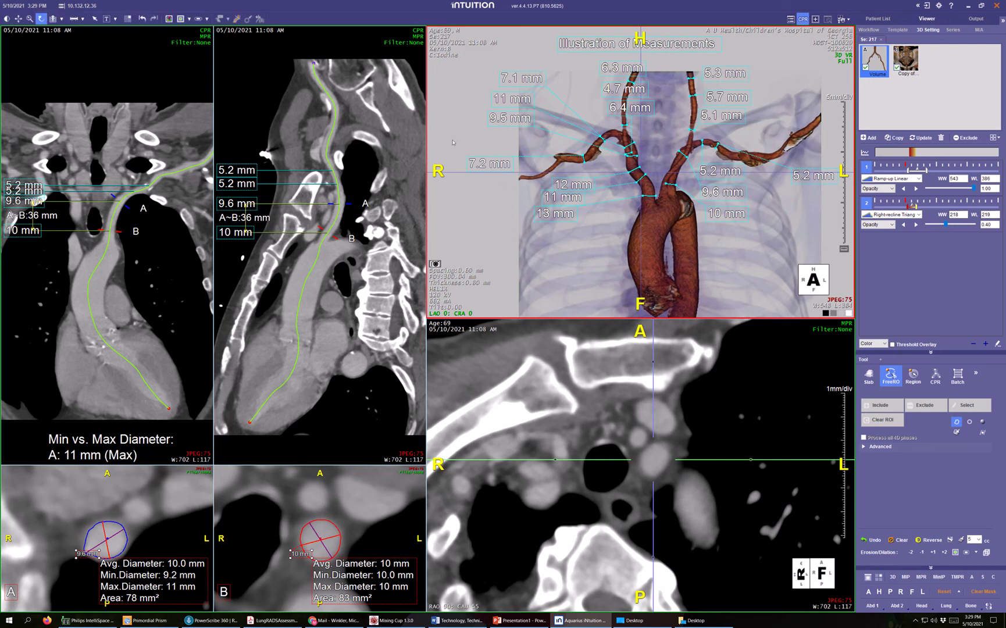
left_click_drag(482, 164, 503, 162)
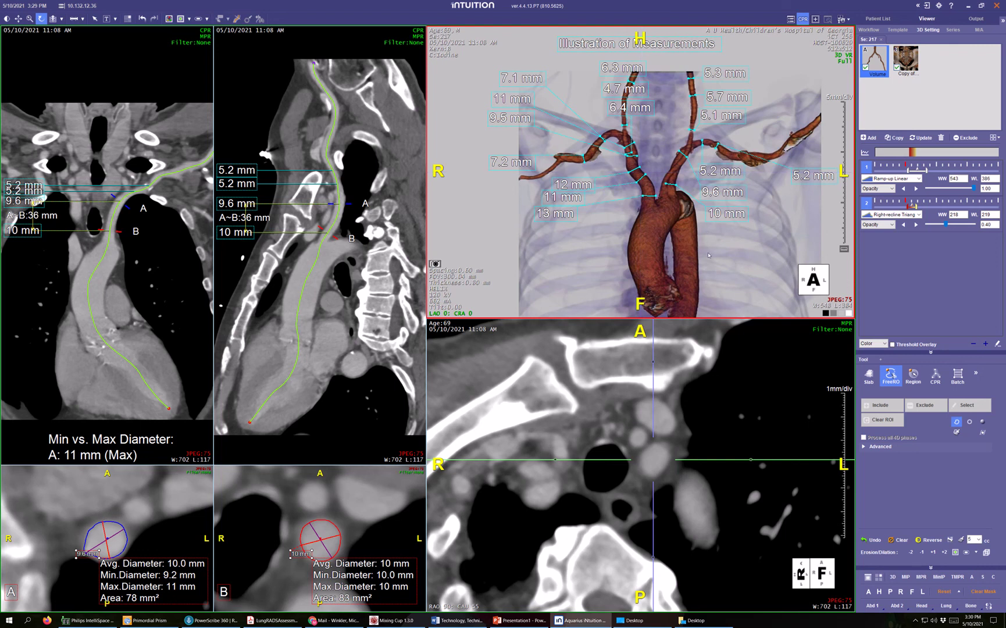
mouse_move(753, 264)
middle_mouse_down()
mouse_move(754, 33)
mouse_move(752, 47)
middle_mouse_up()
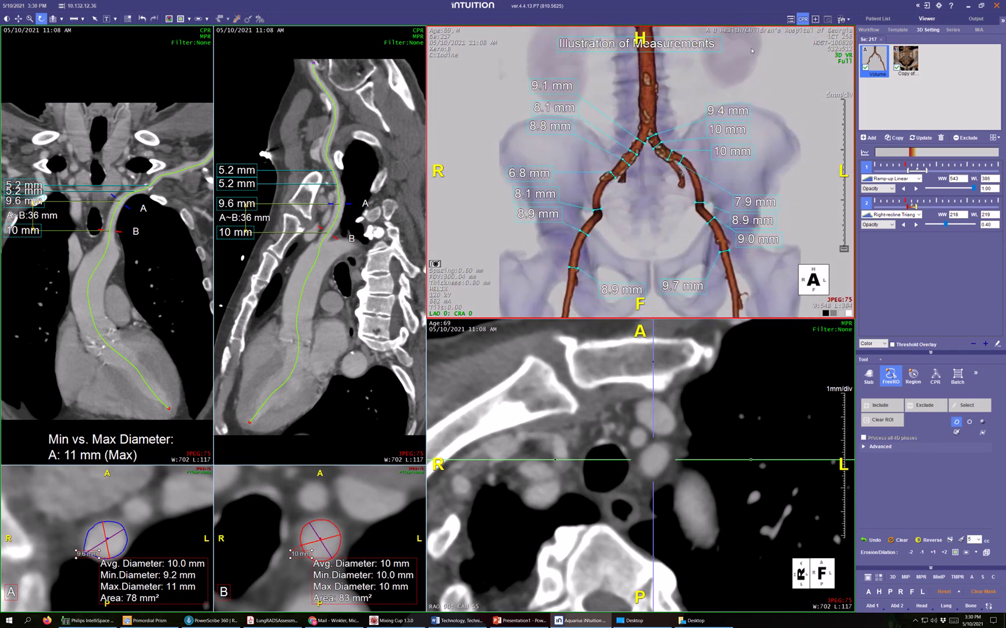